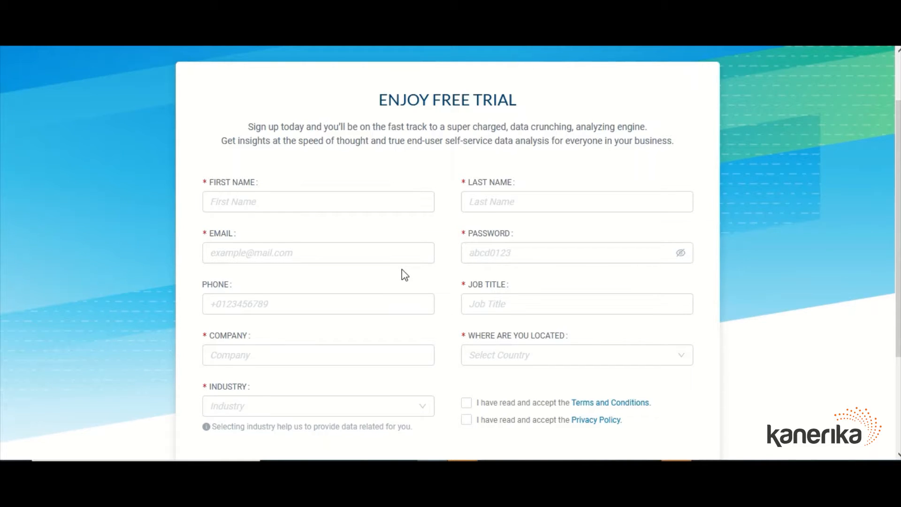
pyautogui.scroll(-2, 404, 274)
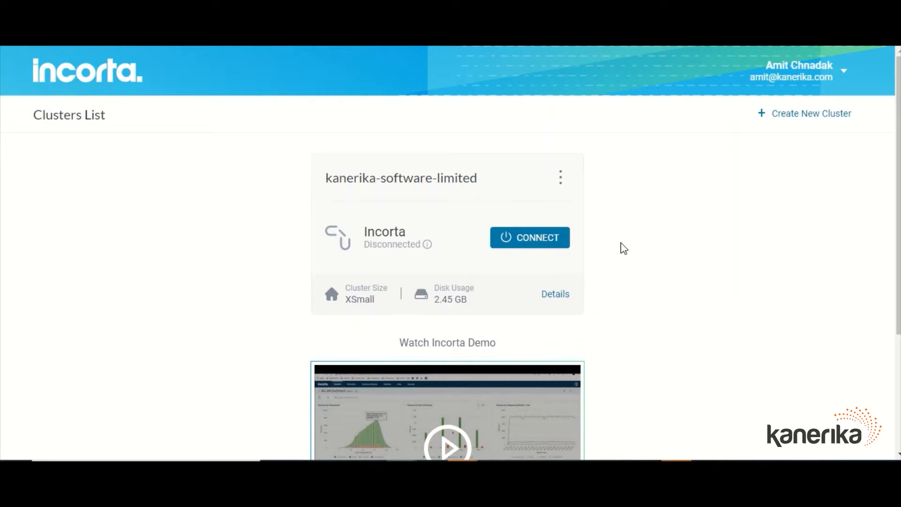
# Step: Open the kanerika-software-limited cluster's details and examine its connection strings, unit consumption and Incorta version
pyautogui.click(554, 296)
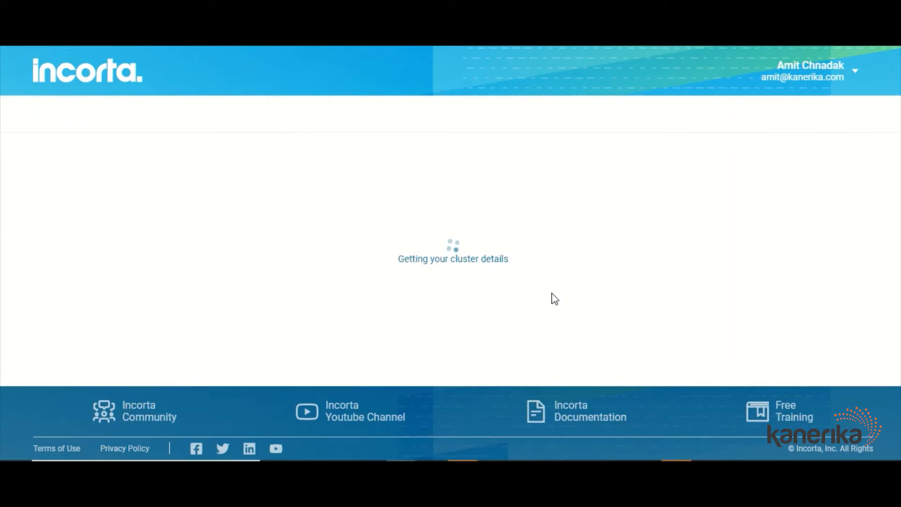
pyautogui.scroll(-5, 49, 310)
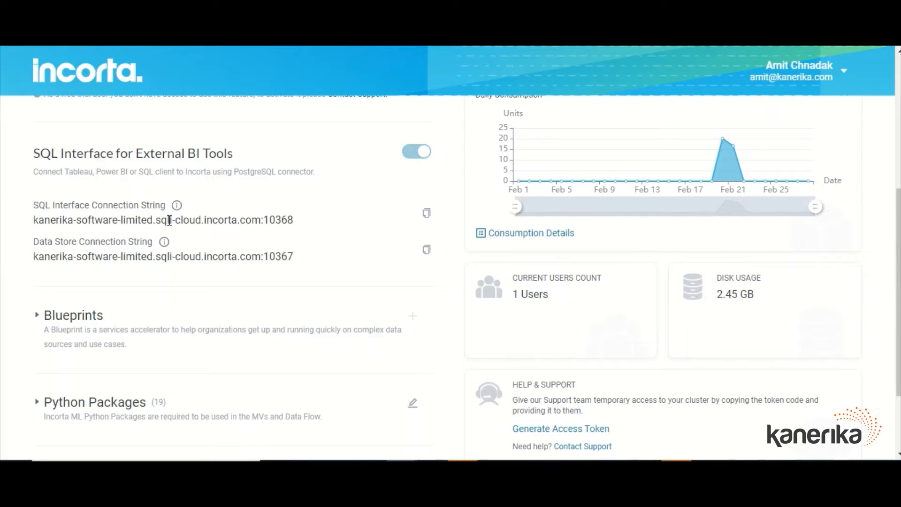
pyautogui.scroll(-2, 190, 199)
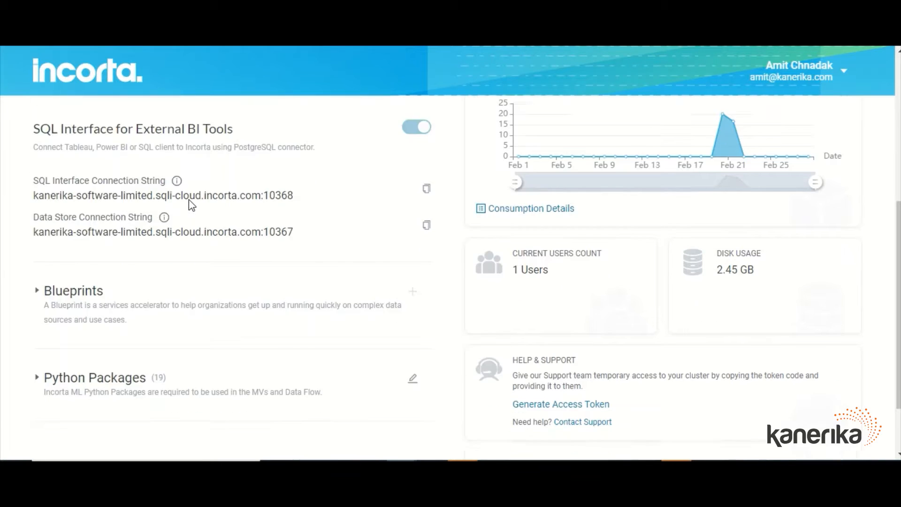
pyautogui.scroll(8, 192, 205)
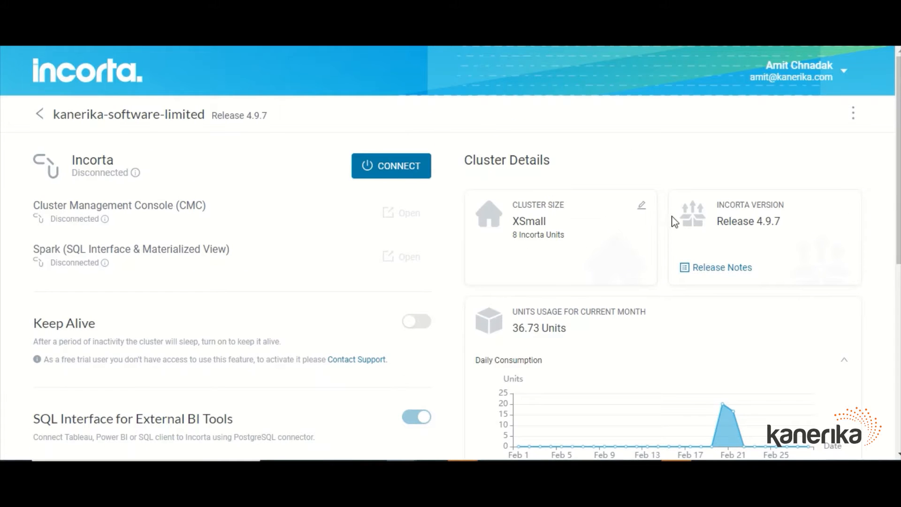
pyautogui.scroll(-1, 744, 335)
pyautogui.scroll(-2, 744, 335)
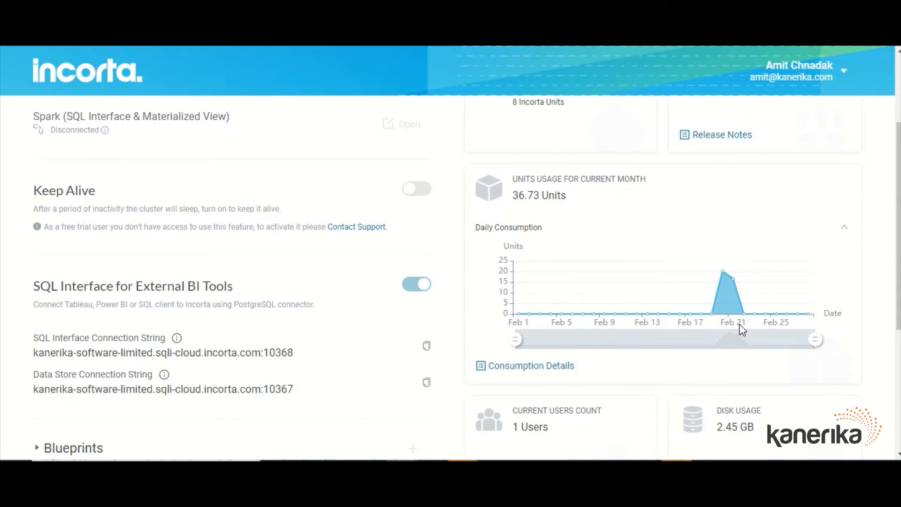
pyautogui.scroll(3, 740, 326)
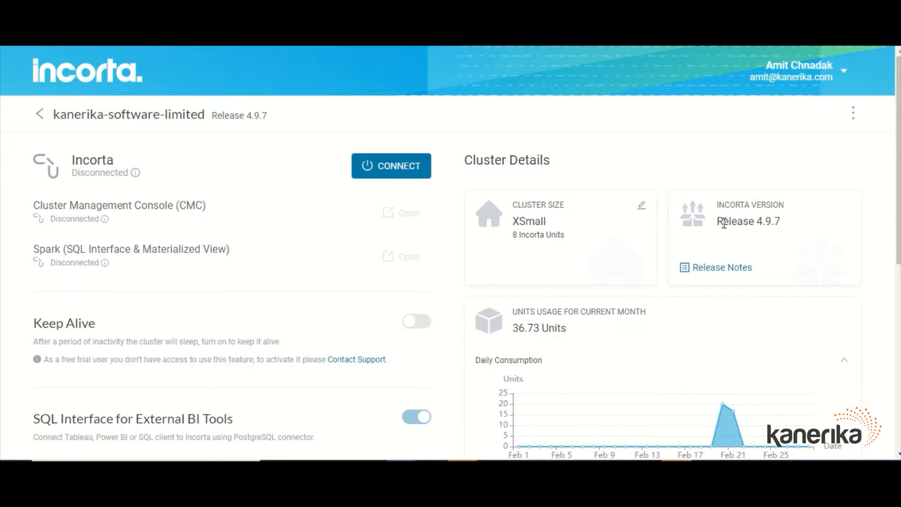
pyautogui.doubleClick(742, 220)
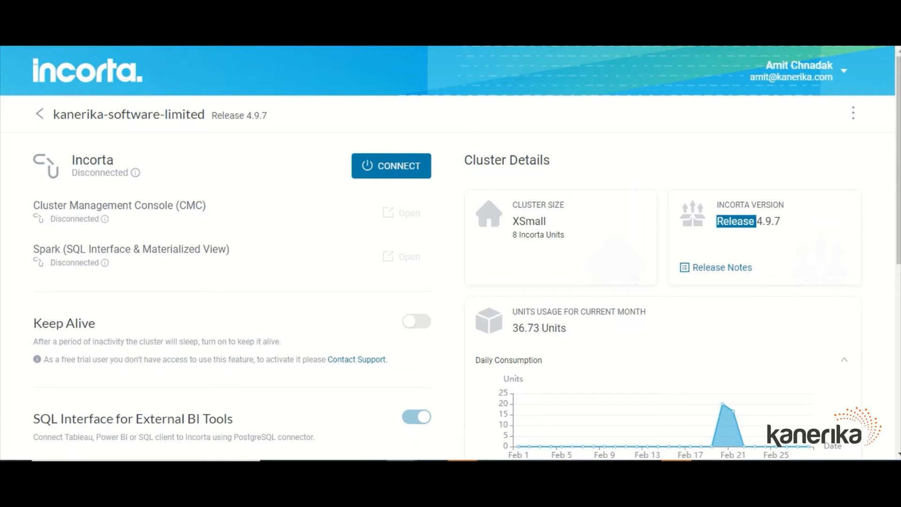
# Step: Connect the Incorta cluster and sign in to the default tenant as admin with the saved password
pyautogui.click(393, 170)
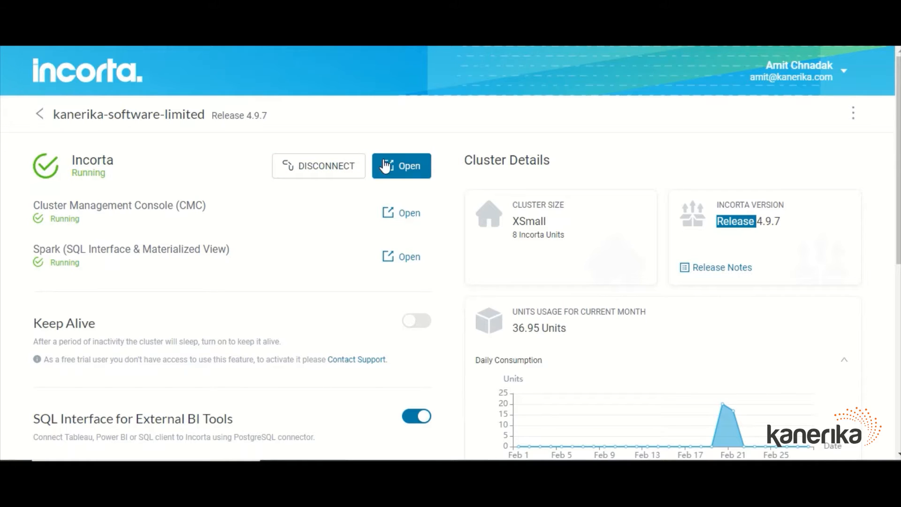
pyautogui.click(398, 170)
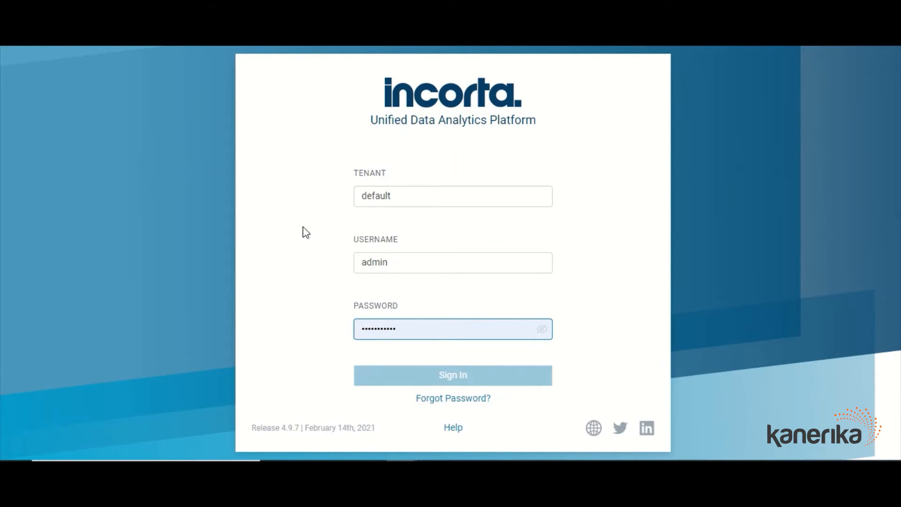
pyautogui.click(428, 337)
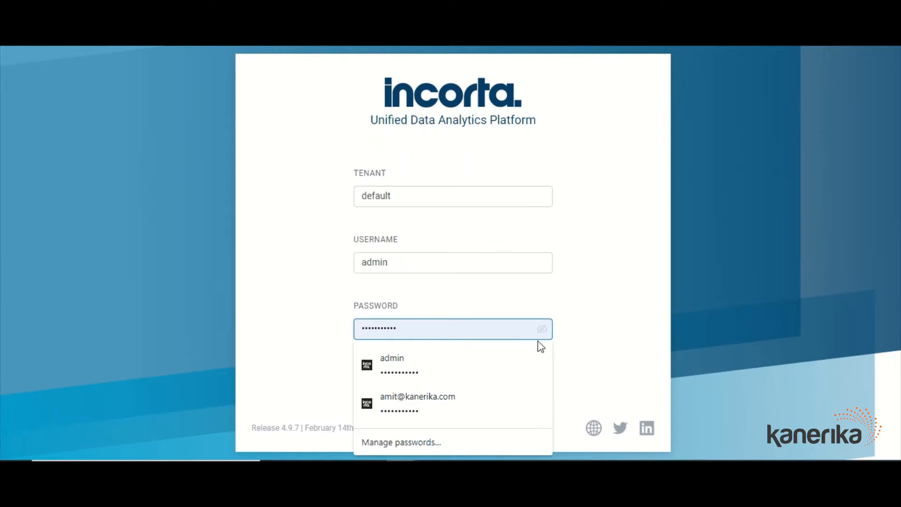
pyautogui.click(614, 326)
pyautogui.click(510, 381)
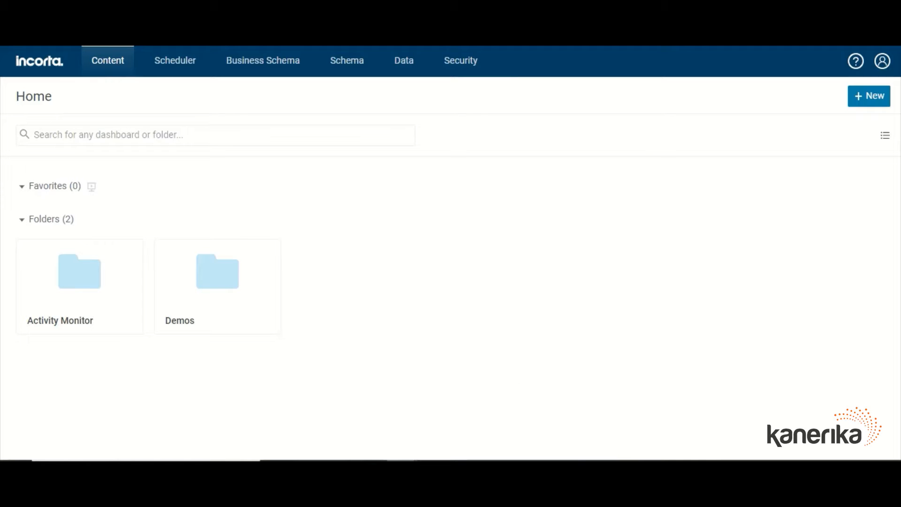
# Step: Review the security users, the external data sources and the list of local data files
pyautogui.click(458, 73)
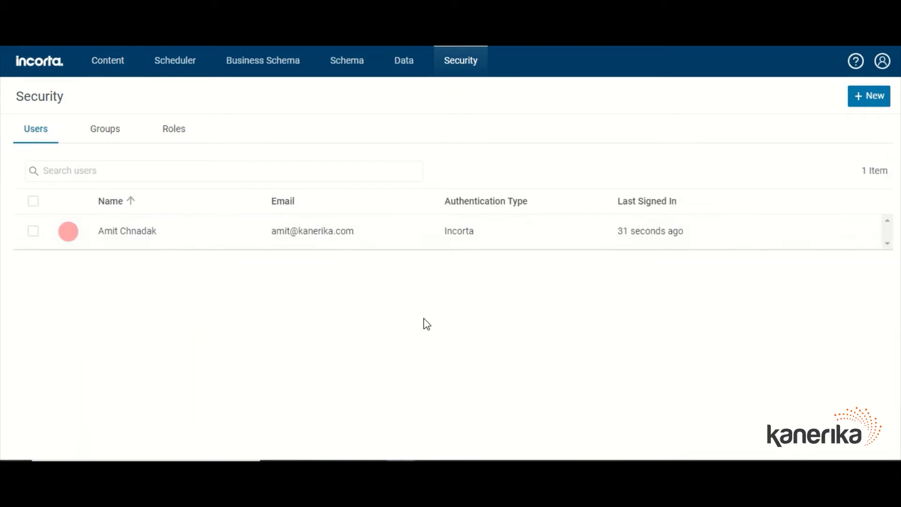
pyautogui.click(388, 72)
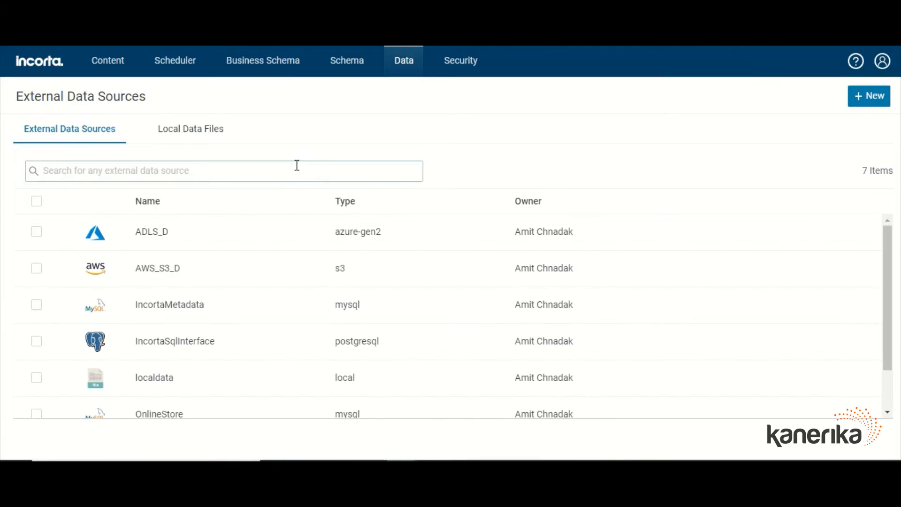
pyautogui.click(223, 136)
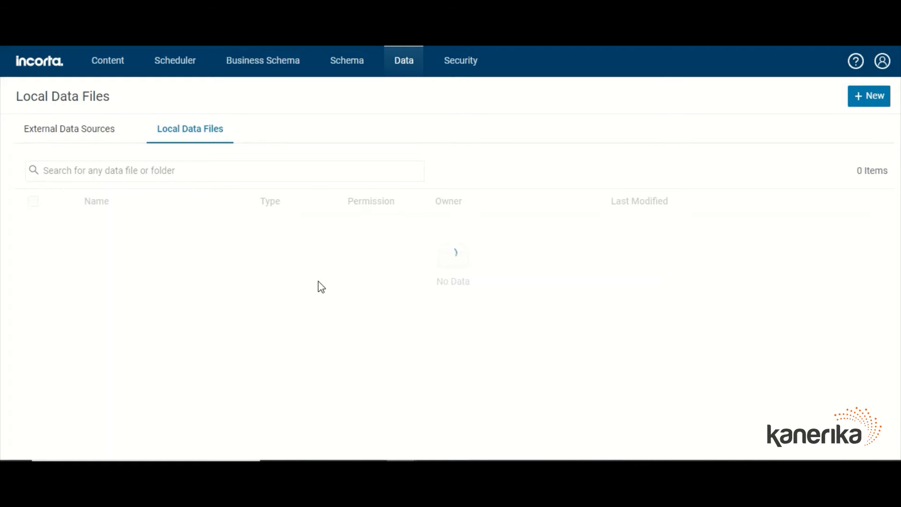
pyautogui.scroll(-10, 319, 287)
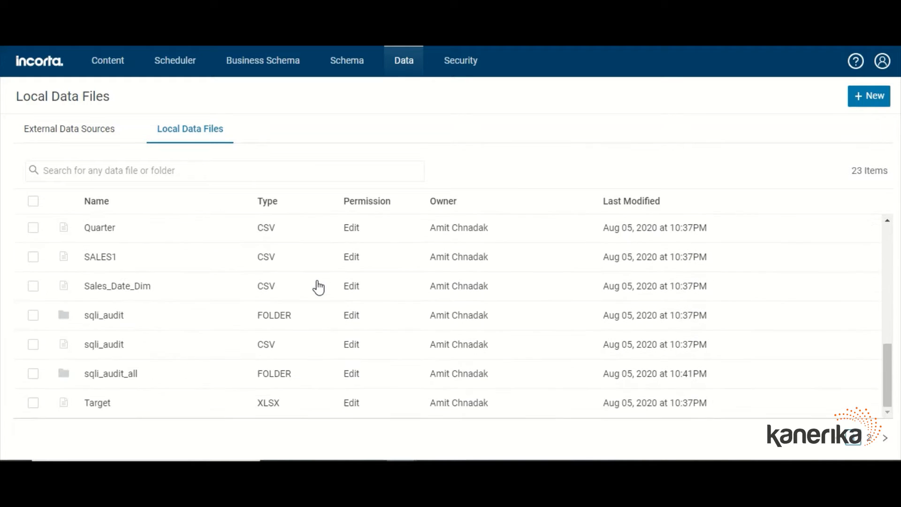
pyautogui.scroll(10, 318, 288)
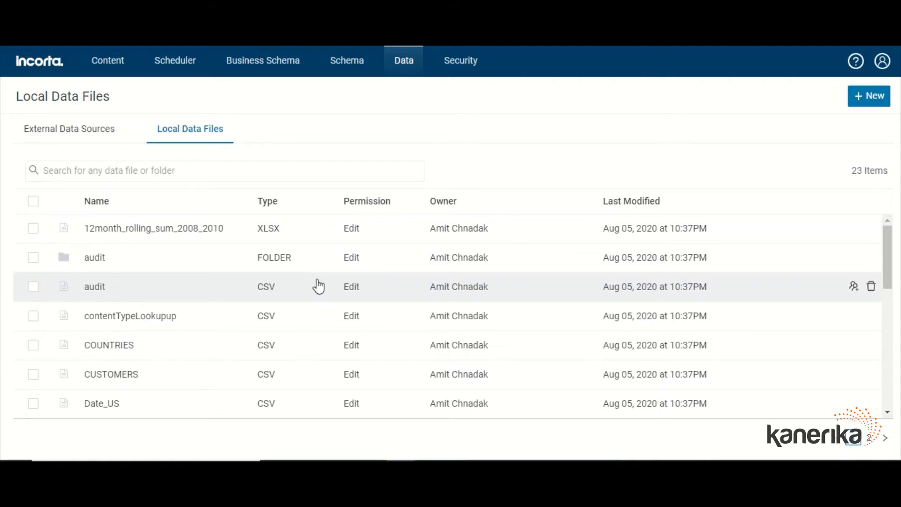
pyautogui.scroll(-10, 319, 287)
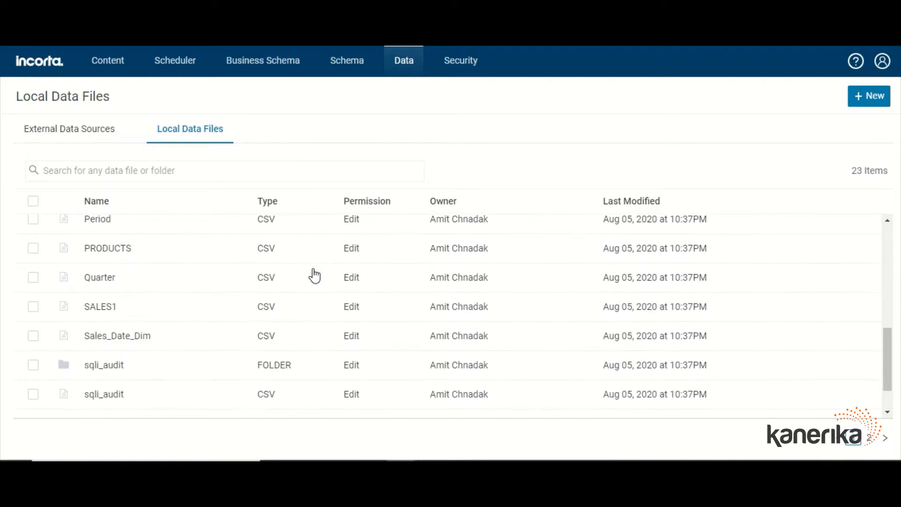
pyautogui.scroll(8, 315, 276)
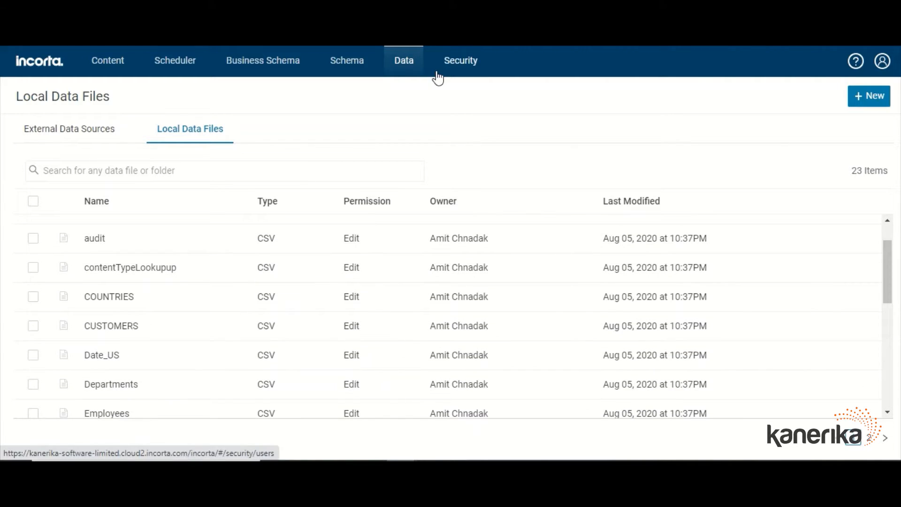
# Step: Look through the content home, the scheduler, the business schemas and the physical schemas
pyautogui.click(117, 64)
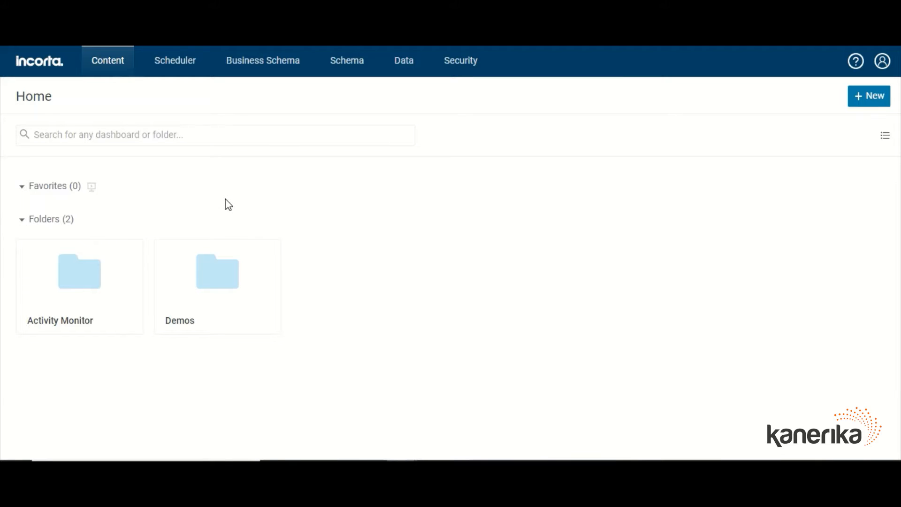
pyautogui.click(185, 66)
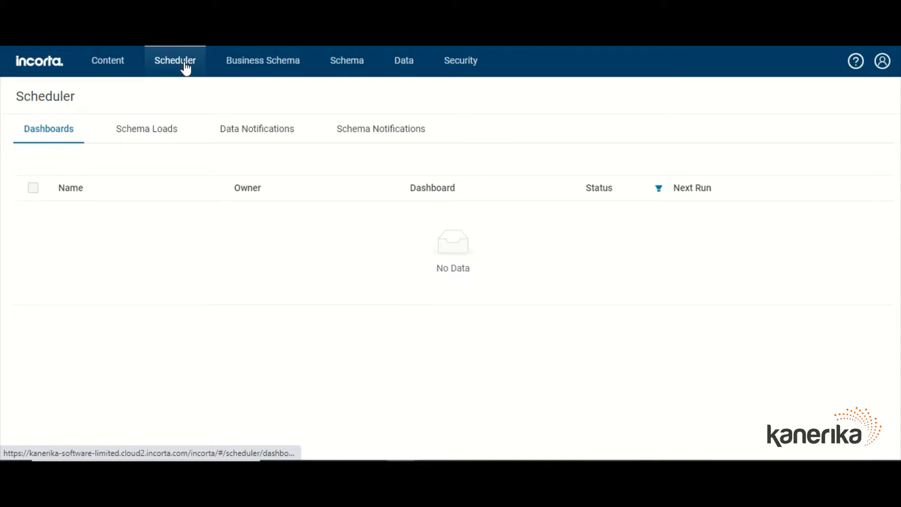
pyautogui.click(243, 69)
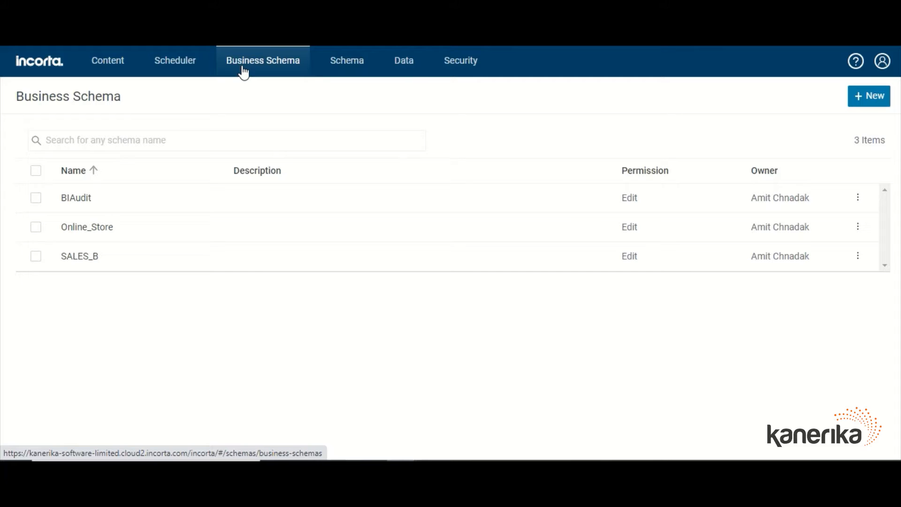
pyautogui.click(351, 70)
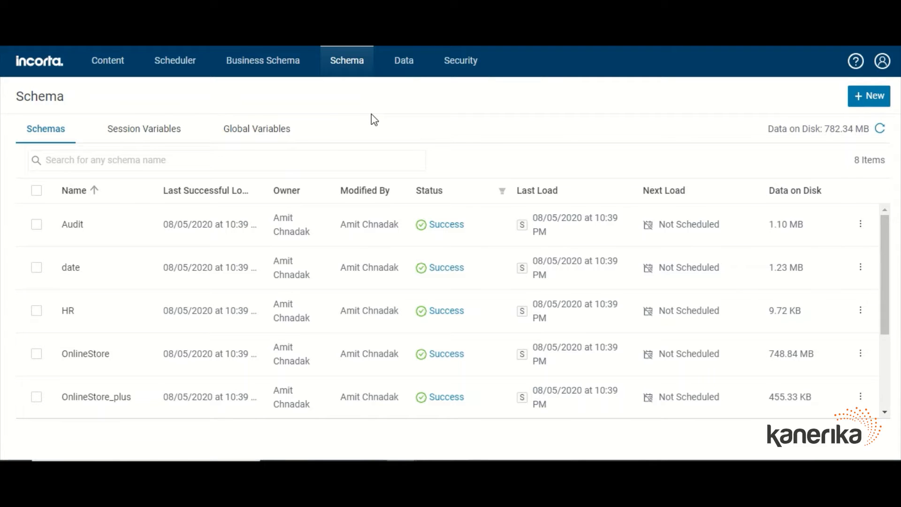
# Step: Create a folder named DemoSales among the local data files
pyautogui.click(403, 62)
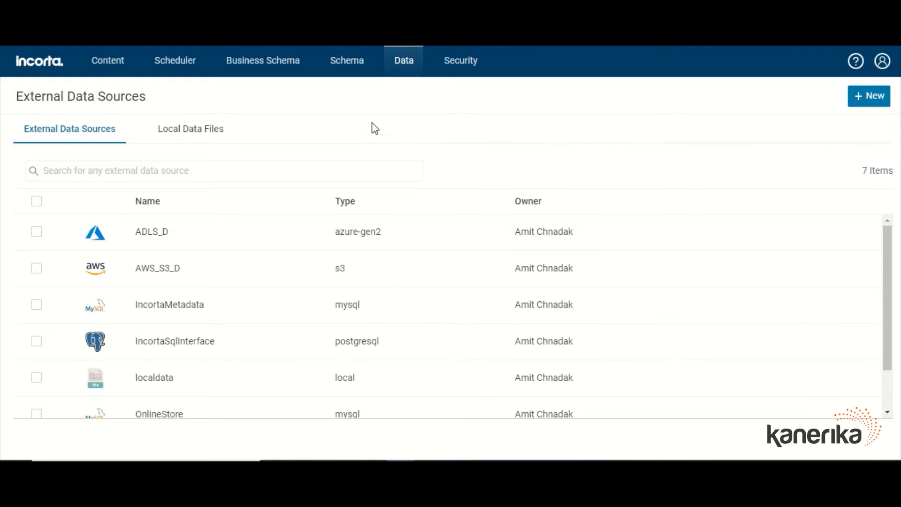
pyautogui.click(169, 135)
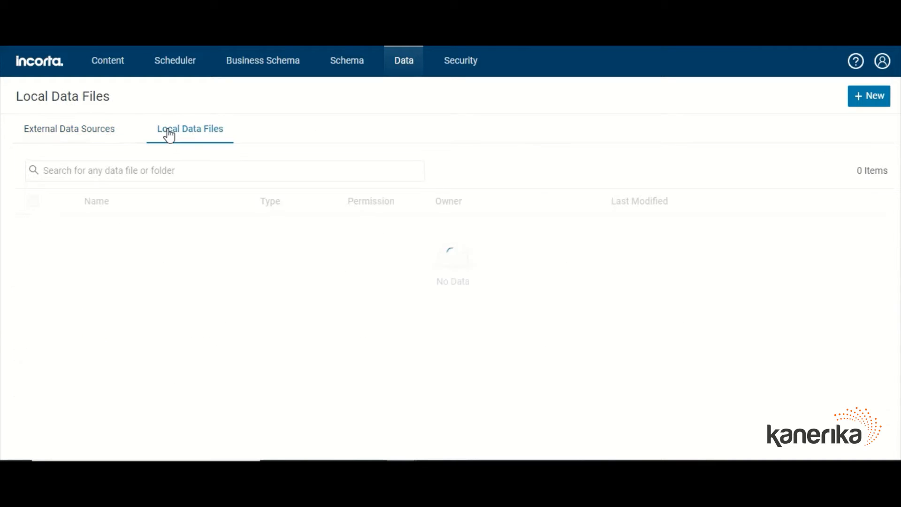
pyautogui.click(866, 100)
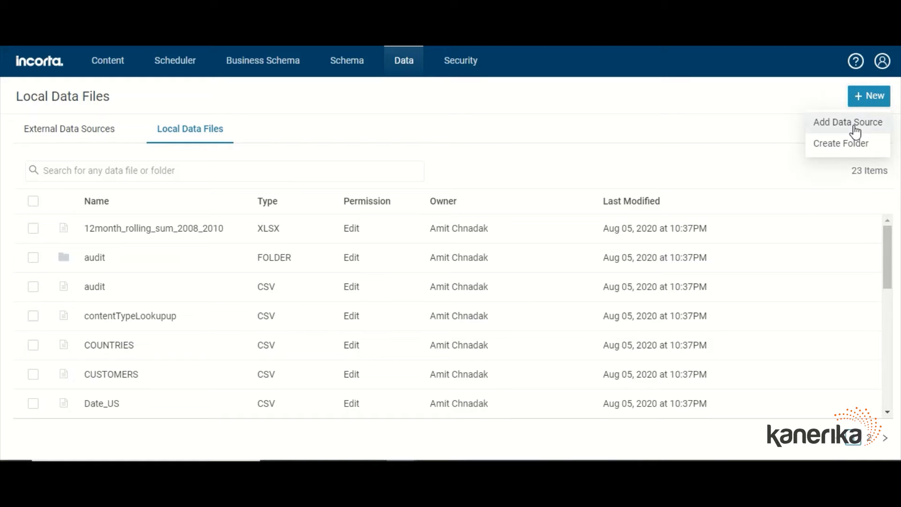
pyautogui.click(855, 143)
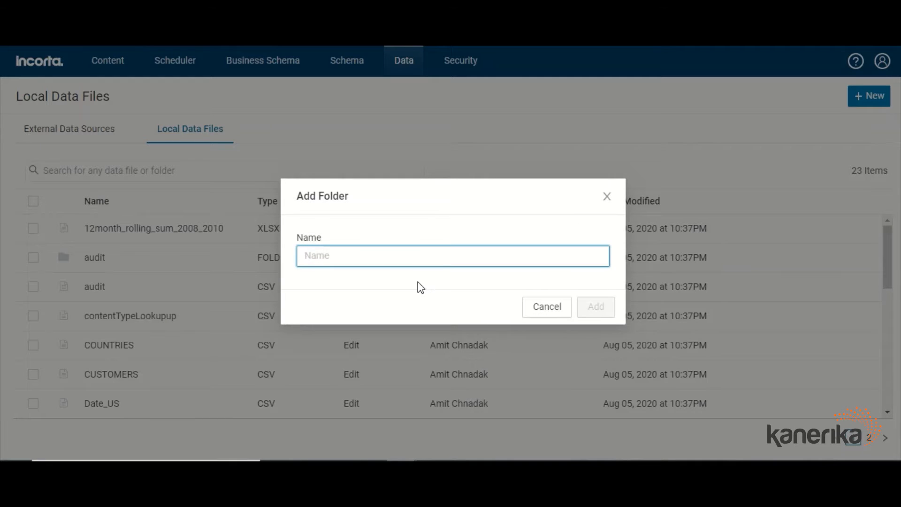
pyautogui.write('DemoS')
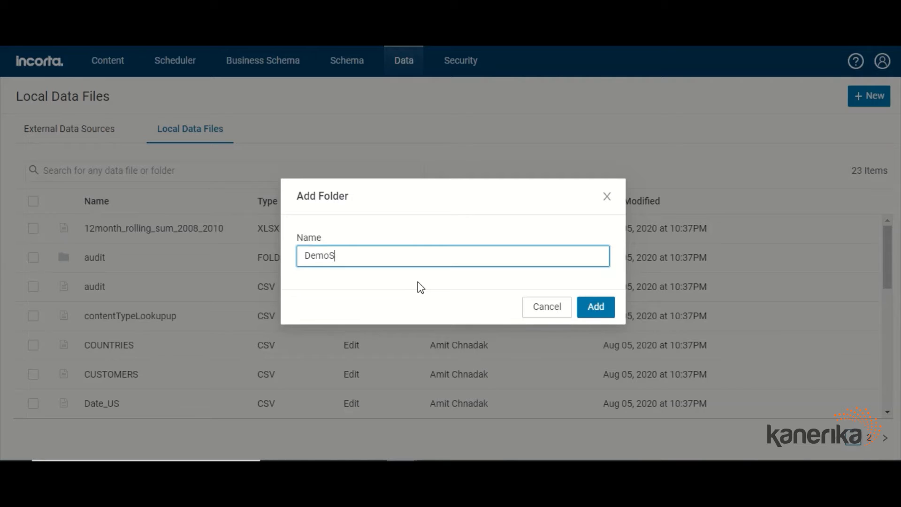
pyautogui.write('ales')
pyautogui.click(592, 309)
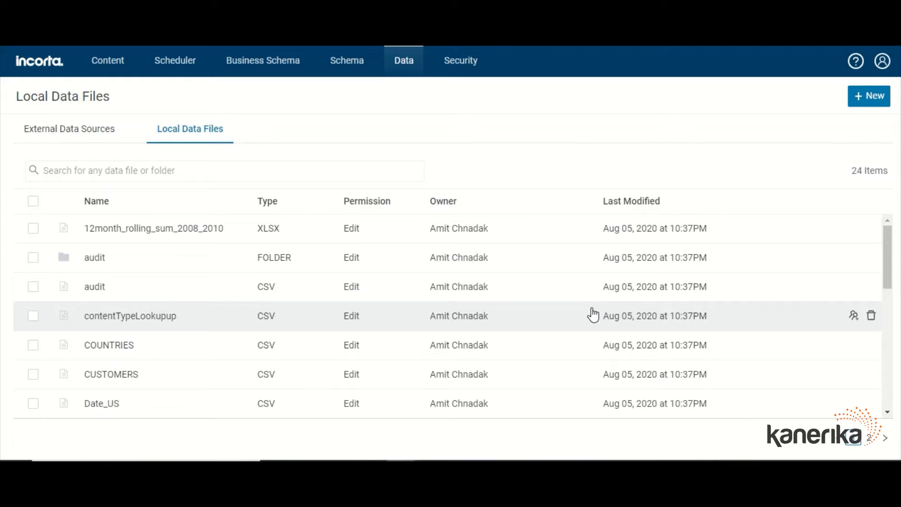
# Step: Open the DemoSales folder in the local data files and start uploading a data file into it
pyautogui.scroll(-3, 385, 297)
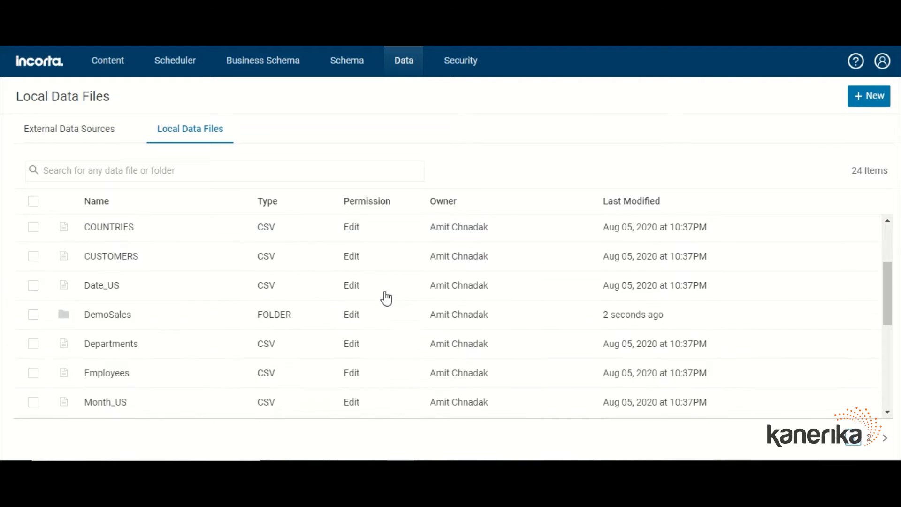
pyautogui.scroll(-3, 385, 297)
pyautogui.scroll(3, 308, 280)
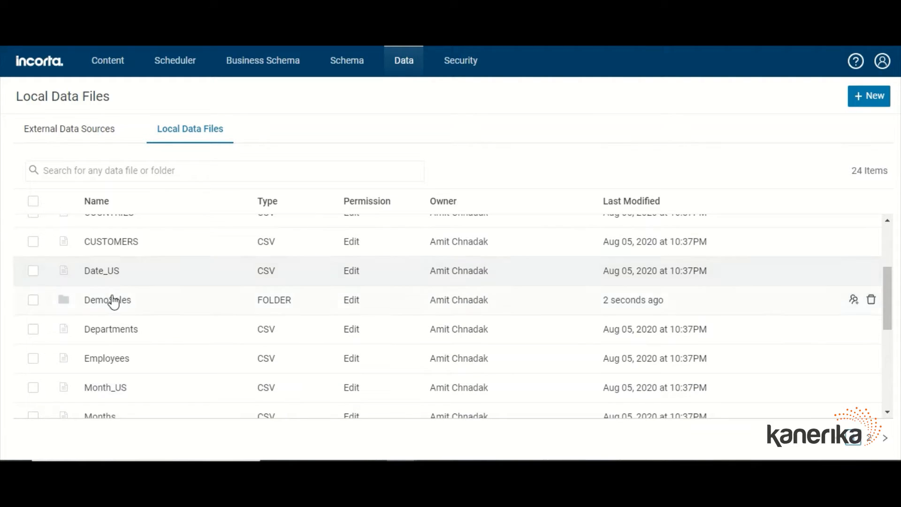
pyautogui.click(109, 301)
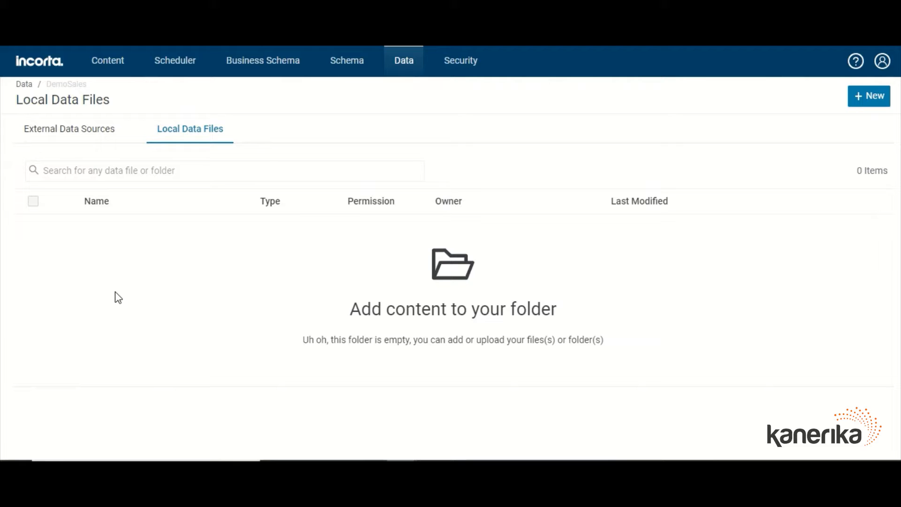
pyautogui.click(863, 105)
pyautogui.click(859, 122)
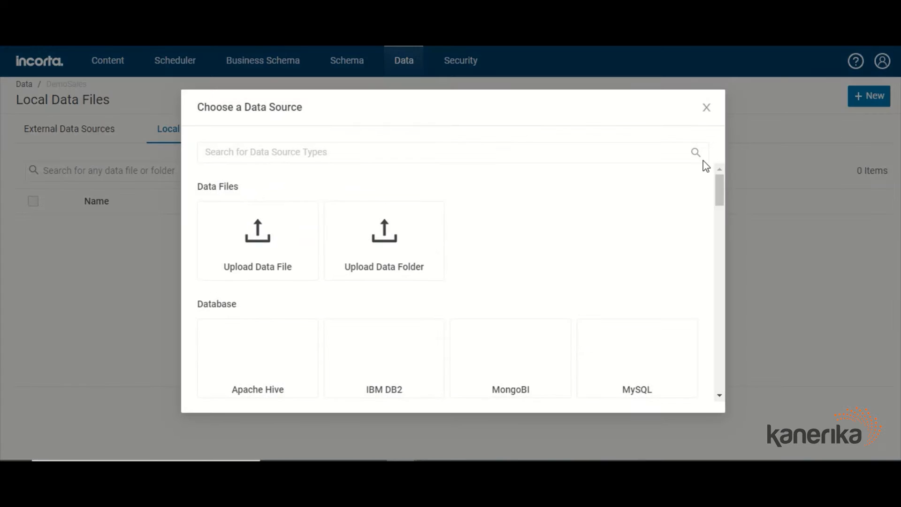
pyautogui.click(279, 255)
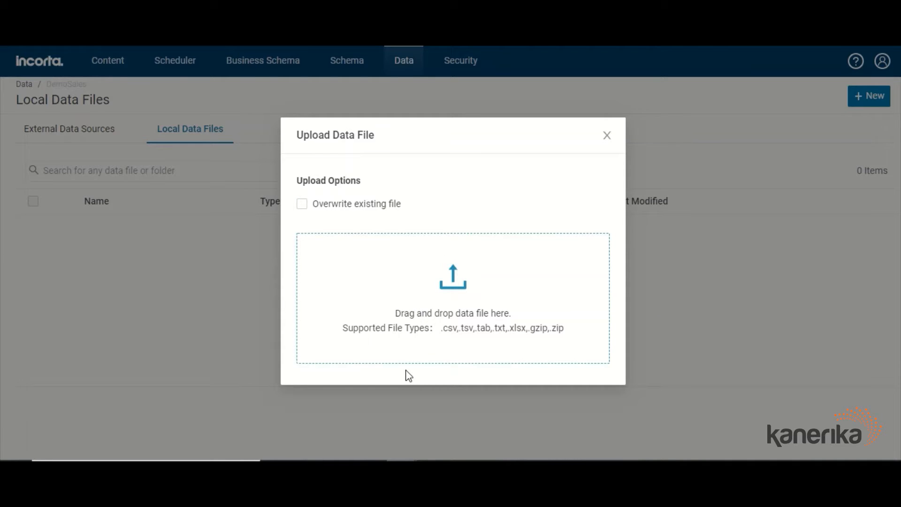
# Step: Switch to File Explorer and open the Data folder inside Kanerika's power bi folder
pyautogui.moveTo(371, 469)
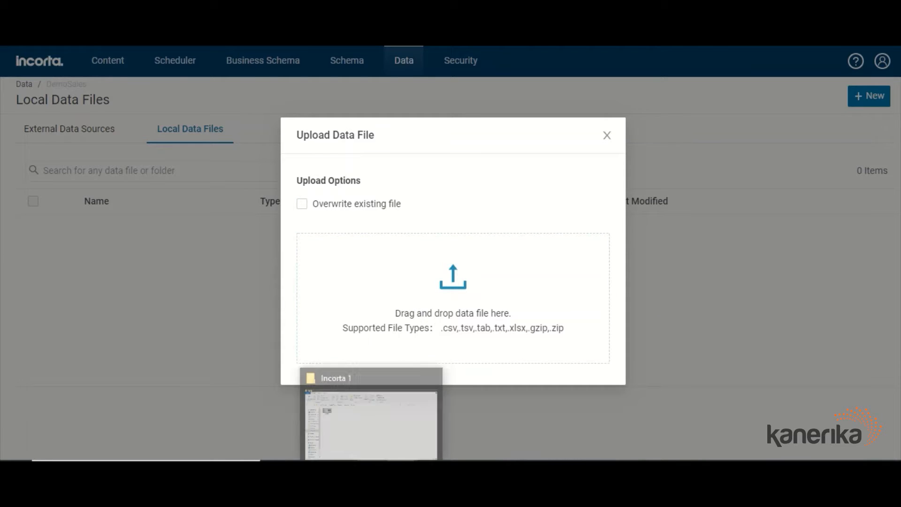
pyautogui.click(365, 449)
pyautogui.click(239, 87)
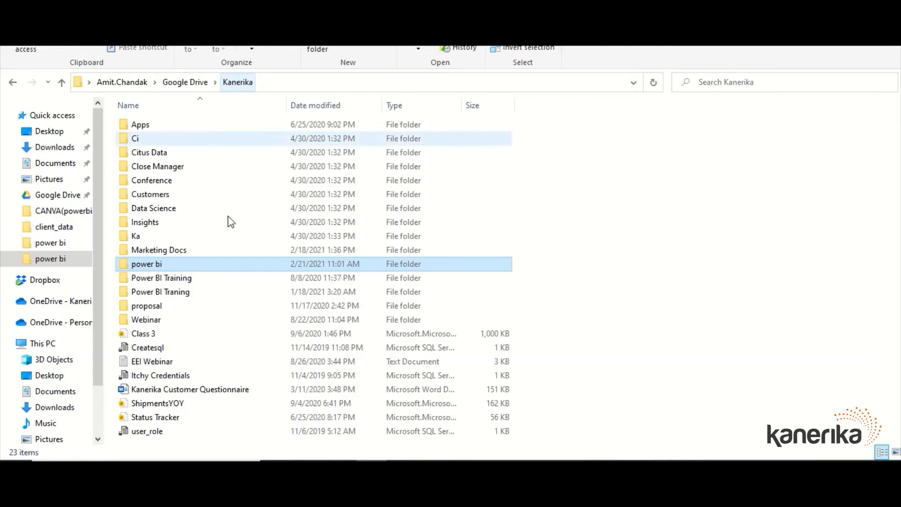
pyautogui.doubleClick(152, 265)
pyautogui.scroll(-10, 190, 288)
pyautogui.scroll(-20, 190, 289)
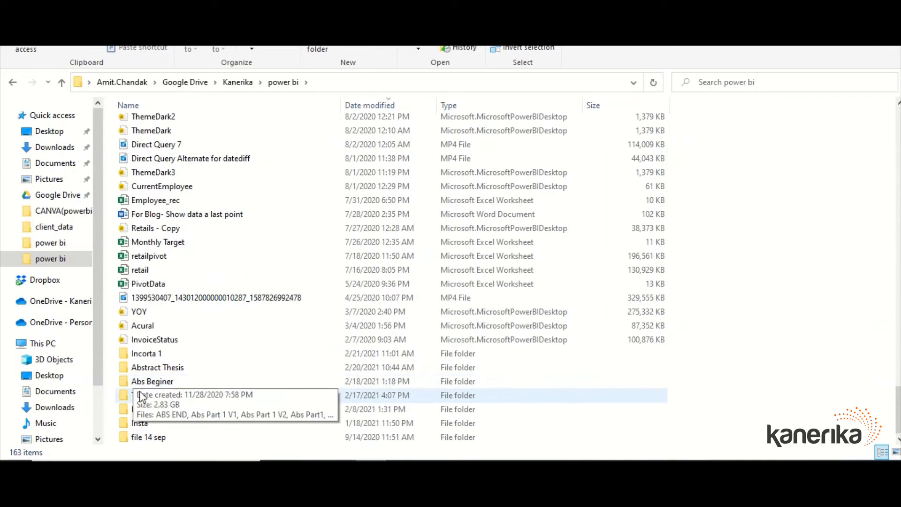
pyautogui.doubleClick(140, 410)
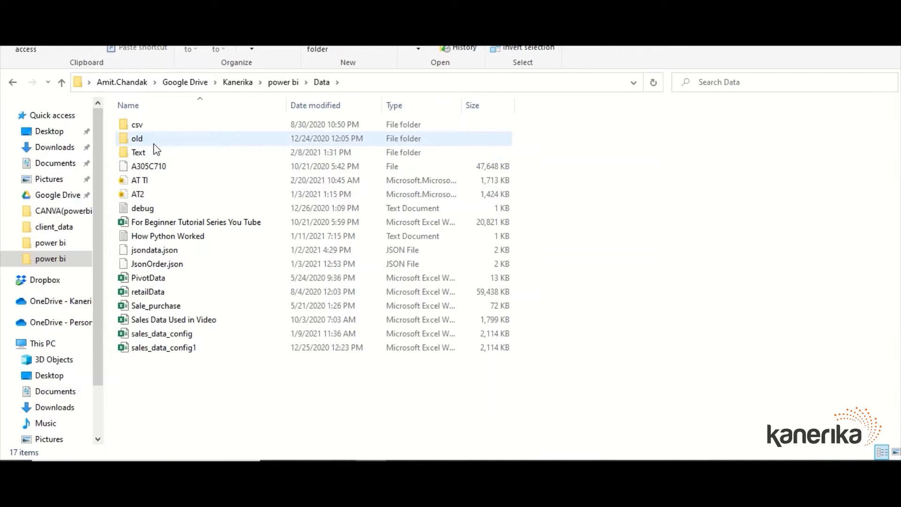
# Step: Upload the Excel workbook Sales Data Used in Video from File Explorer into Incorta's DemoSales folder
pyautogui.moveTo(207, 324); pyautogui.dragTo(373, 424)
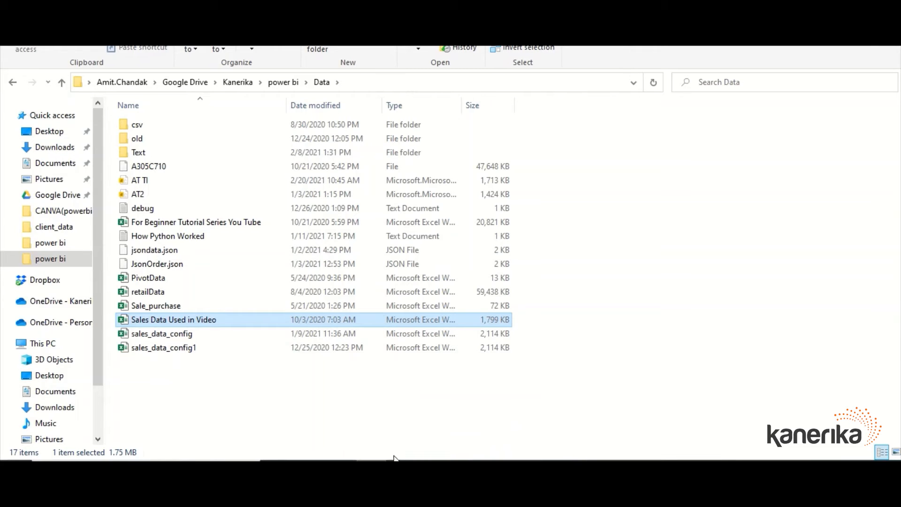
pyautogui.moveTo(403, 469)
pyautogui.click(298, 402)
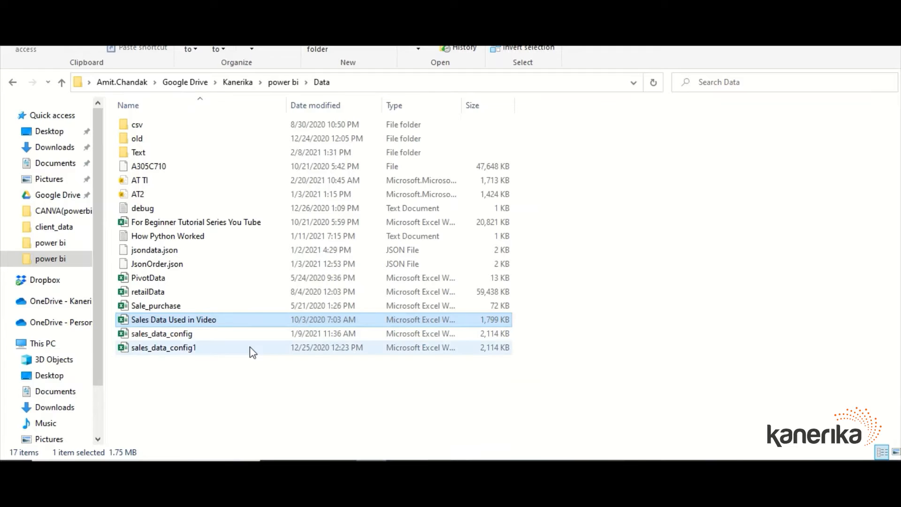
pyautogui.moveTo(193, 322); pyautogui.dragTo(397, 305)
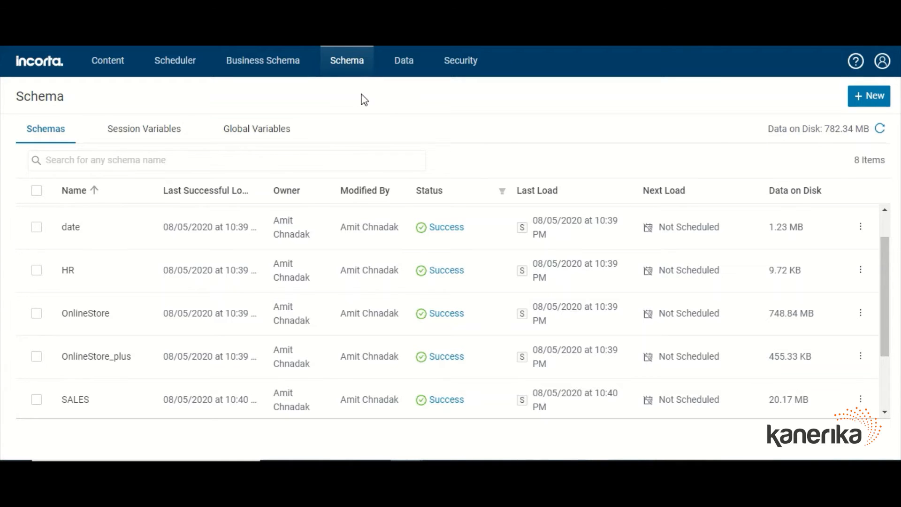
# Step: Create a schema named demosales with the description demosales
pyautogui.click(875, 101)
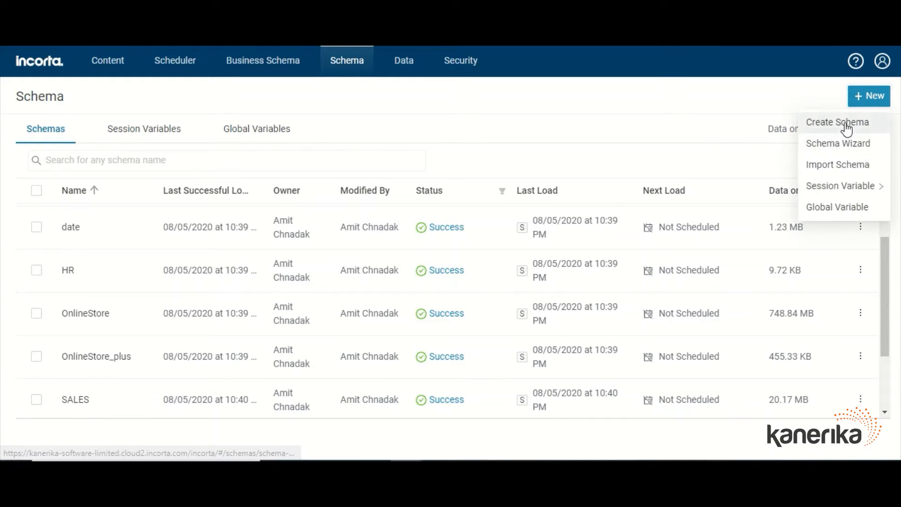
pyautogui.click(848, 123)
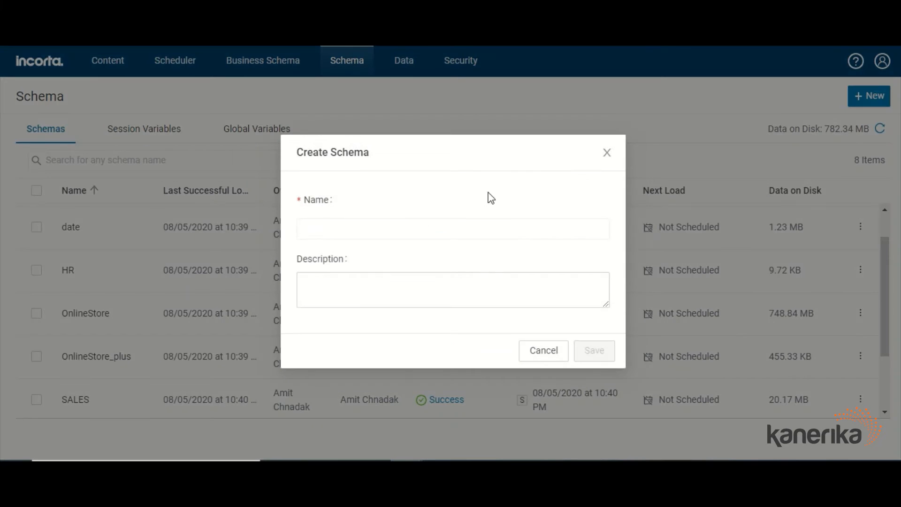
pyautogui.write('demosales')
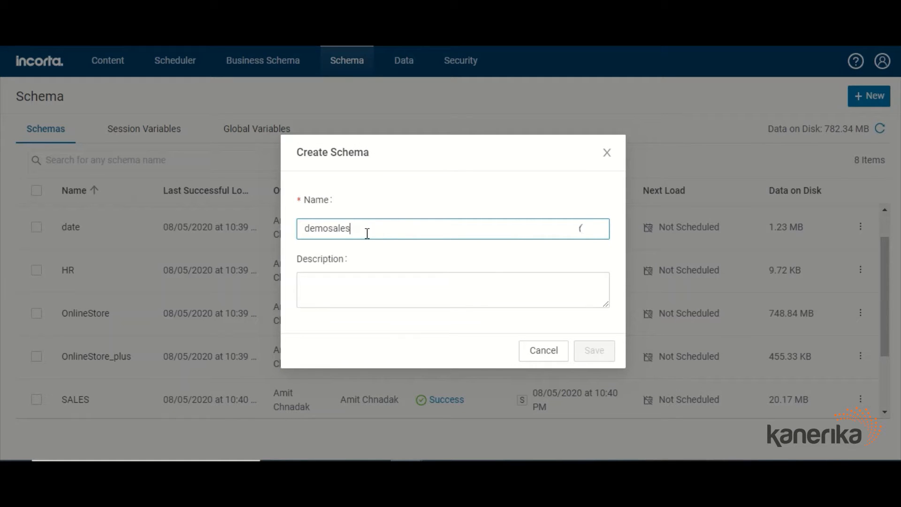
pyautogui.press('Tab')
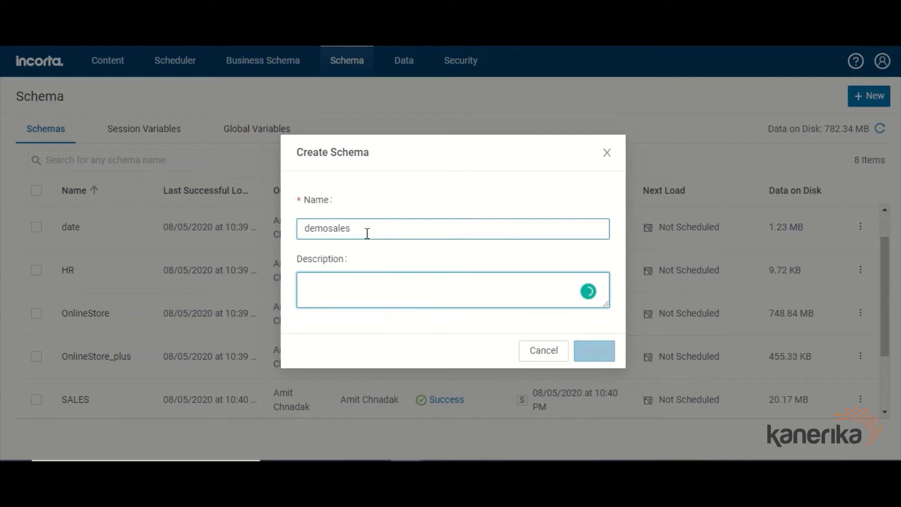
pyautogui.write('demosales')
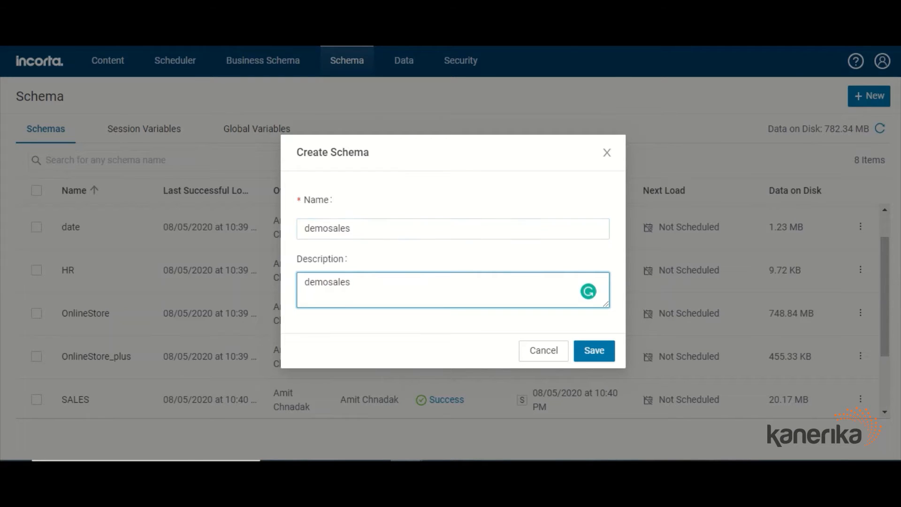
pyautogui.click(596, 351)
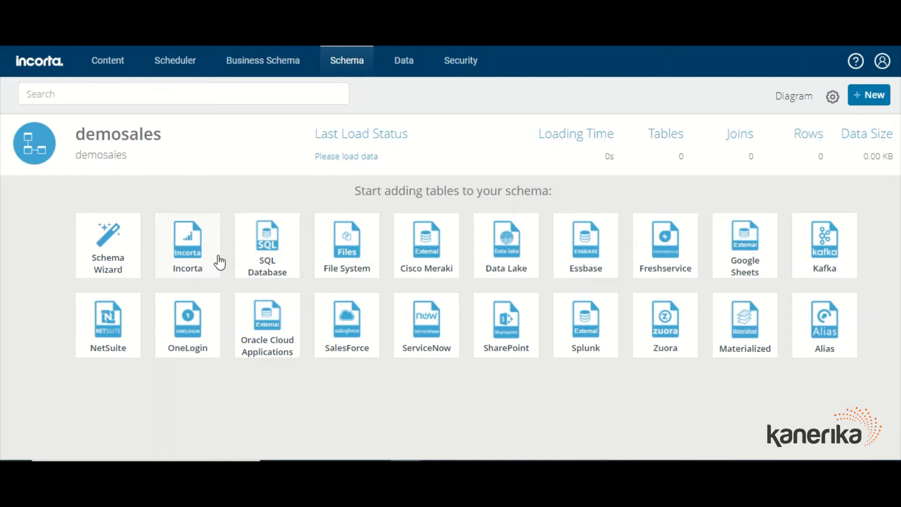
# Step: Add a File System table to the demosales schema with LocalFiles as data source and Excel (xlsx) as file type
pyautogui.click(360, 256)
pyautogui.click(350, 150)
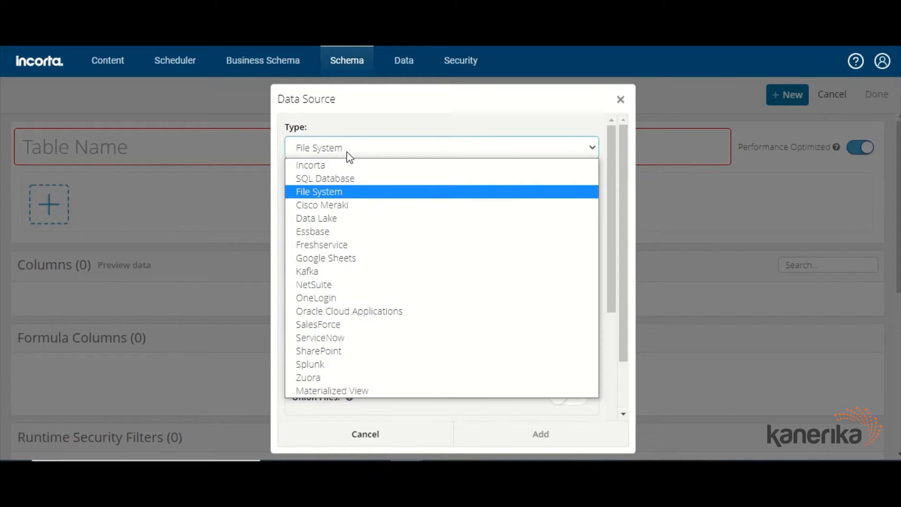
pyautogui.click(331, 192)
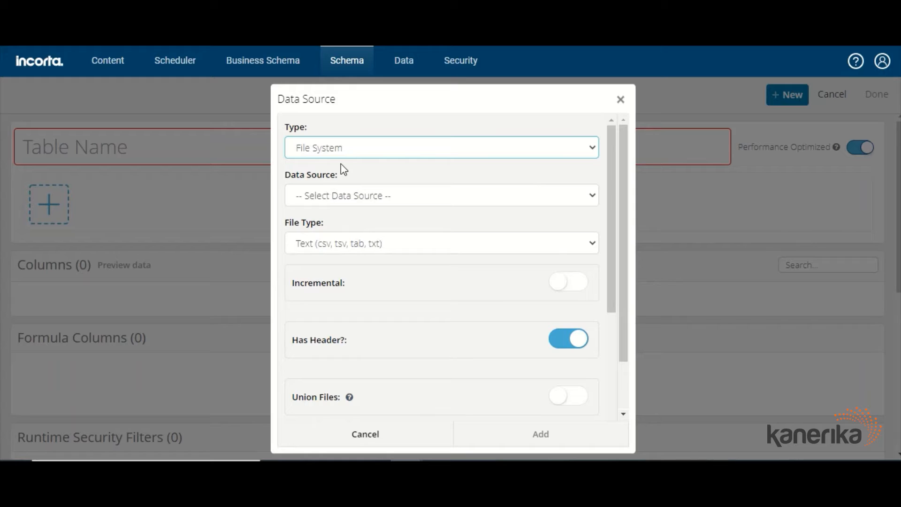
pyautogui.click(330, 198)
pyautogui.click(321, 223)
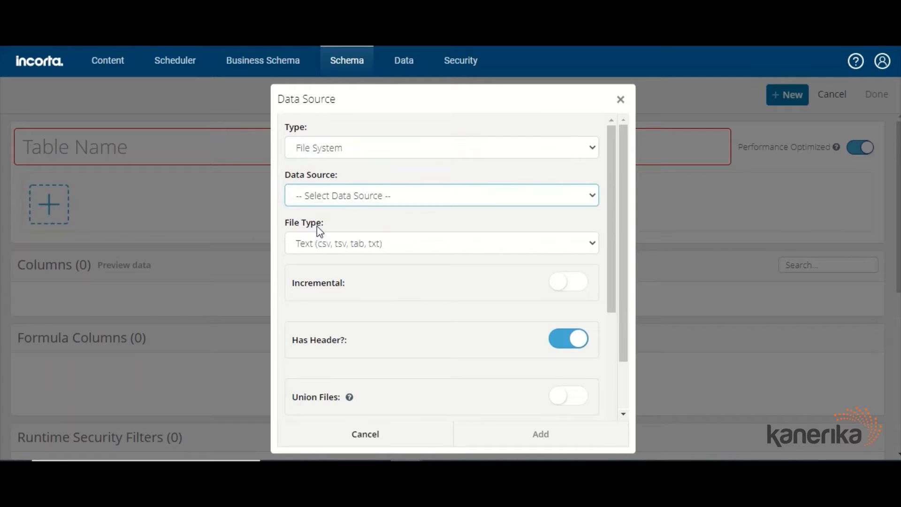
pyautogui.click(335, 244)
pyautogui.click(327, 288)
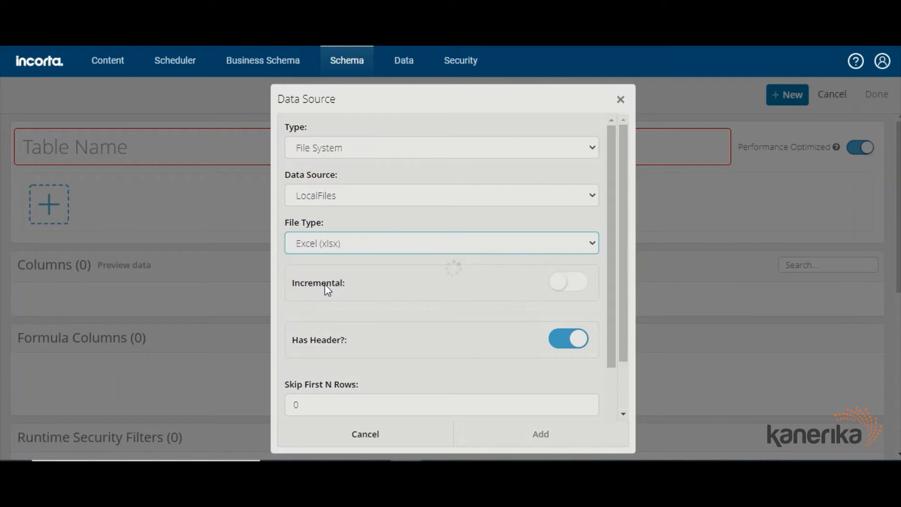
# Step: Choose Sales Data Used in Video.xlsx from the DemoSales folder as the table's source file
pyautogui.scroll(-3, 382, 225)
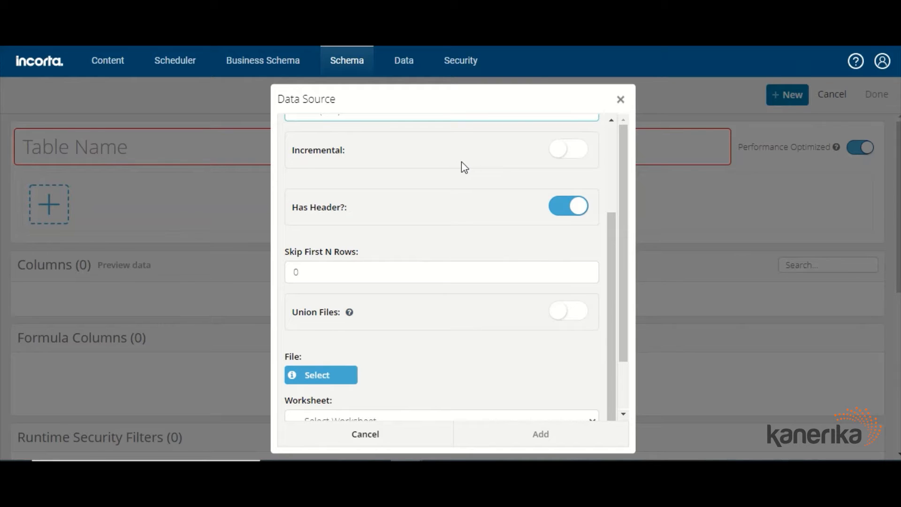
pyautogui.scroll(-1, 419, 180)
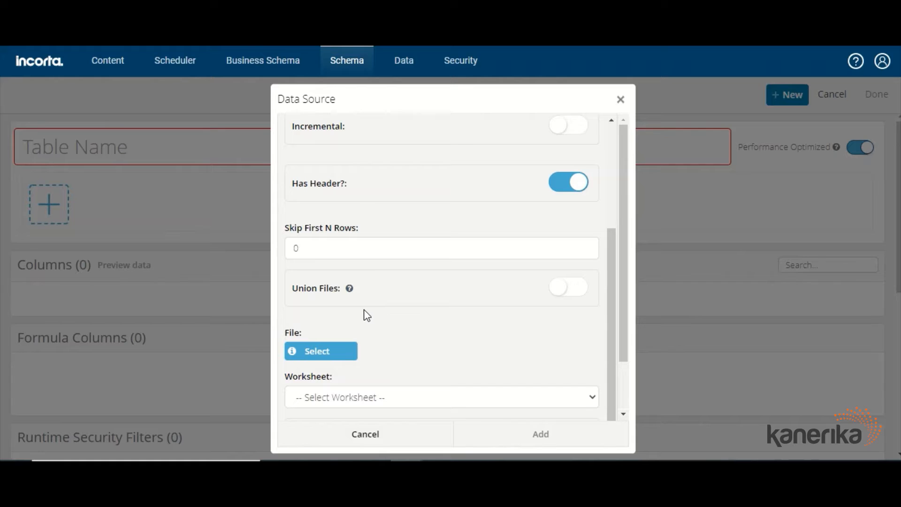
pyautogui.click(323, 352)
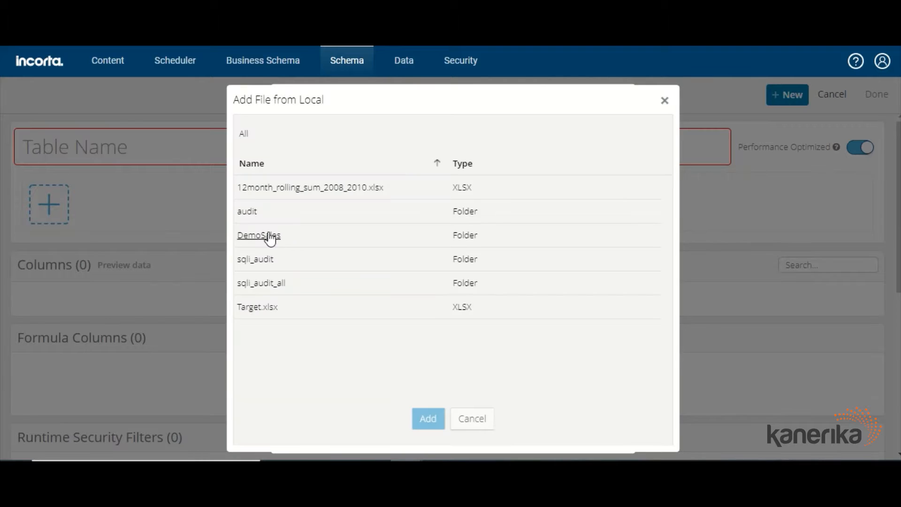
pyautogui.click(267, 237)
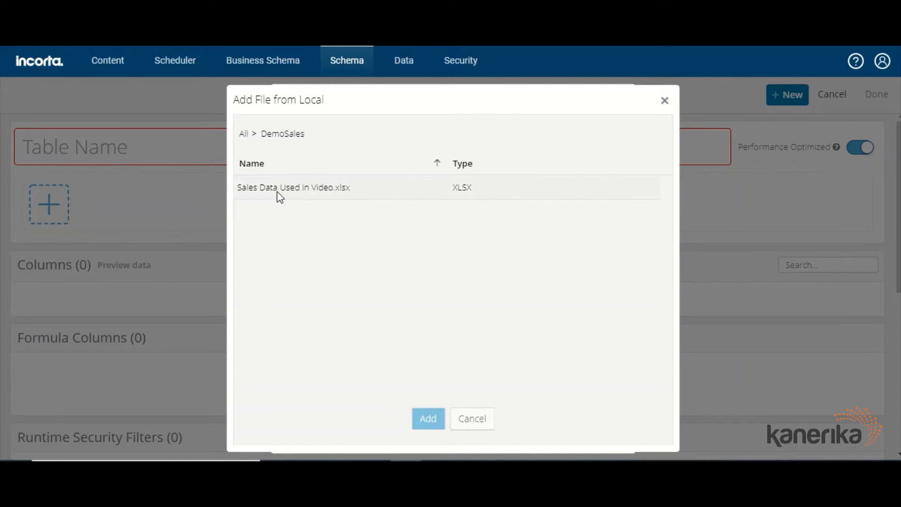
pyautogui.click(277, 191)
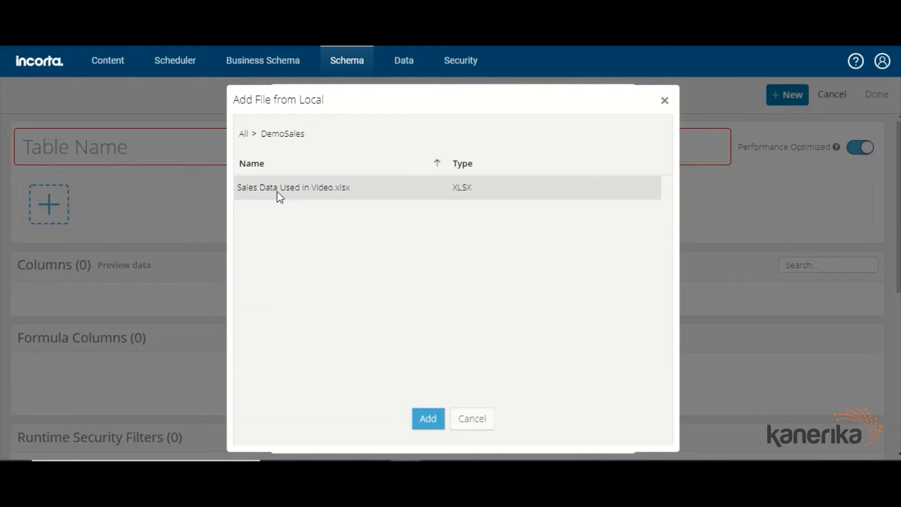
pyautogui.click(425, 421)
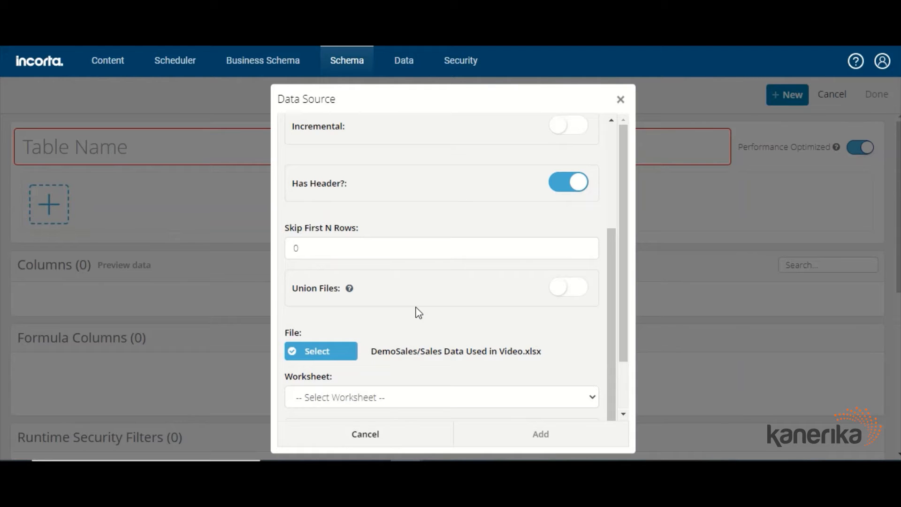
# Step: Select the Sales worksheet and add the data source to the table
pyautogui.scroll(-2, 413, 305)
pyautogui.click(381, 337)
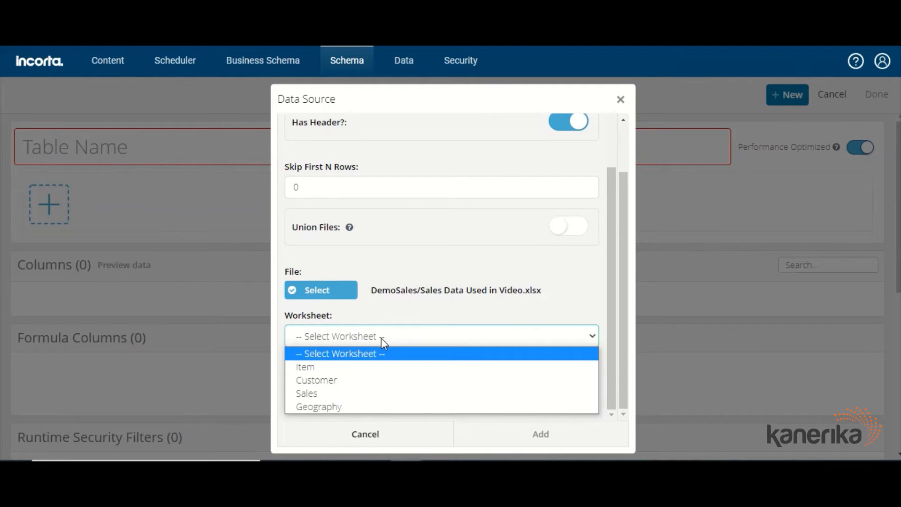
pyautogui.click(334, 394)
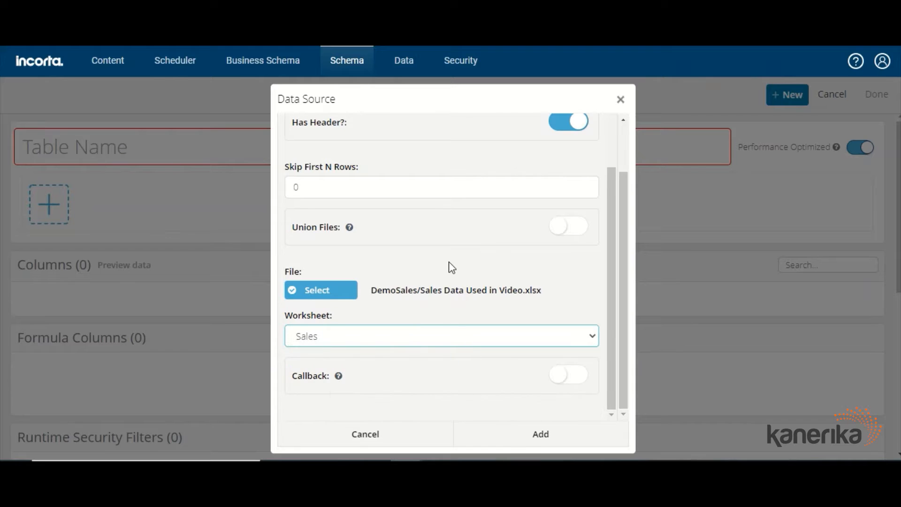
pyautogui.click(536, 437)
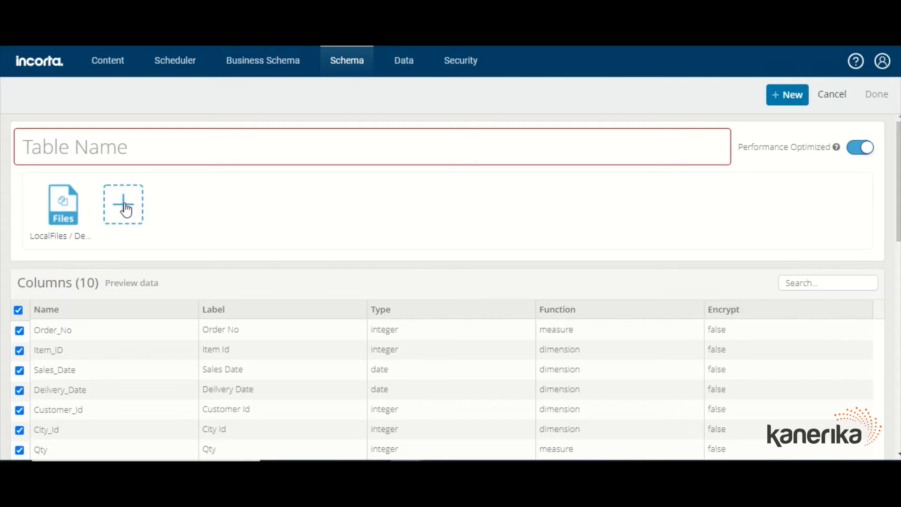
# Step: Name the table sales and review its columns, formula columns and security filter sections
pyautogui.click(160, 149)
pyautogui.write('sales')
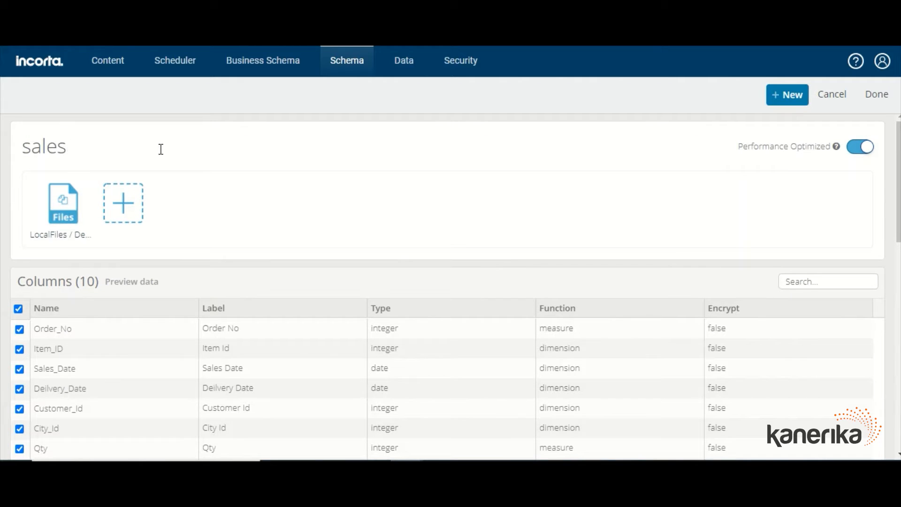
pyautogui.scroll(-5, 460, 174)
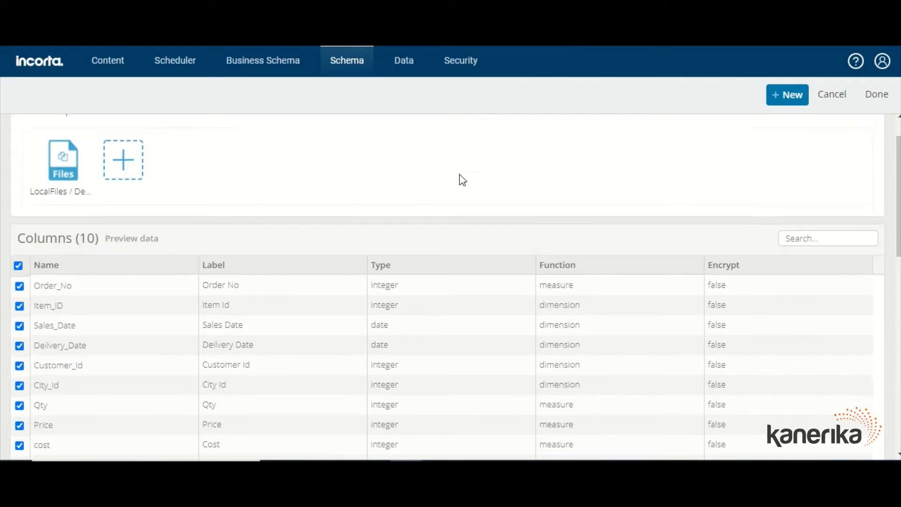
pyautogui.scroll(3, 503, 252)
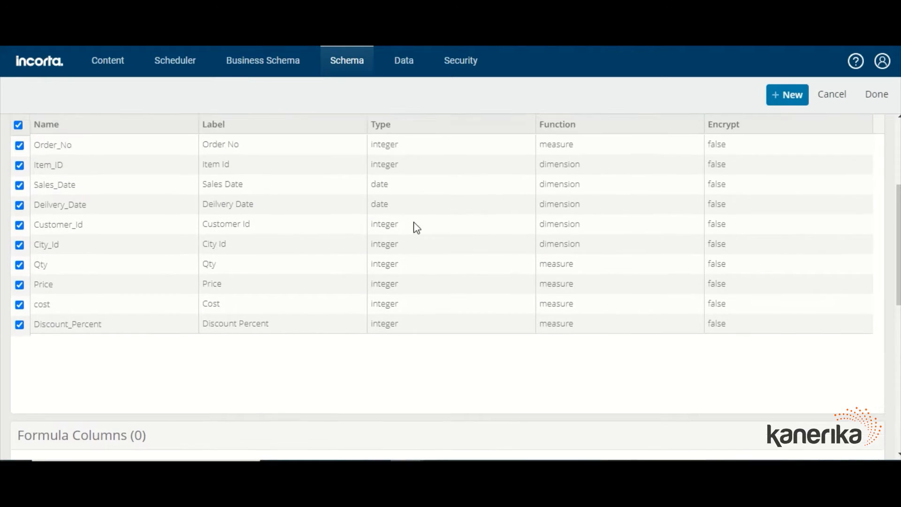
pyautogui.scroll(-1, 400, 207)
pyautogui.scroll(-5, 396, 202)
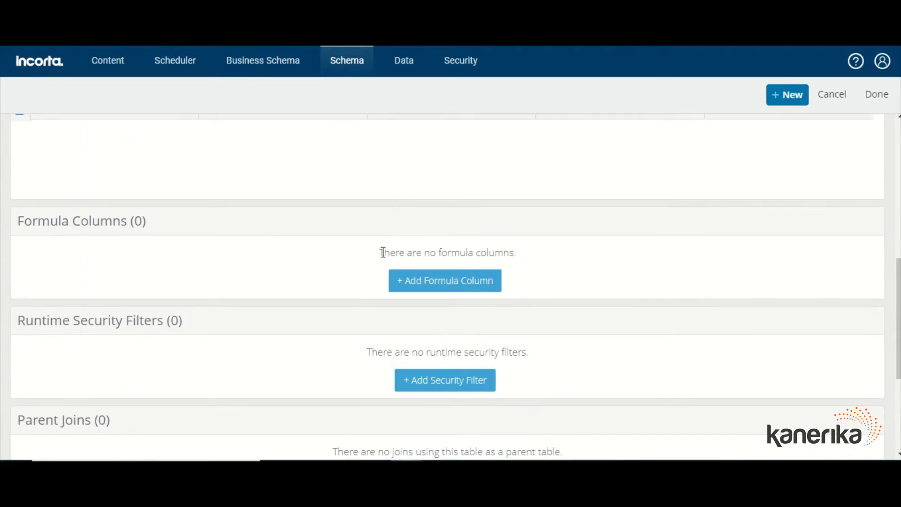
# Step: Review the sales table's security filter, join and load filter sections and save the table to the schema
pyautogui.scroll(-4, 411, 284)
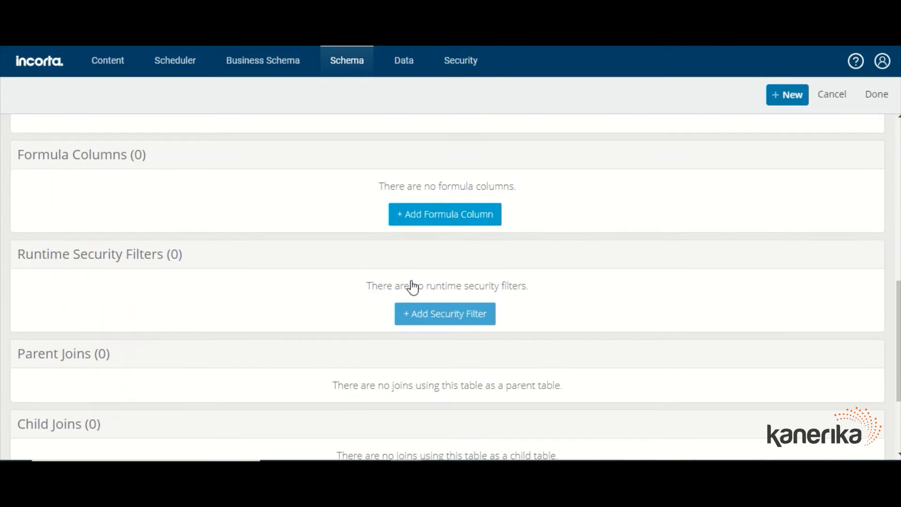
pyautogui.scroll(-2, 413, 281)
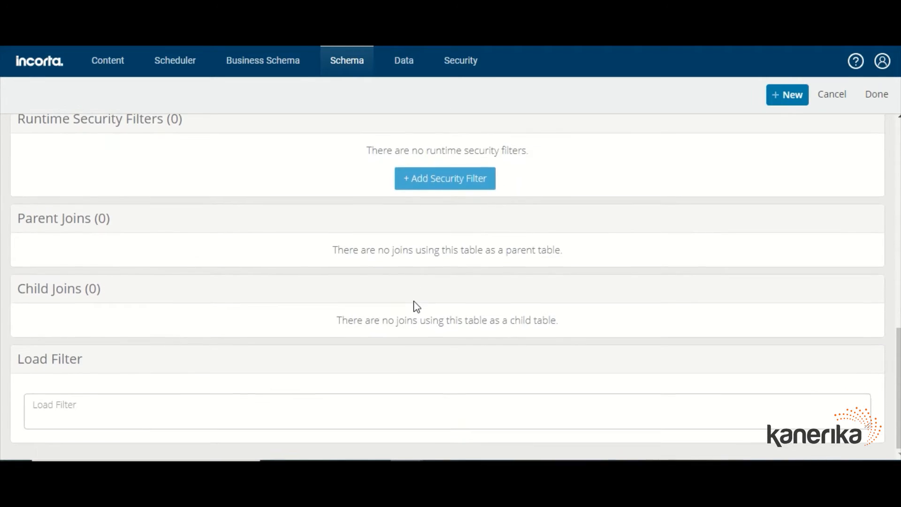
pyautogui.scroll(10, 415, 305)
pyautogui.scroll(3, 416, 298)
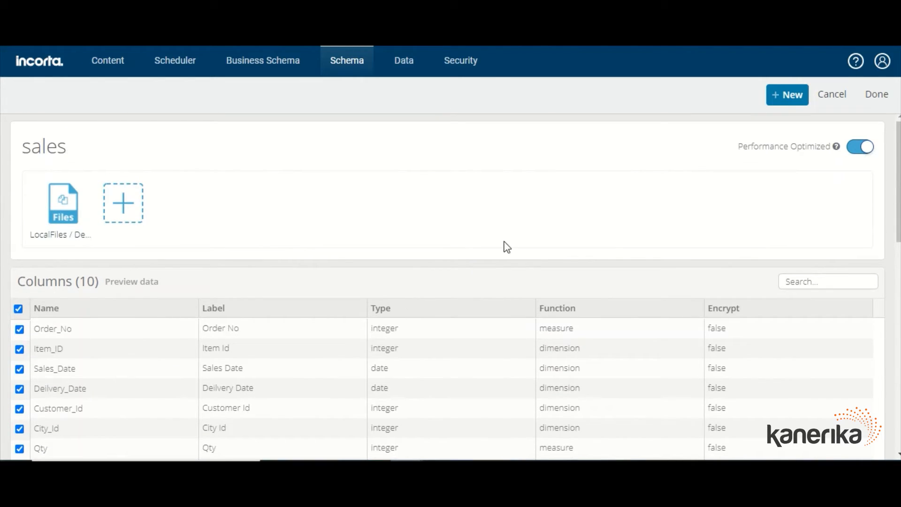
pyautogui.click(871, 97)
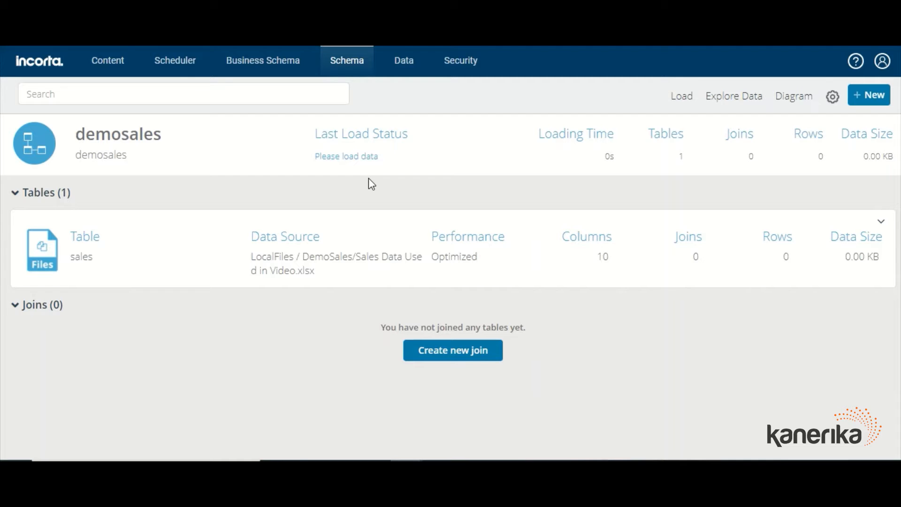
# Step: Look through the list of all schemas and reopen the demosales schema
pyautogui.click(347, 67)
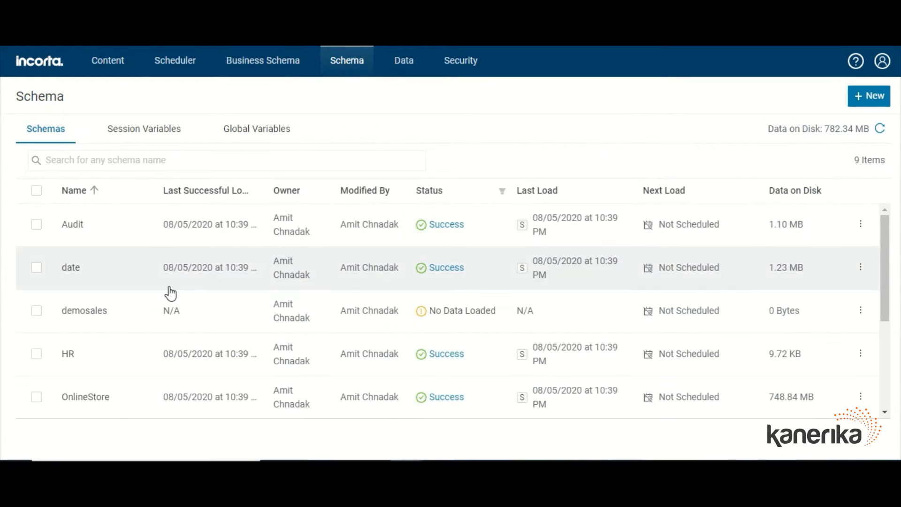
pyautogui.scroll(-3, 192, 271)
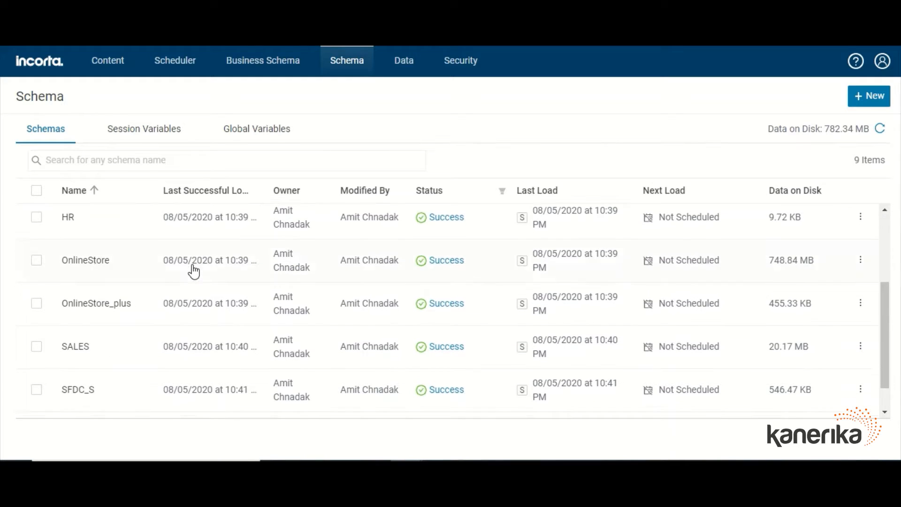
pyautogui.scroll(-1, 193, 270)
pyautogui.scroll(4, 178, 293)
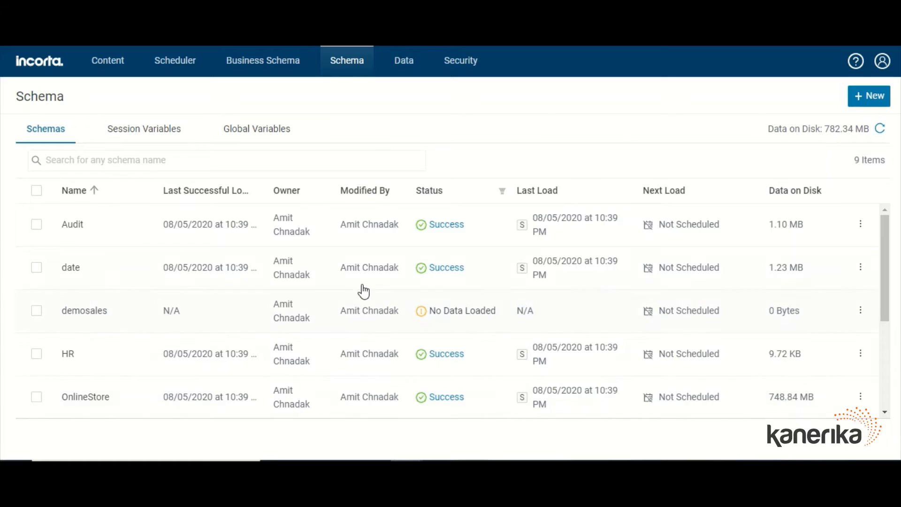
pyautogui.scroll(-4, 363, 292)
pyautogui.scroll(4, 193, 295)
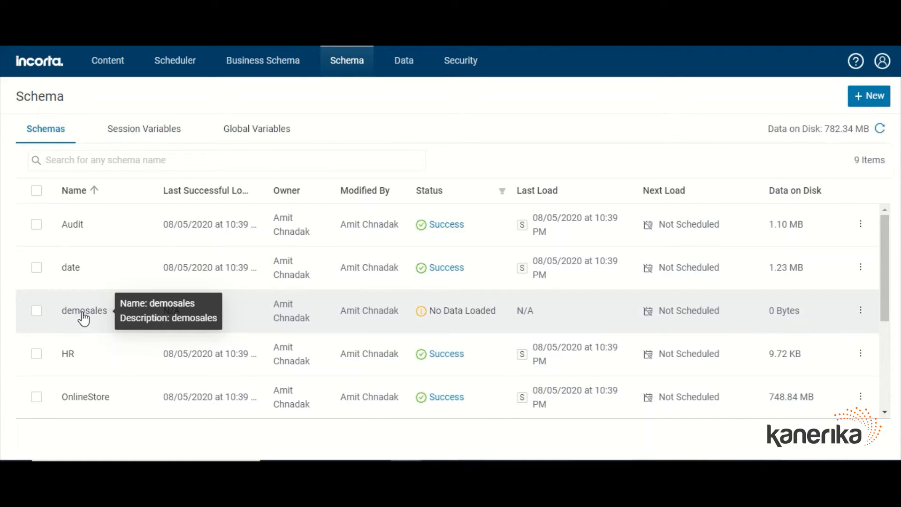
pyautogui.click(82, 314)
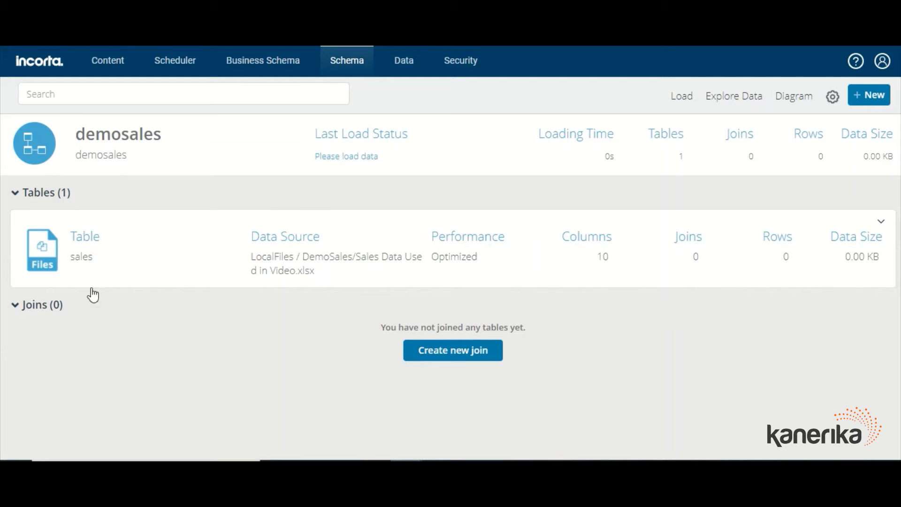
# Step: Inspect the sales table's column definitions and return to the demosales schema without making changes
pyautogui.click(153, 261)
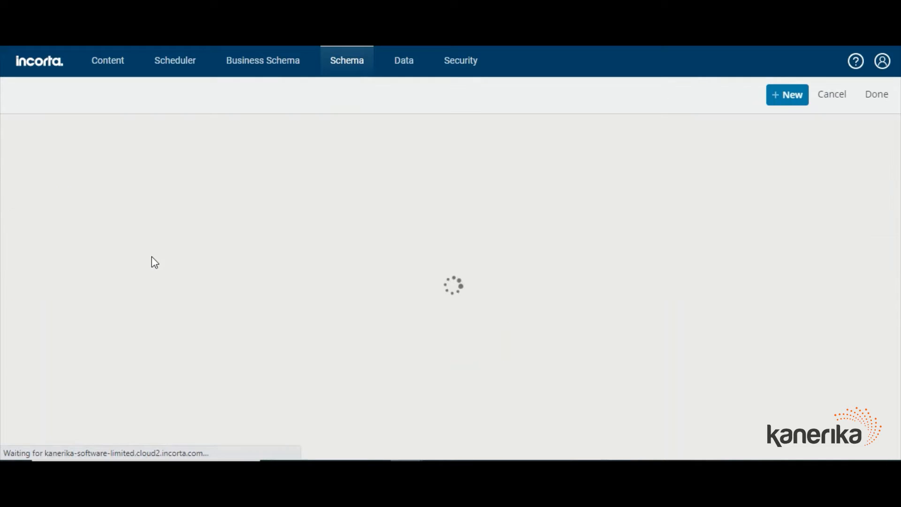
pyautogui.scroll(-4, 169, 302)
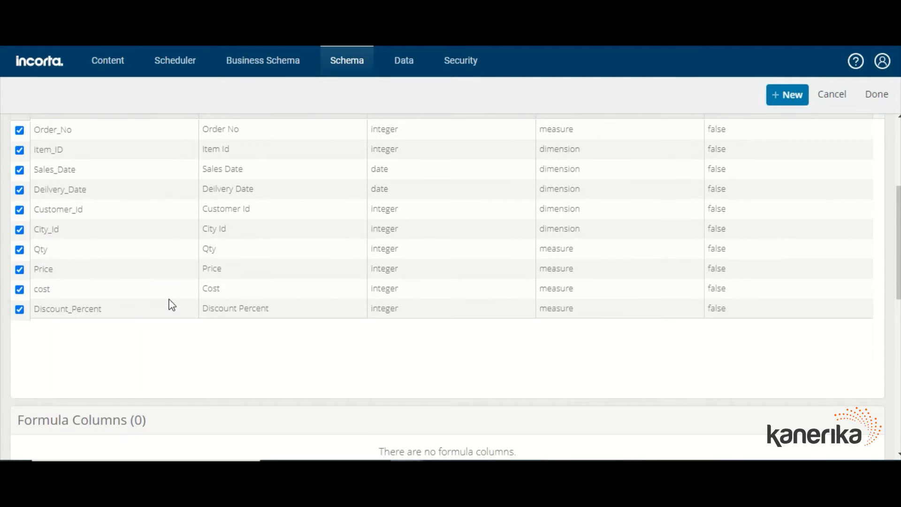
pyautogui.scroll(4, 172, 305)
pyautogui.click(831, 106)
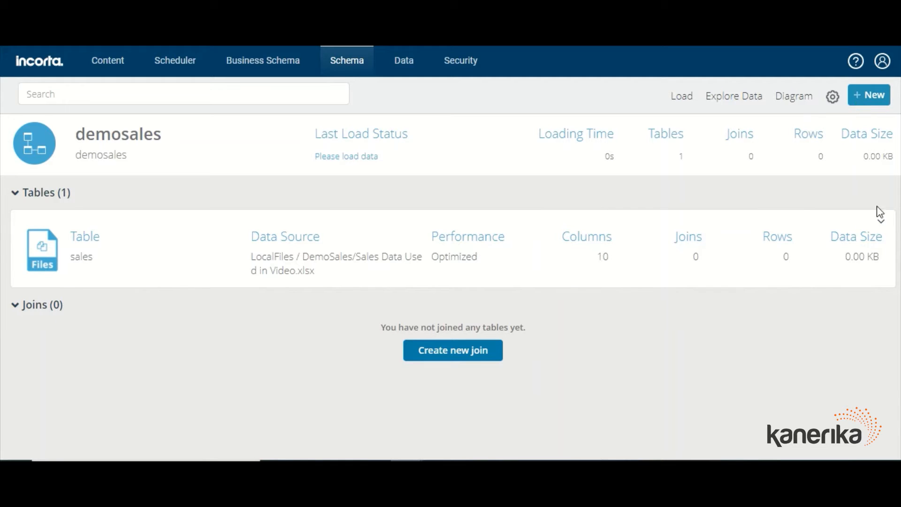
# Step: Examine the load options offered for the sales table and for the whole schema without starting a load
pyautogui.click(882, 223)
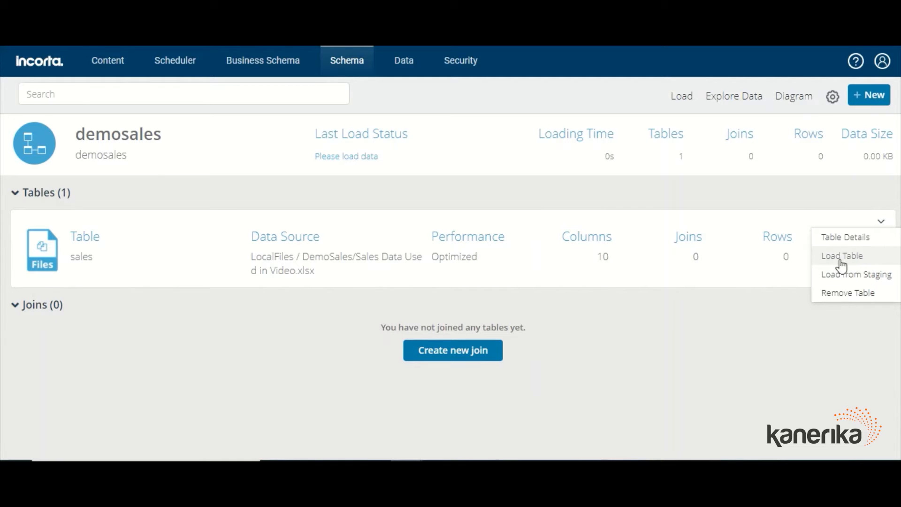
pyautogui.click(715, 306)
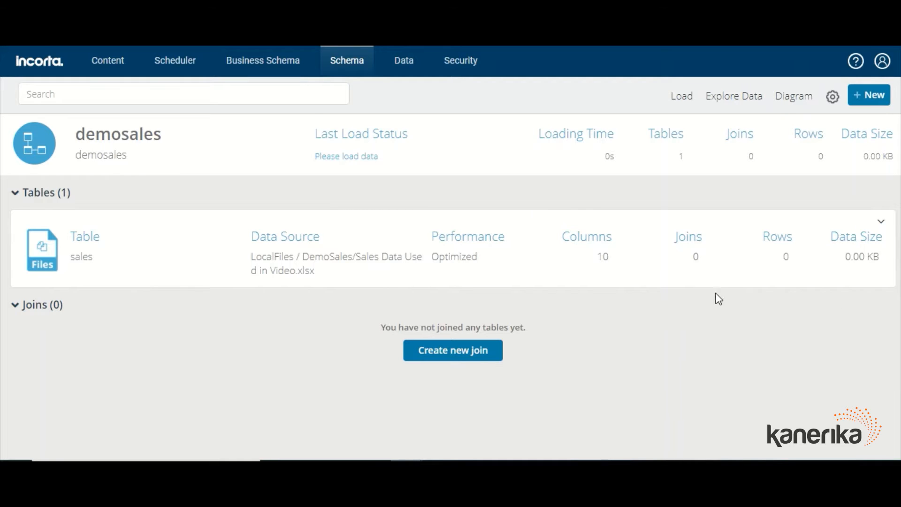
pyautogui.click(686, 103)
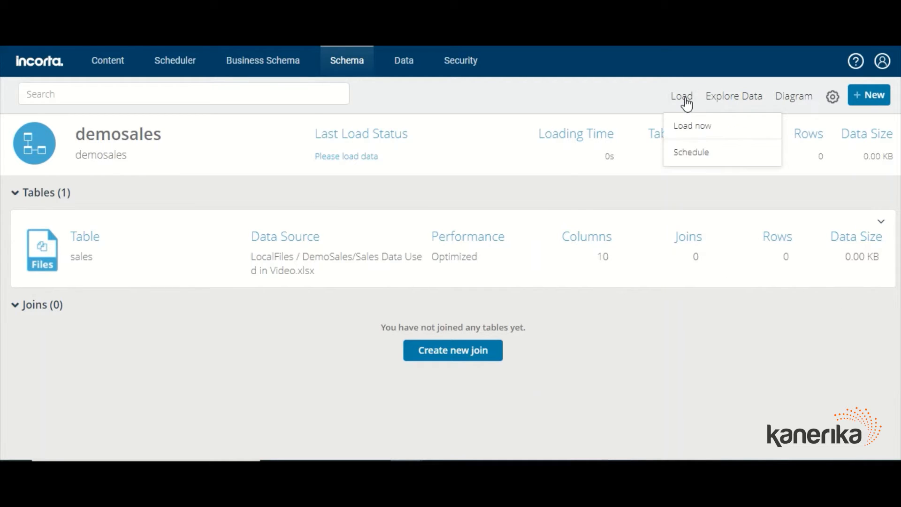
pyautogui.moveTo(689, 140)
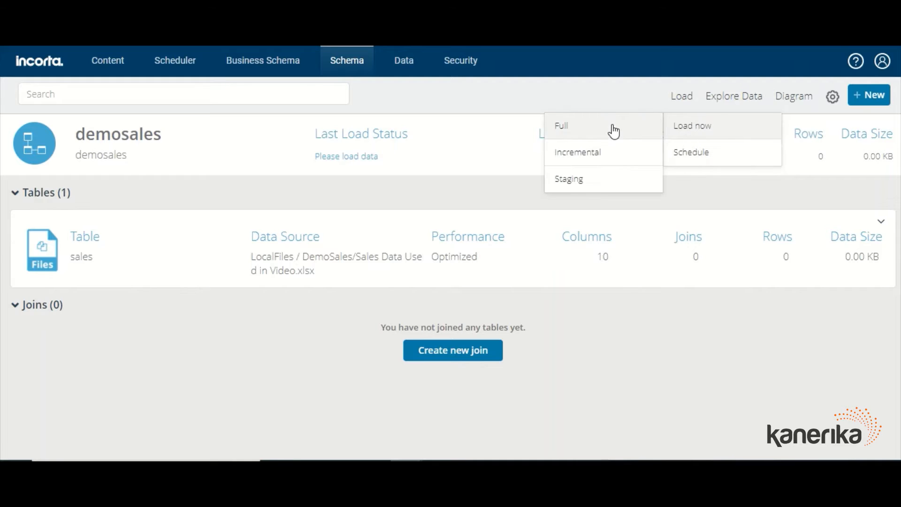
pyautogui.click(725, 196)
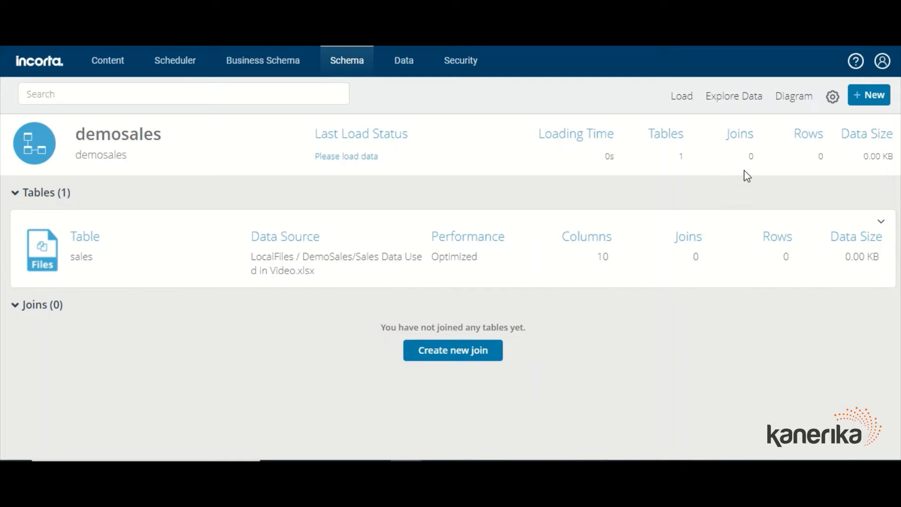
# Step: Add another File System table to the schema with LocalFiles as data source and Excel (xlsx) as file type
pyautogui.click(864, 95)
pyautogui.moveTo(821, 154)
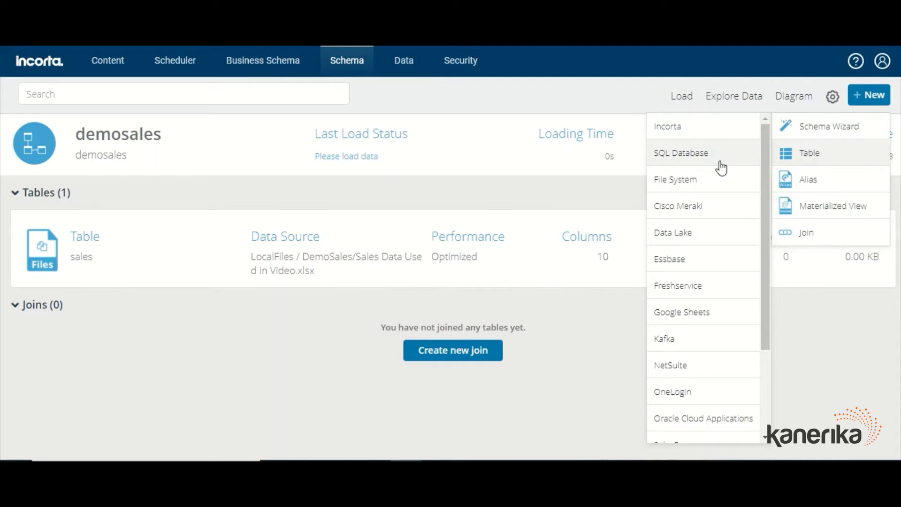
pyautogui.click(693, 181)
pyautogui.click(425, 157)
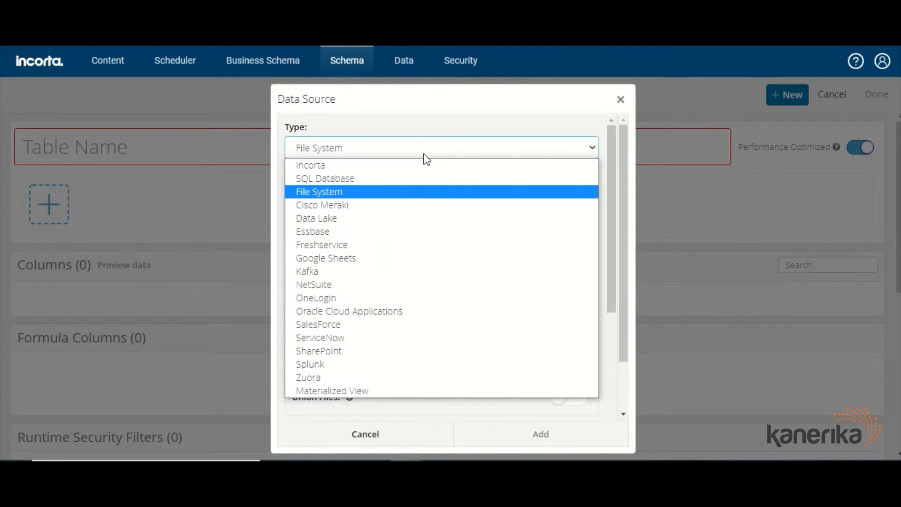
pyautogui.click(352, 192)
pyautogui.click(312, 199)
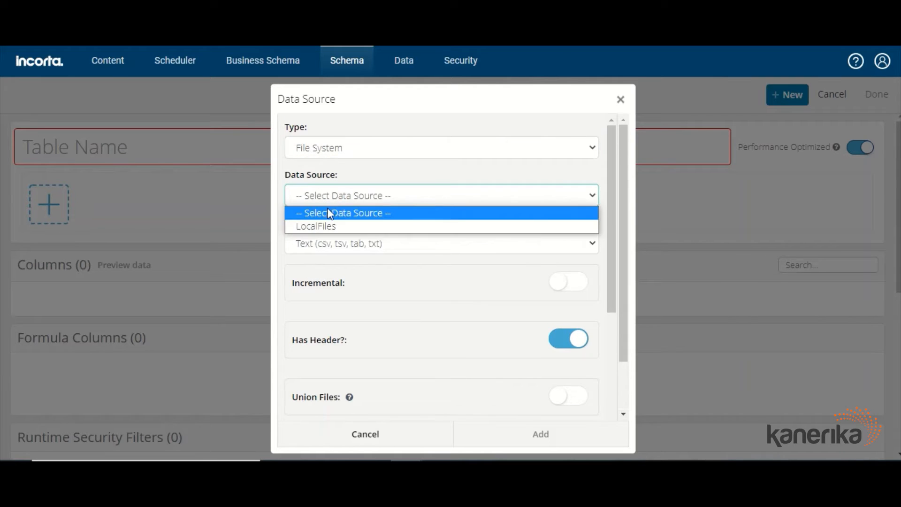
pyautogui.click(306, 226)
pyautogui.click(305, 244)
pyautogui.click(286, 286)
# Step: Choose Sales Data Used in Video.xlsx from the DemoSales folder as the new table's source file
pyautogui.scroll(-3, 342, 258)
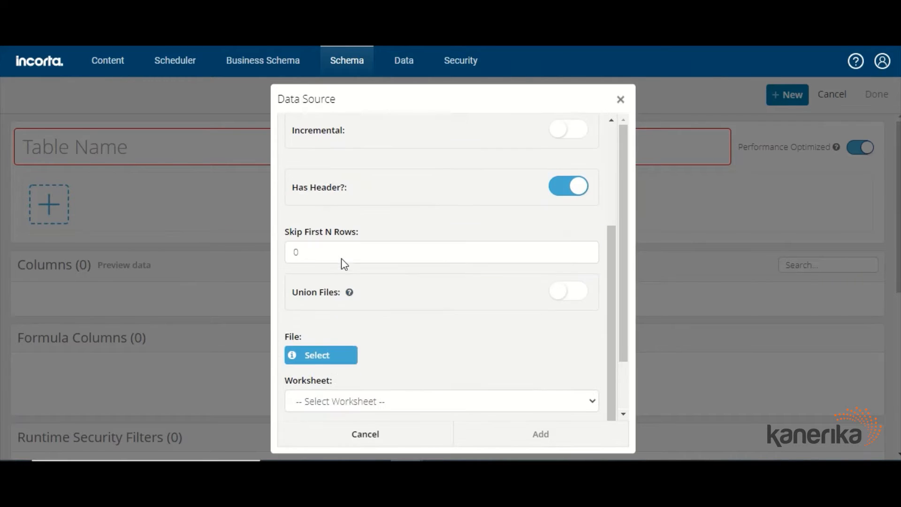
pyautogui.scroll(-1, 341, 258)
pyautogui.click(338, 337)
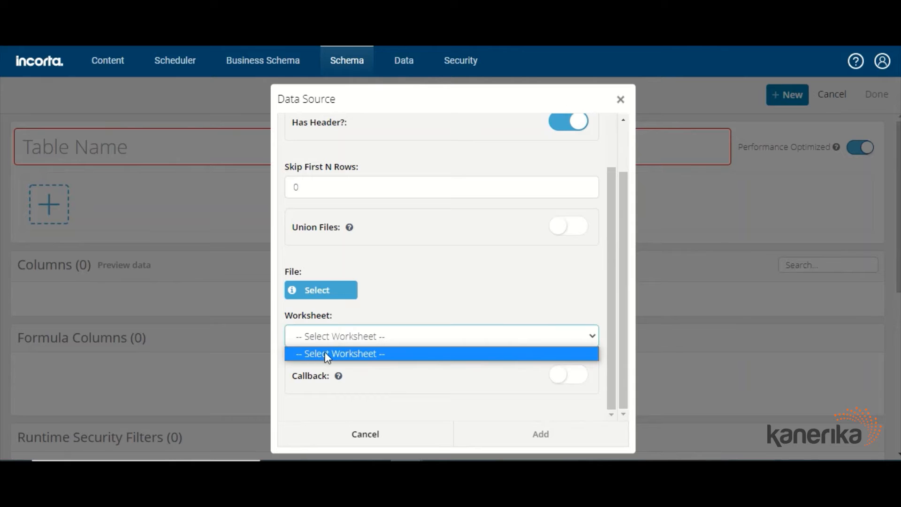
pyautogui.click(326, 293)
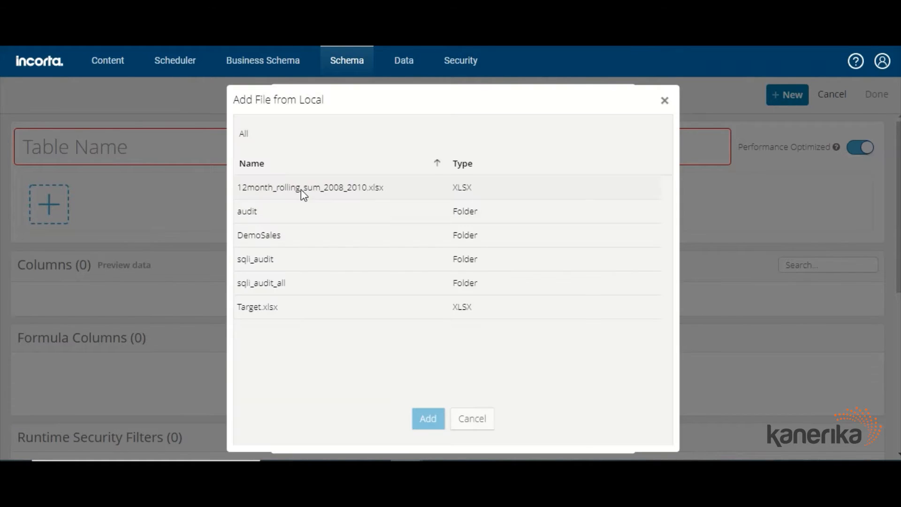
pyautogui.click(269, 238)
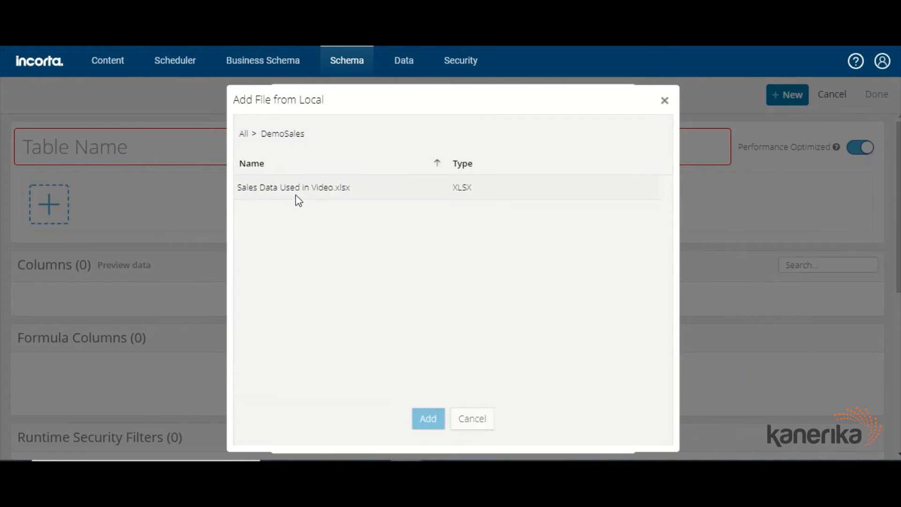
pyautogui.click(296, 195)
pyautogui.click(427, 420)
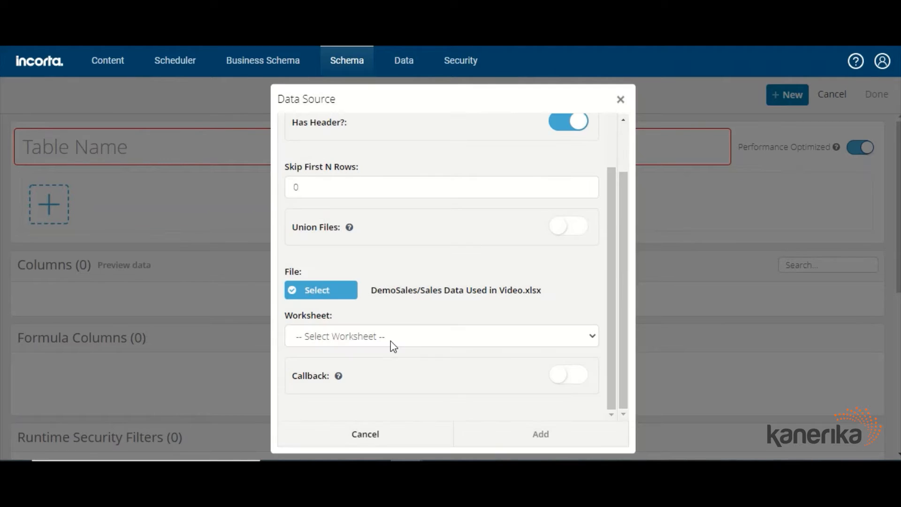
# Step: Select the Customer worksheet and add the data source to the new table
pyautogui.click(390, 336)
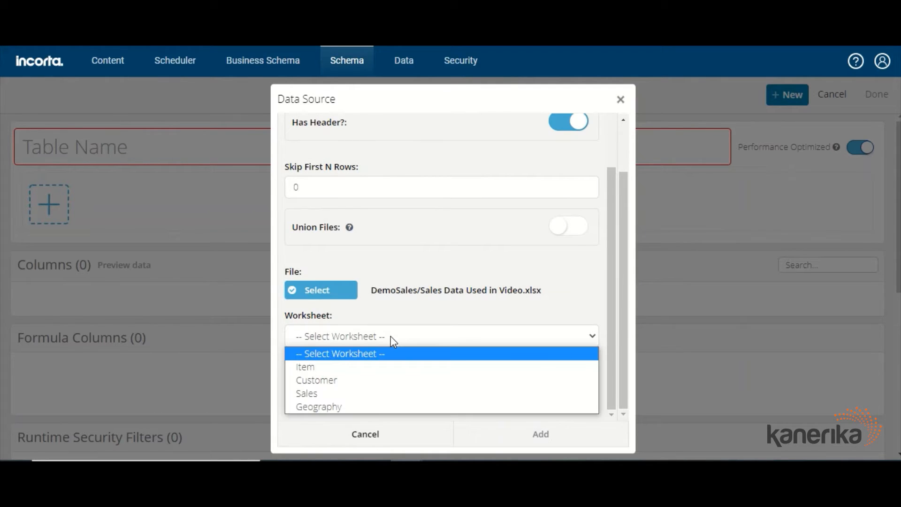
pyautogui.click(344, 380)
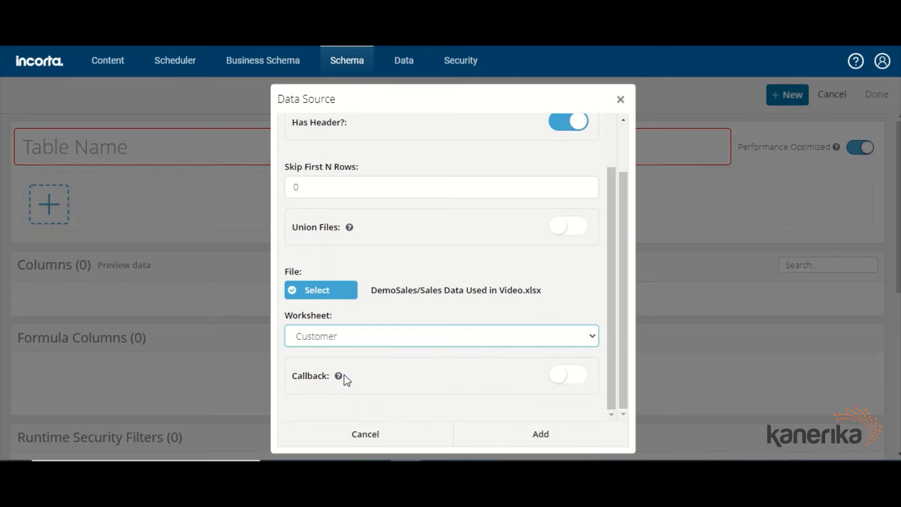
pyautogui.click(534, 435)
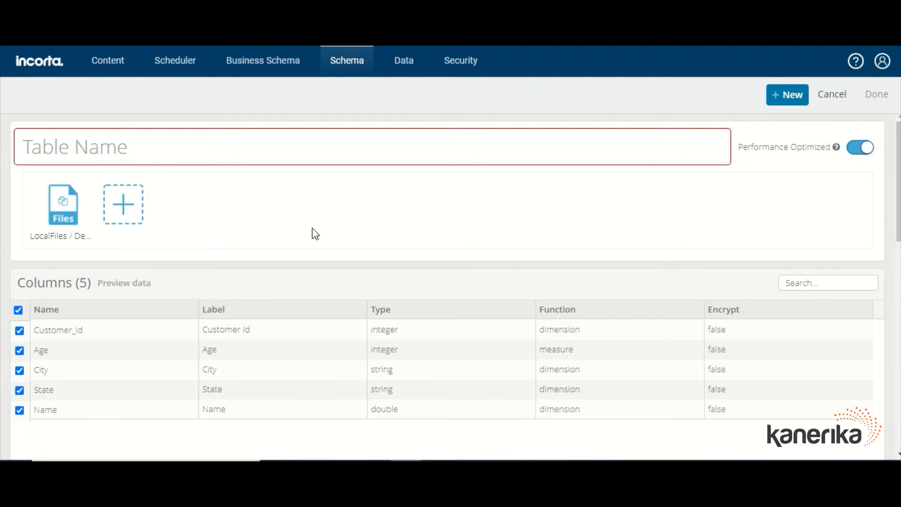
# Step: Name the new table customer and save it to the demosales schema
pyautogui.click(148, 159)
pyautogui.write('cus')
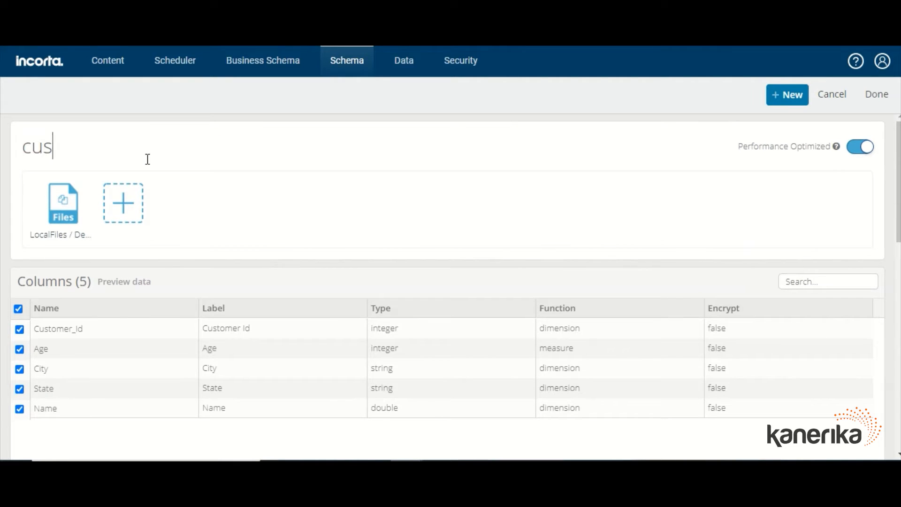
pyautogui.write('tomer')
pyautogui.click(882, 99)
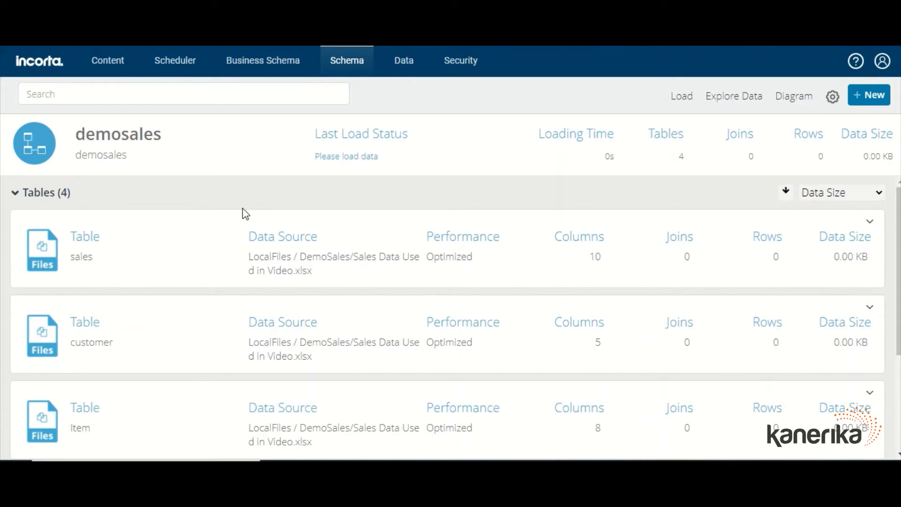
# Step: Open the sales table in the demosales schema and start adding a parent join to it
pyautogui.scroll(-3, 246, 216)
pyautogui.scroll(3, 272, 235)
pyautogui.click(880, 103)
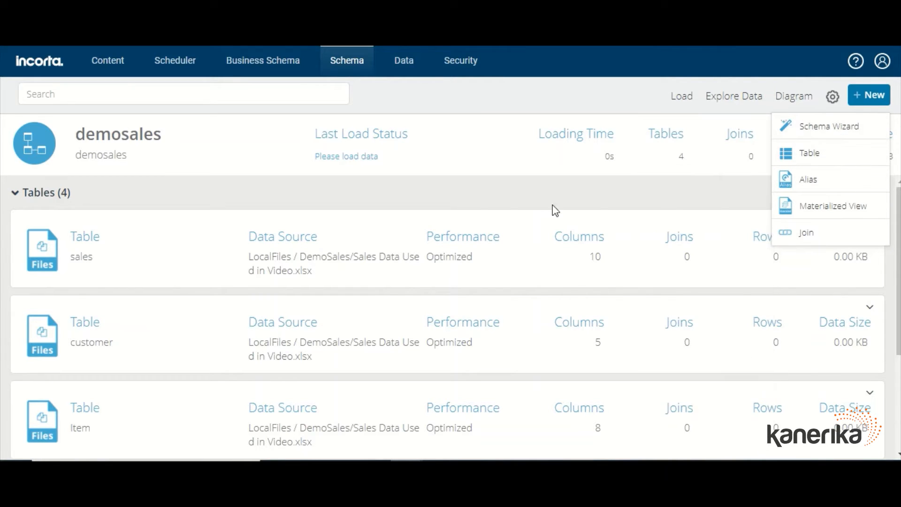
pyautogui.click(130, 262)
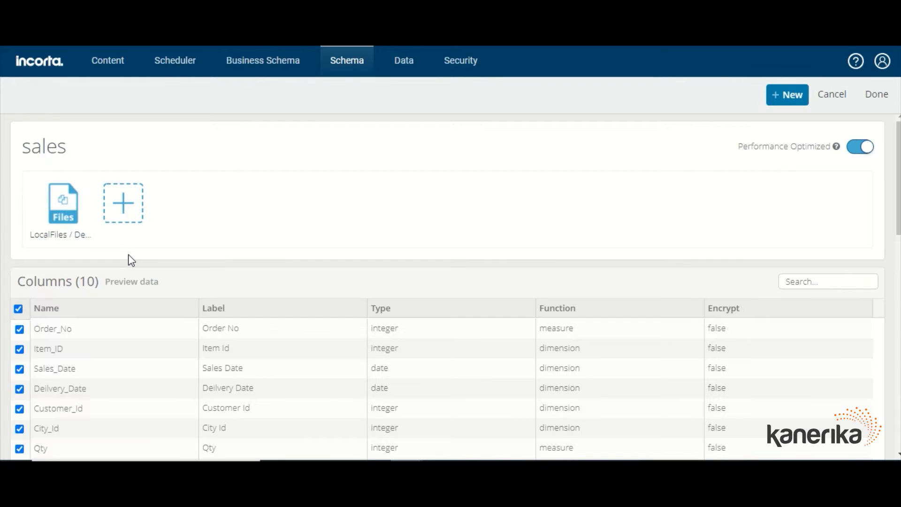
pyautogui.scroll(-10, 288, 217)
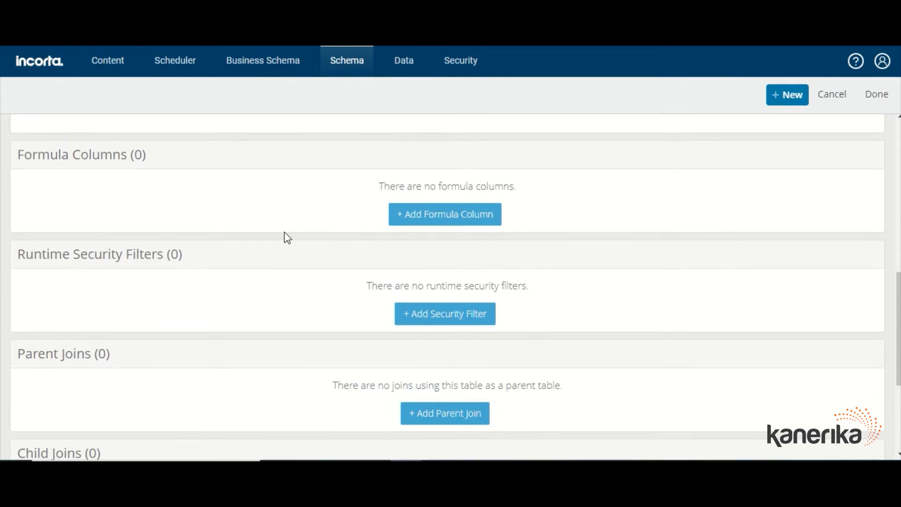
pyautogui.scroll(-3, 254, 282)
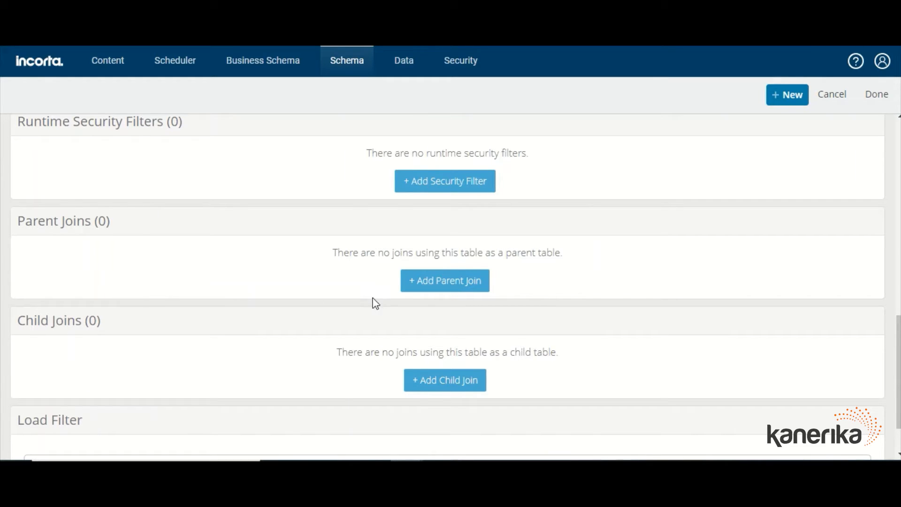
pyautogui.click(421, 284)
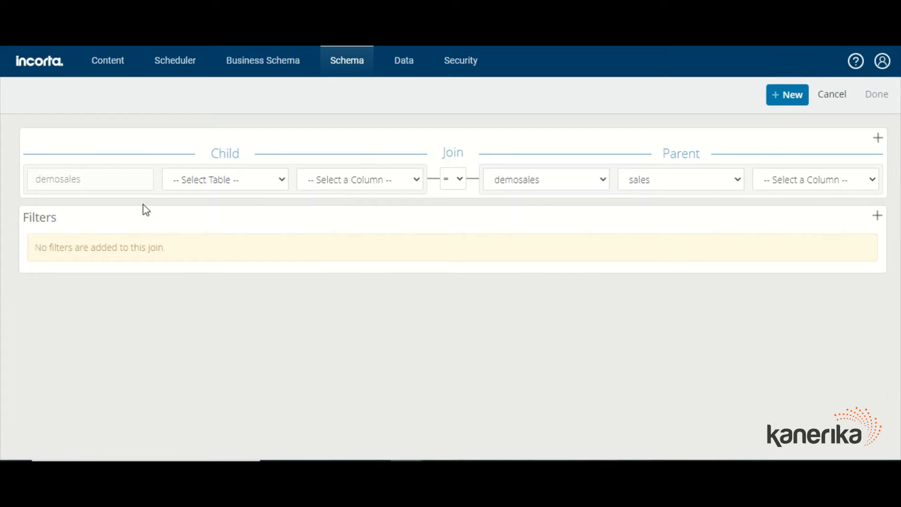
# Step: Join City_Id of sales as the child to City_Id of demosales' Geography table as the parent, and save the join
pyautogui.click(204, 182)
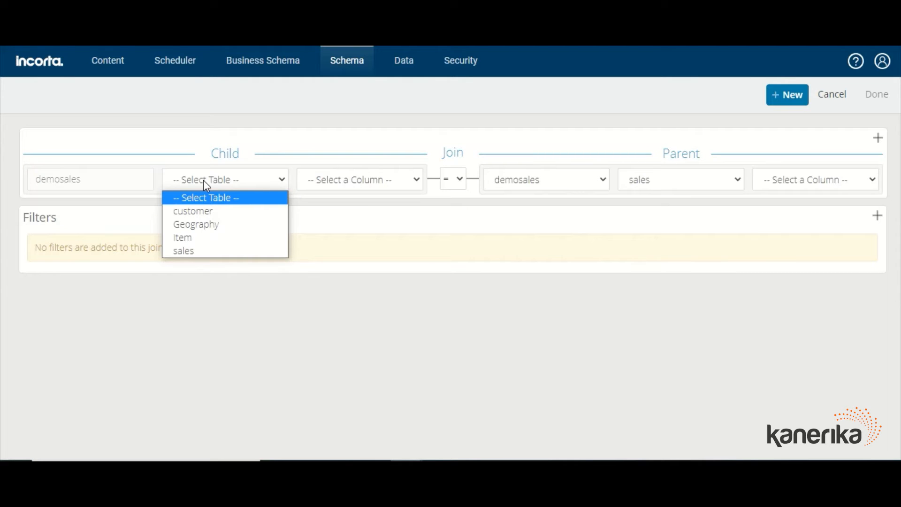
pyautogui.click(187, 251)
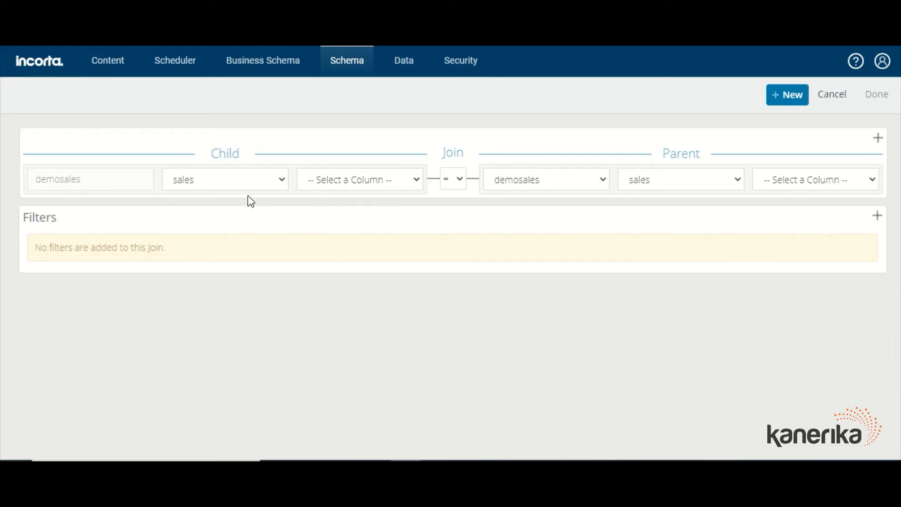
pyautogui.click(318, 186)
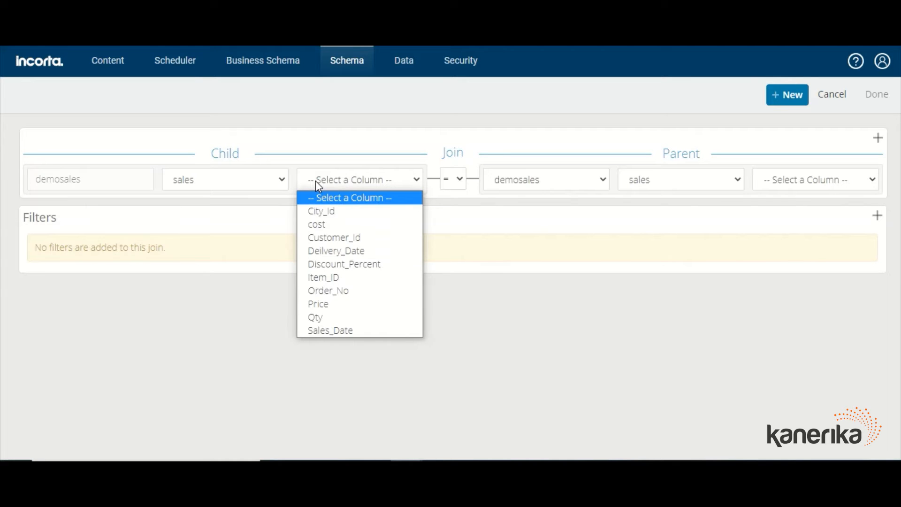
pyautogui.click(317, 211)
pyautogui.click(535, 183)
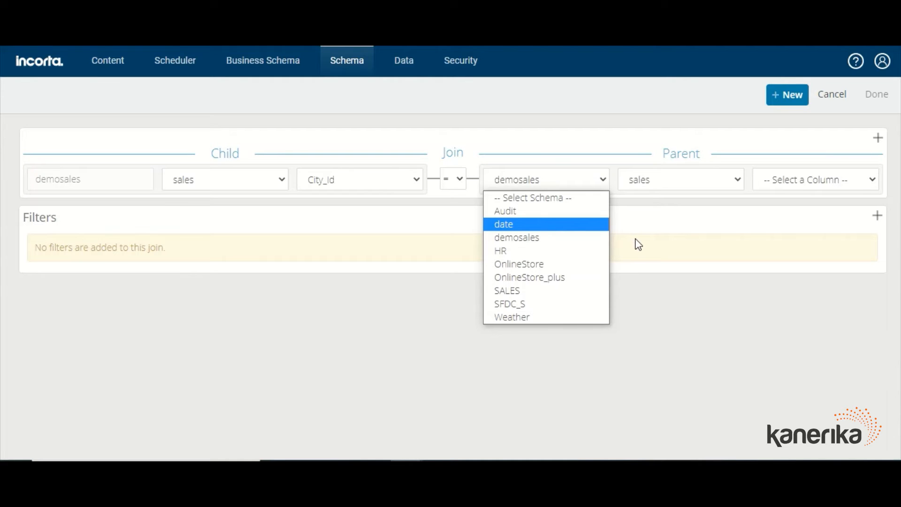
pyautogui.click(659, 222)
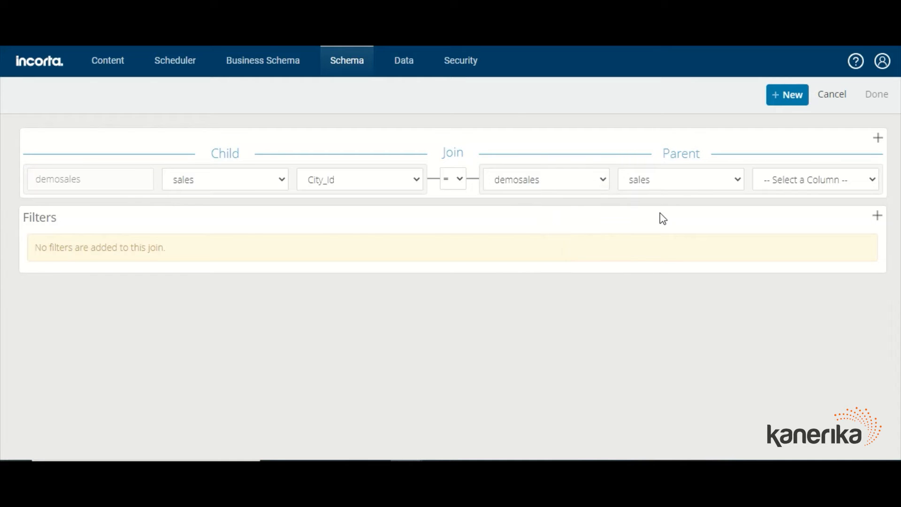
pyautogui.click(695, 190)
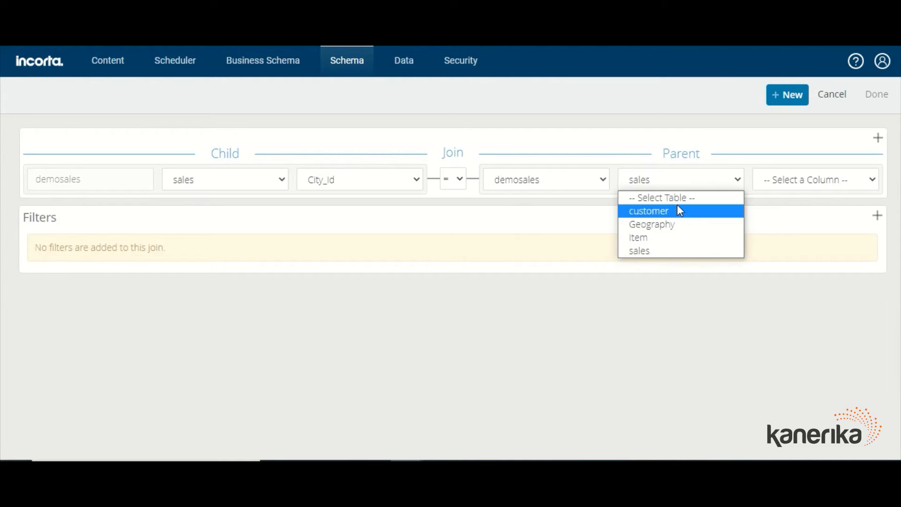
pyautogui.click(671, 222)
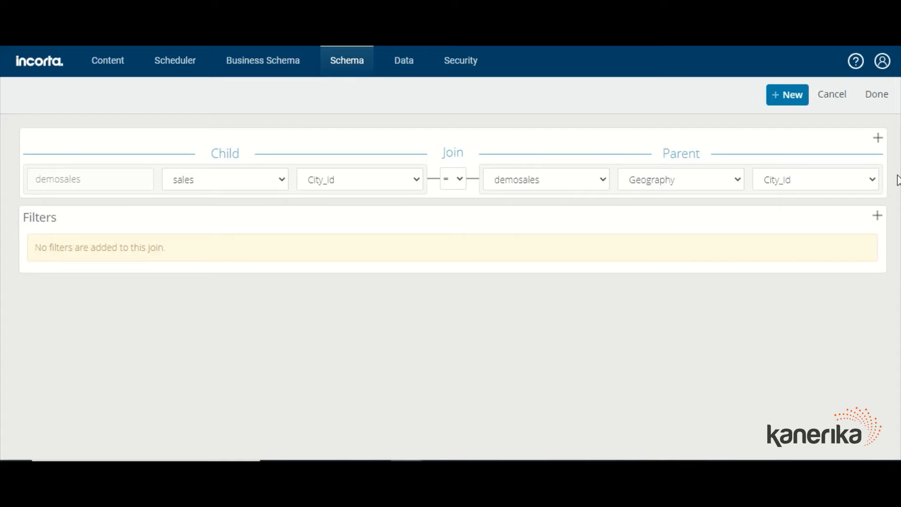
pyautogui.click(877, 96)
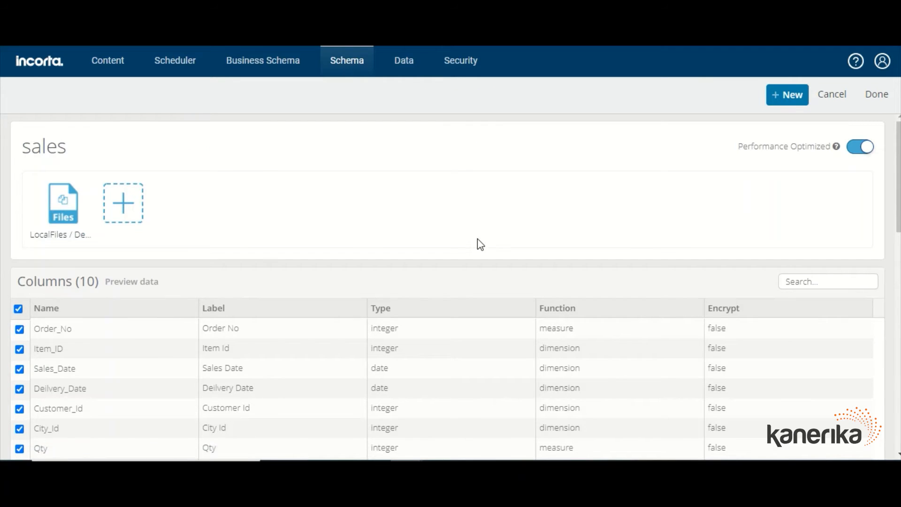
# Step: Review the sales table's parent and child join sections and the options of its Geography join
pyautogui.scroll(-10, 477, 237)
pyautogui.scroll(-5, 480, 241)
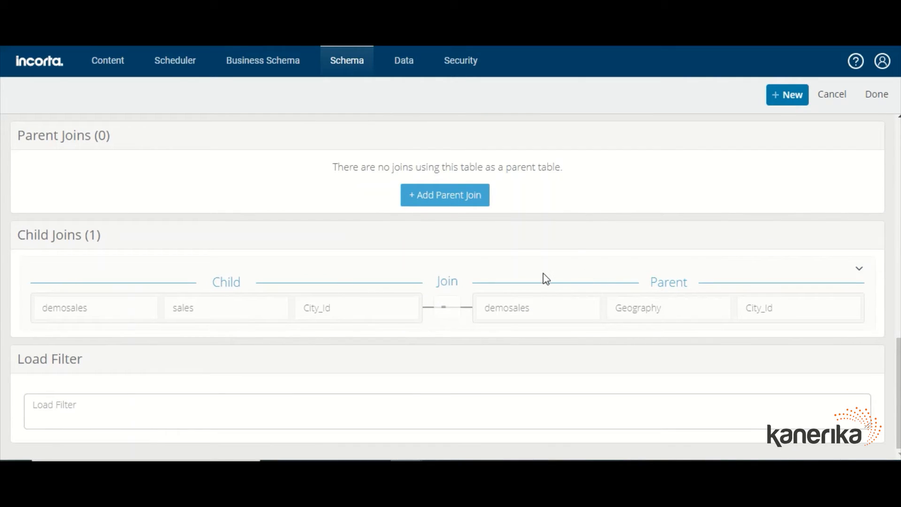
pyautogui.scroll(2, 479, 288)
pyautogui.scroll(-2, 478, 288)
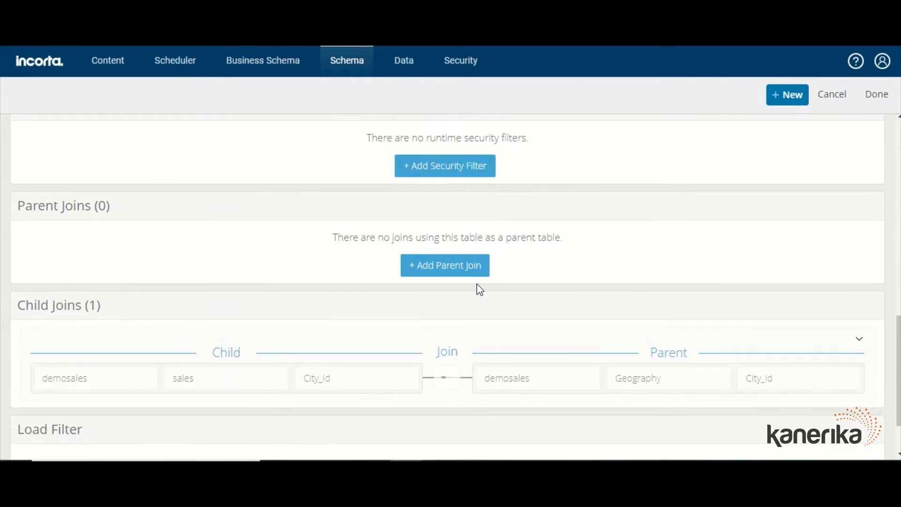
pyautogui.scroll(2, 420, 250)
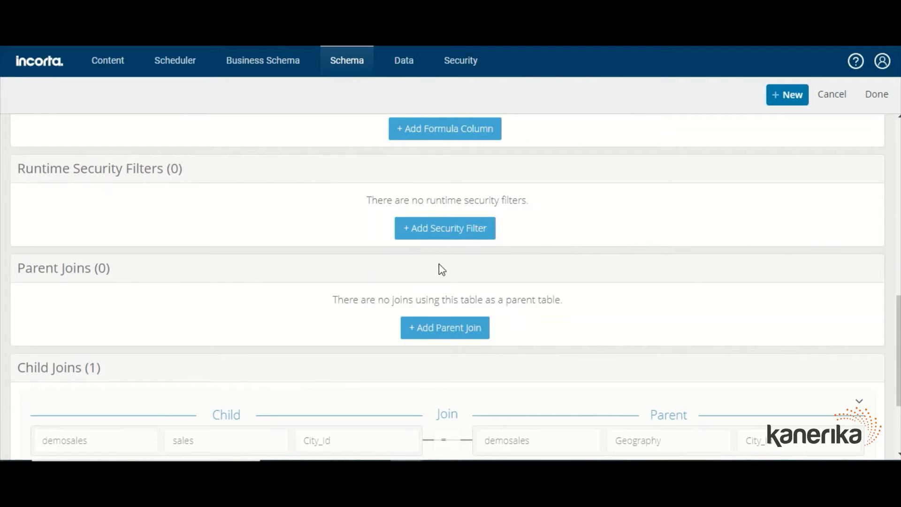
pyautogui.scroll(-2, 429, 275)
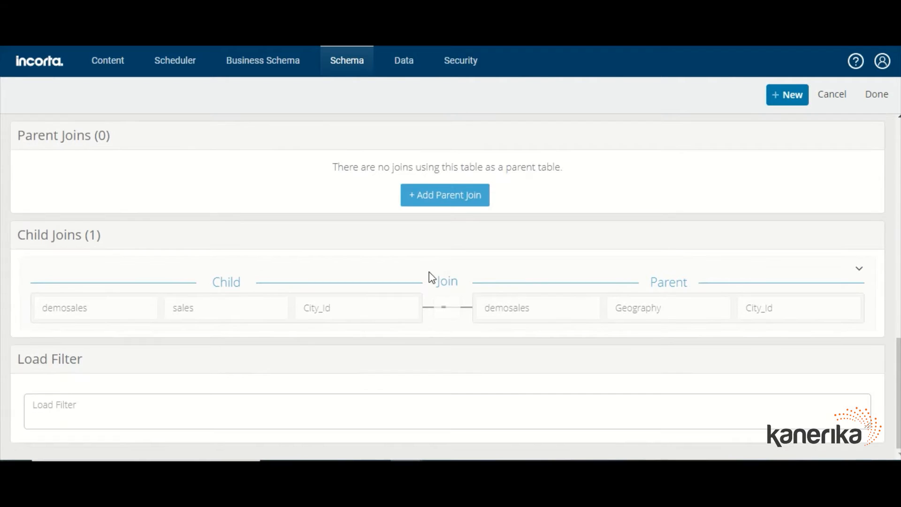
pyautogui.click(860, 271)
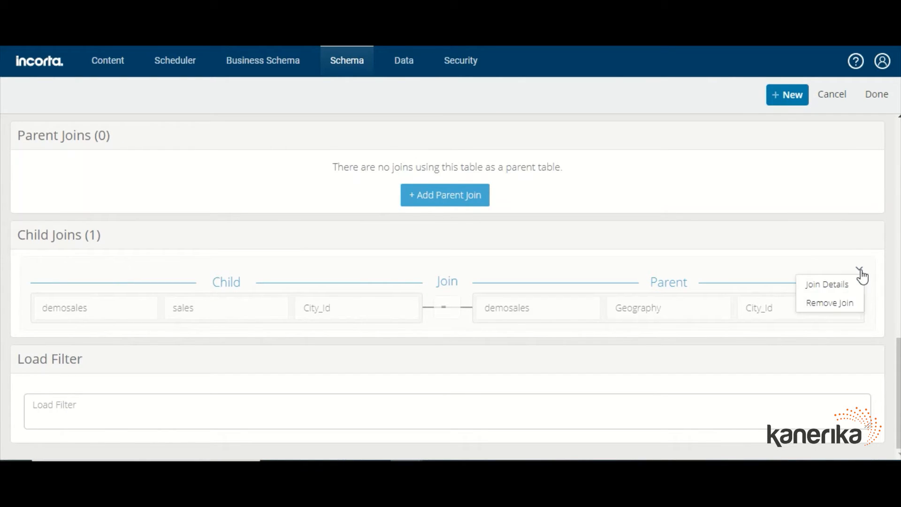
pyautogui.click(825, 289)
pyautogui.scroll(10, 382, 279)
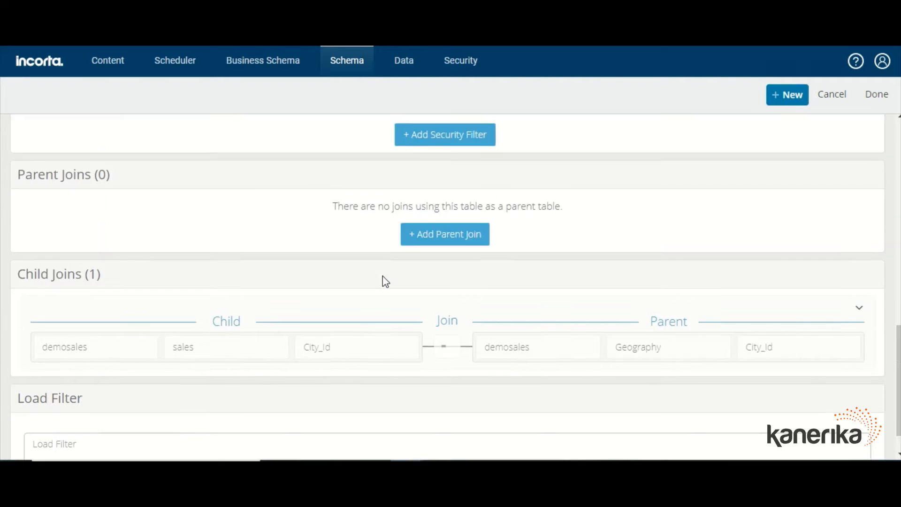
pyautogui.scroll(2, 825, 127)
# Step: Add a join with sales as child, matching its Customer_Id to Customer_Id in the customer table, and save it
pyautogui.click(798, 98)
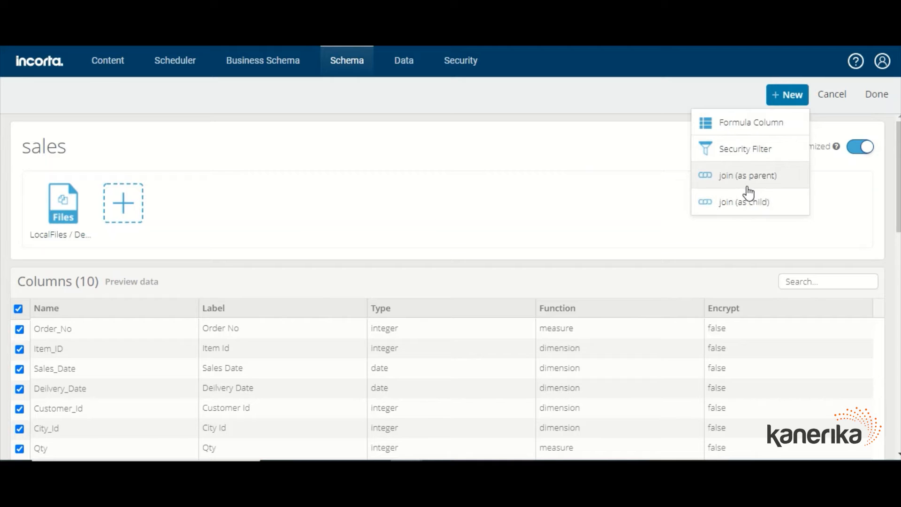
pyautogui.click(749, 206)
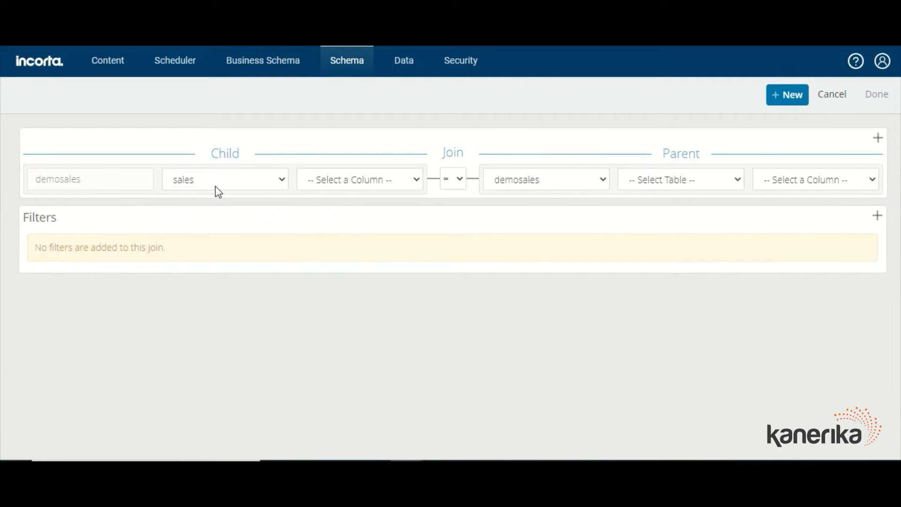
pyautogui.click(312, 179)
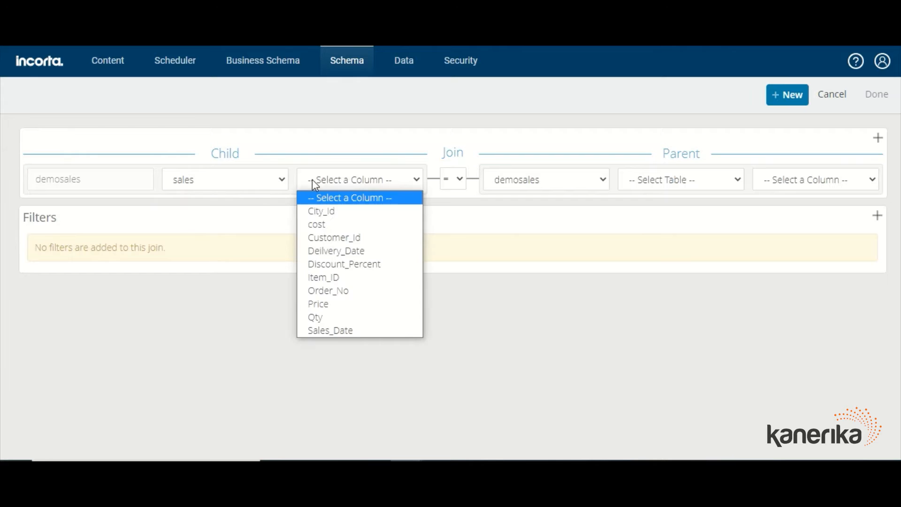
pyautogui.click(340, 239)
pyautogui.click(683, 180)
pyautogui.click(663, 212)
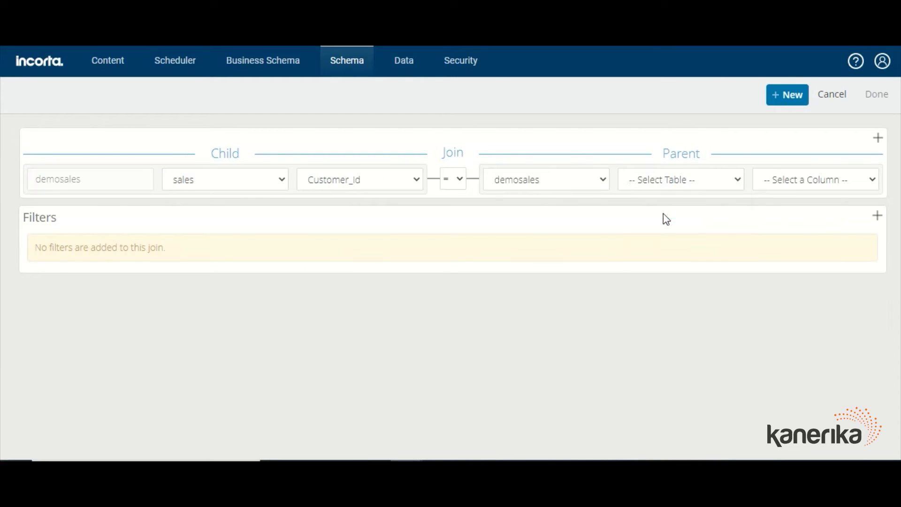
pyautogui.click(798, 181)
pyautogui.click(793, 225)
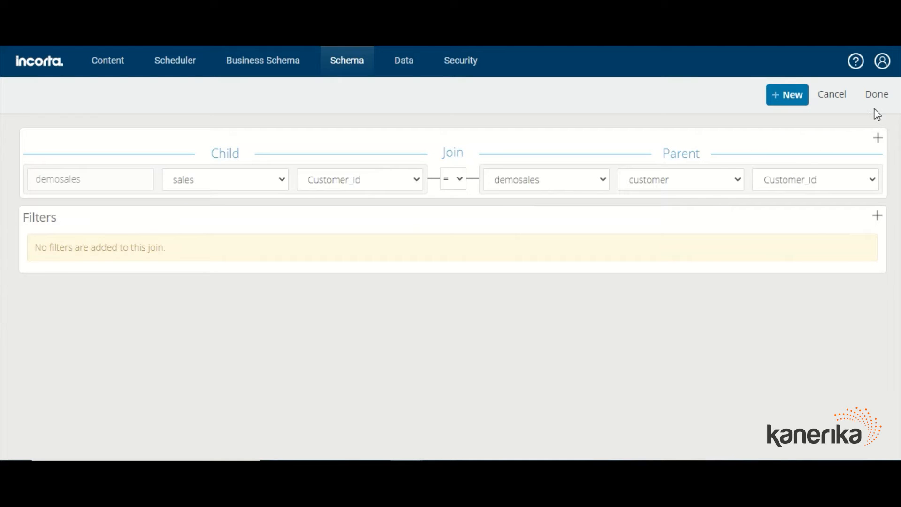
pyautogui.click(876, 95)
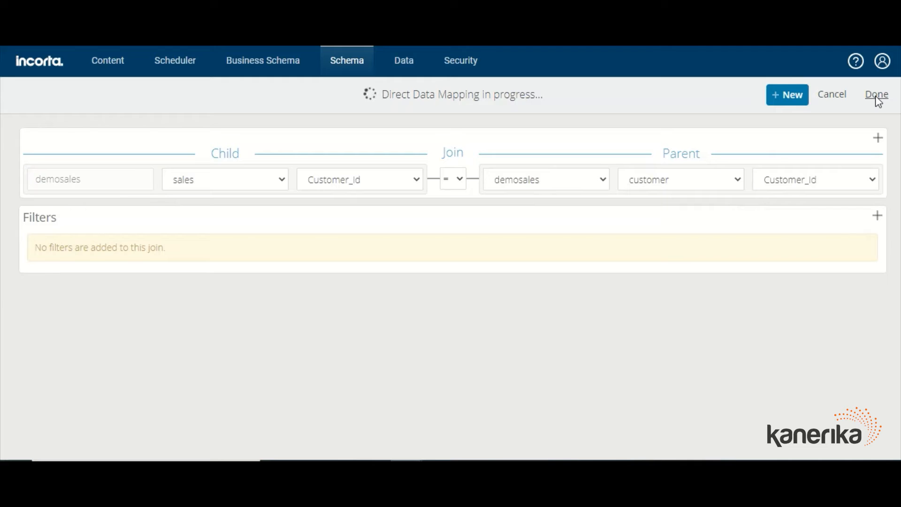
# Step: Add a join with sales as child, matching its Item_ID to Item_Id in the Item table, and save it
pyautogui.scroll(-5, 641, 210)
pyautogui.scroll(-10, 639, 204)
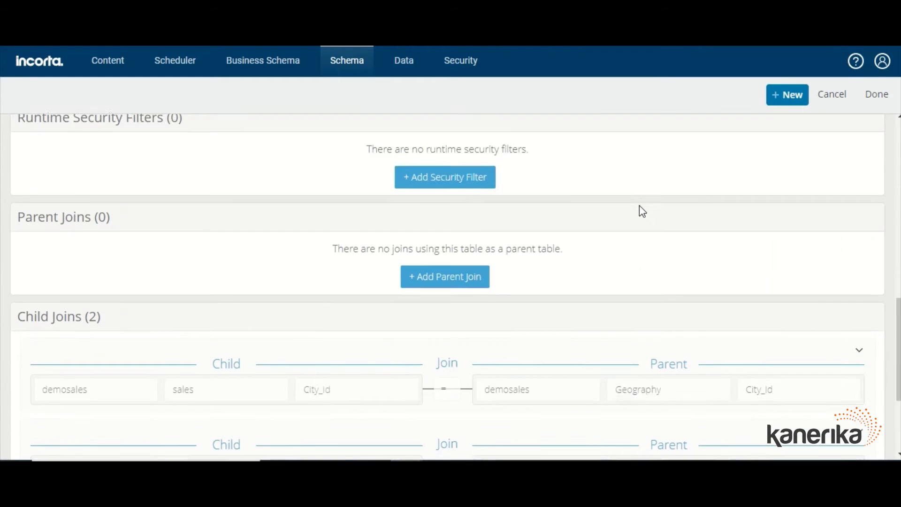
pyautogui.scroll(15, 665, 259)
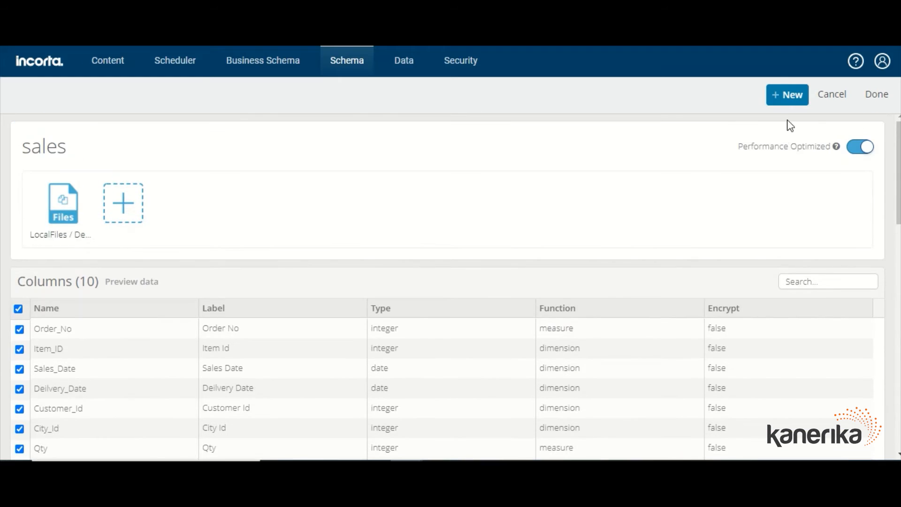
pyautogui.click(786, 101)
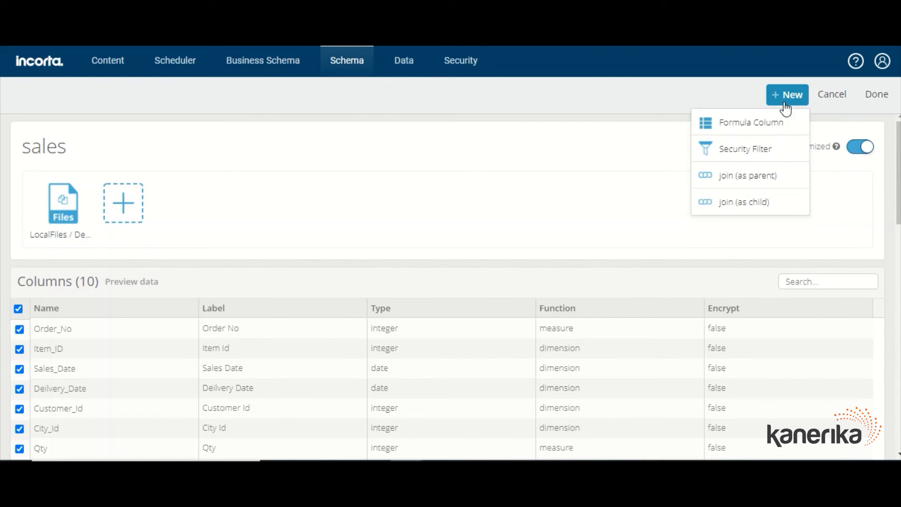
pyautogui.click(752, 202)
pyautogui.click(339, 179)
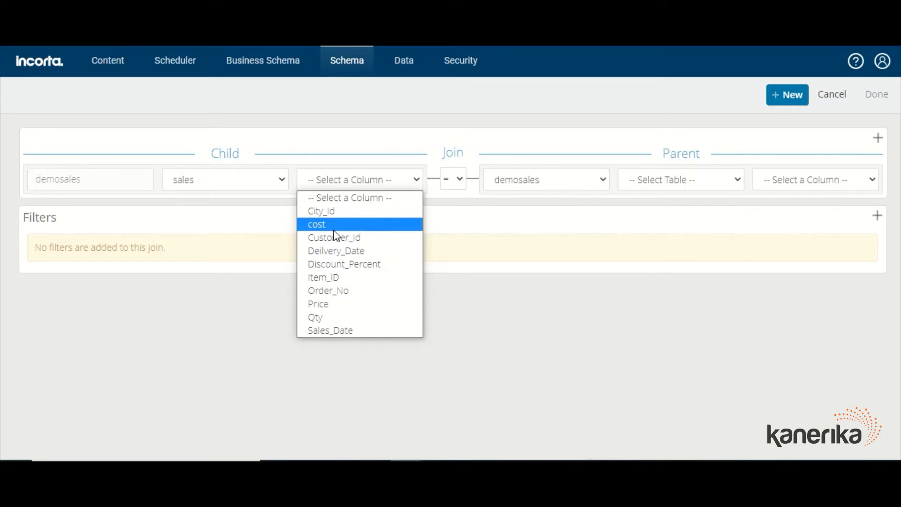
pyautogui.click(334, 278)
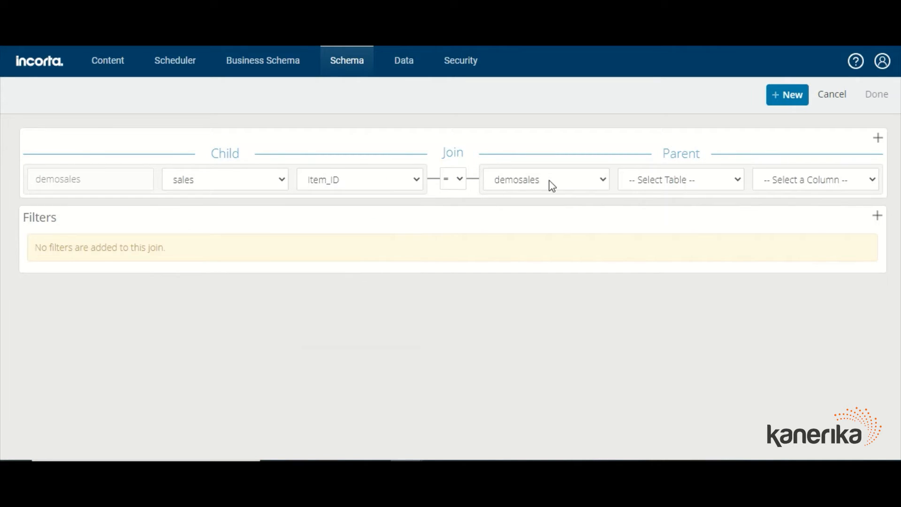
pyautogui.click(646, 183)
pyautogui.click(648, 237)
pyautogui.click(801, 183)
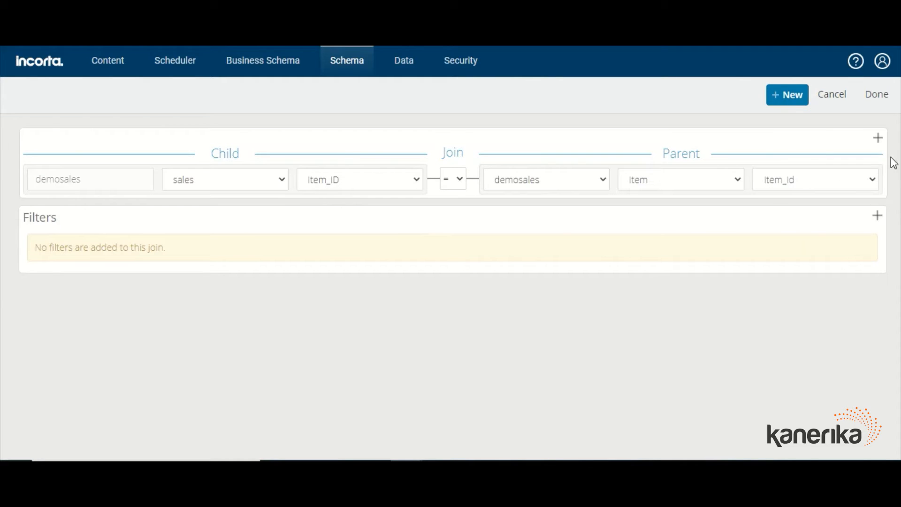
pyautogui.click(886, 94)
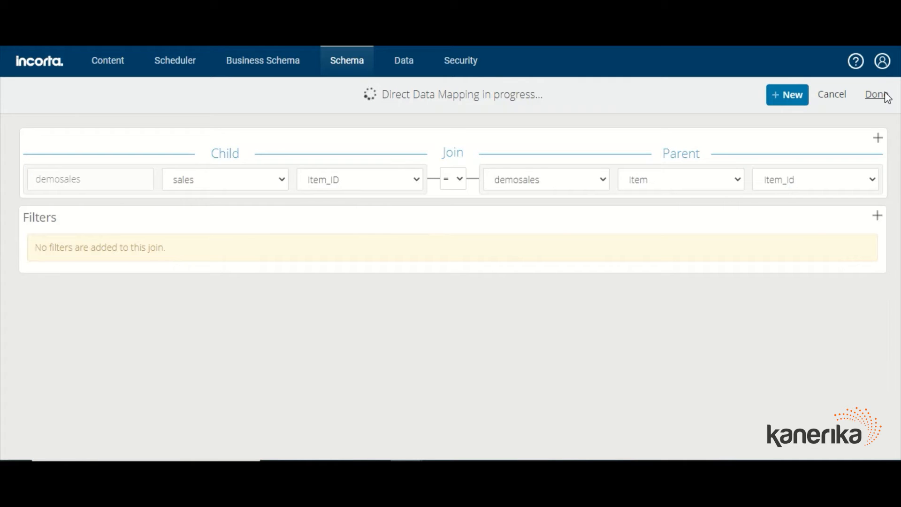
# Step: Check the list of child joins defined on the sales table
pyautogui.scroll(-5, 485, 181)
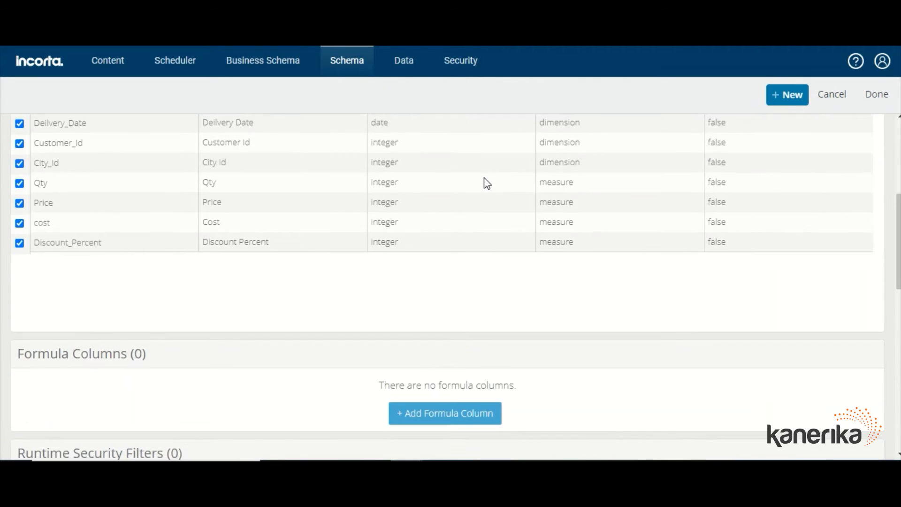
pyautogui.scroll(5, 528, 186)
pyautogui.scroll(-10, 518, 172)
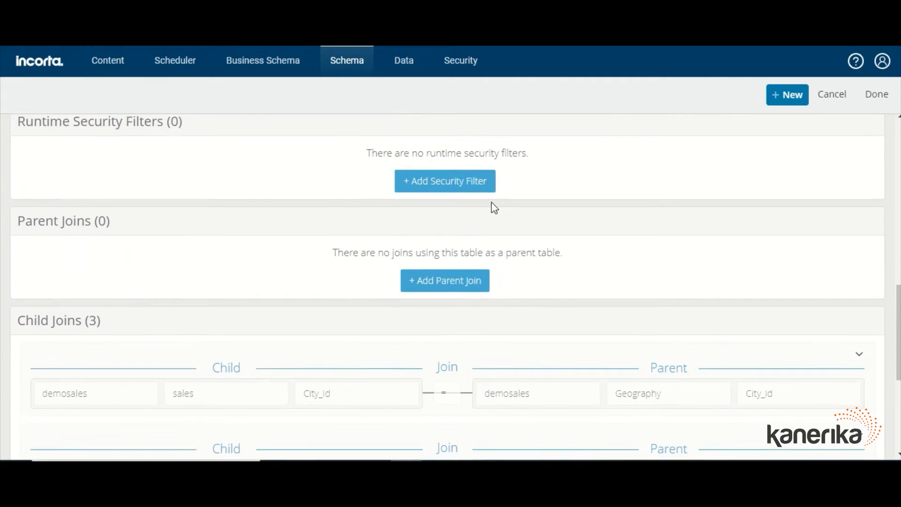
pyautogui.scroll(10, 512, 214)
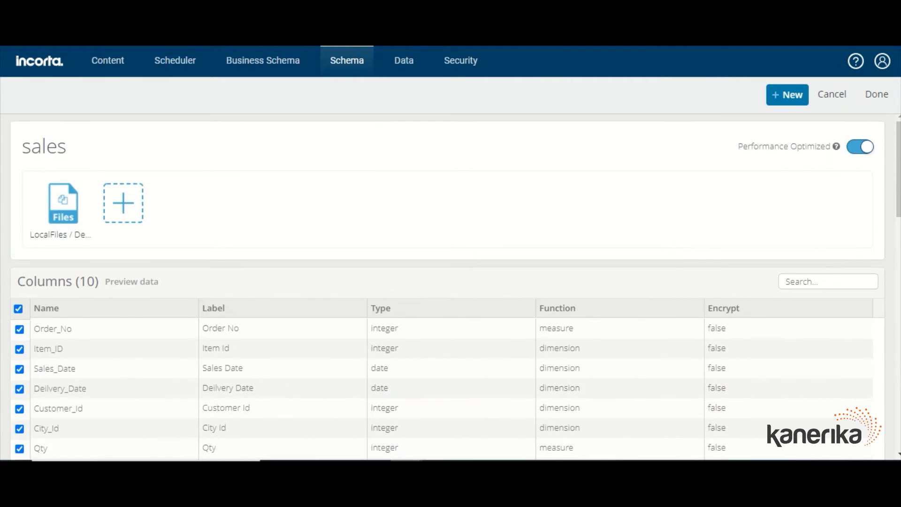
# Step: Finish editing the sales table and view the demosales schema's diagram and its list of tables and joins
pyautogui.click(877, 94)
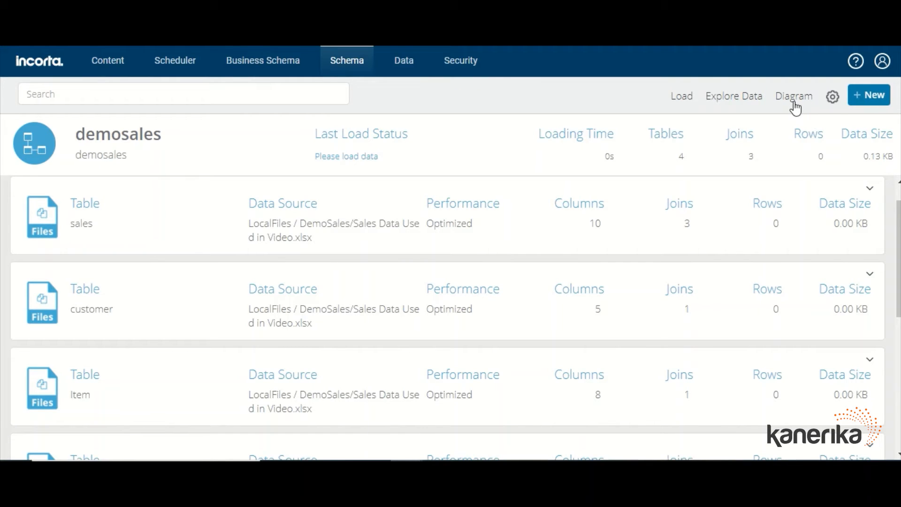
pyautogui.click(793, 99)
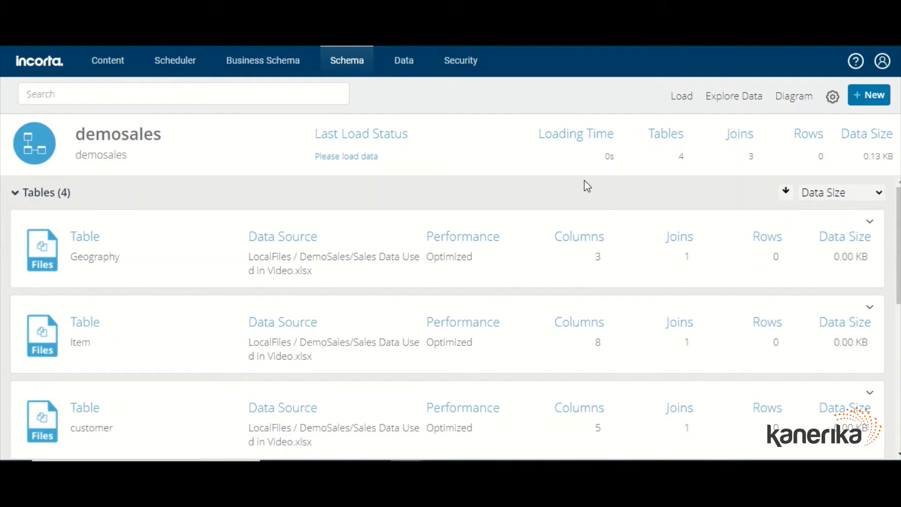
pyautogui.scroll(-5, 587, 193)
pyautogui.scroll(5, 586, 199)
# Step: Start an immediate full load of the demosales schema and confirm it
pyautogui.click(678, 99)
pyautogui.moveTo(690, 128)
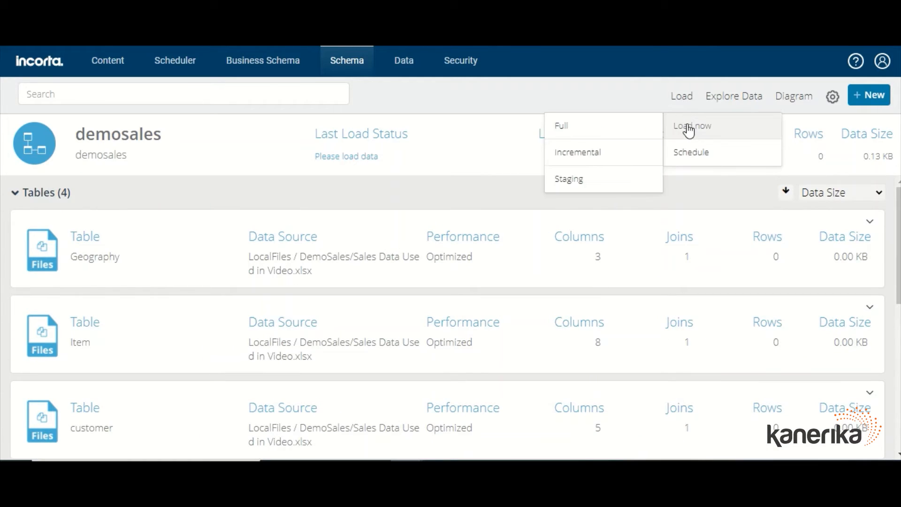
pyautogui.click(631, 134)
pyautogui.click(426, 286)
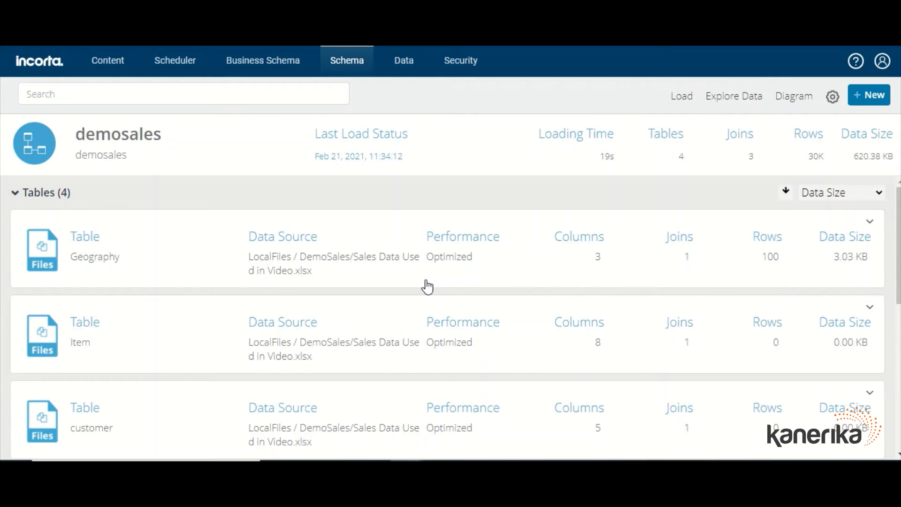
# Step: Check the row count of each table in demosales and load the customer table on its own
pyautogui.scroll(-1, 748, 286)
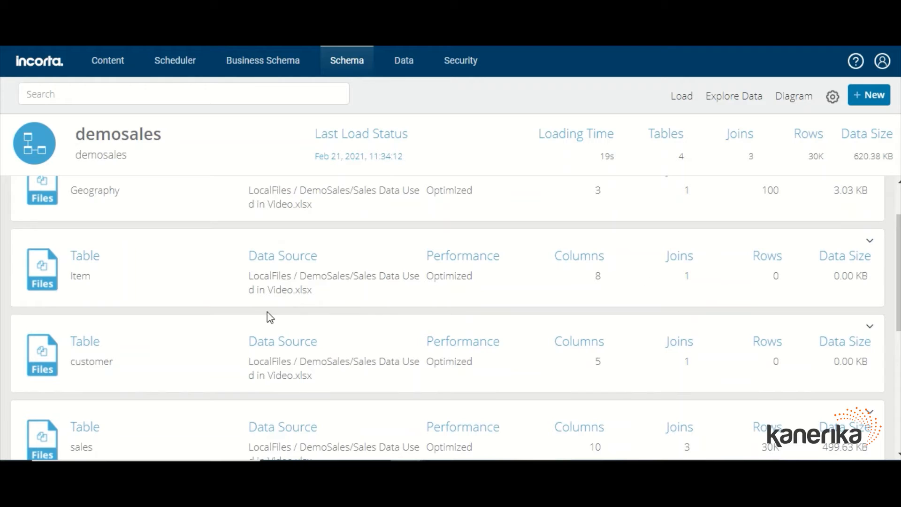
pyautogui.scroll(-1, 749, 258)
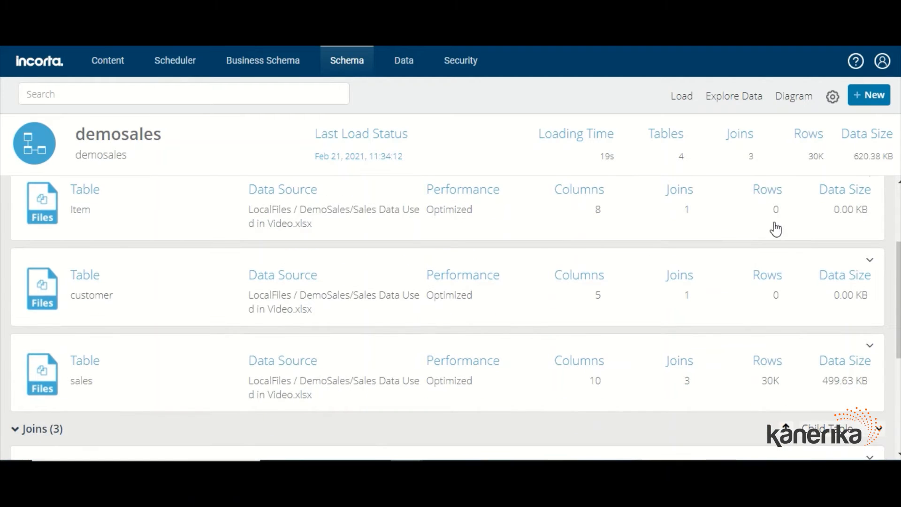
pyautogui.scroll(-1, 757, 294)
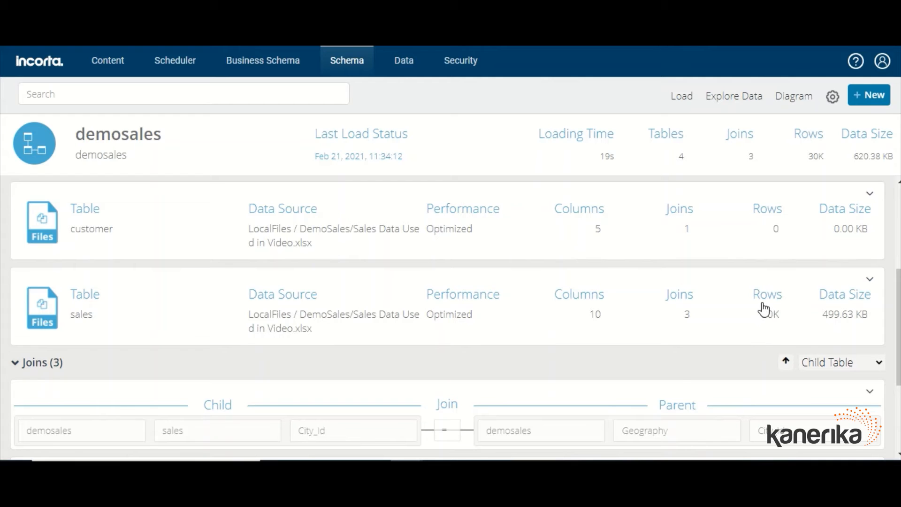
pyautogui.scroll(1, 798, 296)
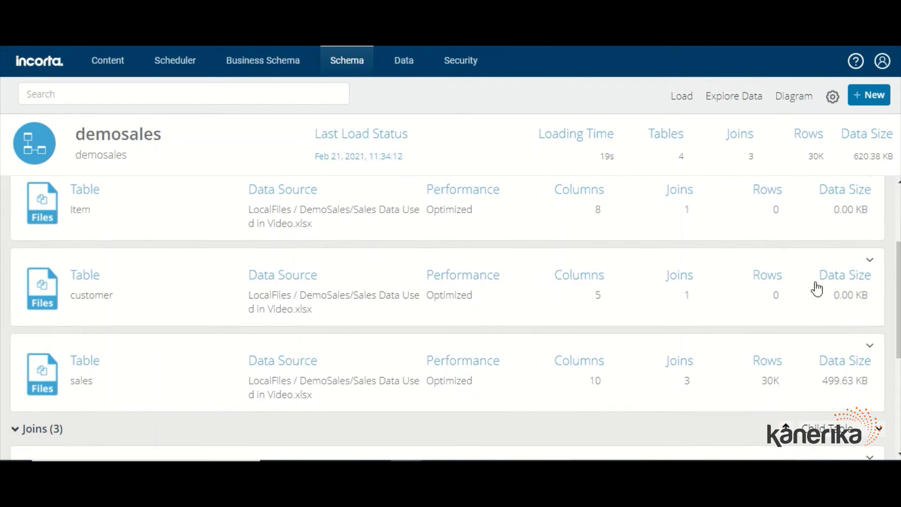
pyautogui.click(870, 259)
pyautogui.click(843, 296)
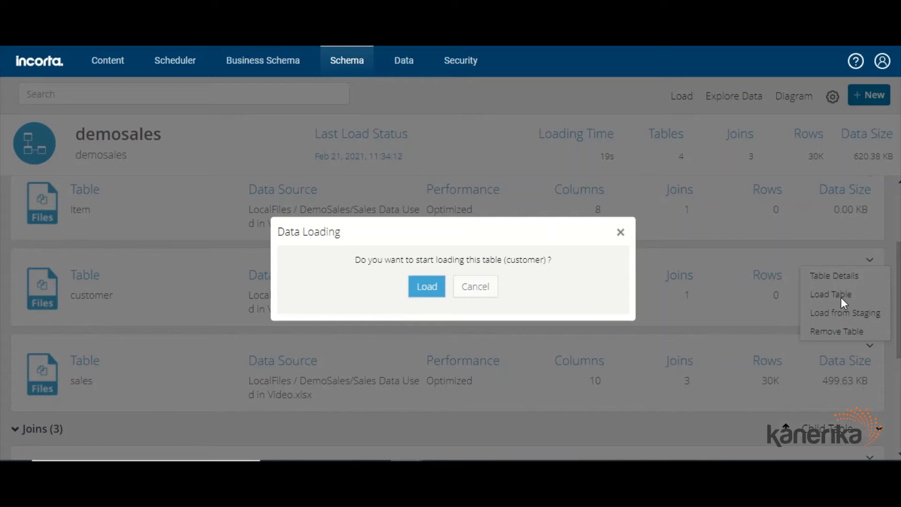
pyautogui.click(434, 290)
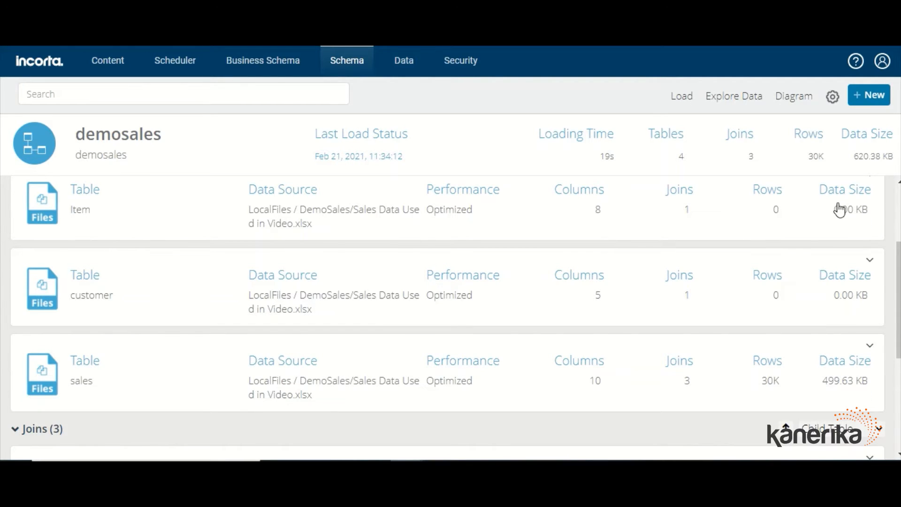
# Step: Load the Item table on its own and confirm the load
pyautogui.scroll(1, 841, 210)
pyautogui.click(870, 242)
pyautogui.click(837, 276)
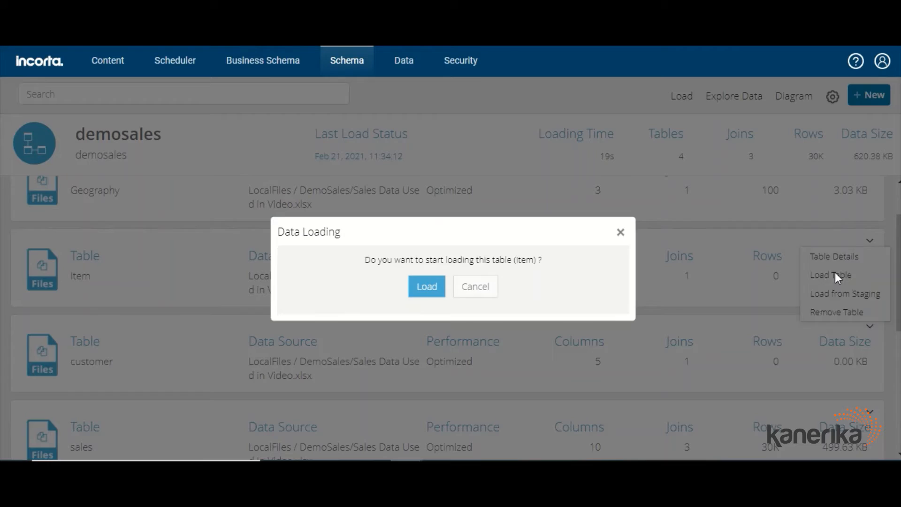
pyautogui.click(425, 287)
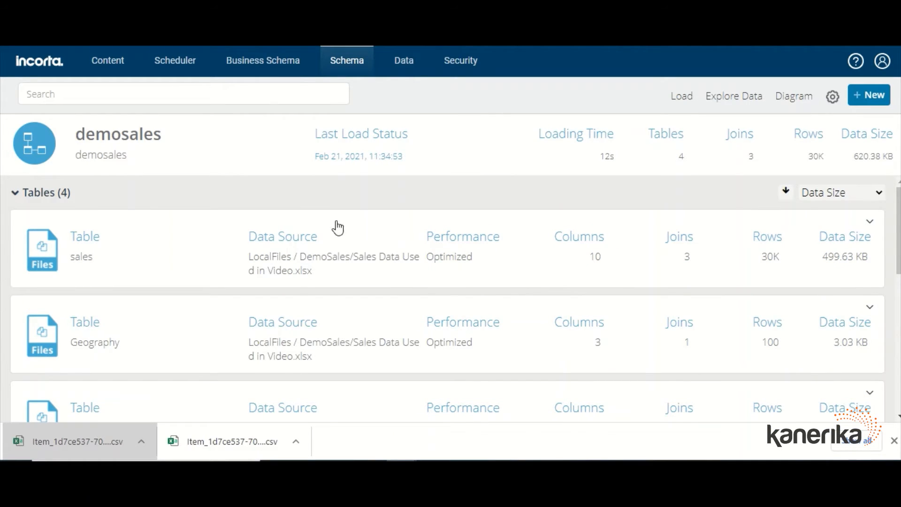
# Step: Open the job details of the last demosales load and download the Item table's rejected rows
pyautogui.scroll(-4, 621, 248)
pyautogui.scroll(4, 638, 265)
pyautogui.click(351, 159)
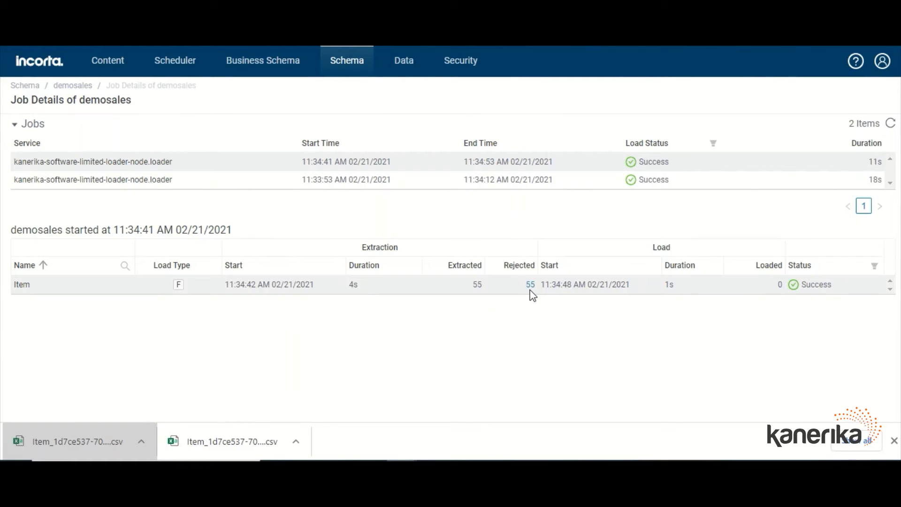
pyautogui.click(531, 285)
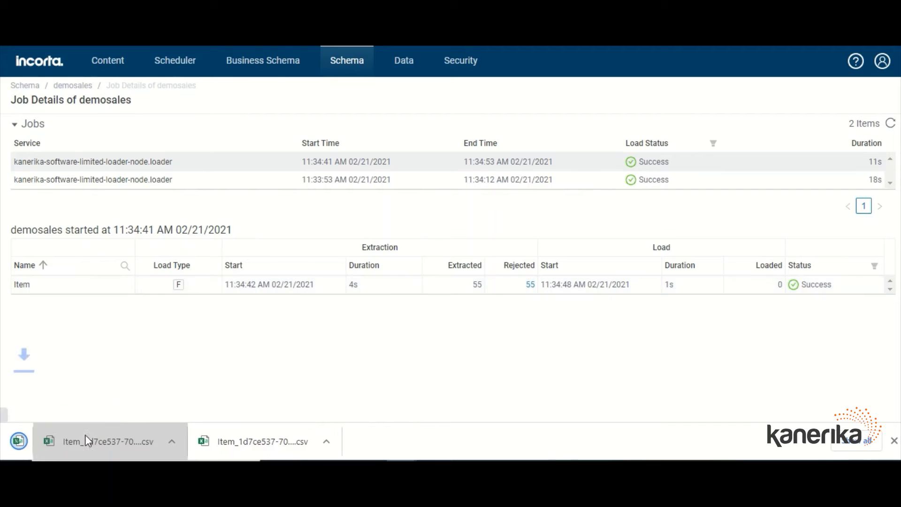
# Step: Switch to Excel to read the error messages in the rejected Item rows file, and return to Incorta
pyautogui.moveTo(676, 470)
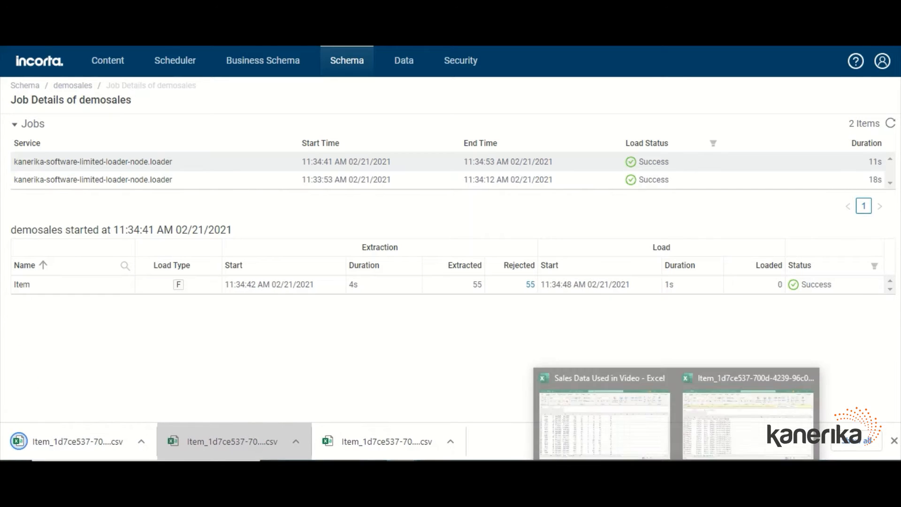
pyautogui.click(745, 427)
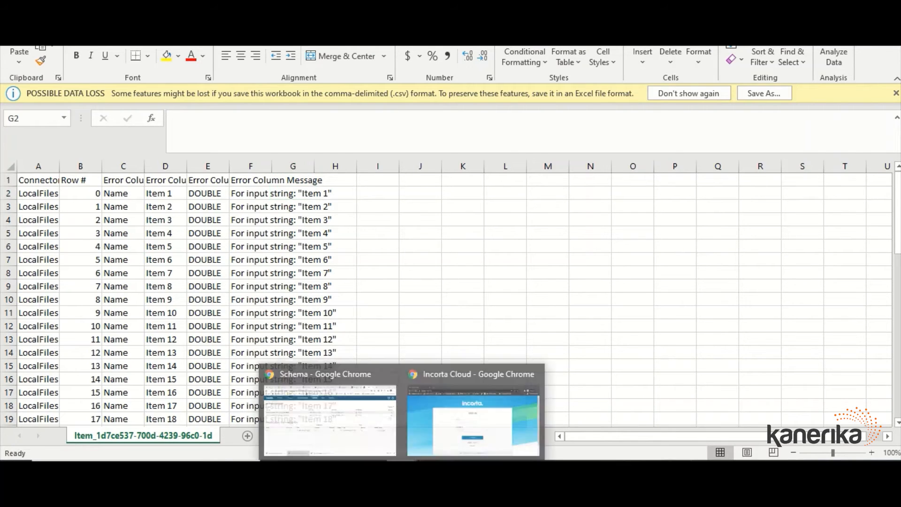
pyautogui.click(360, 432)
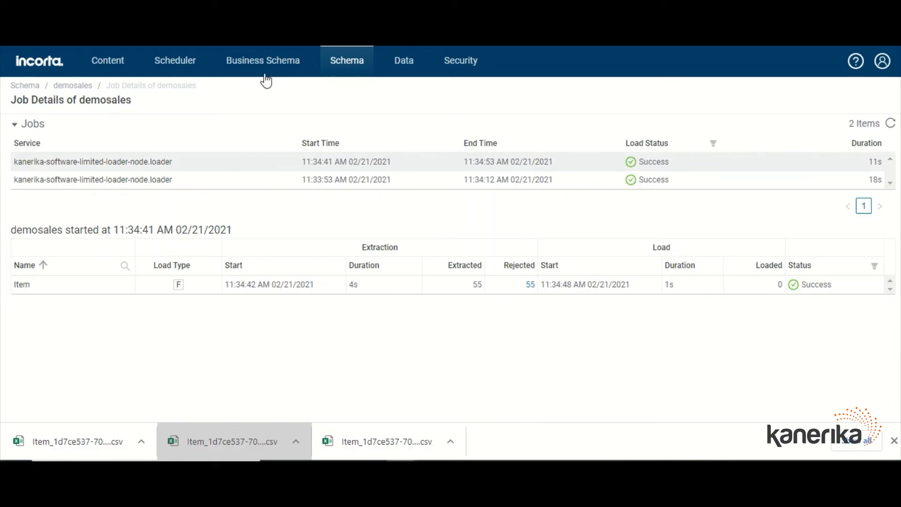
# Step: In the demosales schema's Item table, set the Name column's type to string and save the table
pyautogui.click(346, 62)
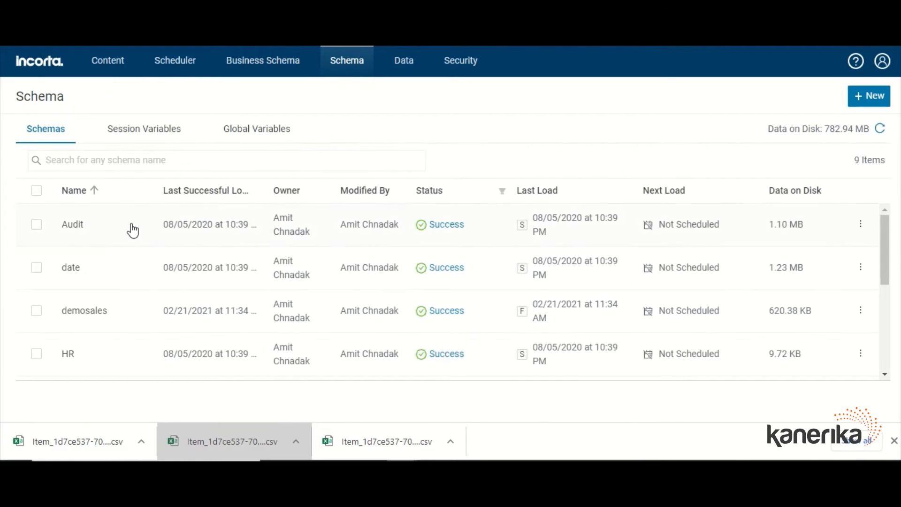
pyautogui.click(96, 315)
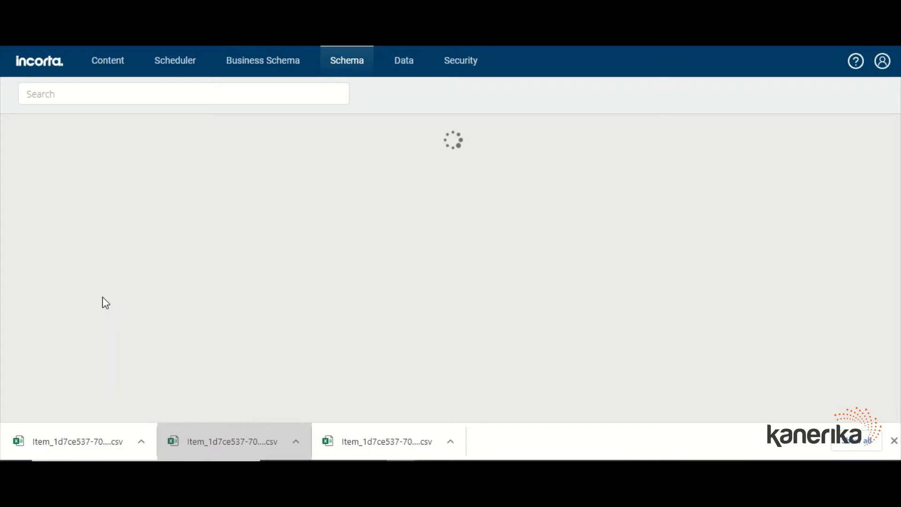
pyautogui.scroll(-2, 104, 295)
pyautogui.scroll(-2, 110, 299)
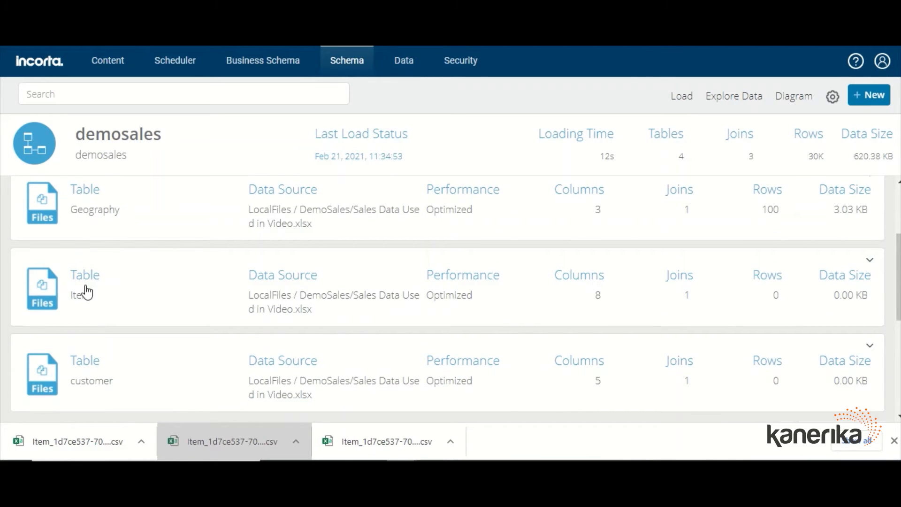
pyautogui.click(87, 292)
pyautogui.scroll(-1, 227, 249)
pyautogui.scroll(-3, 227, 245)
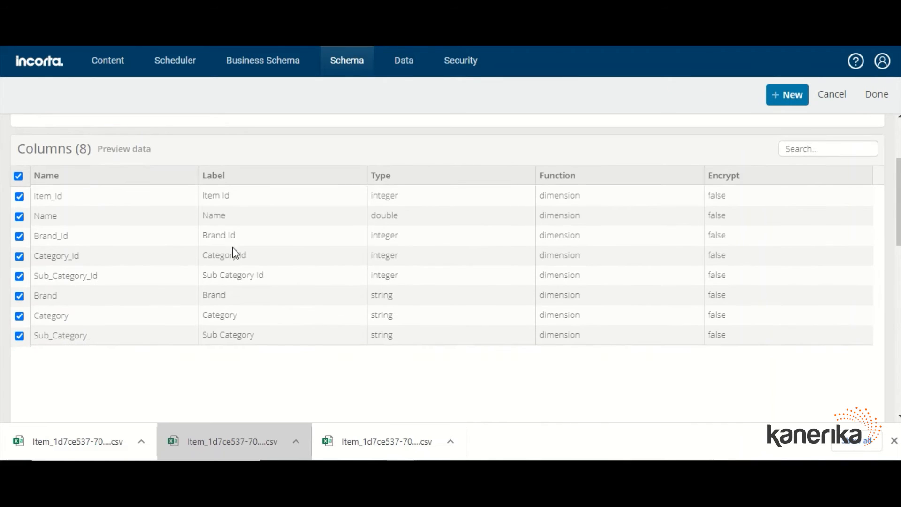
pyautogui.click(395, 215)
pyautogui.scroll(-1, 432, 216)
pyautogui.click(492, 174)
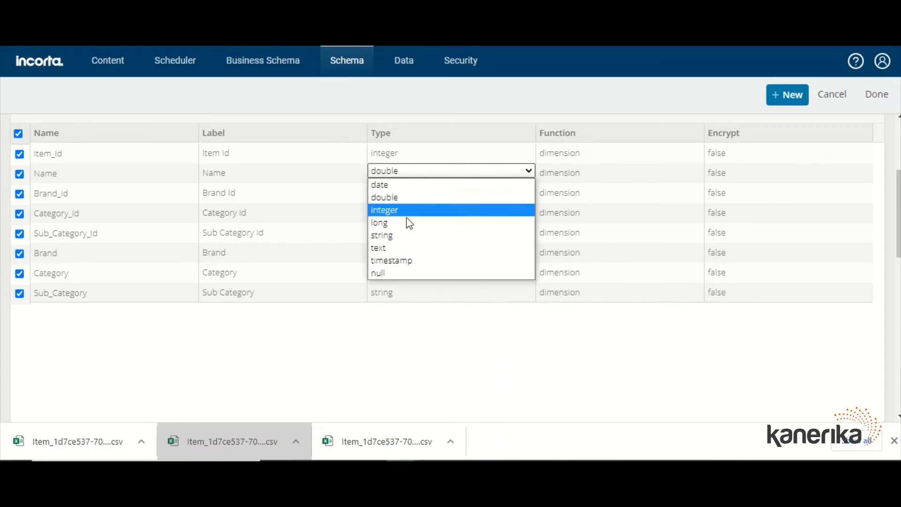
pyautogui.click(397, 237)
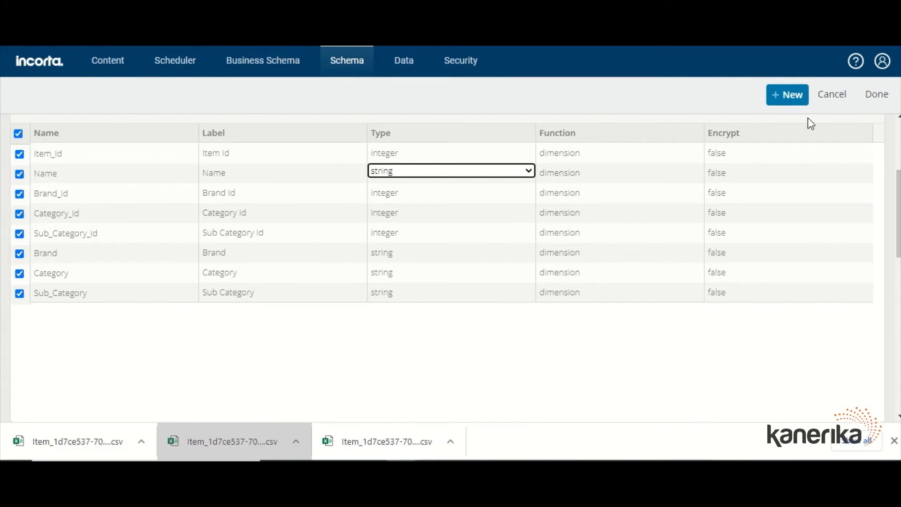
pyautogui.click(876, 96)
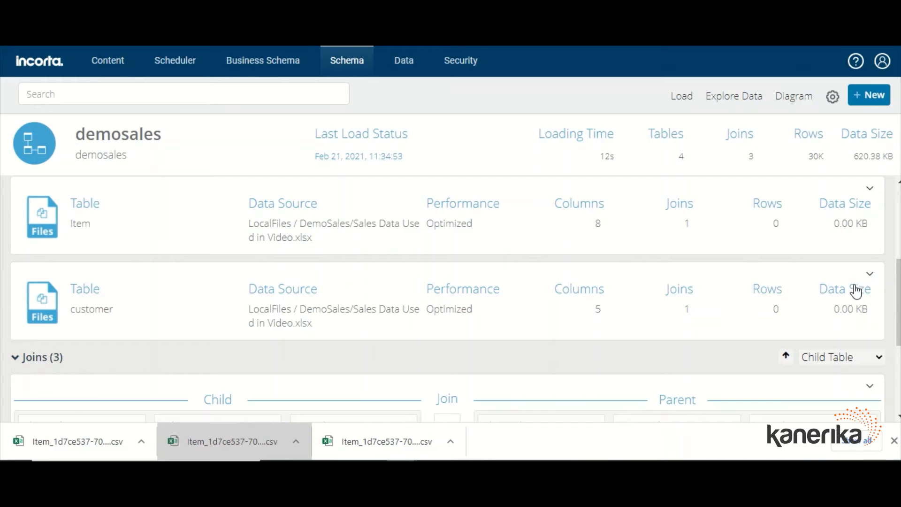
# Step: In the customer table, set the Name column's type to string and save the table
pyautogui.click(311, 310)
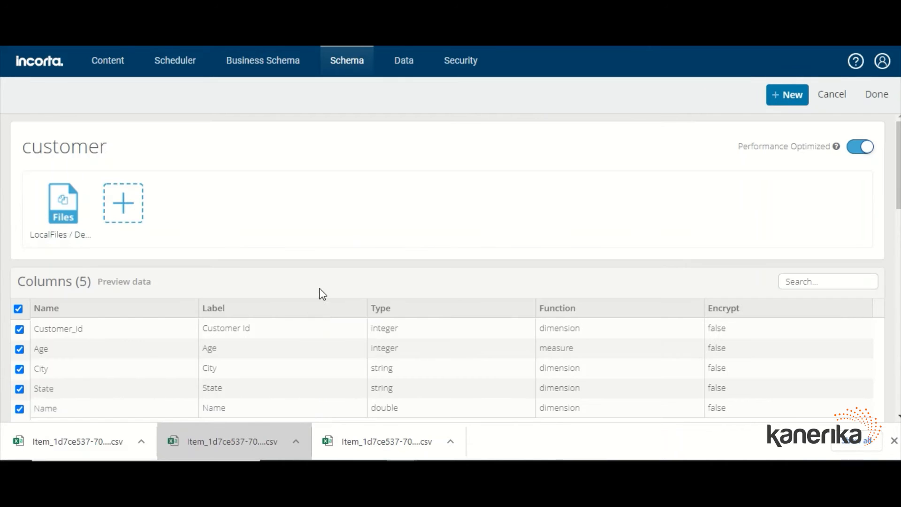
pyautogui.scroll(-2, 355, 277)
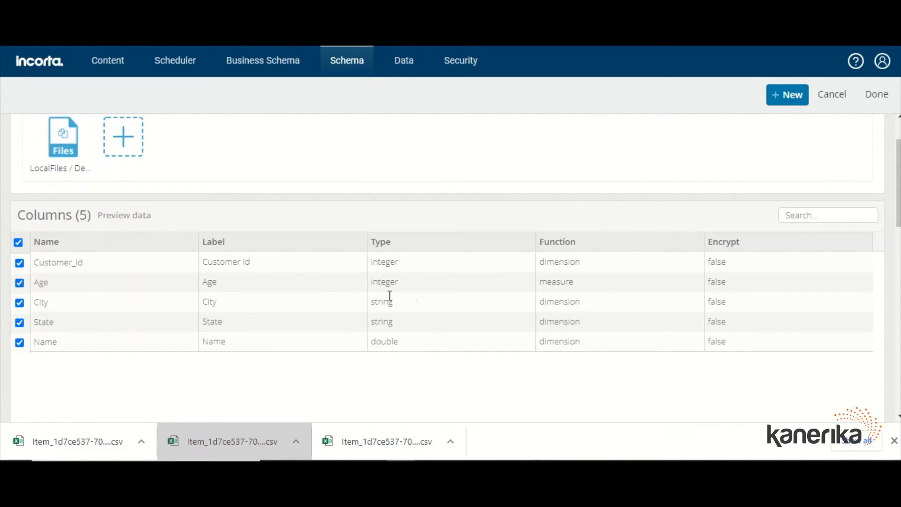
pyautogui.click(394, 342)
pyautogui.scroll(-3, 394, 348)
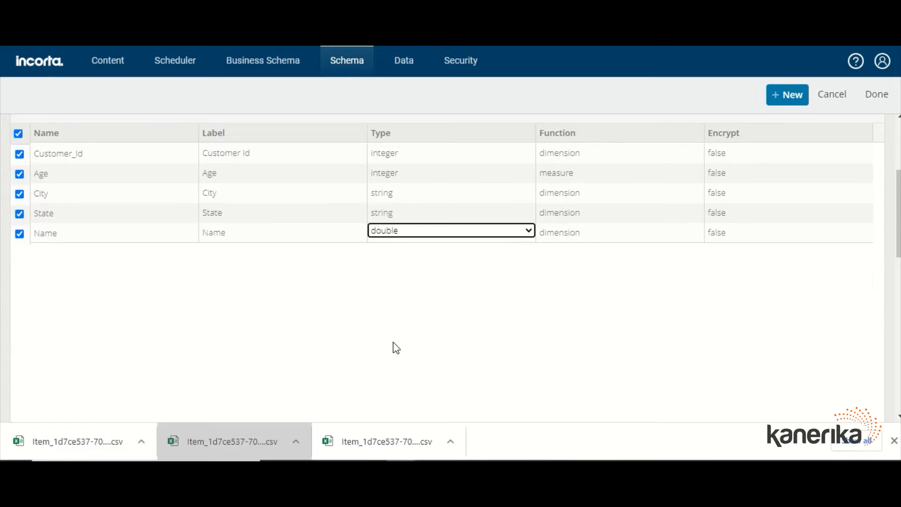
pyautogui.click(526, 233)
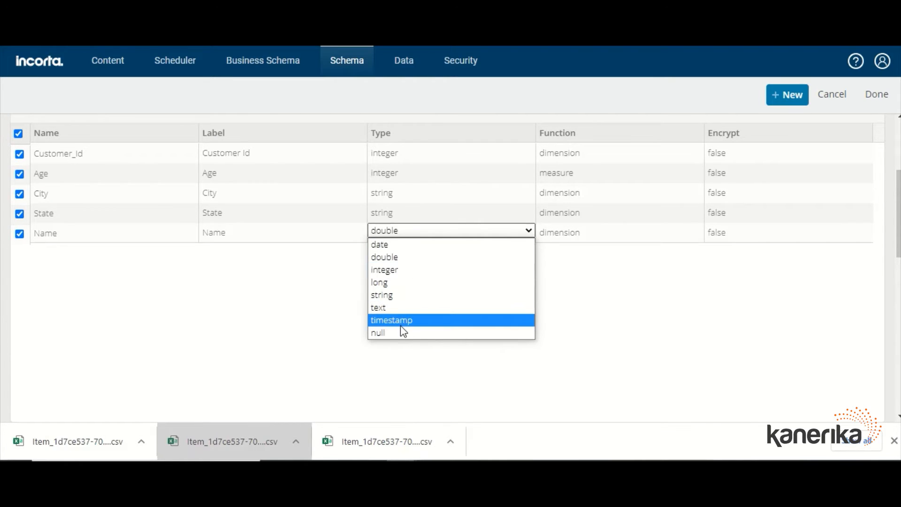
pyautogui.click(394, 298)
pyautogui.click(887, 95)
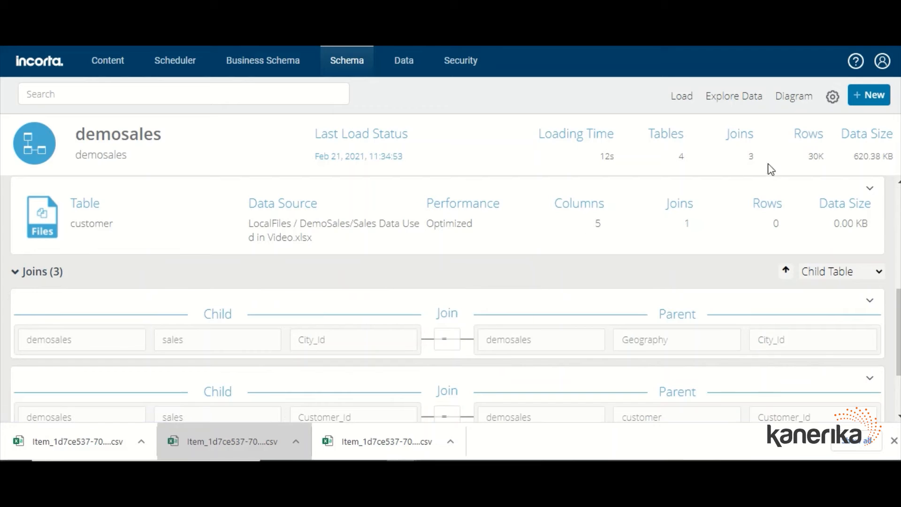
# Step: Run another immediate full load of the demosales schema and check the row counts of its tables
pyautogui.scroll(6, 664, 195)
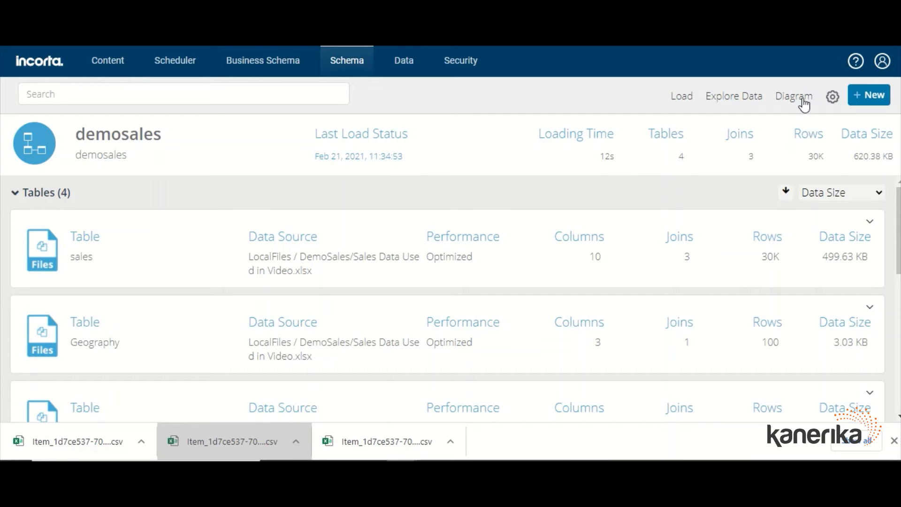
pyautogui.click(682, 96)
pyautogui.moveTo(685, 123)
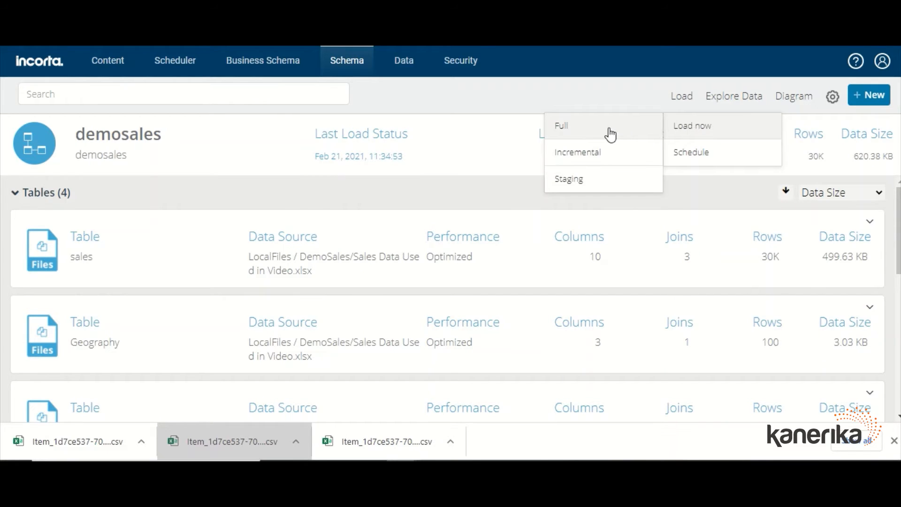
pyautogui.click(610, 133)
pyautogui.click(440, 267)
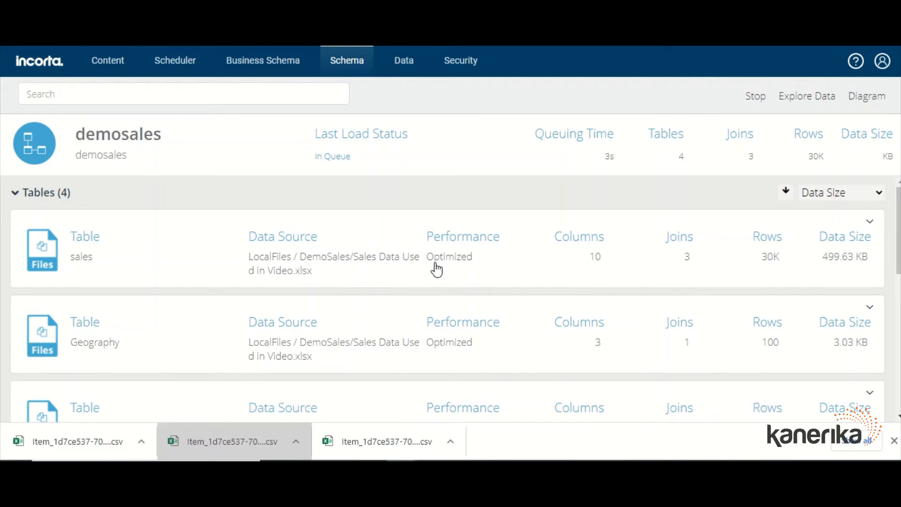
pyautogui.scroll(-4, 432, 267)
pyautogui.scroll(4, 713, 247)
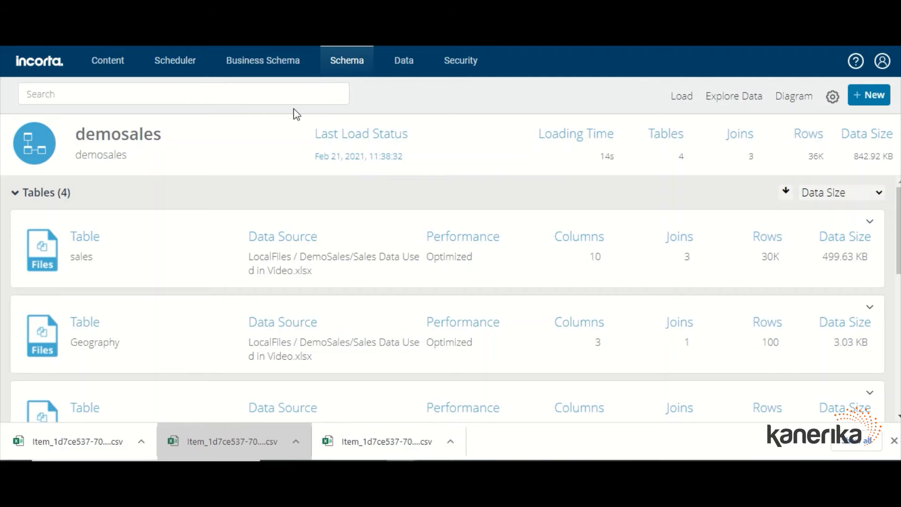
pyautogui.scroll(-6, 421, 268)
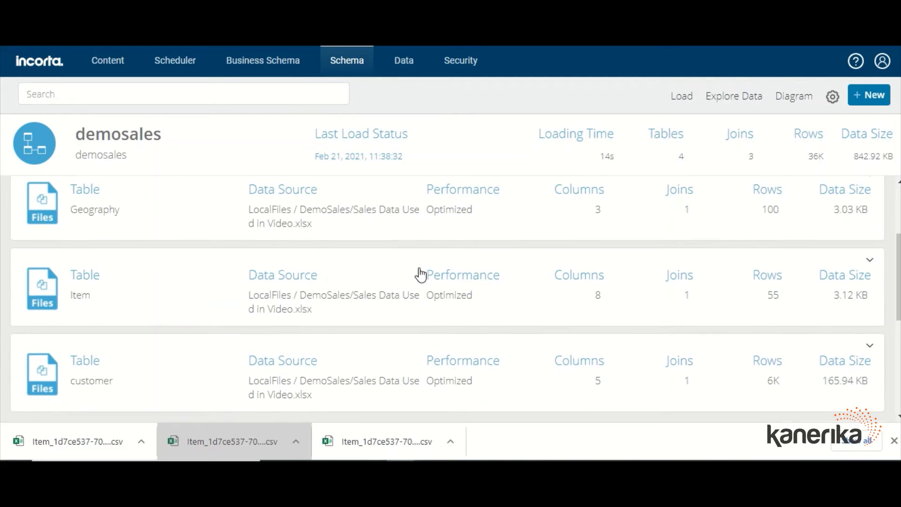
pyautogui.scroll(6, 422, 272)
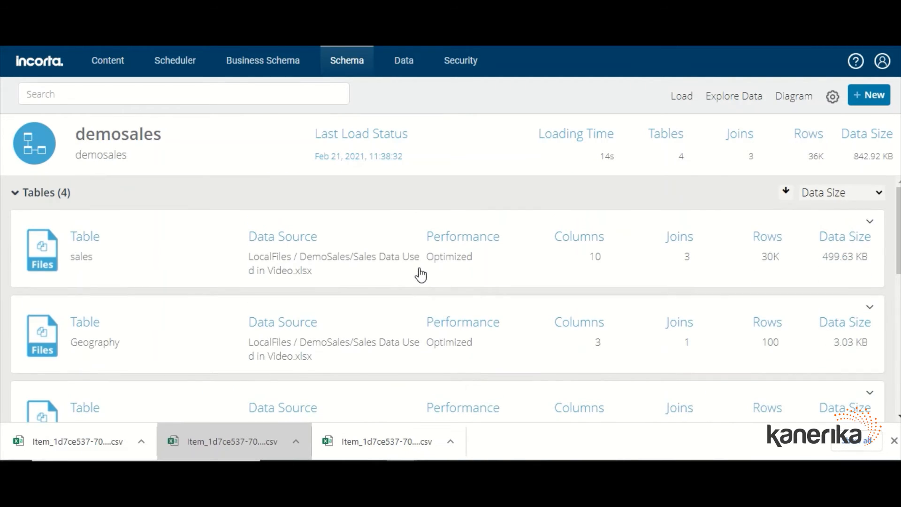
# Step: Review the job details of the last demosales load, and return to the schema
pyautogui.click(379, 155)
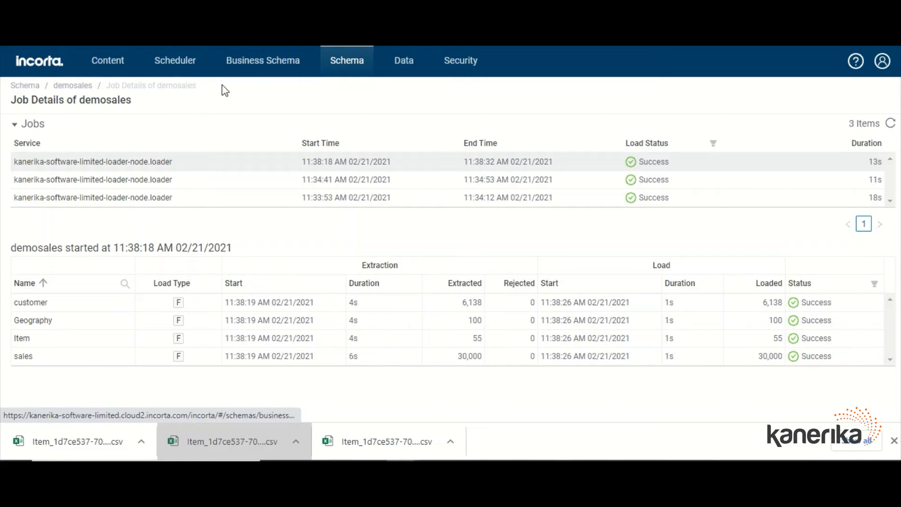
pyautogui.click(80, 85)
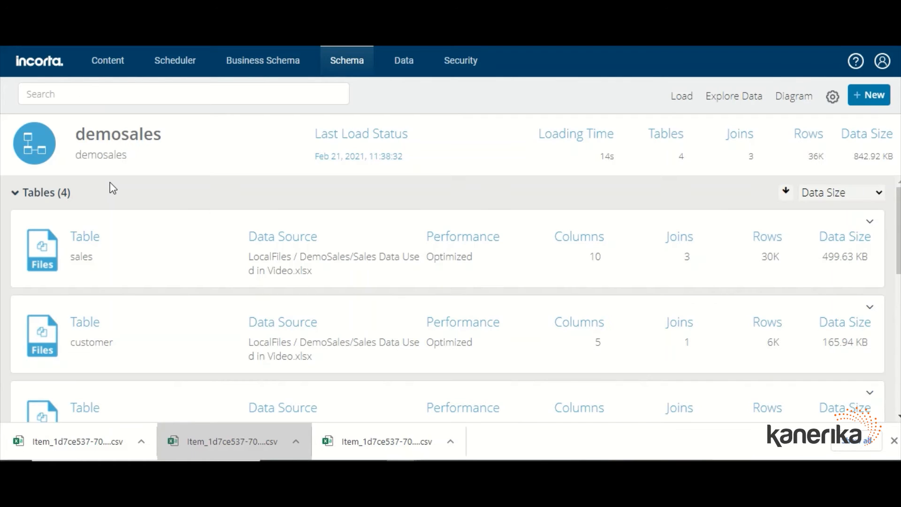
# Step: Explore the demosales schema's data and add the Item table's Brand column as the listing table's grouping dimension
pyautogui.click(727, 103)
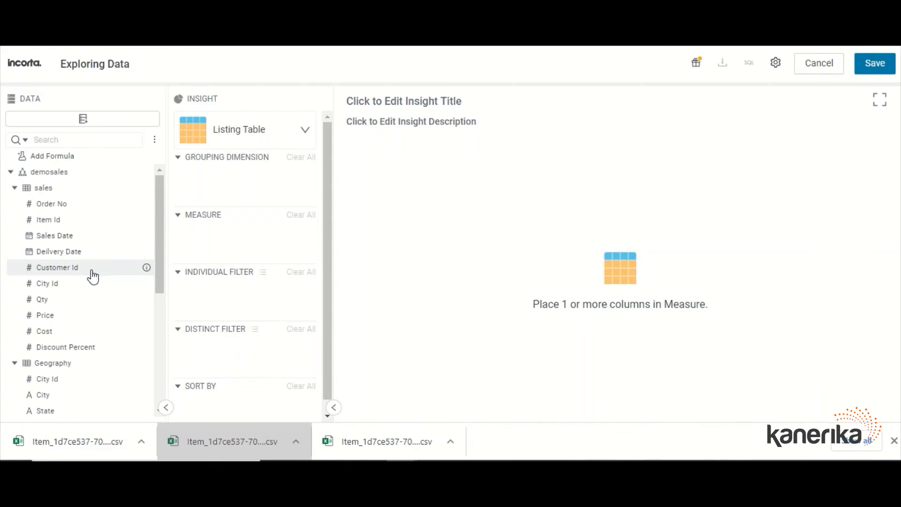
pyautogui.scroll(-1, 93, 277)
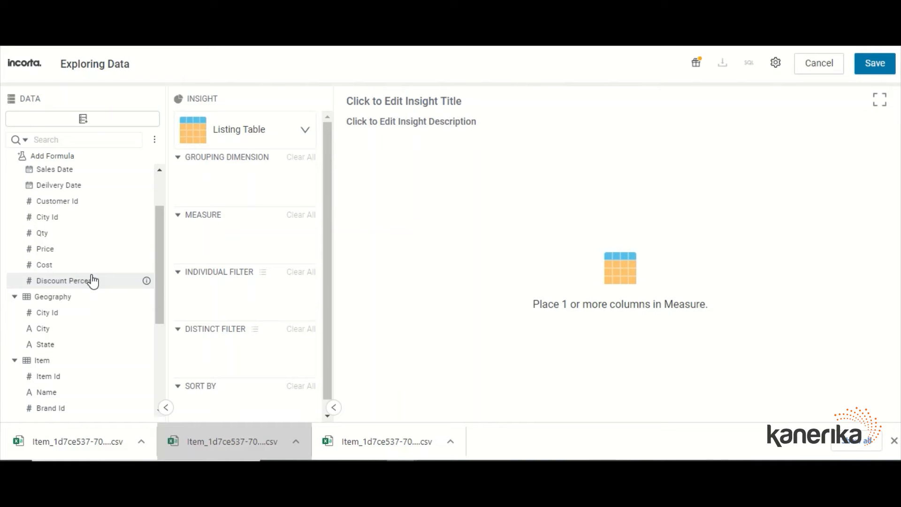
pyautogui.scroll(-3, 93, 281)
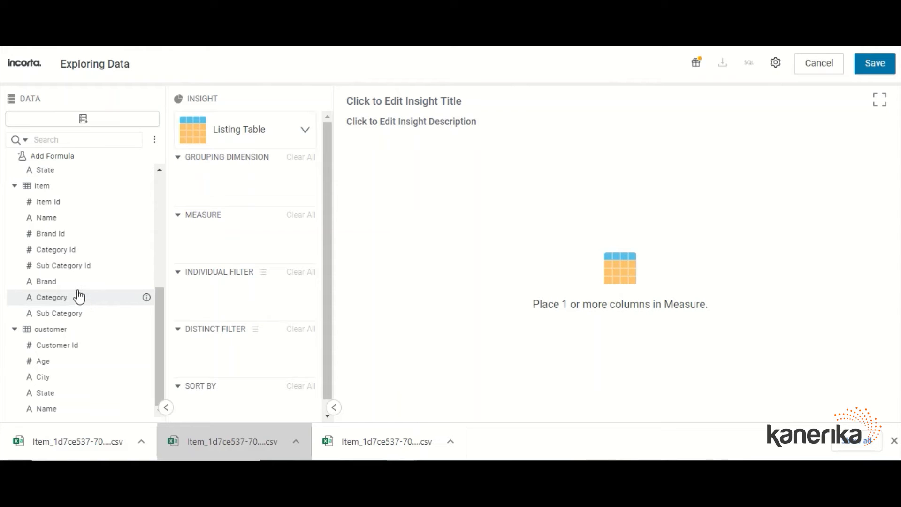
pyautogui.scroll(3, 79, 296)
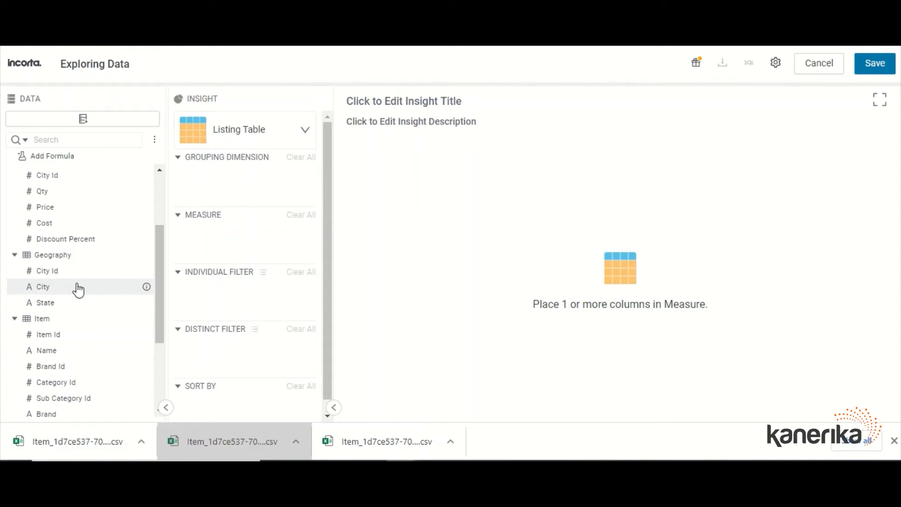
pyautogui.scroll(3, 79, 279)
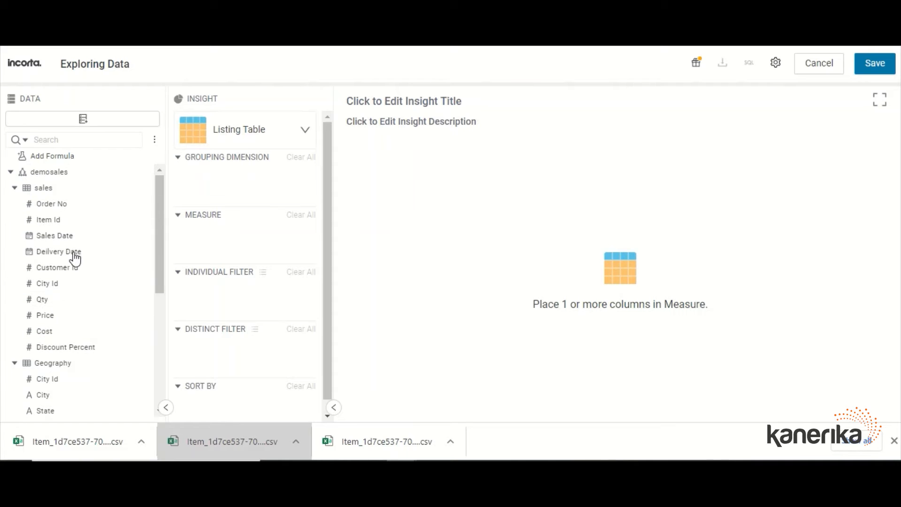
pyautogui.scroll(-5, 61, 282)
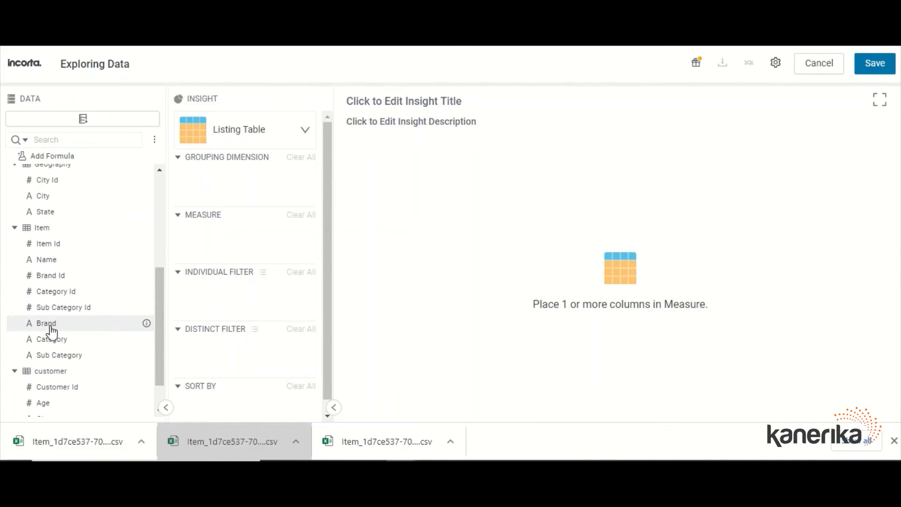
pyautogui.moveTo(52, 326); pyautogui.dragTo(218, 182)
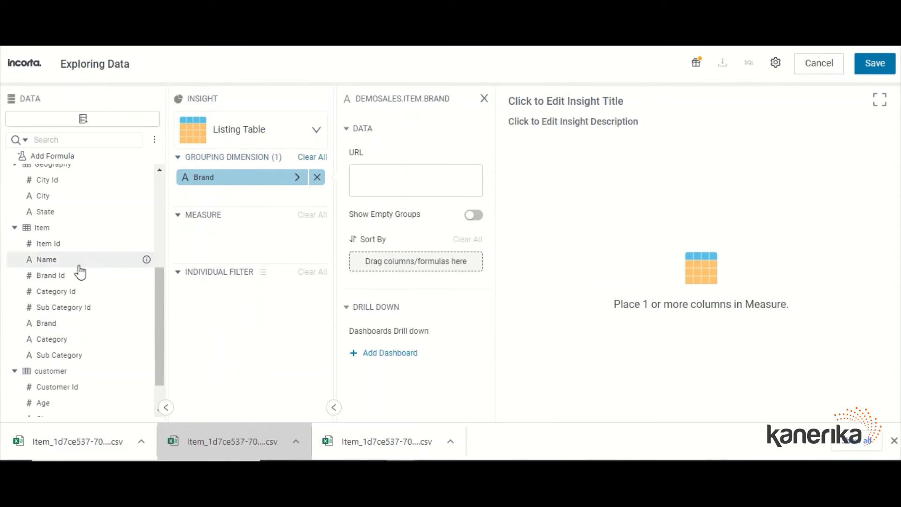
# Step: Add the sales table's Qty column as the measure and look through the listed rows
pyautogui.scroll(3, 66, 281)
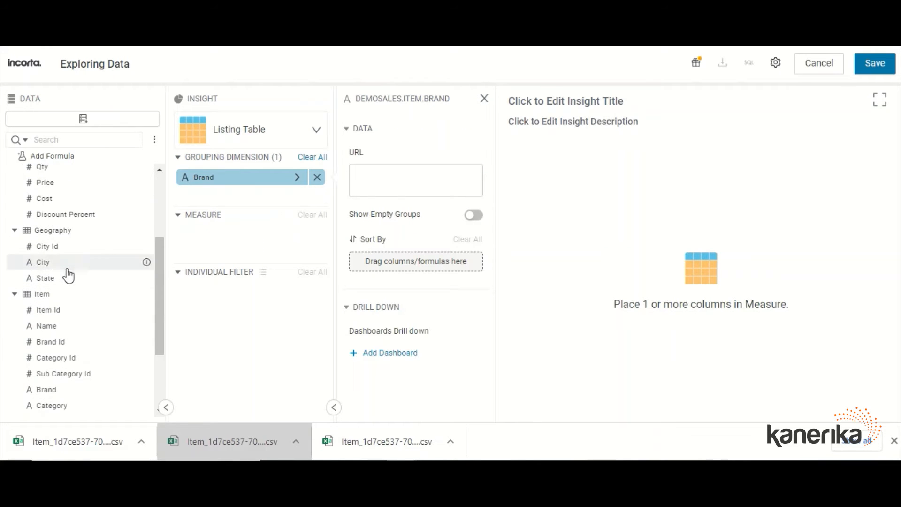
pyautogui.moveTo(48, 233); pyautogui.dragTo(212, 239)
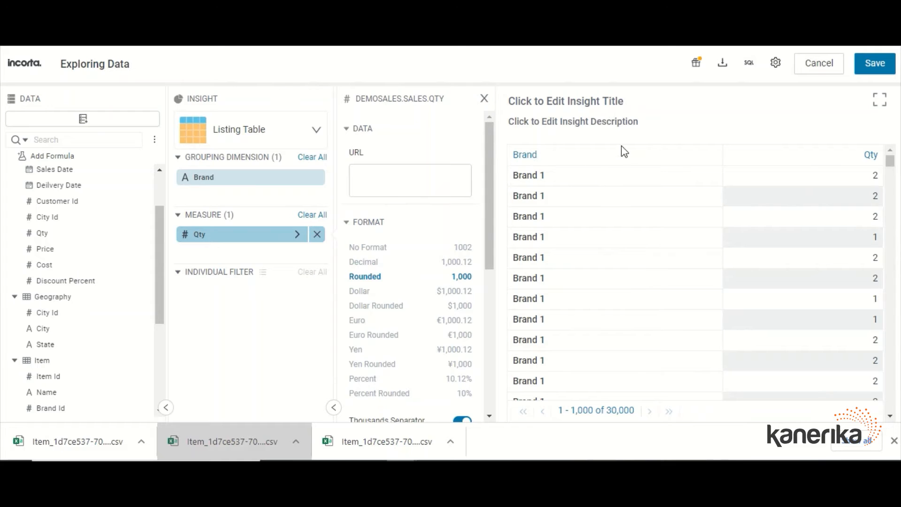
pyautogui.scroll(-10, 605, 245)
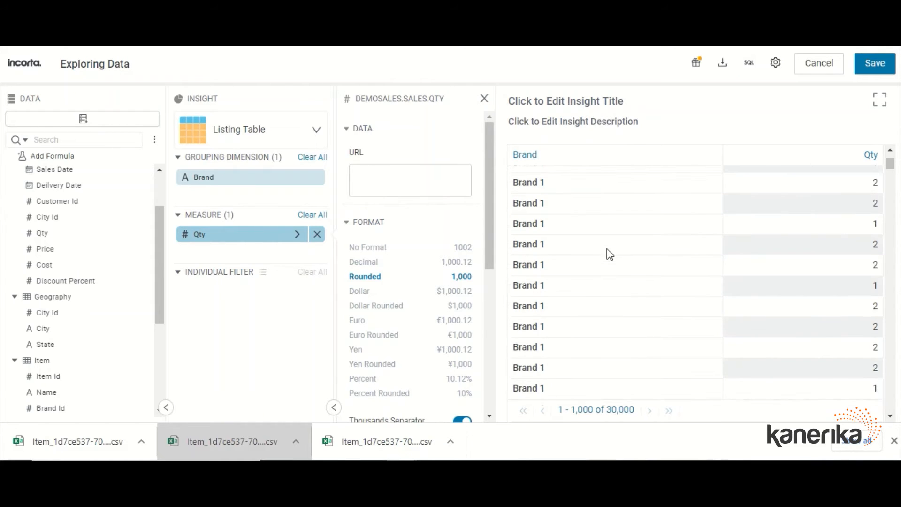
pyautogui.scroll(10, 610, 254)
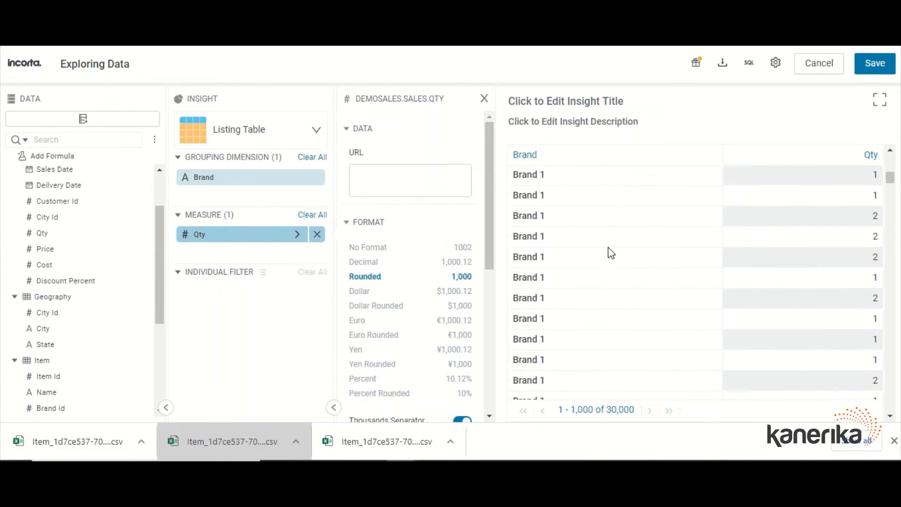
# Step: Change the insight to an Aggregated Table and look through the quantities per brand
pyautogui.click(317, 132)
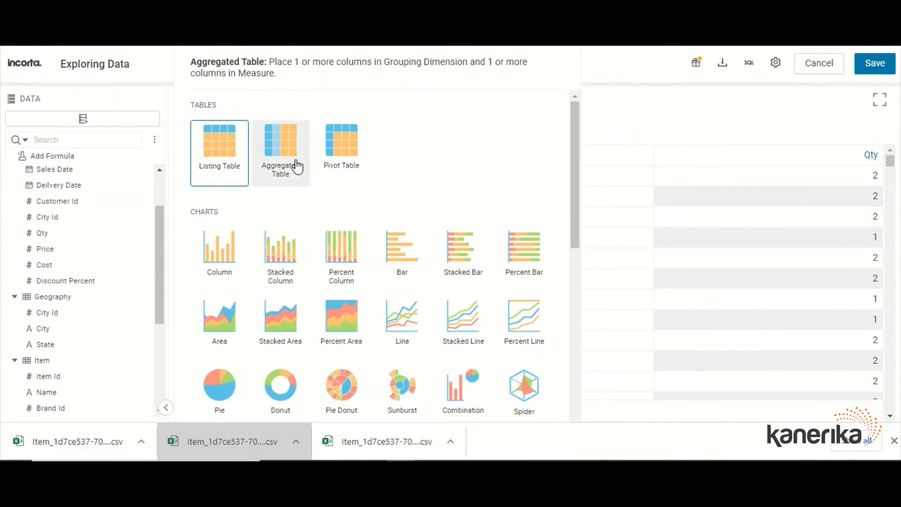
pyautogui.click(271, 167)
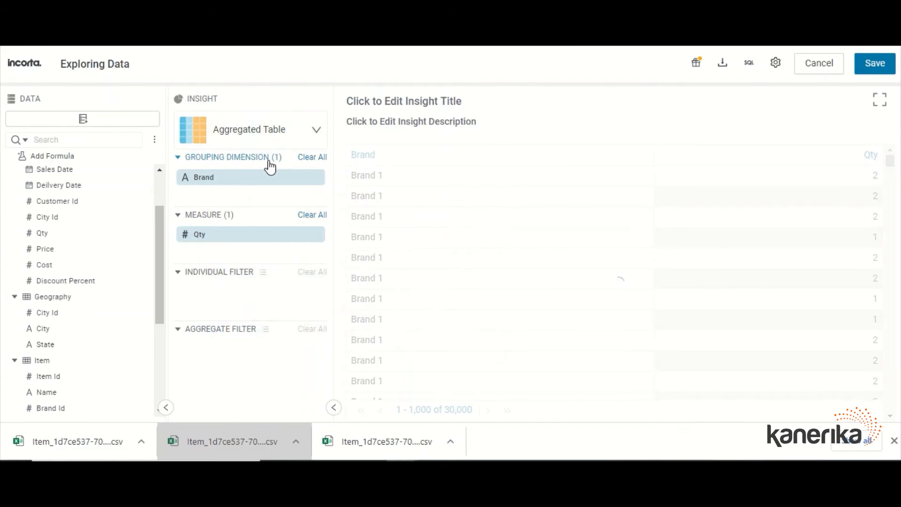
pyautogui.scroll(-2, 554, 228)
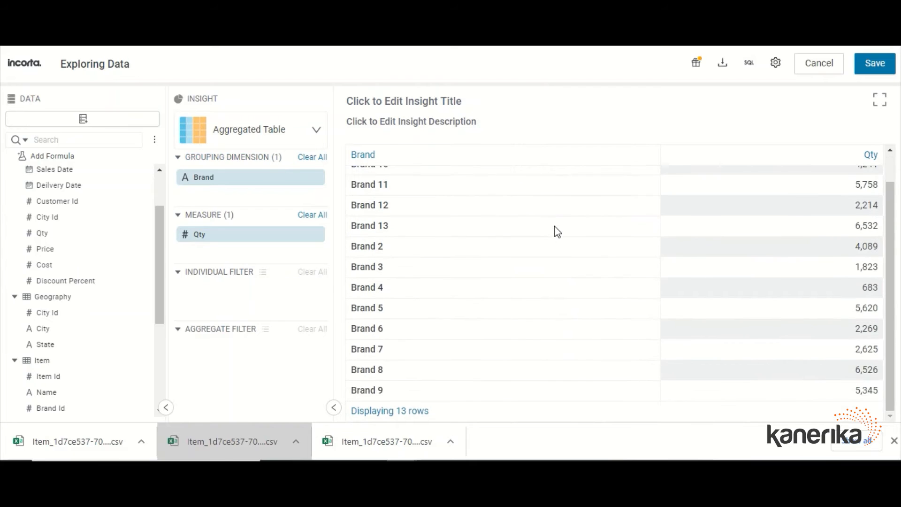
pyautogui.scroll(2, 555, 229)
pyautogui.scroll(-2, 555, 229)
pyautogui.scroll(2, 558, 230)
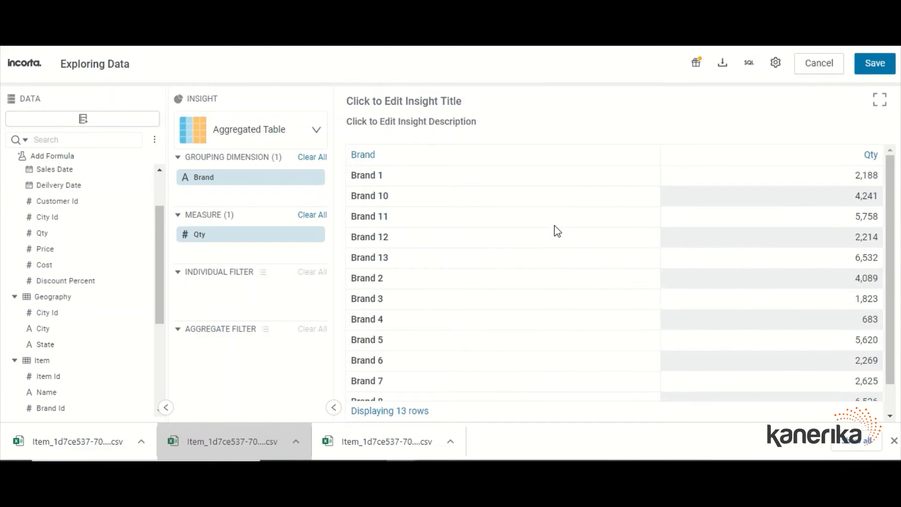
# Step: Change the insight to a Pivot Table with the Item table's Category as its column, and look through the result
pyautogui.click(252, 134)
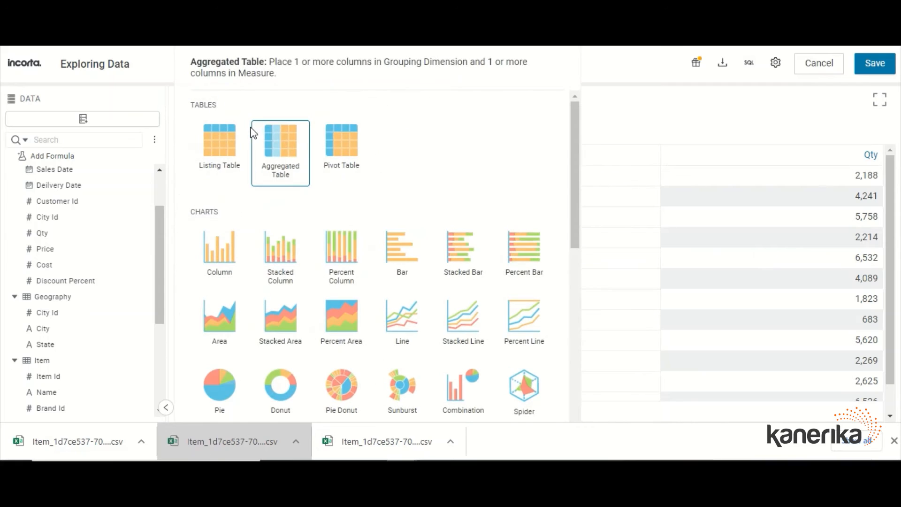
pyautogui.click(354, 153)
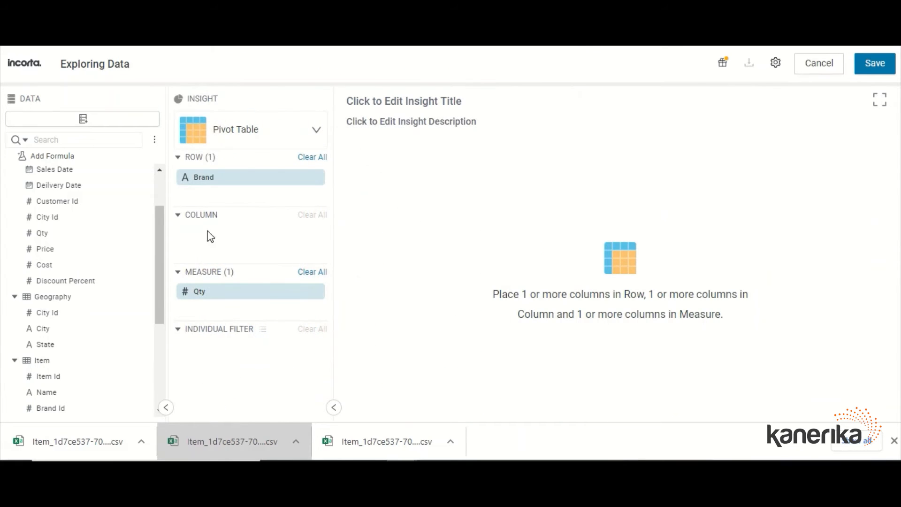
pyautogui.scroll(-3, 57, 339)
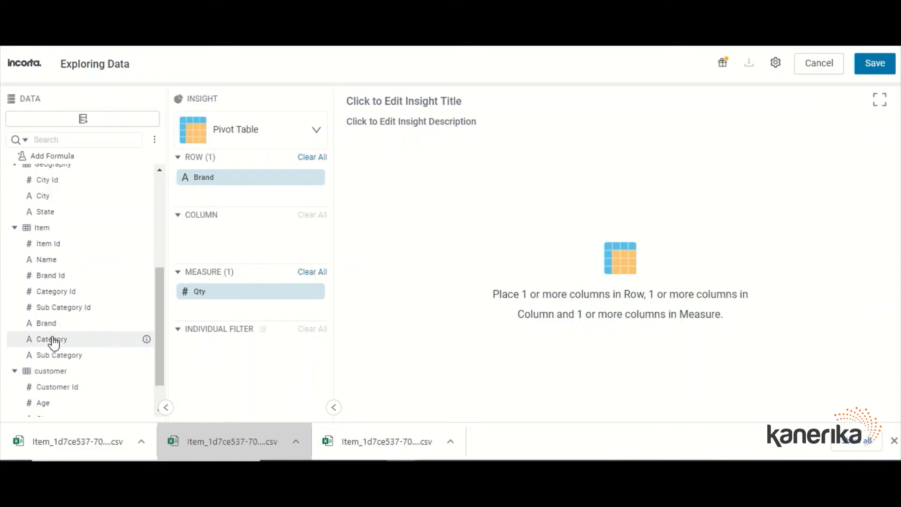
pyautogui.moveTo(54, 343); pyautogui.dragTo(214, 235)
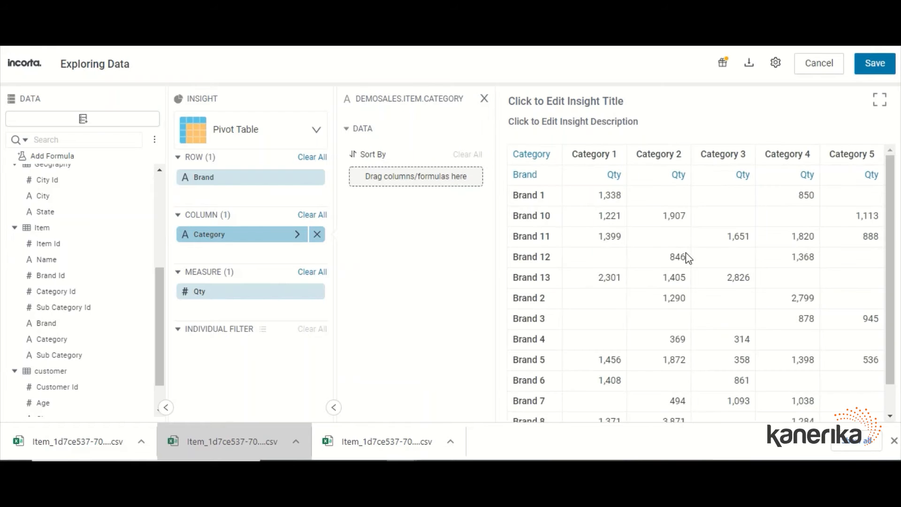
pyautogui.scroll(-2, 823, 267)
pyautogui.scroll(2, 822, 268)
# Step: Show the Qty by Brand and Category data as a Column chart and as a Stacked Column chart
pyautogui.click(280, 143)
pyautogui.click(225, 252)
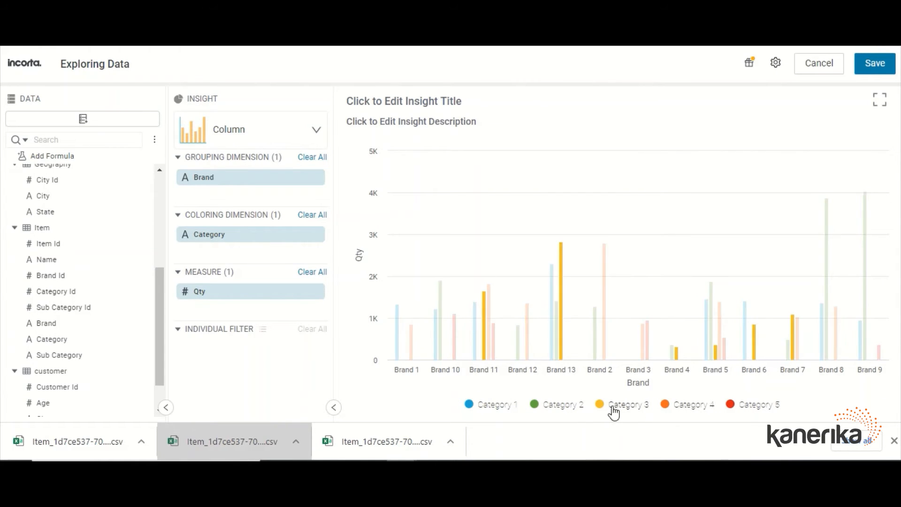
pyautogui.click(242, 149)
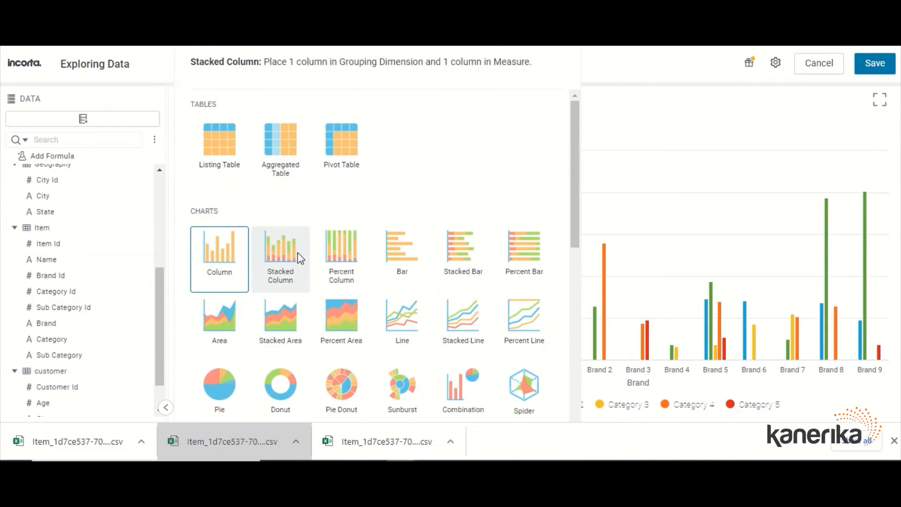
pyautogui.click(299, 258)
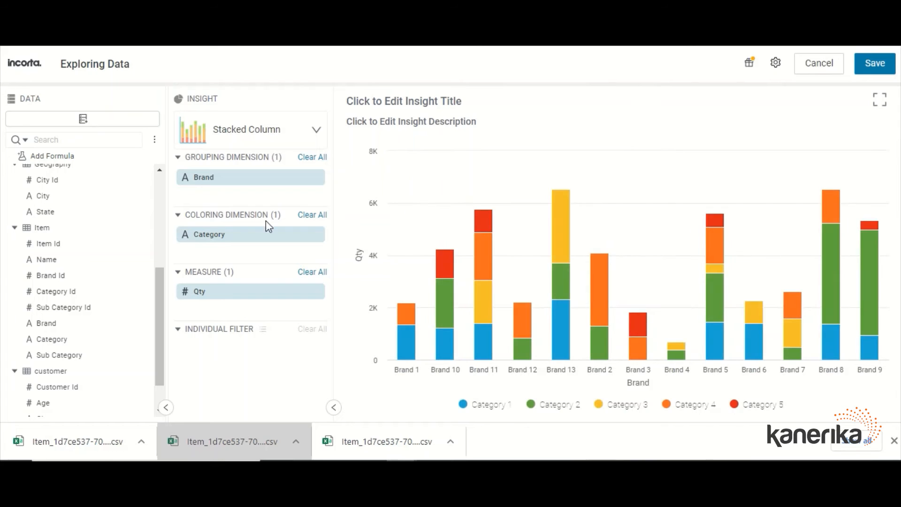
# Step: Show the same data as an Area chart, a Stacked Area chart and a Percent Area chart
pyautogui.click(276, 137)
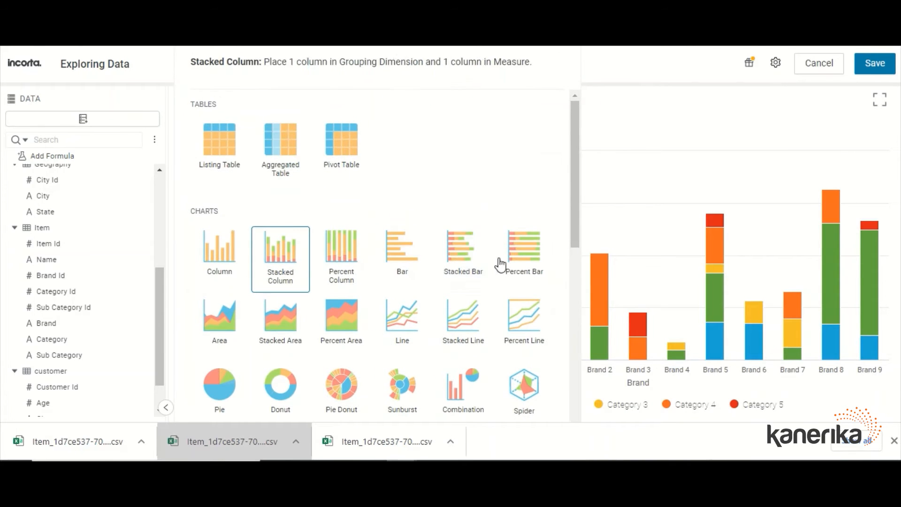
pyautogui.scroll(-3, 517, 258)
pyautogui.click(228, 272)
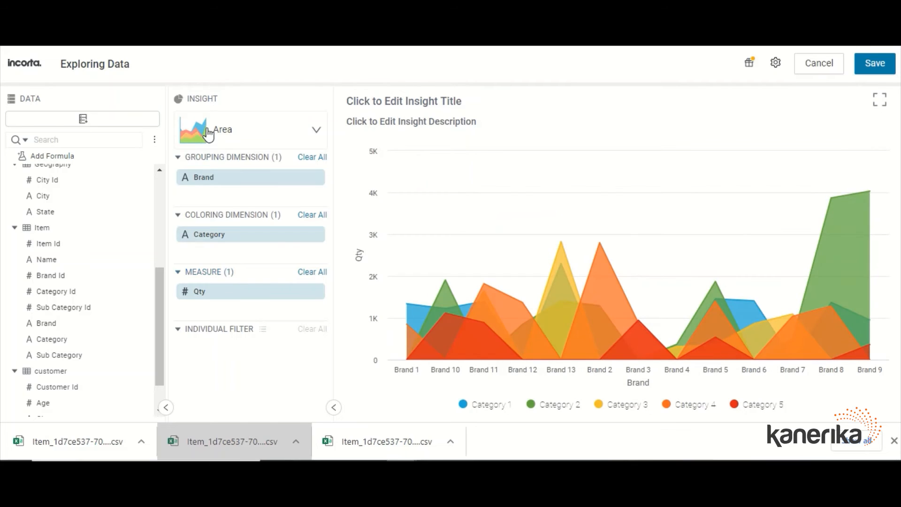
pyautogui.click(207, 137)
pyautogui.click(278, 256)
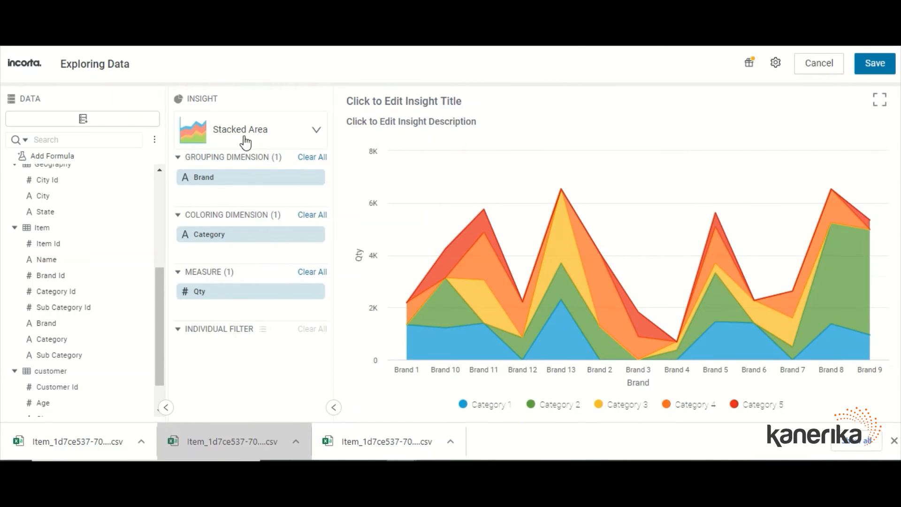
pyautogui.click(245, 138)
pyautogui.click(342, 256)
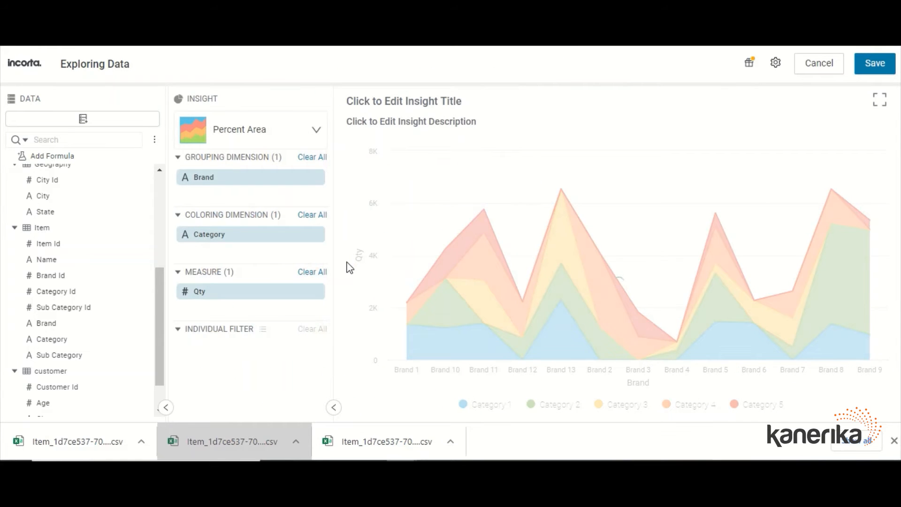
# Step: Try the Stacked Line and Line charts for the Qty by Brand and Category data
pyautogui.click(282, 138)
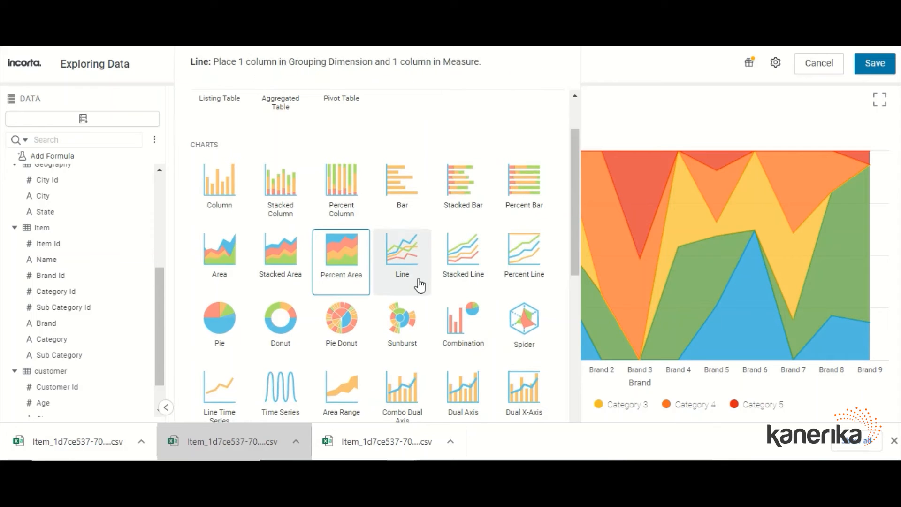
pyautogui.click(468, 270)
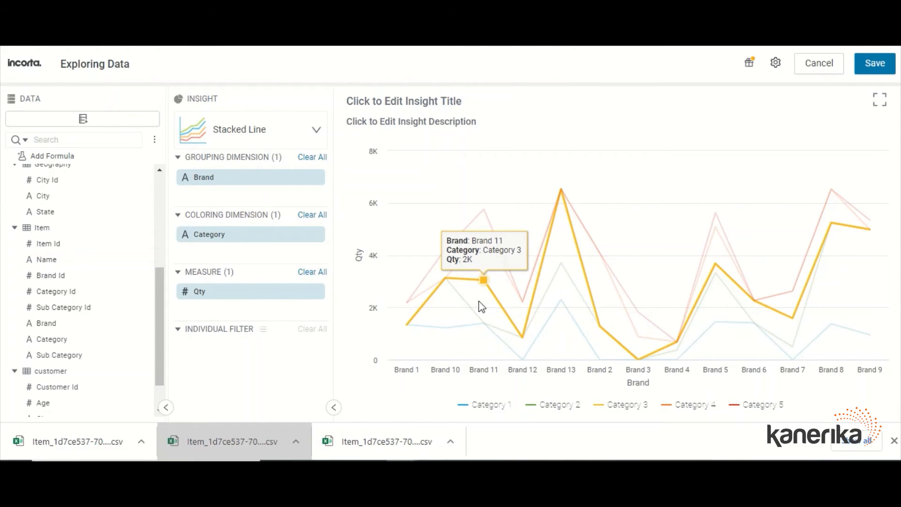
pyautogui.click(251, 139)
pyautogui.click(404, 262)
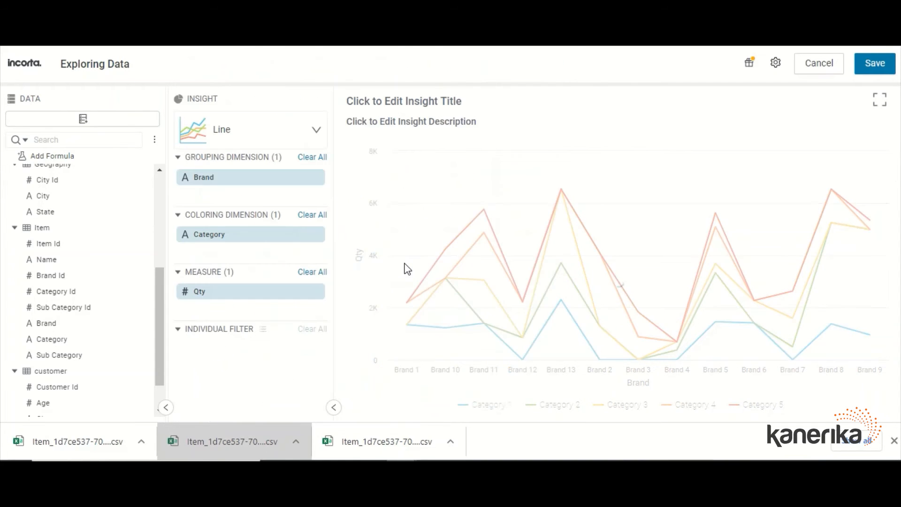
# Step: Change the insight to a Pie chart of Qty by Brand
pyautogui.click(277, 141)
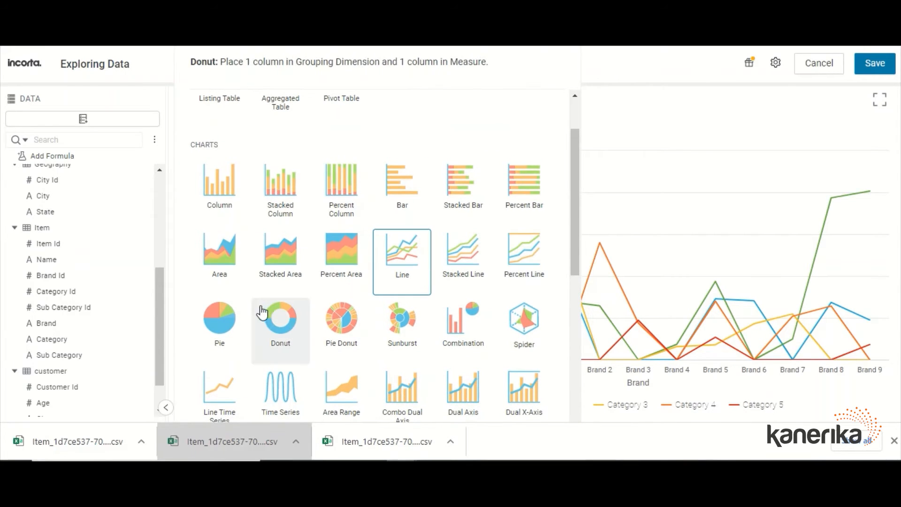
pyautogui.click(238, 321)
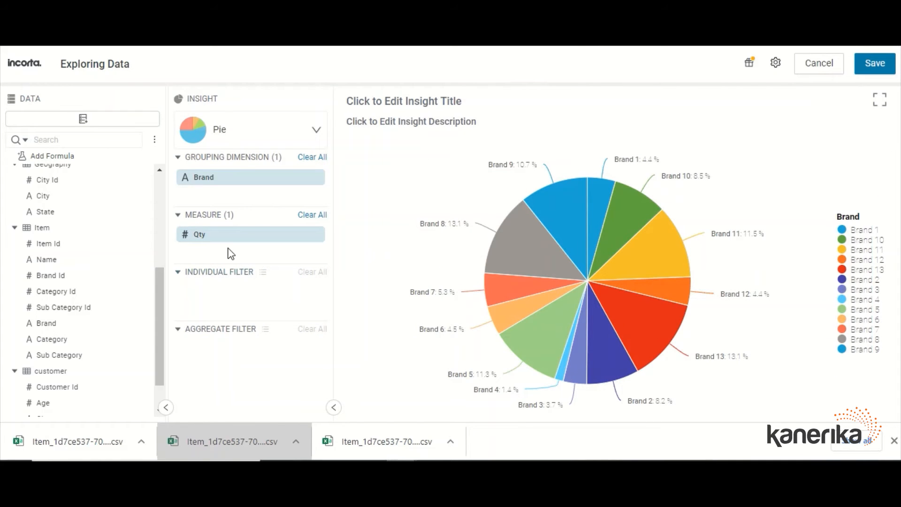
# Step: Change the insight's visualization to a Map and remove Brand from its grouping dimension
pyautogui.click(282, 132)
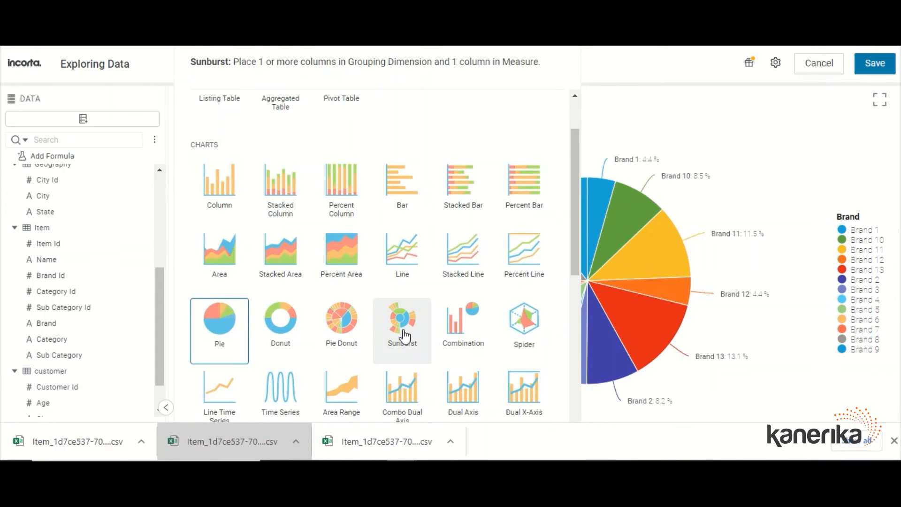
pyautogui.scroll(-1, 504, 320)
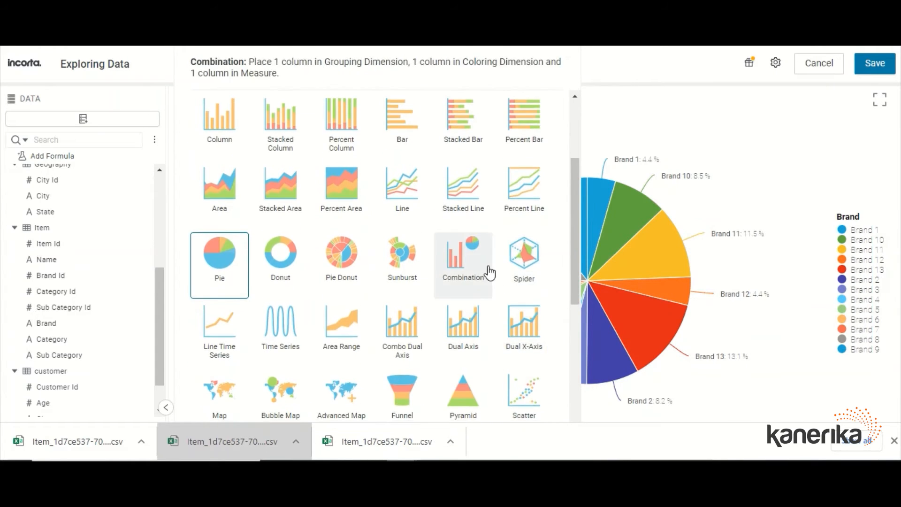
pyautogui.scroll(-1, 524, 263)
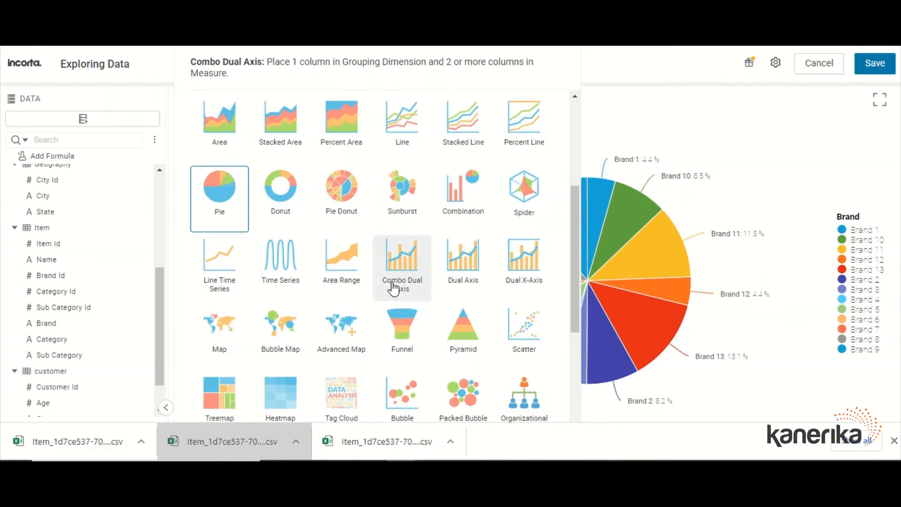
pyautogui.click(229, 337)
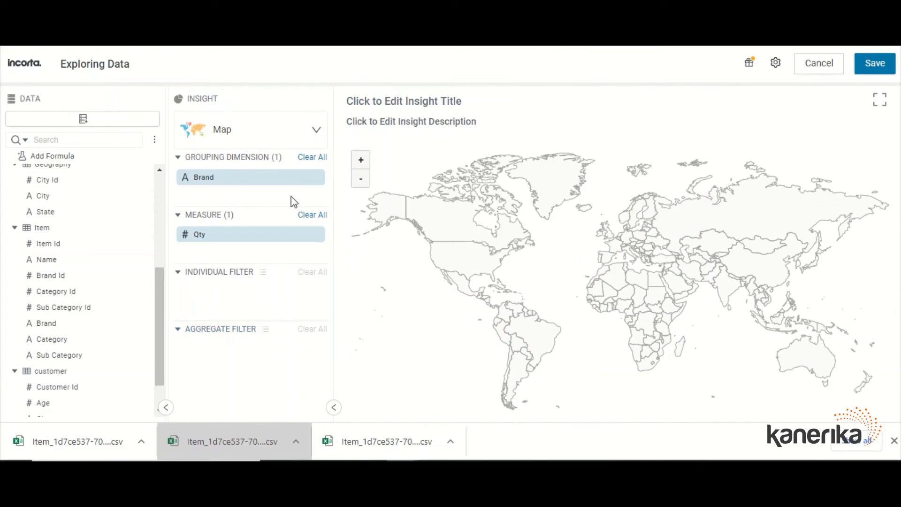
pyautogui.click(317, 177)
# Step: Try City from the Geography table as the map's grouping dimension and look through the available map types
pyautogui.scroll(2, 71, 209)
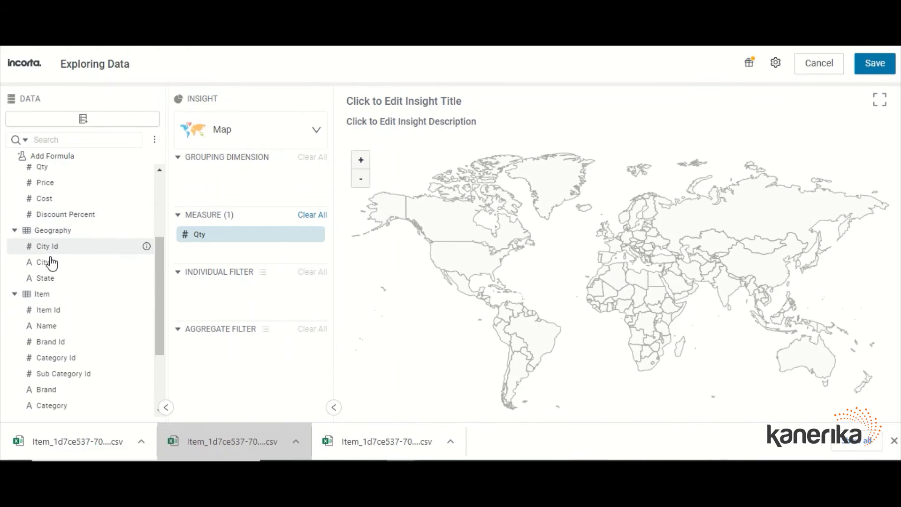
pyautogui.moveTo(47, 261); pyautogui.dragTo(227, 186)
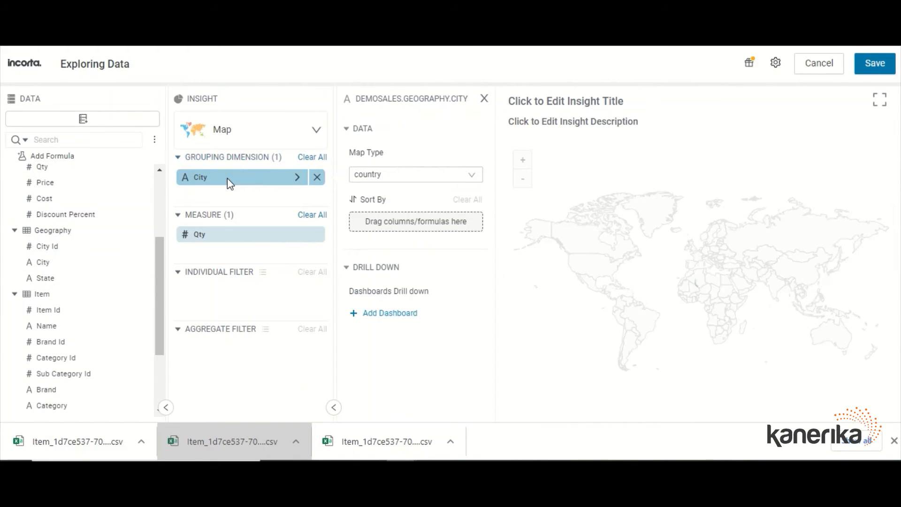
pyautogui.click(392, 177)
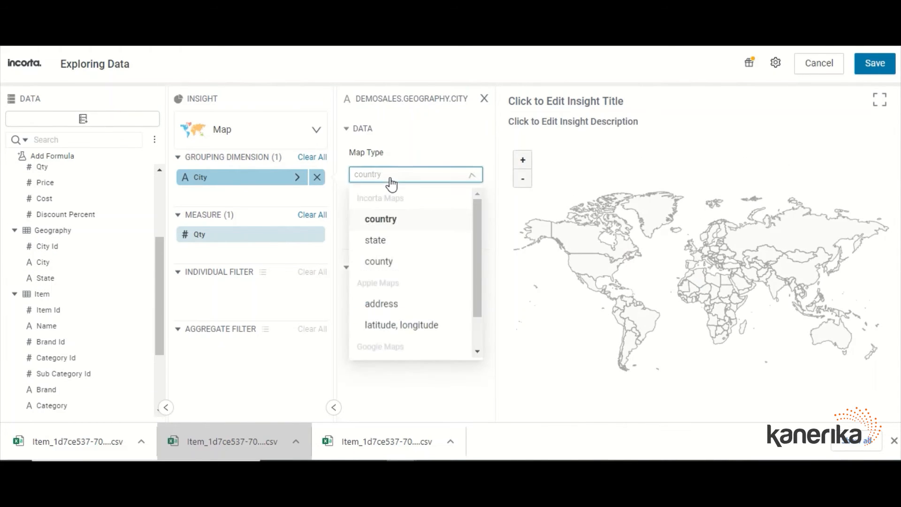
pyautogui.scroll(-1, 392, 256)
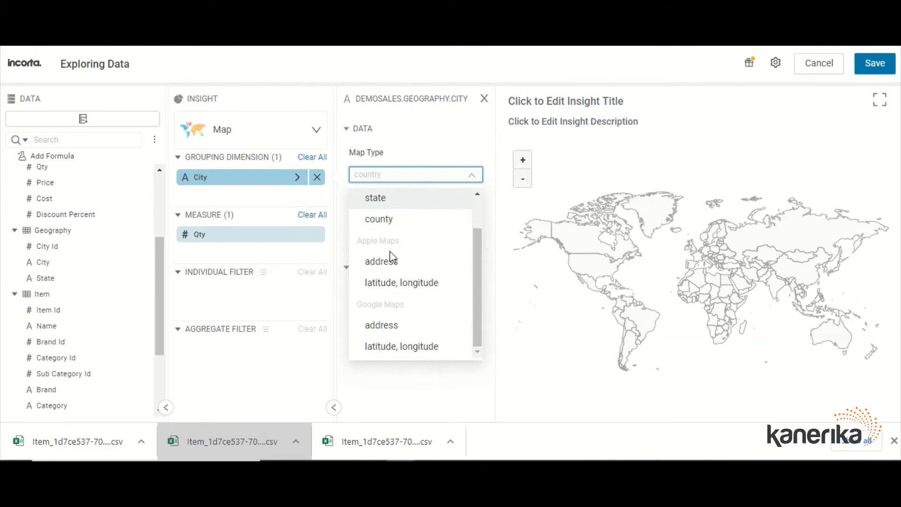
pyautogui.scroll(1, 401, 253)
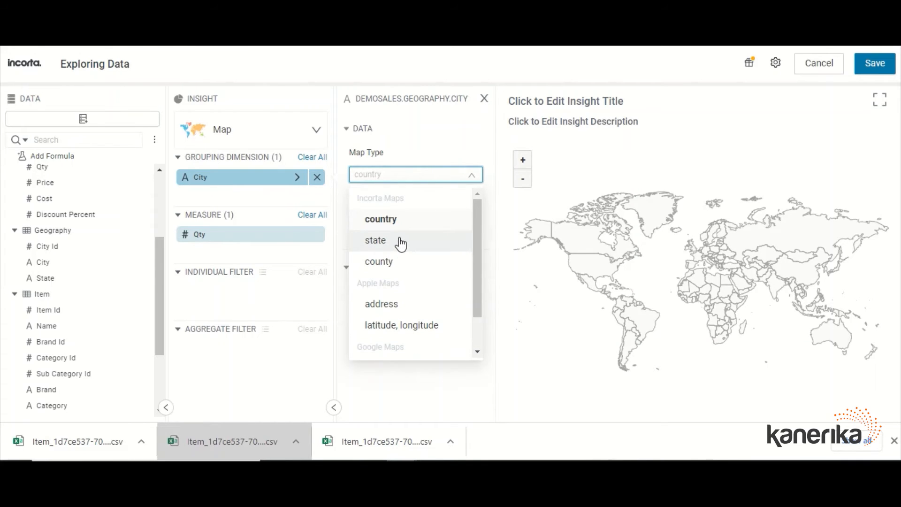
pyautogui.scroll(-1, 395, 256)
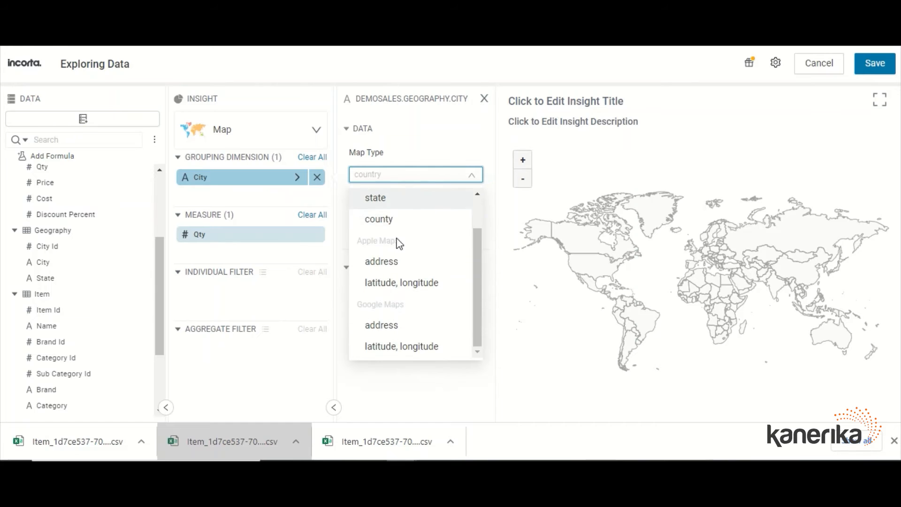
pyautogui.scroll(1, 407, 251)
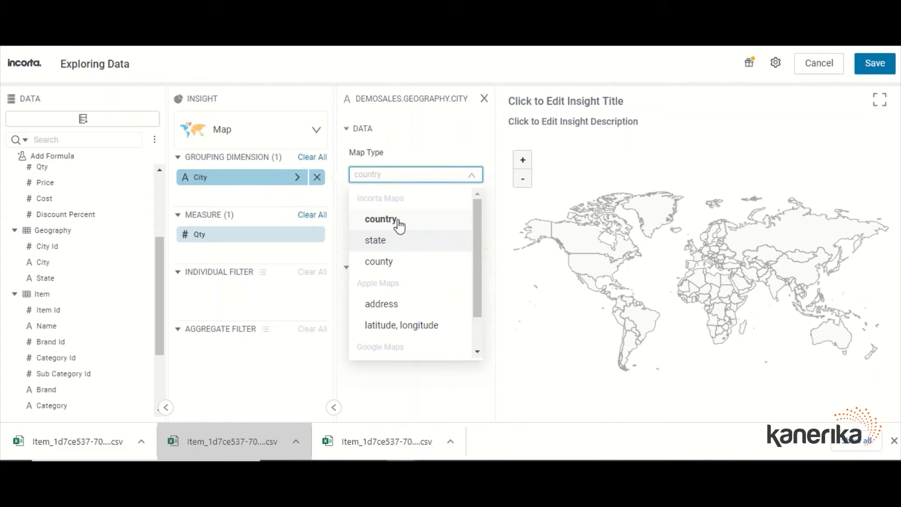
pyautogui.click(317, 177)
# Step: Group the map by State from the Geography table and set its map type to state
pyautogui.moveTo(45, 278); pyautogui.dragTo(229, 178)
pyautogui.click(407, 179)
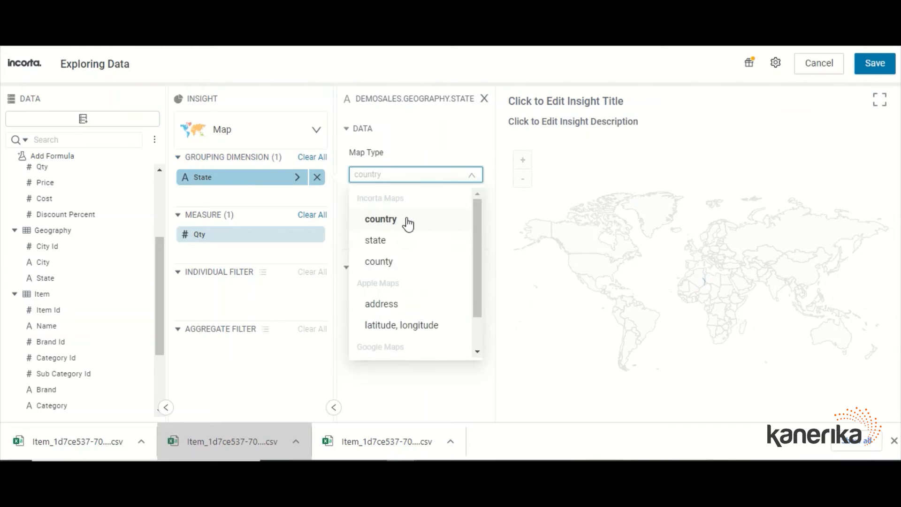
pyautogui.click(381, 239)
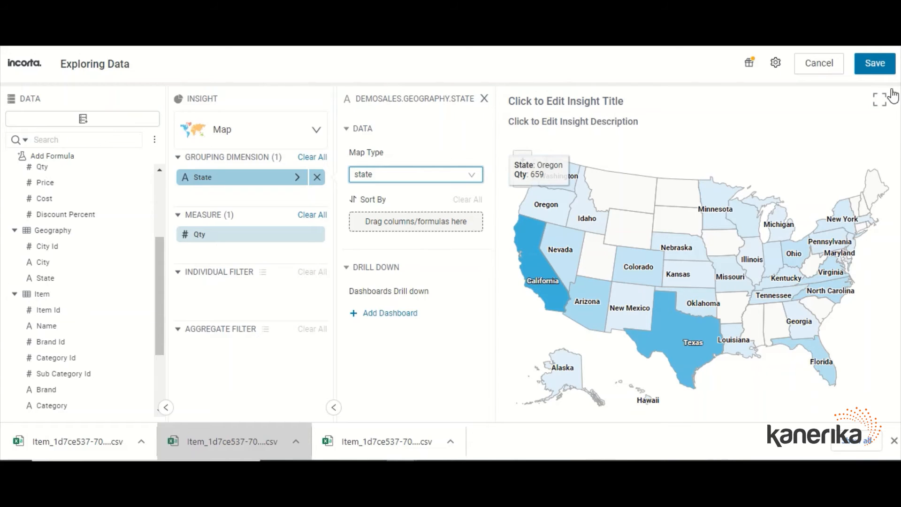
# Step: Save the map insight of Qty by State and view it on the dashboard
pyautogui.click(876, 63)
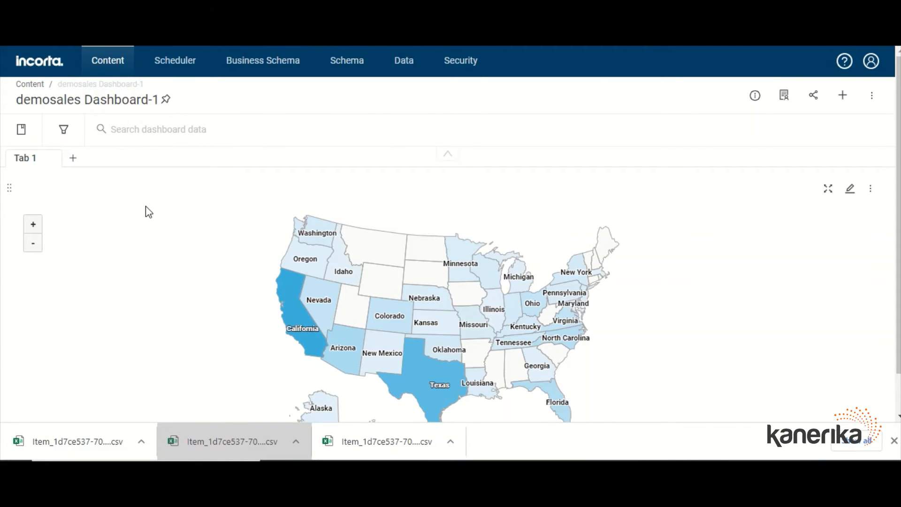
pyautogui.scroll(-2, 148, 213)
pyautogui.scroll(2, 136, 205)
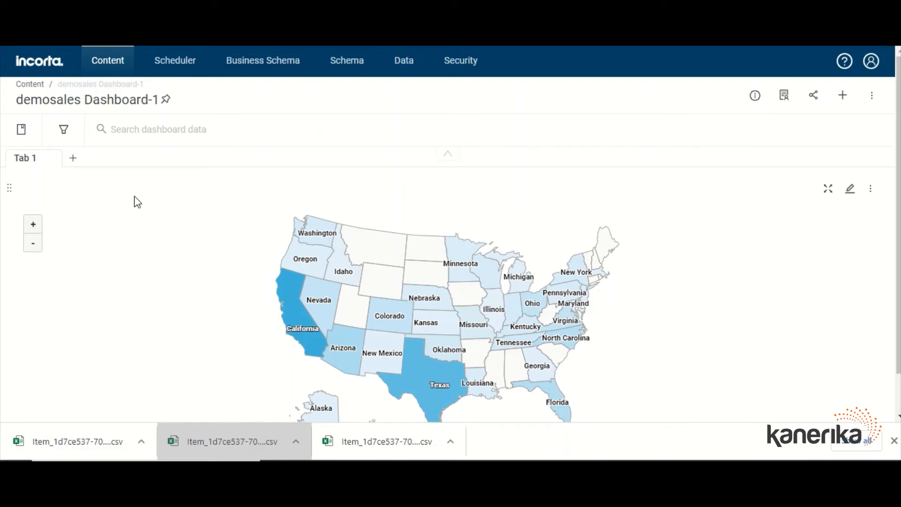
# Step: Add a new Line Time Series insight with Sales Date as grouping dimension and Qty as measure
pyautogui.click(843, 99)
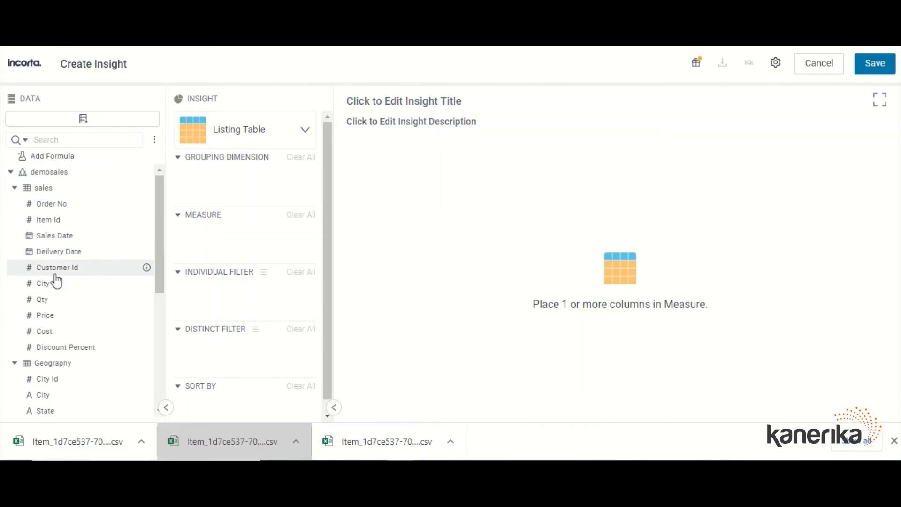
pyautogui.moveTo(50, 235); pyautogui.dragTo(213, 181)
pyautogui.click(314, 132)
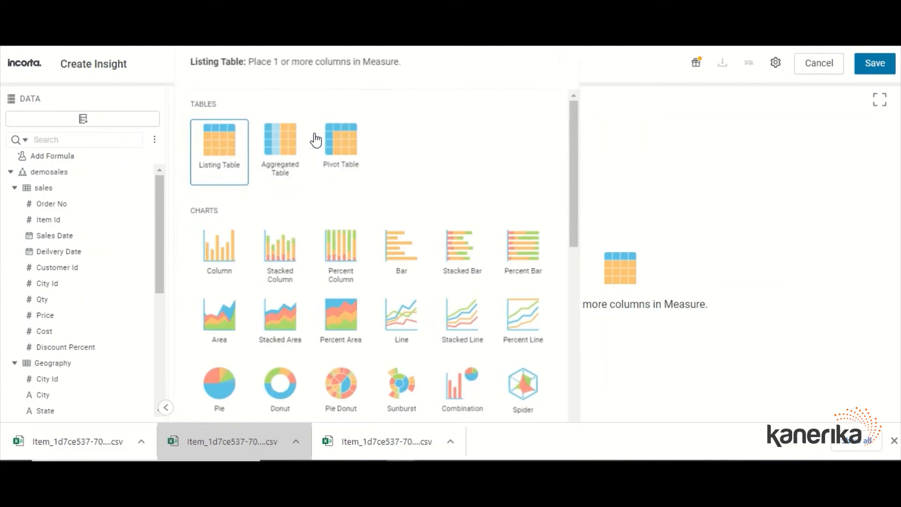
pyautogui.scroll(-3, 274, 322)
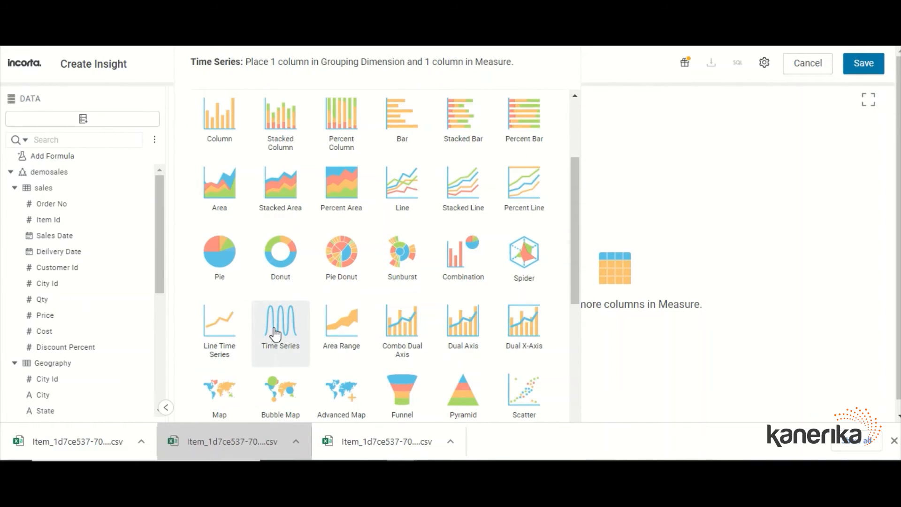
pyautogui.click(217, 332)
pyautogui.moveTo(70, 306); pyautogui.dragTo(221, 296)
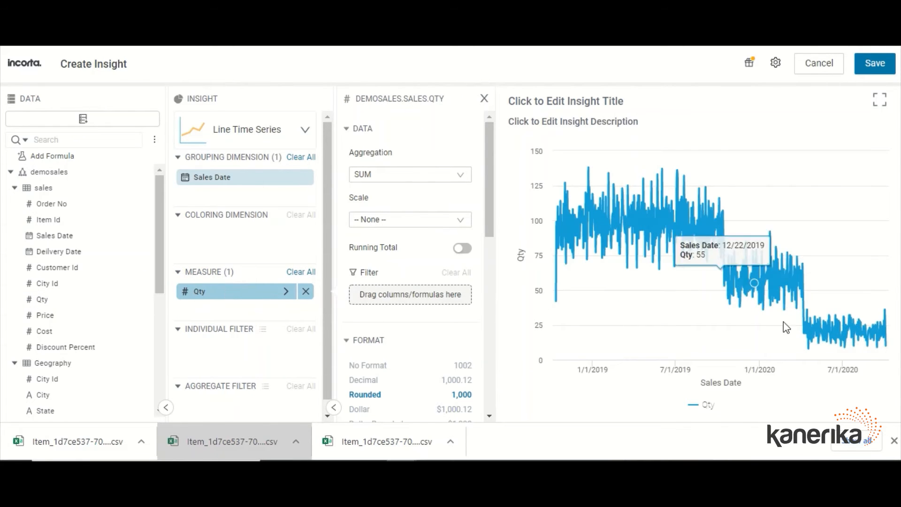
# Step: Change the Qty by Sales Date insight to a Time Series chart and save it to the dashboard
pyautogui.click(305, 130)
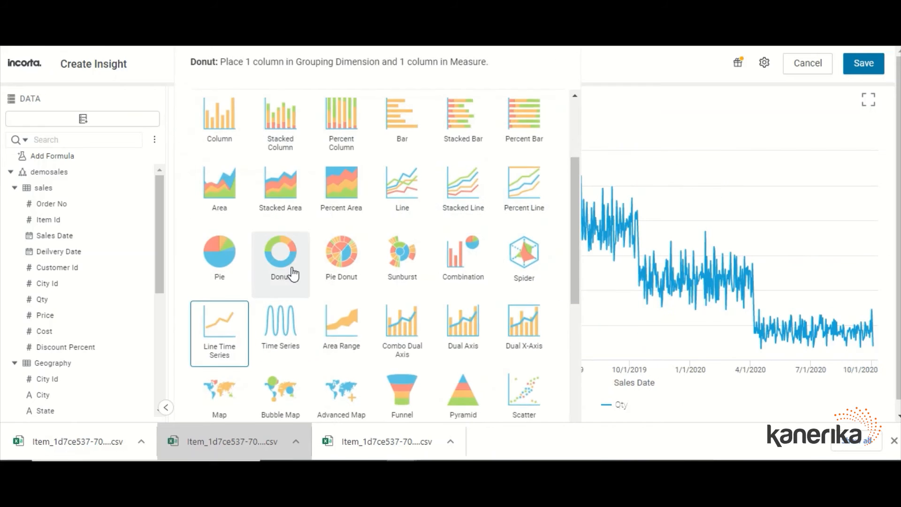
pyautogui.click(286, 326)
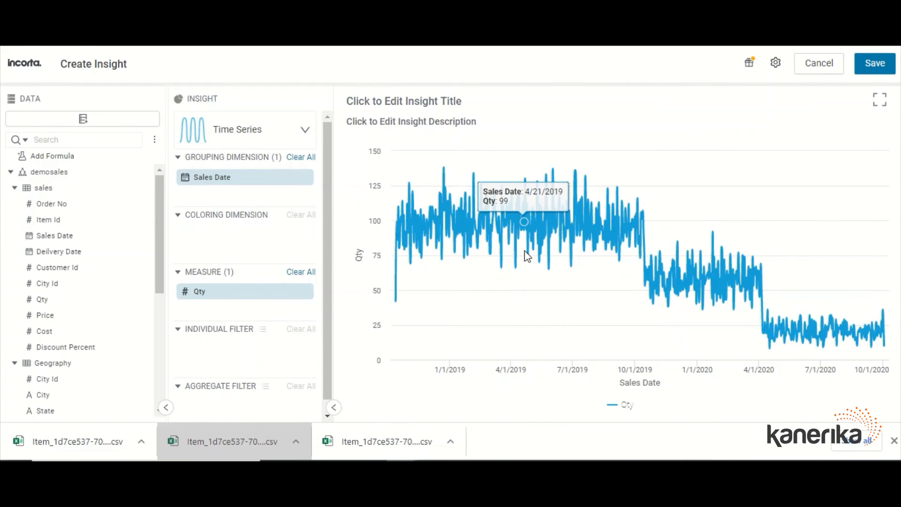
pyautogui.click(871, 72)
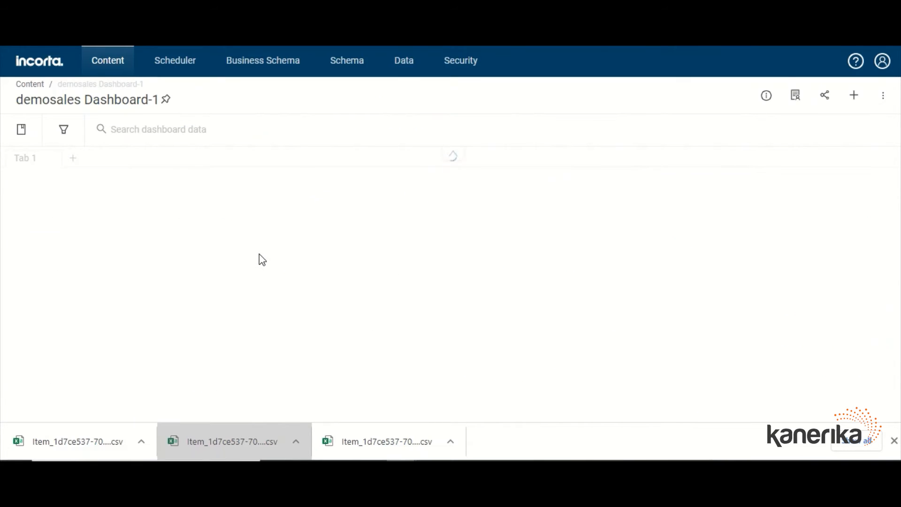
pyautogui.scroll(2, 308, 259)
pyautogui.scroll(3, 310, 265)
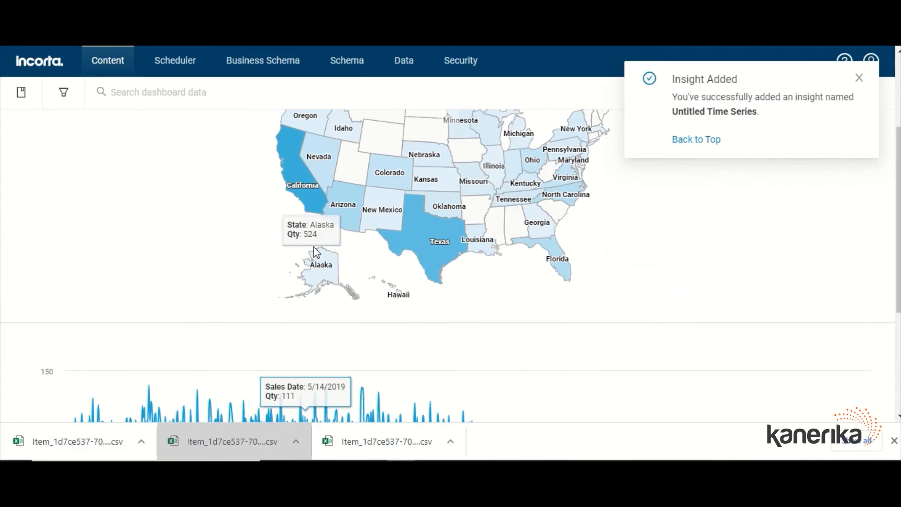
pyautogui.scroll(-5, 313, 249)
pyautogui.scroll(5, 465, 260)
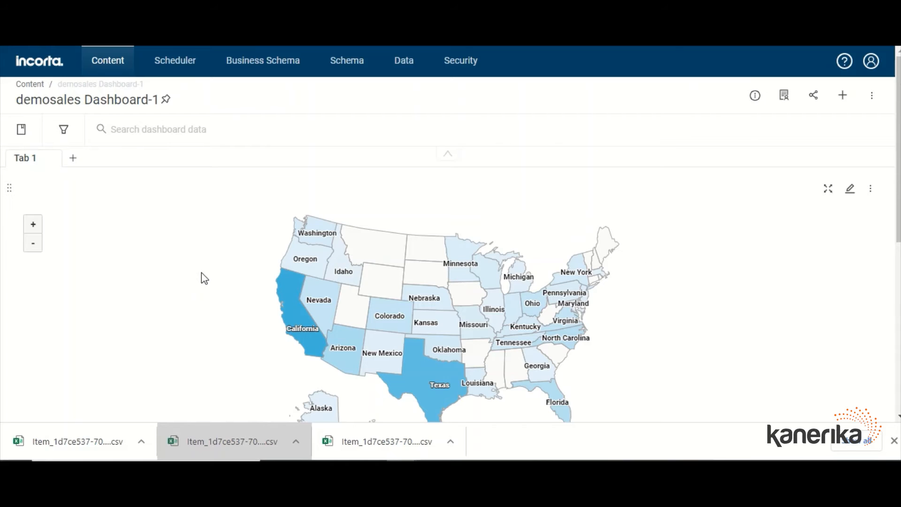
pyautogui.scroll(-7, 227, 278)
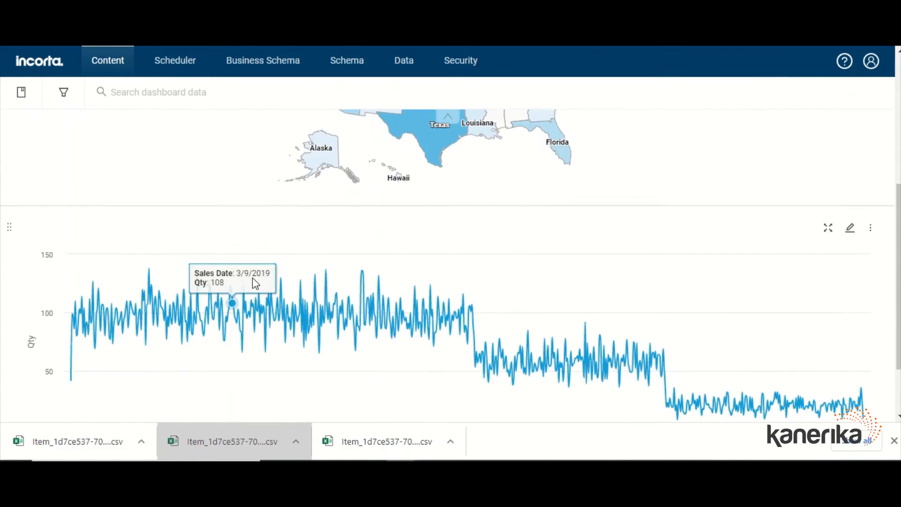
# Step: Look through the demosales Dashboard-1 actions, view options and details for a way to rename the dashboard
pyautogui.scroll(8, 328, 277)
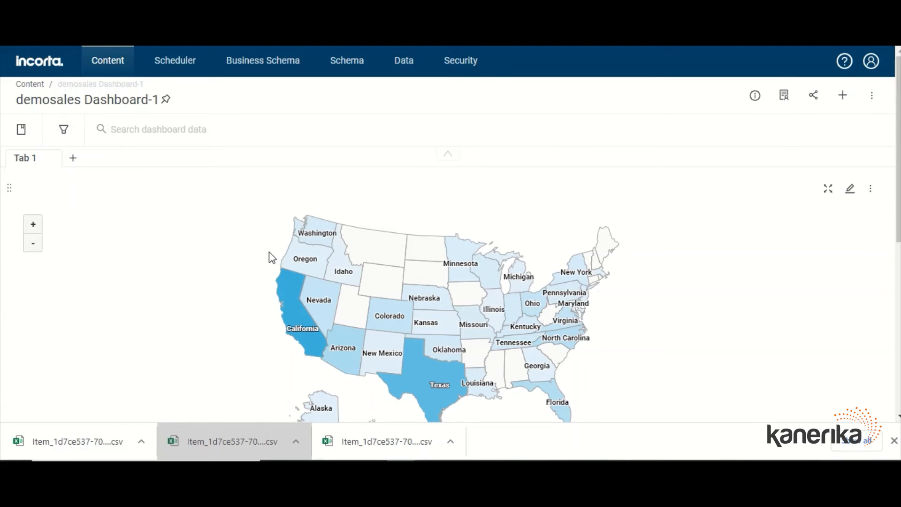
pyautogui.doubleClick(70, 107)
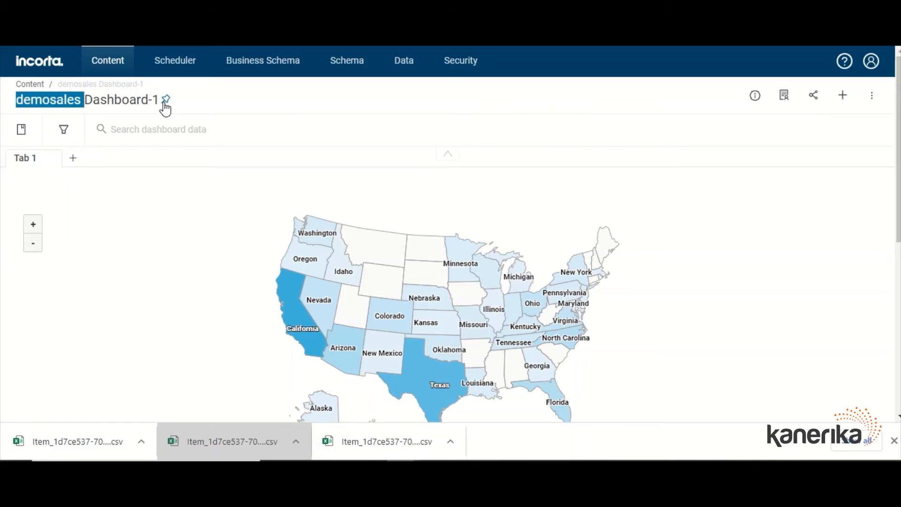
pyautogui.click(871, 96)
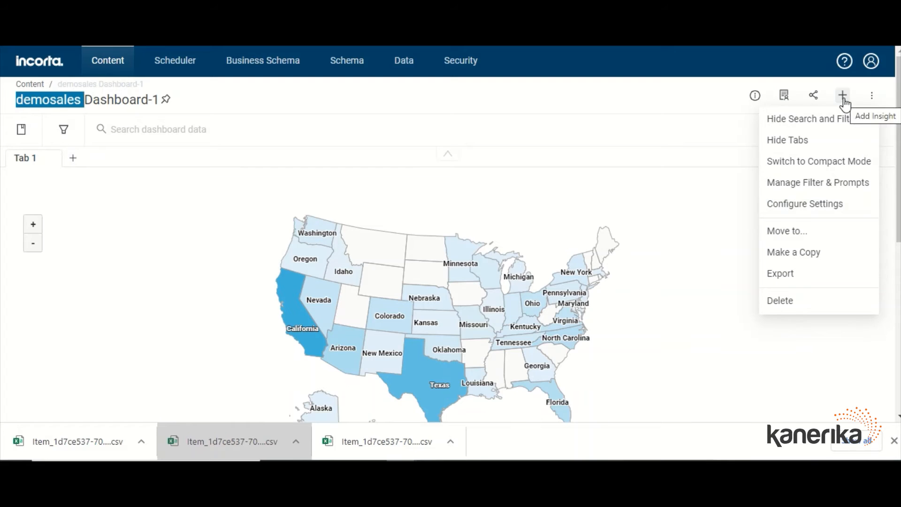
pyautogui.click(742, 104)
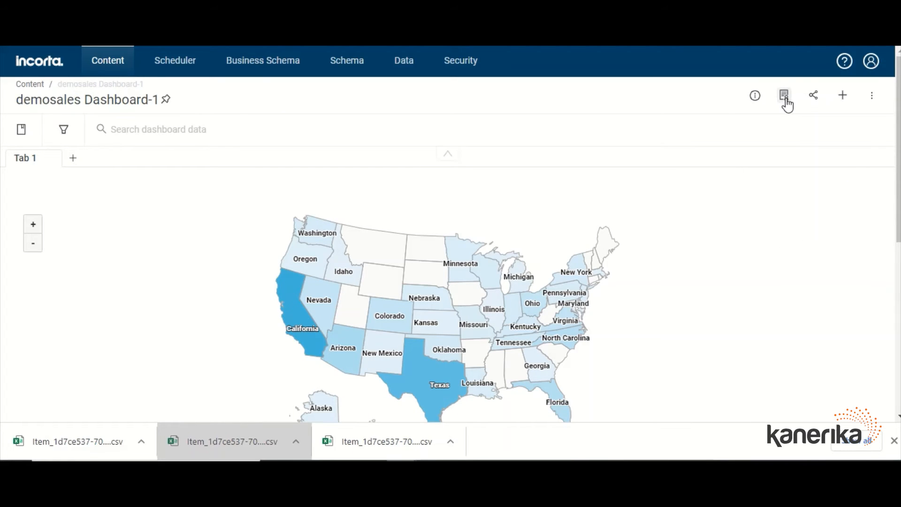
pyautogui.click(785, 98)
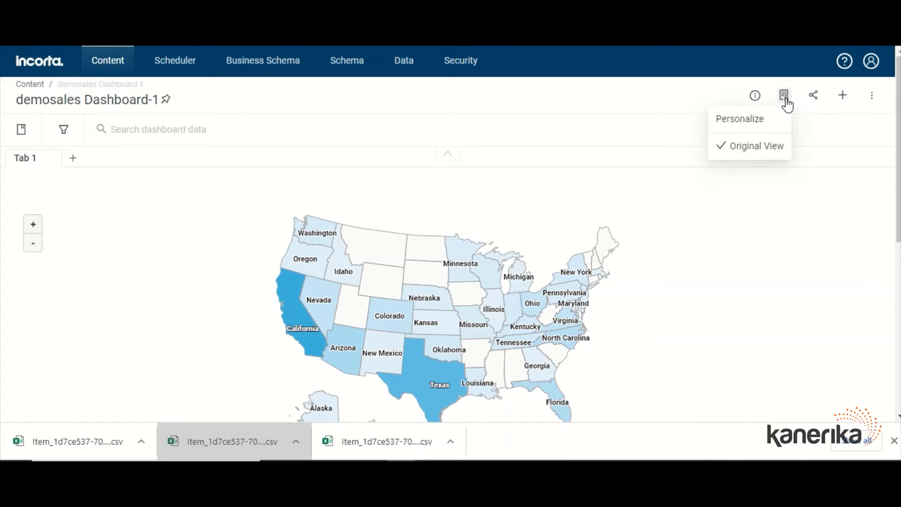
pyautogui.click(756, 98)
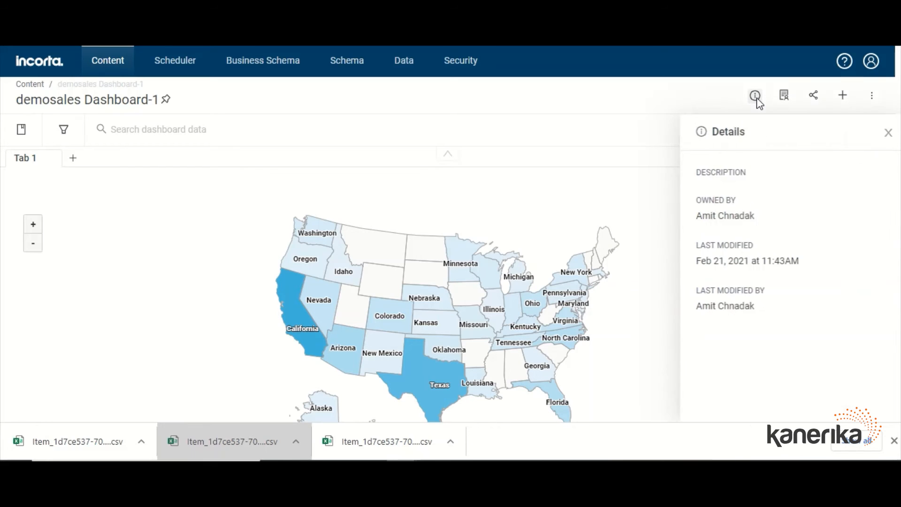
pyautogui.click(889, 135)
pyautogui.click(873, 98)
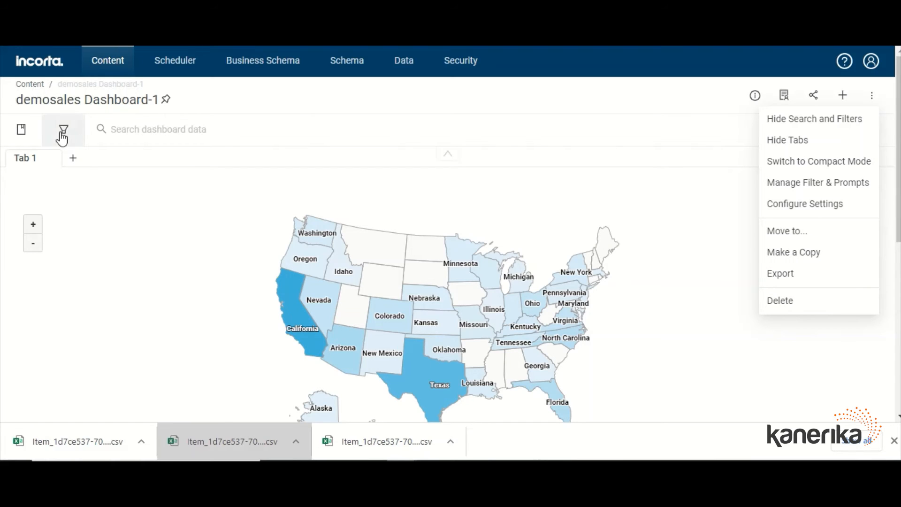
pyautogui.doubleClick(33, 97)
pyautogui.moveTo(33, 96); pyautogui.dragTo(165, 103)
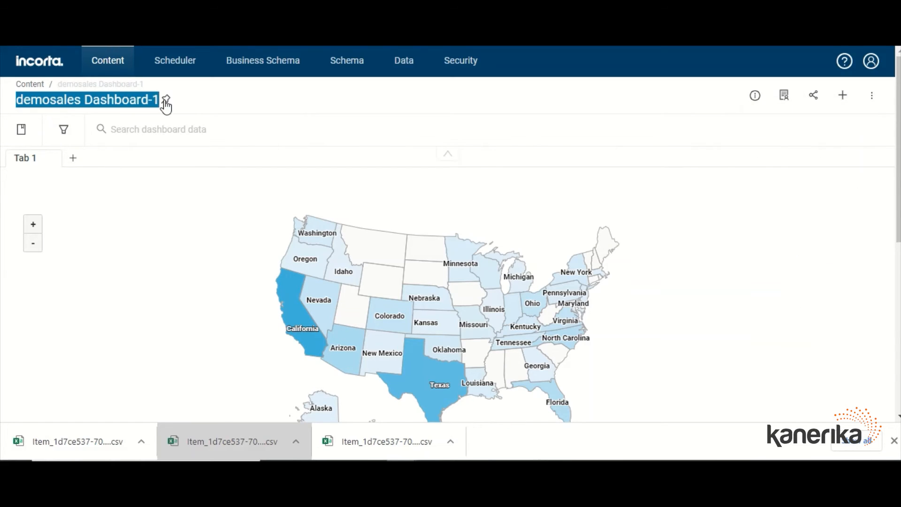
# Step: Return to the content home and rename the demosales Dashboard-1 dashboard as Demo Sales 1
pyautogui.click(108, 62)
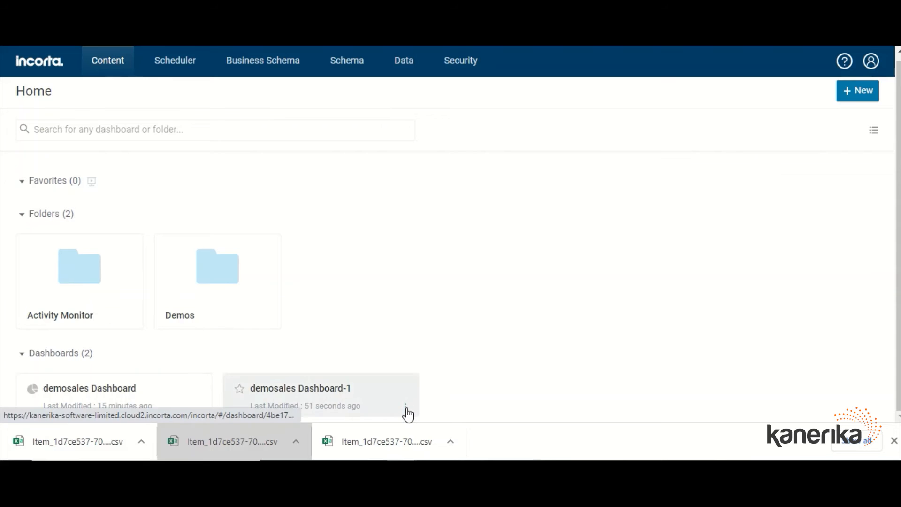
pyautogui.click(407, 408)
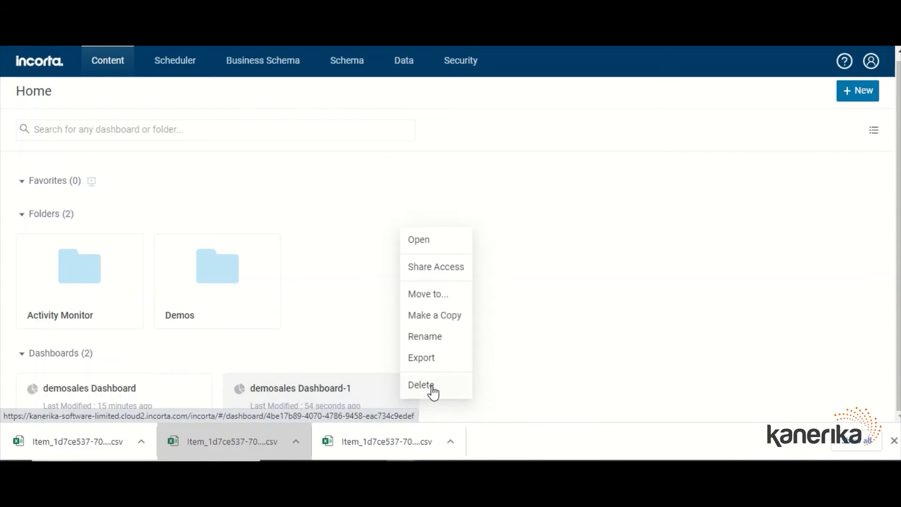
pyautogui.click(433, 346)
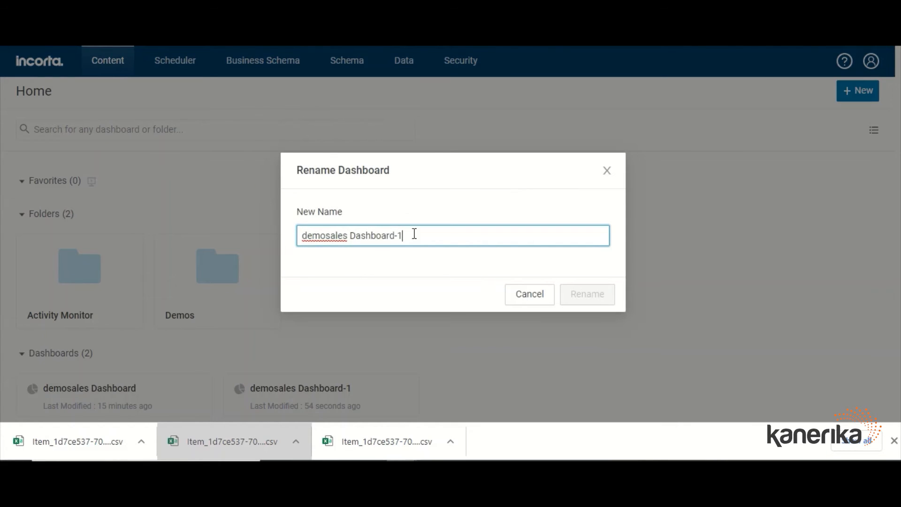
pyautogui.moveTo(414, 234); pyautogui.dragTo(281, 237)
pyautogui.write('Demo Sales 1')
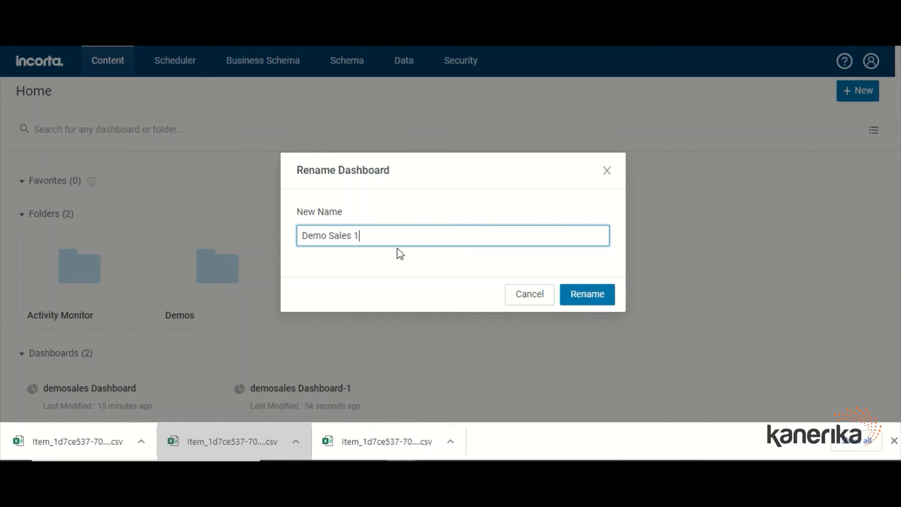
pyautogui.click(605, 298)
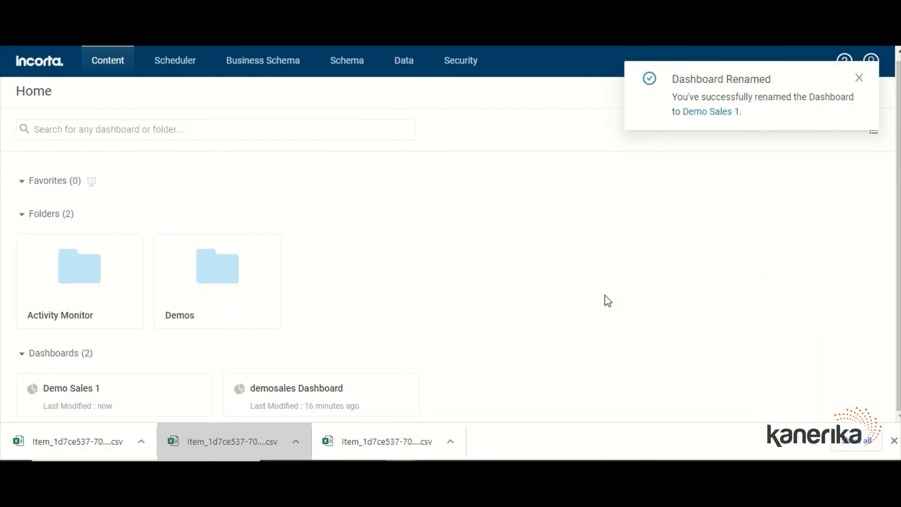
# Step: Open the demosales Dashboard and check which actions are available for its brand and quantity table
pyautogui.click(350, 397)
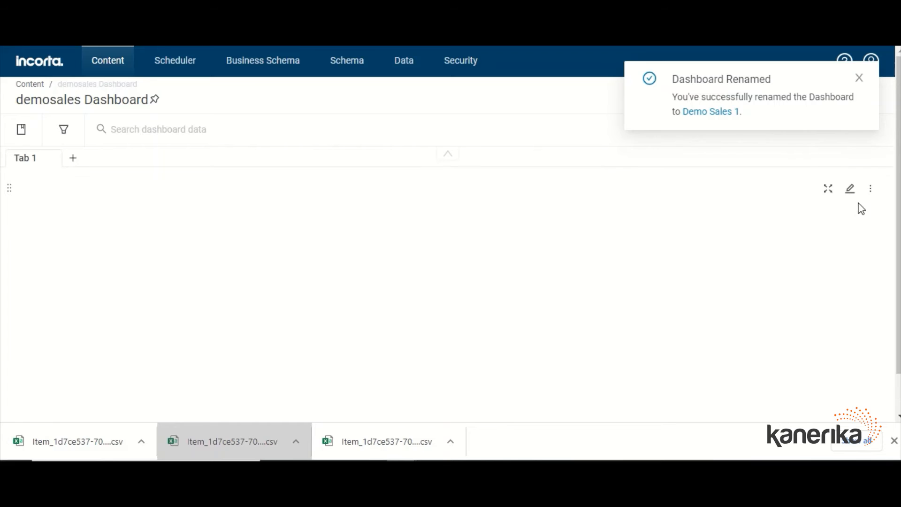
pyautogui.click(870, 192)
pyautogui.moveTo(849, 268)
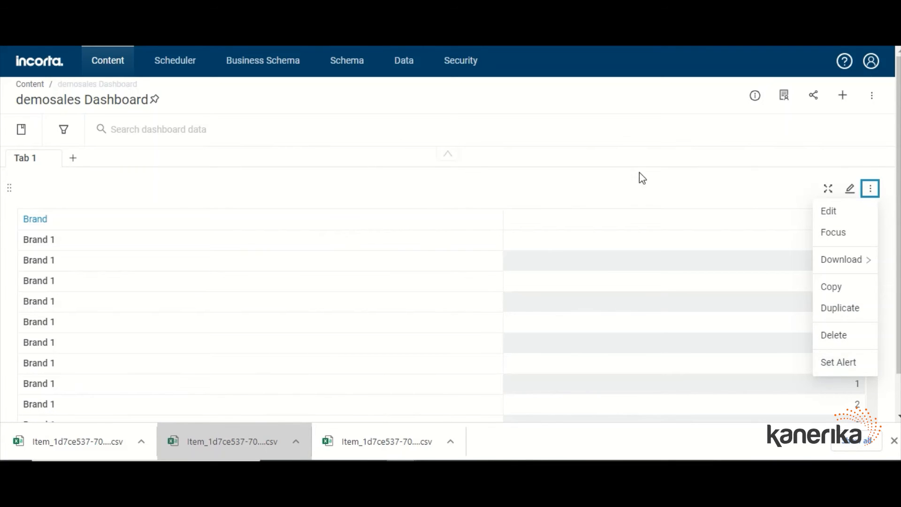
pyautogui.click(602, 140)
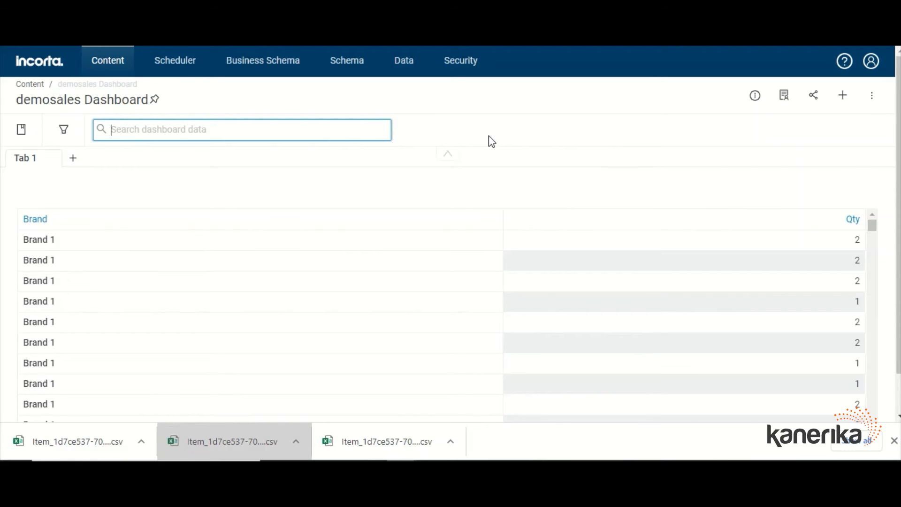
# Step: Open the sales table of the demosales schema for editing
pyautogui.click(346, 65)
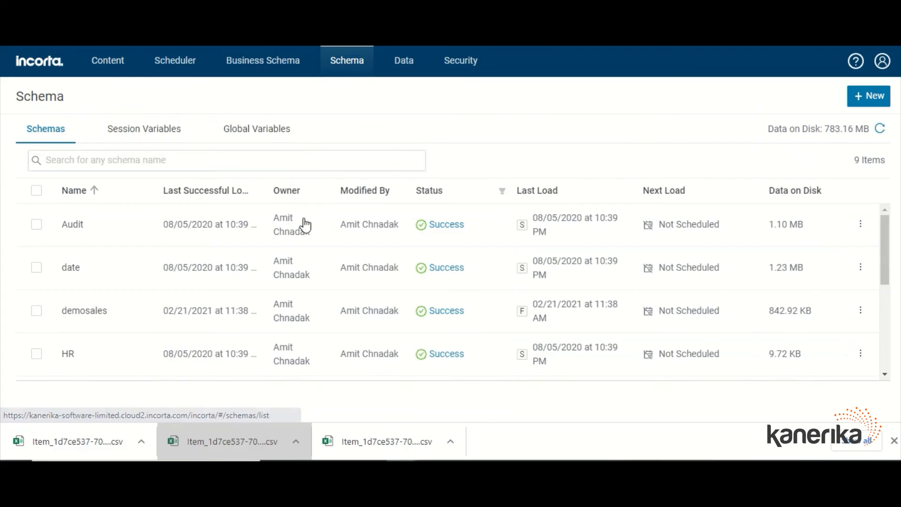
pyautogui.click(79, 315)
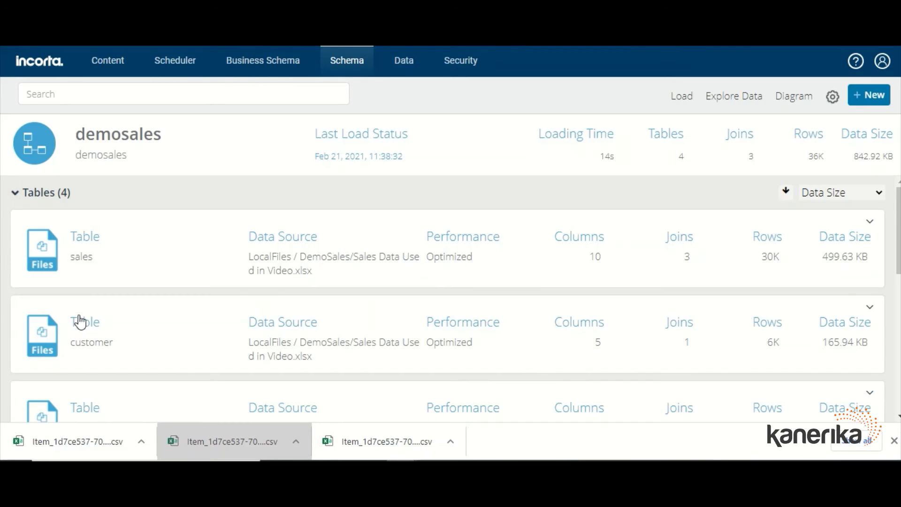
pyautogui.scroll(-2, 78, 318)
pyautogui.scroll(-3, 80, 319)
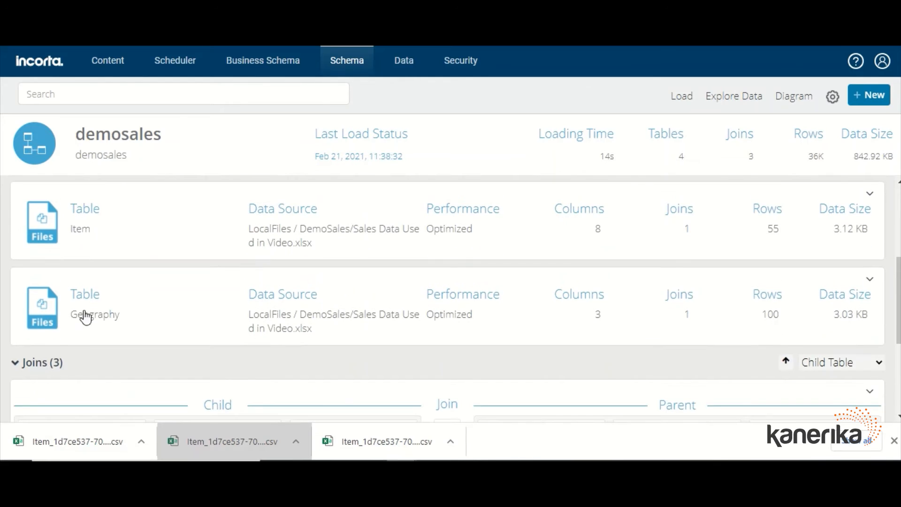
pyautogui.scroll(5, 82, 313)
pyautogui.click(90, 265)
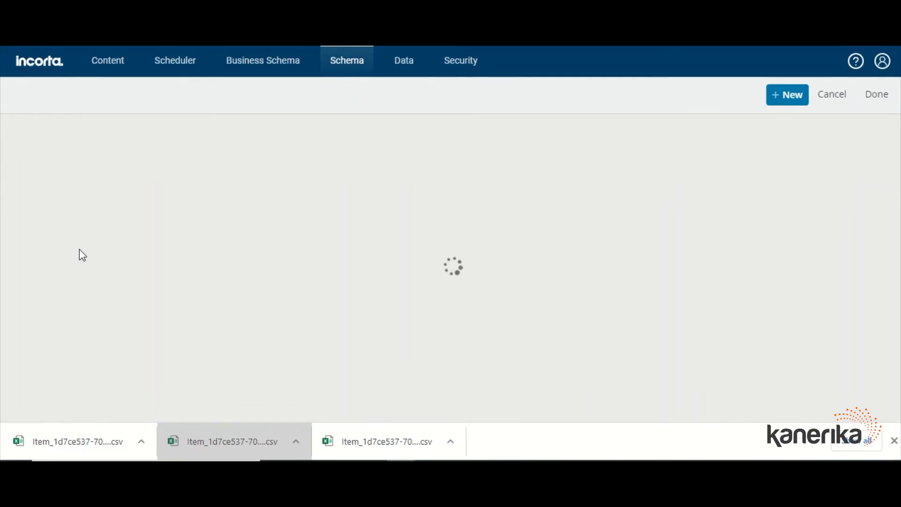
# Step: Add a formula column to the sales table with the name GrossAmount and the label Gross Amount
pyautogui.scroll(-4, 141, 263)
pyautogui.scroll(-4, 166, 267)
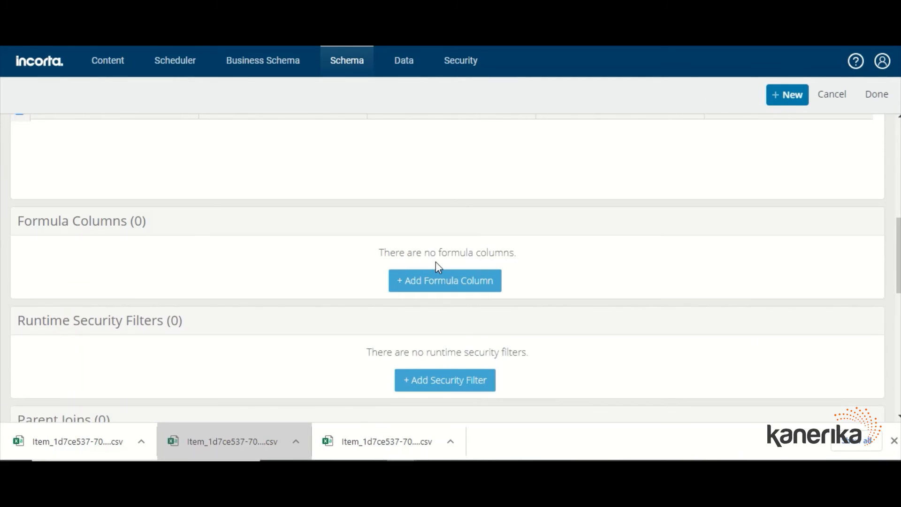
pyautogui.click(438, 282)
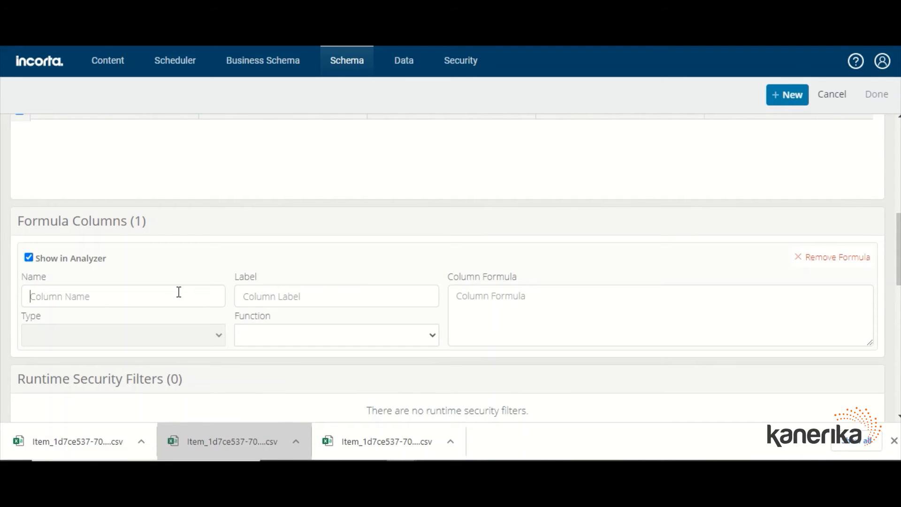
pyautogui.click(179, 292)
pyautogui.write('G')
pyautogui.write('oss Amount')
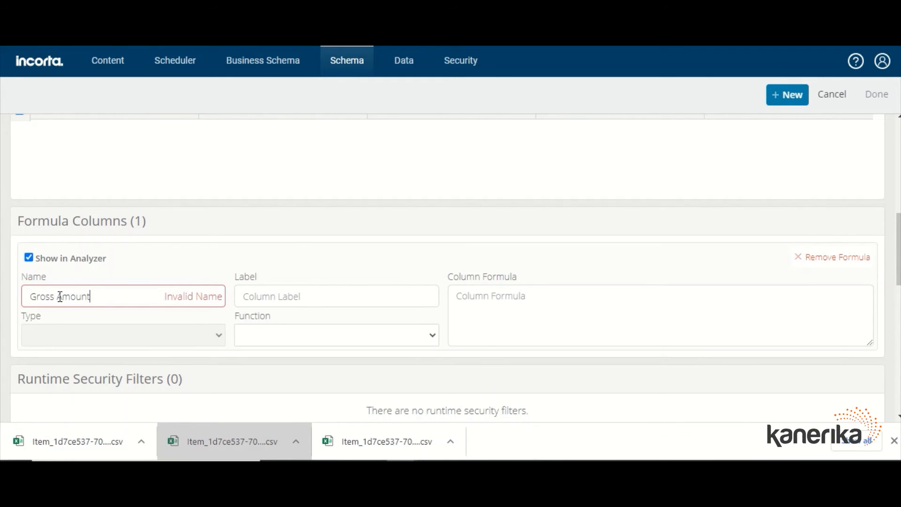
pyautogui.click(60, 296)
pyautogui.press('BackSpace')
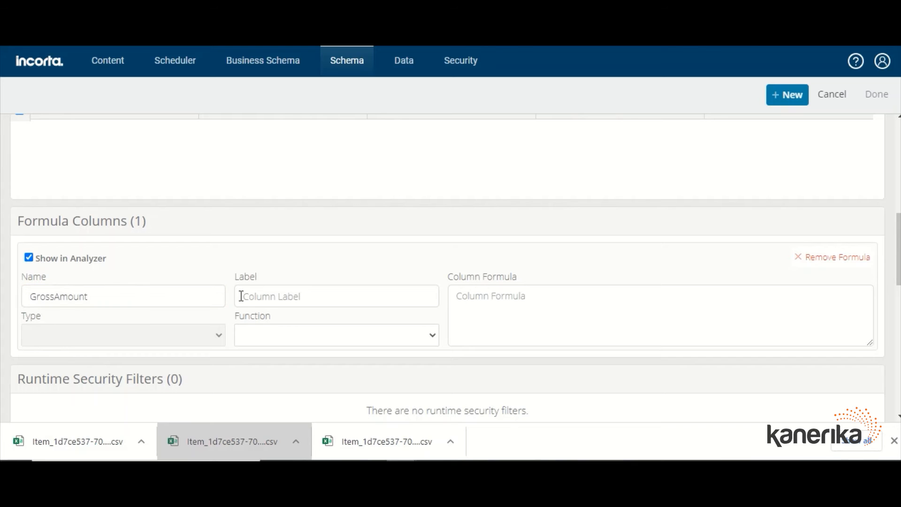
pyautogui.write('Gross Amount')
# Step: Set the function of the Gross Amount formula column to measure
pyautogui.click(404, 338)
pyautogui.click(404, 338)
pyautogui.click(407, 342)
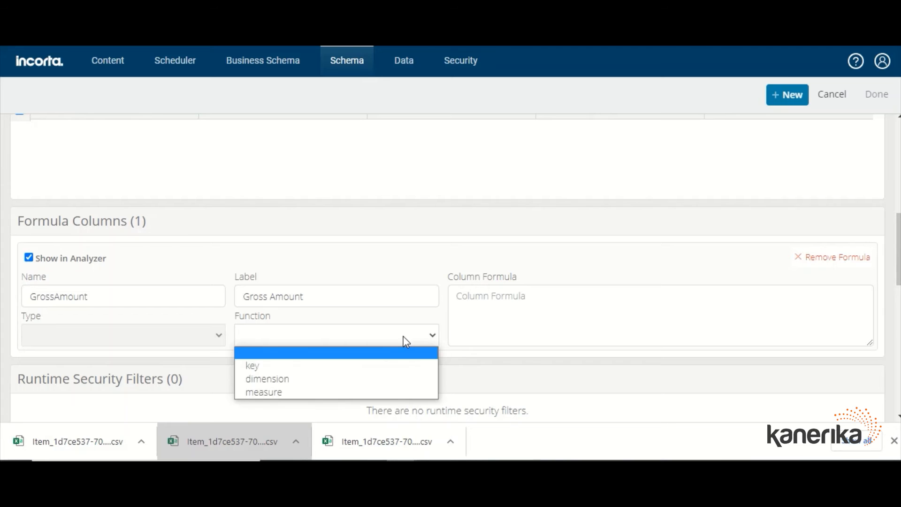
pyautogui.click(330, 393)
pyautogui.click(515, 316)
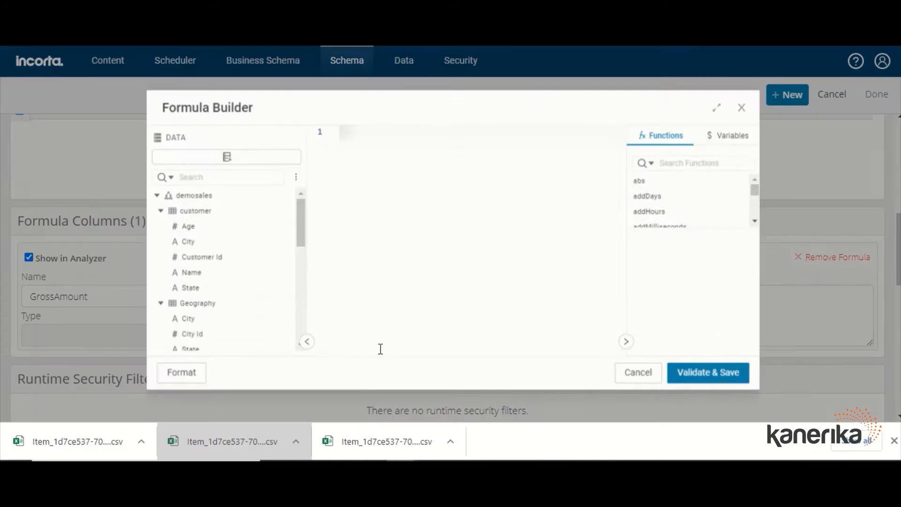
pyautogui.click(648, 386)
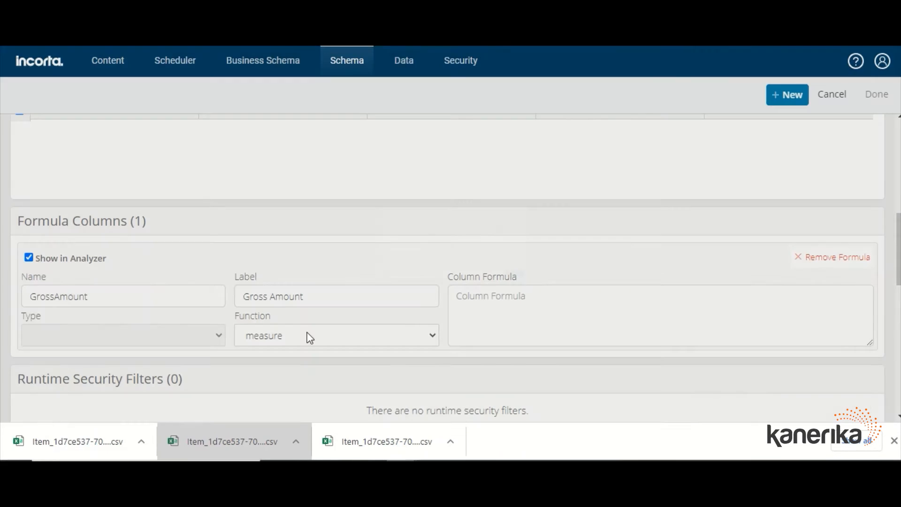
pyautogui.click(311, 339)
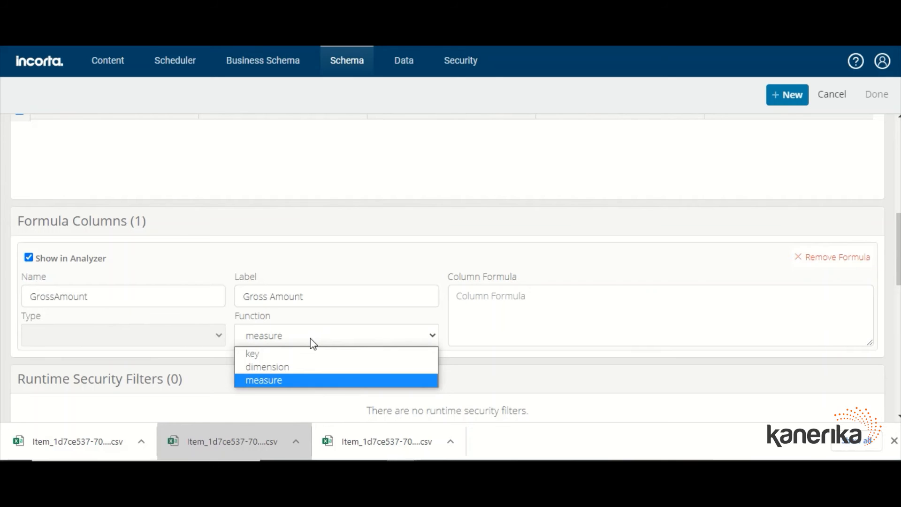
pyautogui.click(313, 345)
# Step: Define the Gross Amount column formula as demosales.sales.Qty * demosales.sales.Price, validate it and save the sales table
pyautogui.click(491, 323)
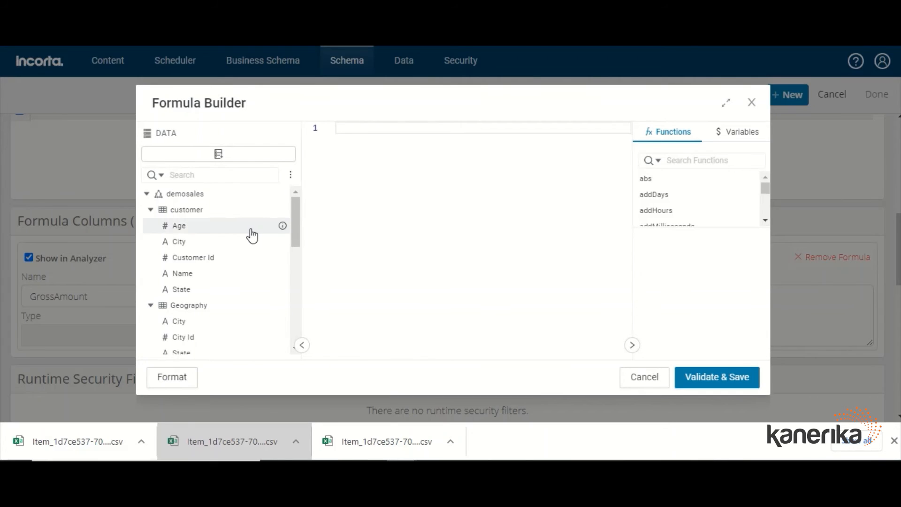
pyautogui.scroll(-5, 211, 298)
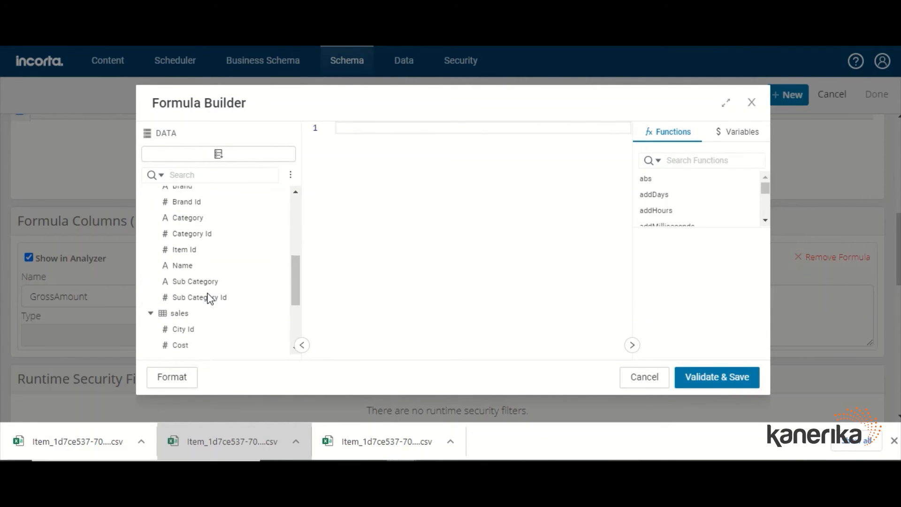
pyautogui.scroll(-2, 212, 313)
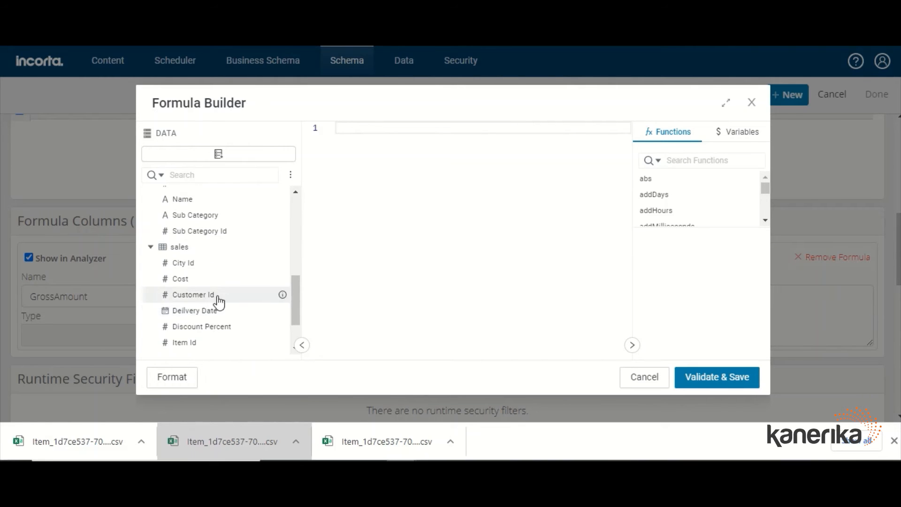
pyautogui.scroll(-2, 219, 303)
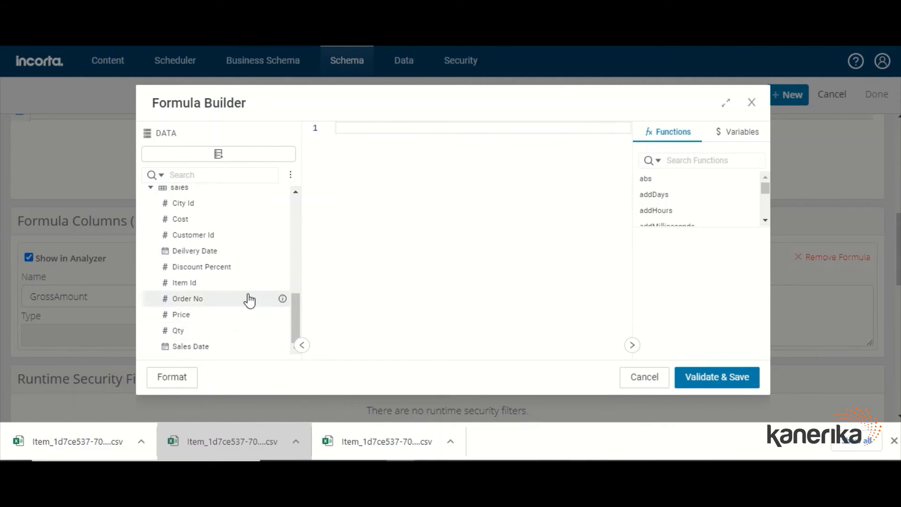
pyautogui.moveTo(193, 330); pyautogui.dragTo(420, 166)
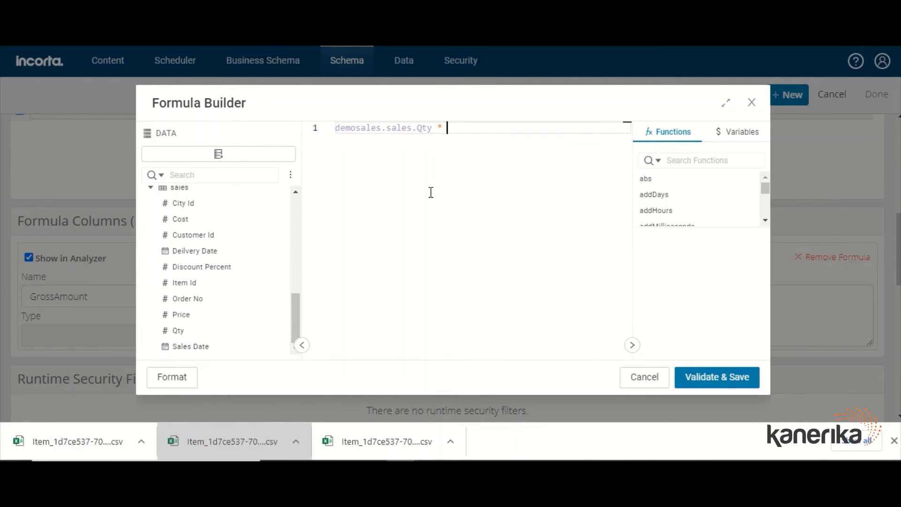
pyautogui.moveTo(181, 315); pyautogui.dragTo(540, 141)
pyautogui.click(716, 379)
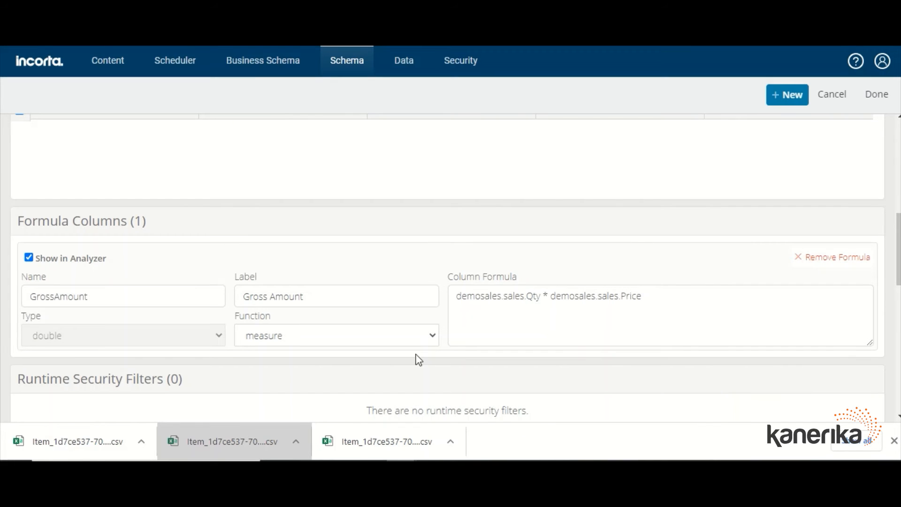
pyautogui.click(879, 96)
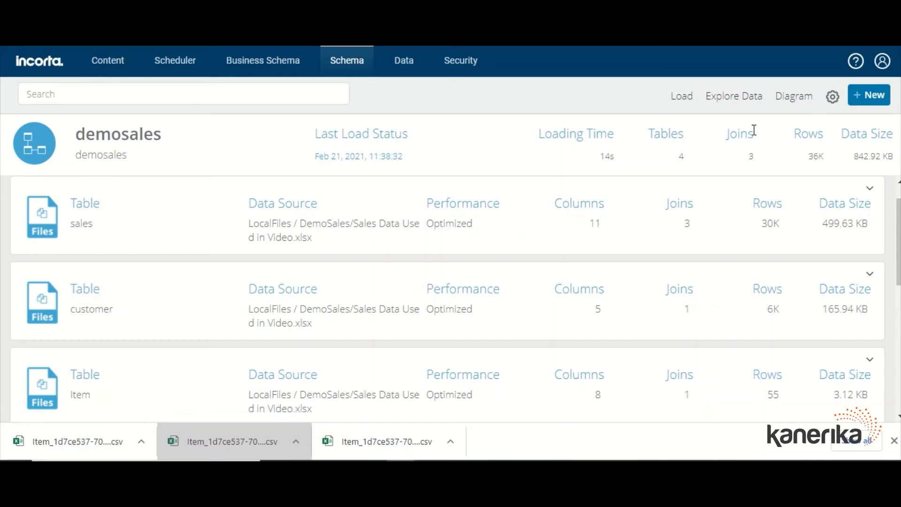
# Step: Check the columns of the demosales sales table in the data explorer and leave it without saving
pyautogui.click(735, 95)
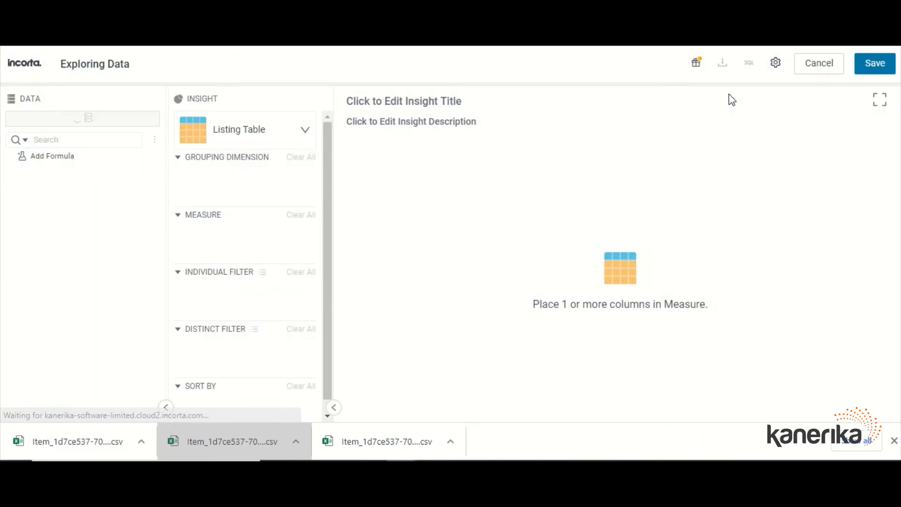
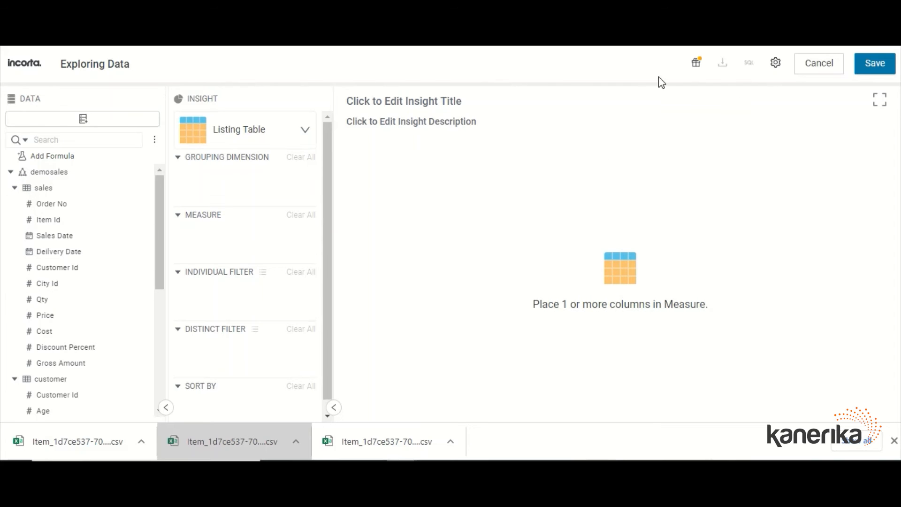
pyautogui.click(815, 69)
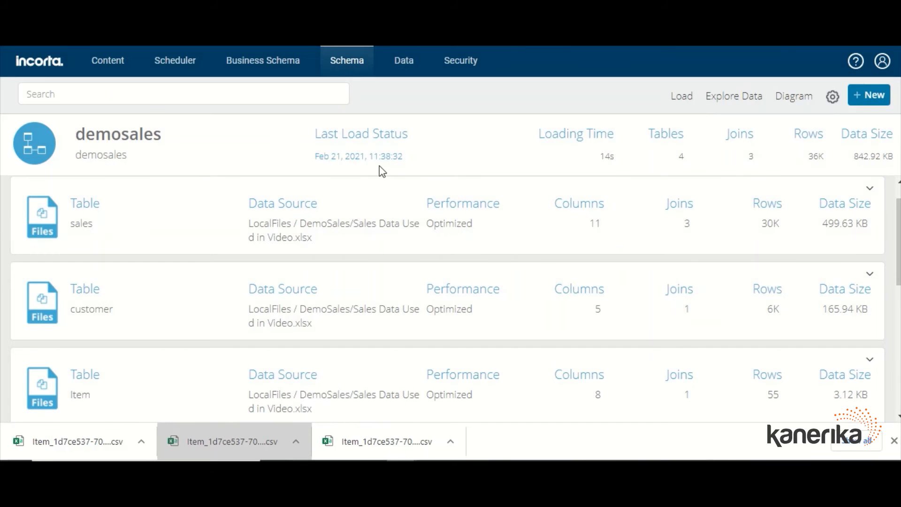
# Step: Reopen the sales table of the demosales schema and add another formula column
pyautogui.click(80, 225)
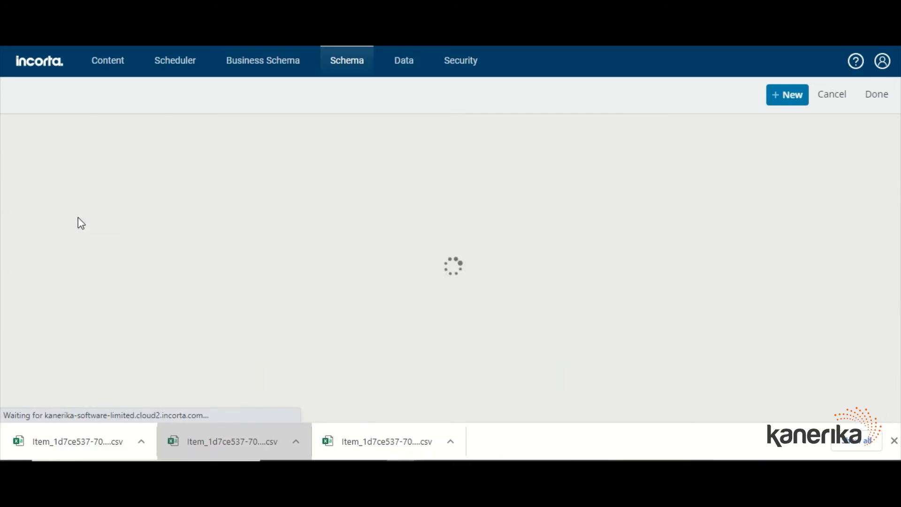
pyautogui.scroll(-10, 128, 226)
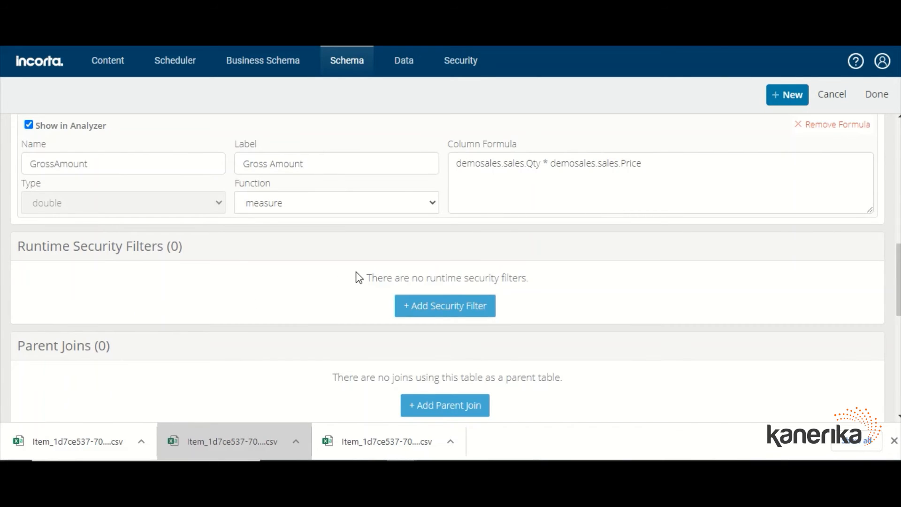
pyautogui.scroll(1, 581, 268)
pyautogui.scroll(2, 563, 195)
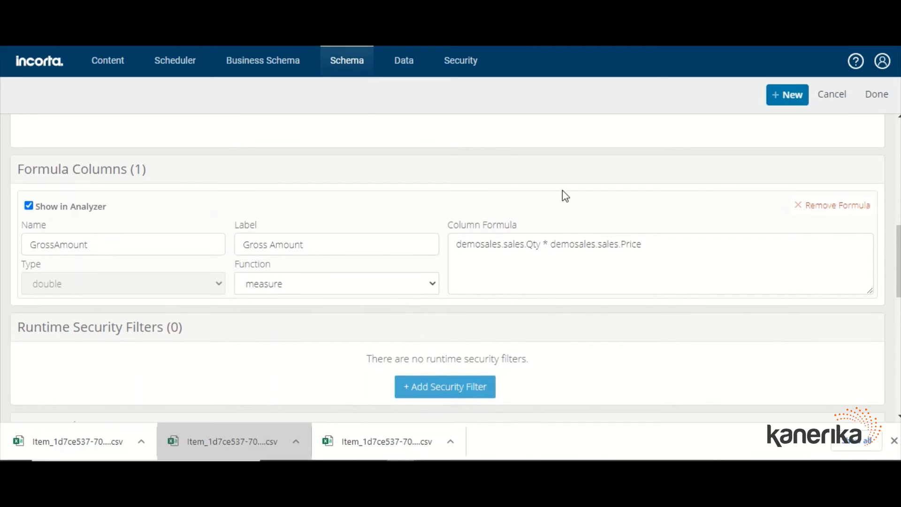
pyautogui.click(780, 99)
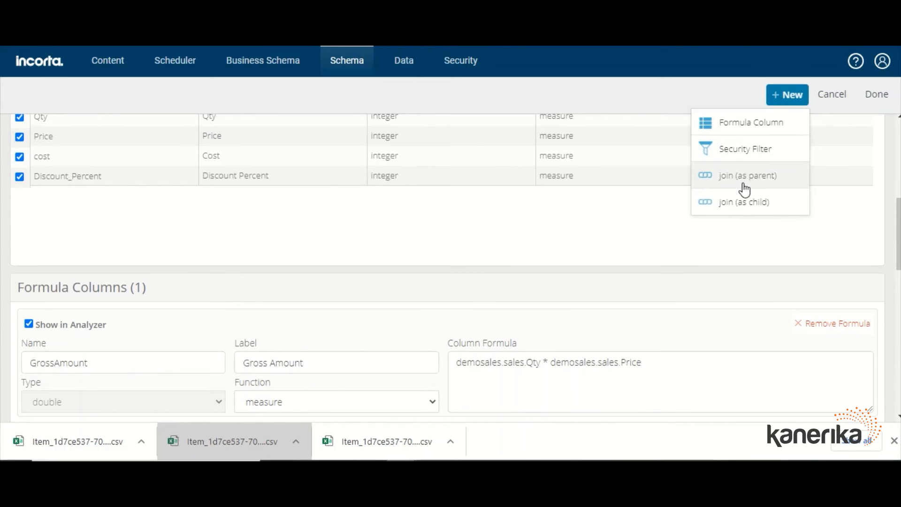
pyautogui.click(742, 126)
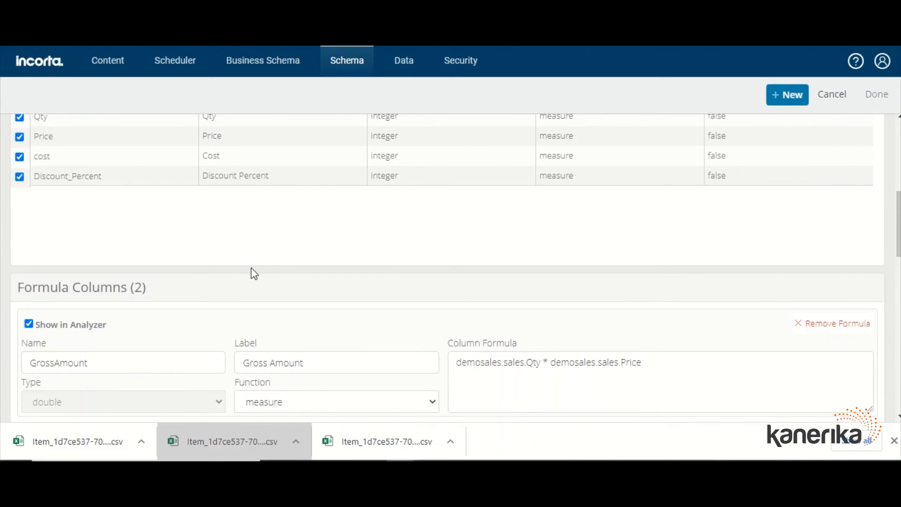
# Step: Name the new formula column DiscountAmt, label it Discount Amount and choose its function
pyautogui.scroll(-3, 209, 281)
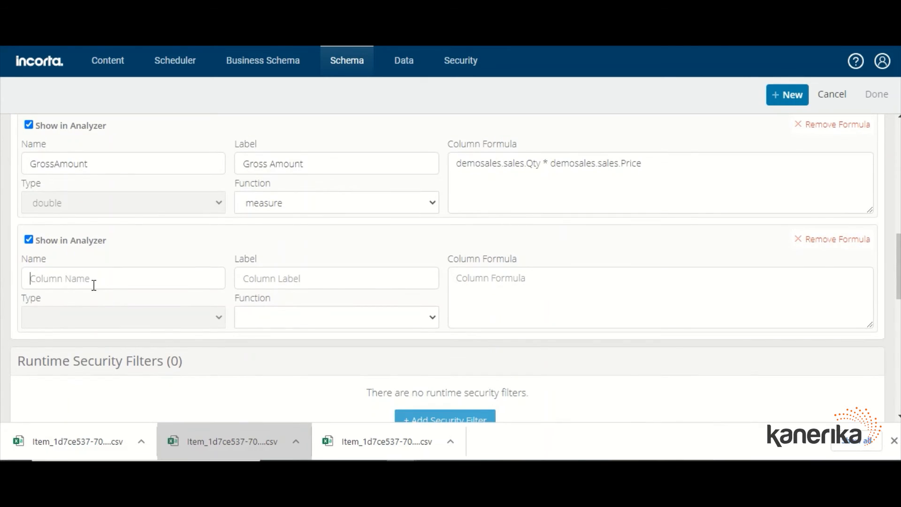
pyautogui.write('Discount A')
pyautogui.press('BackSpace')
pyautogui.press('BackSpace')
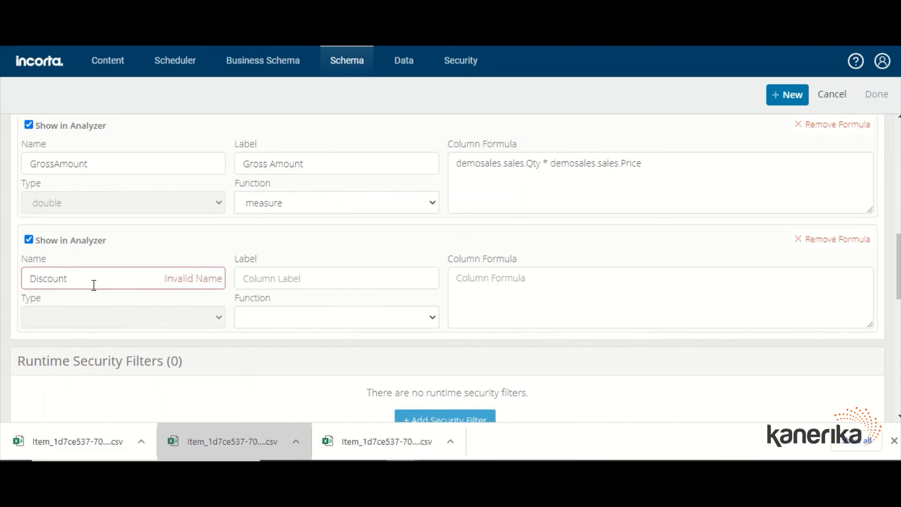
pyautogui.write('Amt')
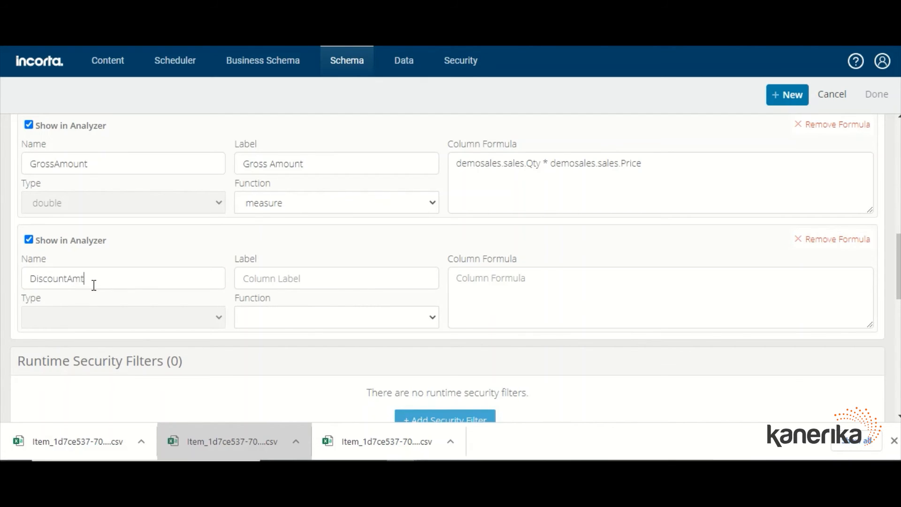
pyautogui.press('Tab')
pyautogui.write('Discount Amount')
pyautogui.click(319, 322)
pyautogui.click(247, 374)
# Step: Define the Discount Amount column formula as demosales.sales.Discount_Percent*(demosales.sales.Qty*demosales.sales.Price)/100, then validate and save it
pyautogui.click(501, 297)
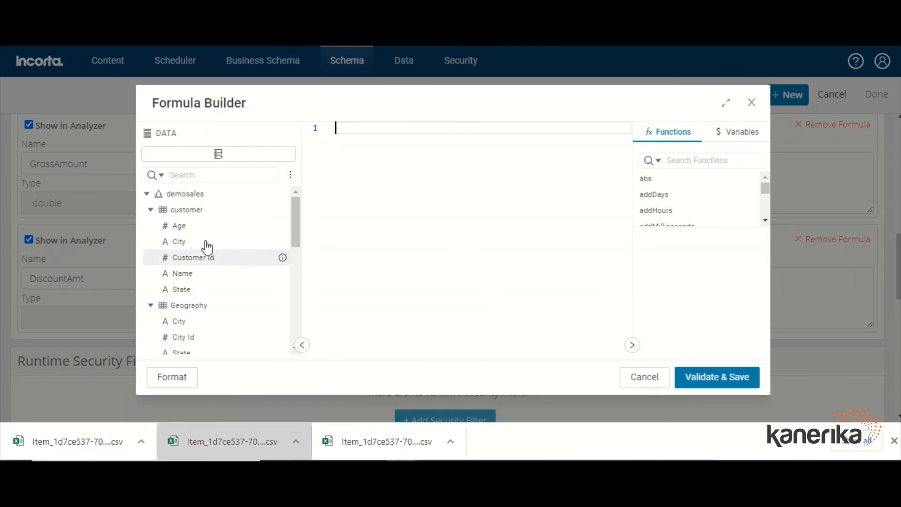
pyautogui.scroll(-3, 209, 277)
pyautogui.scroll(-2, 210, 292)
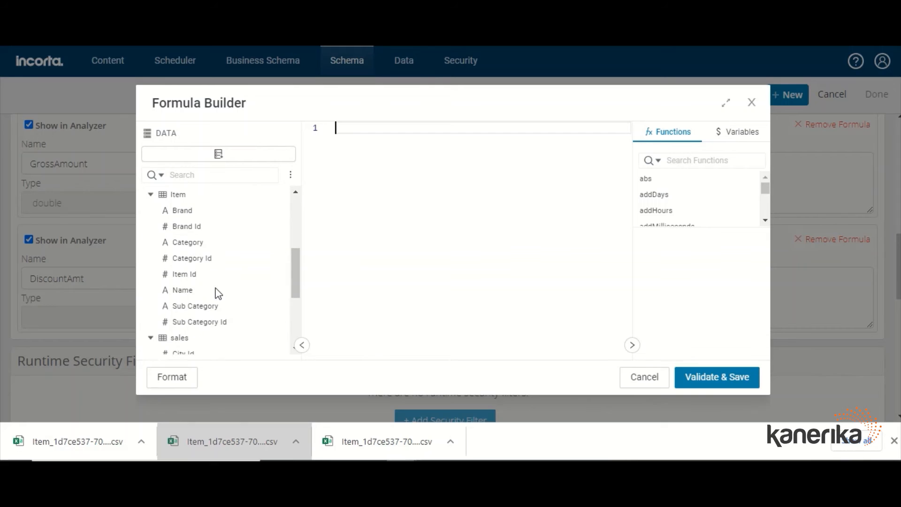
pyautogui.scroll(3, 223, 258)
pyautogui.scroll(1, 221, 258)
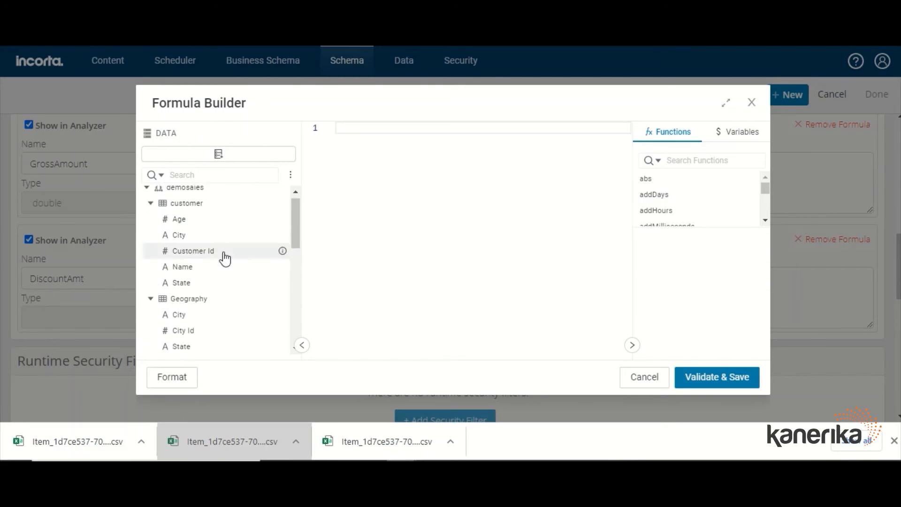
pyautogui.scroll(-5, 222, 263)
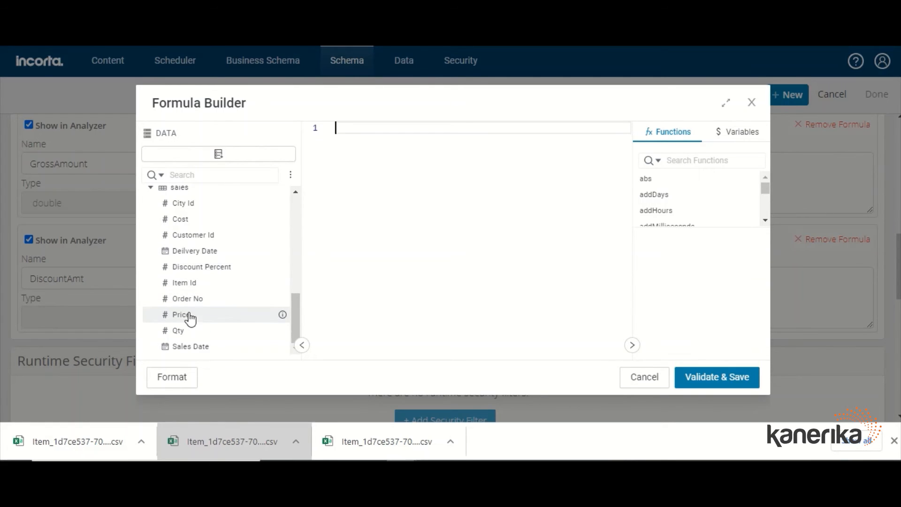
pyautogui.moveTo(207, 275); pyautogui.dragTo(338, 136)
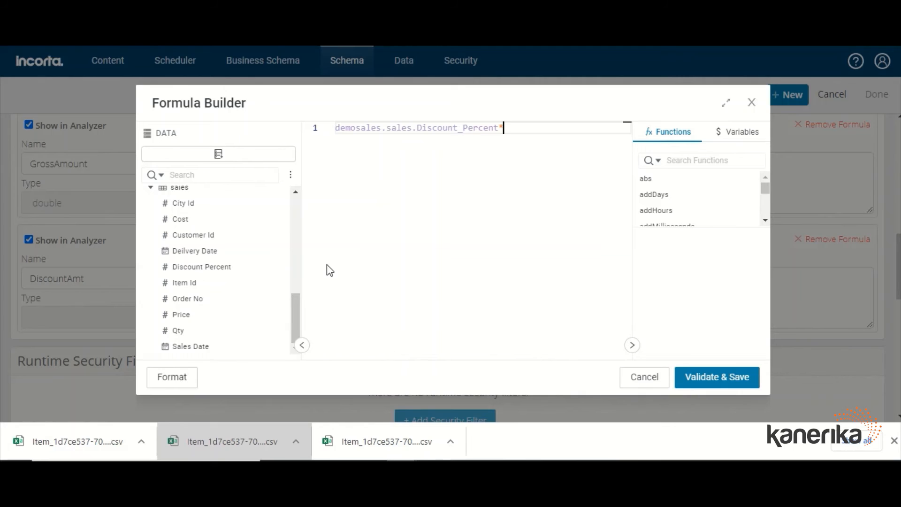
pyautogui.write('(')
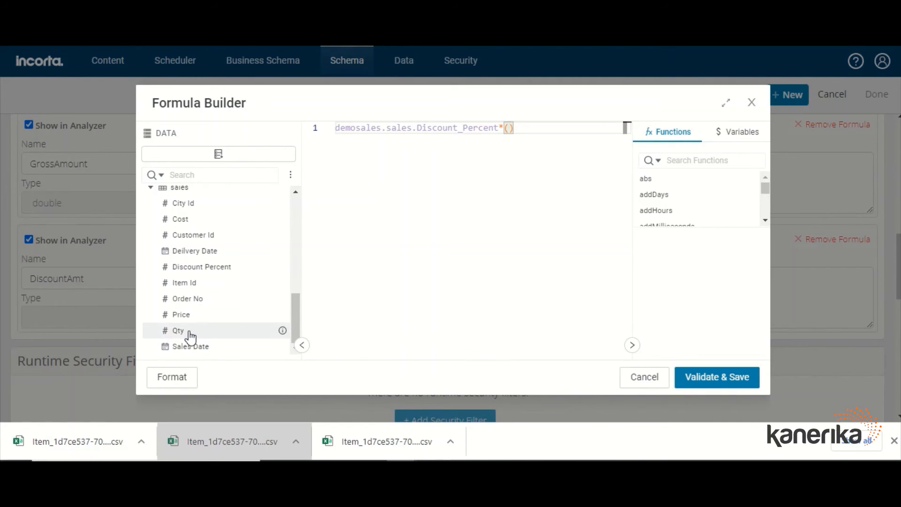
pyautogui.moveTo(173, 337); pyautogui.dragTo(511, 135)
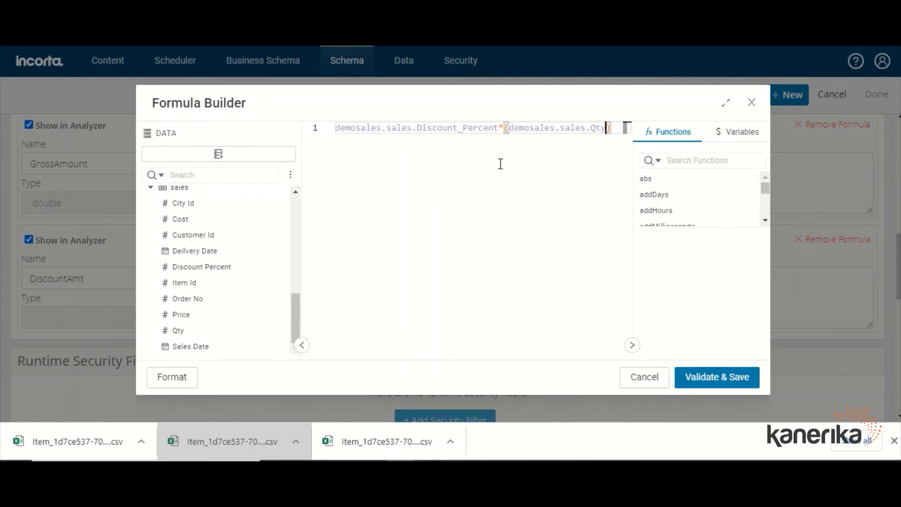
pyautogui.write('*')
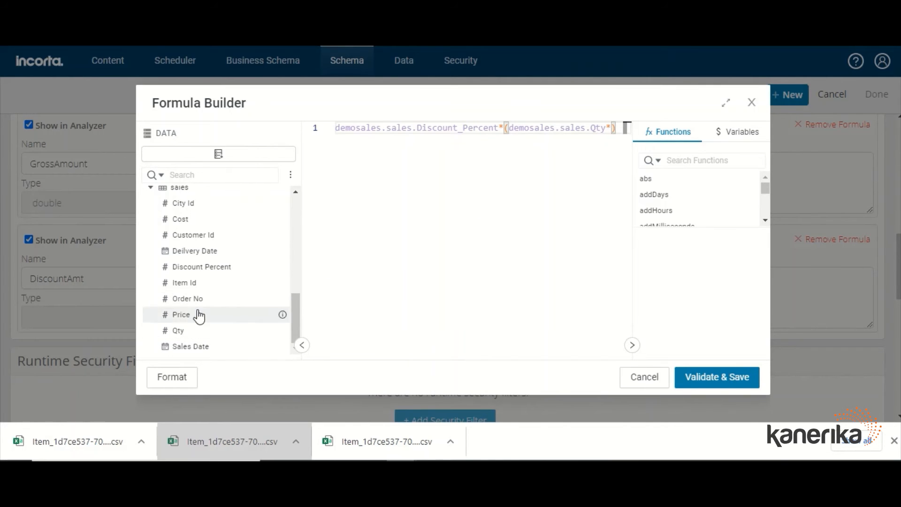
pyautogui.moveTo(199, 316); pyautogui.dragTo(613, 131)
pyautogui.write('/100')
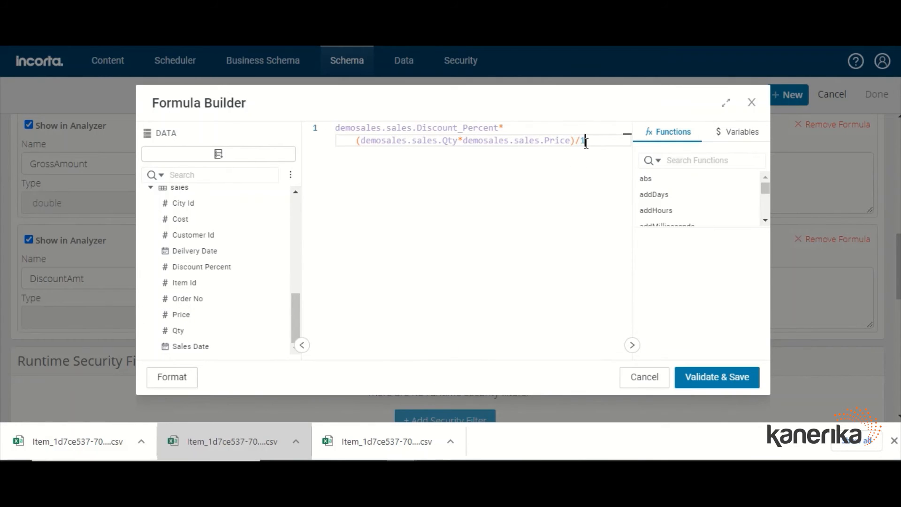
pyautogui.click(732, 378)
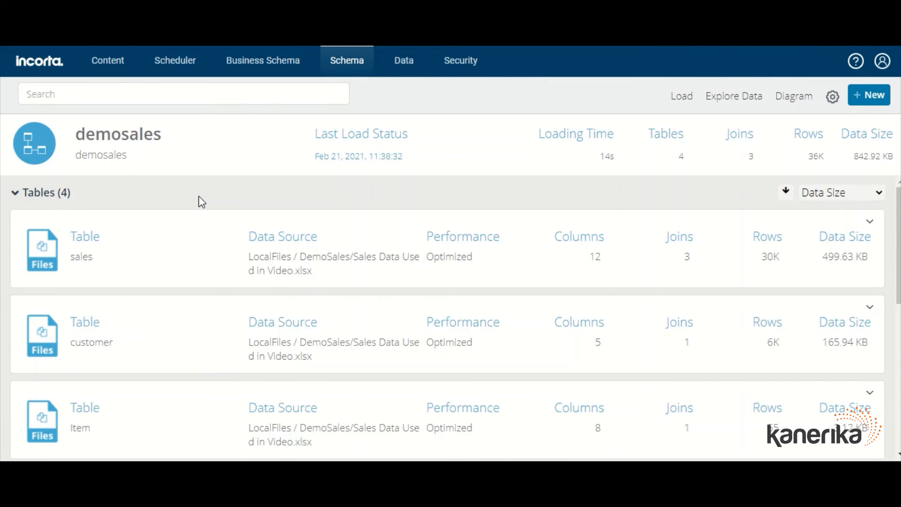
# Step: Delete the existing SalesDemo business schema
pyautogui.click(250, 71)
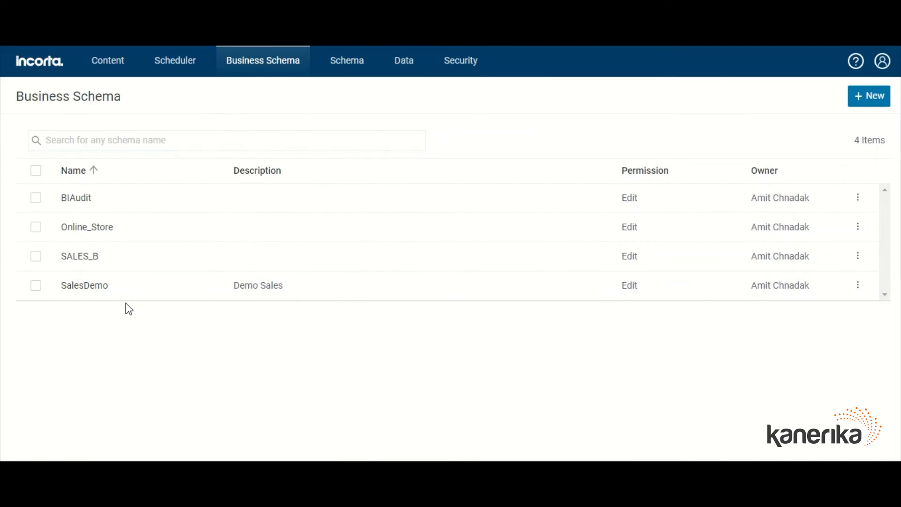
pyautogui.click(856, 292)
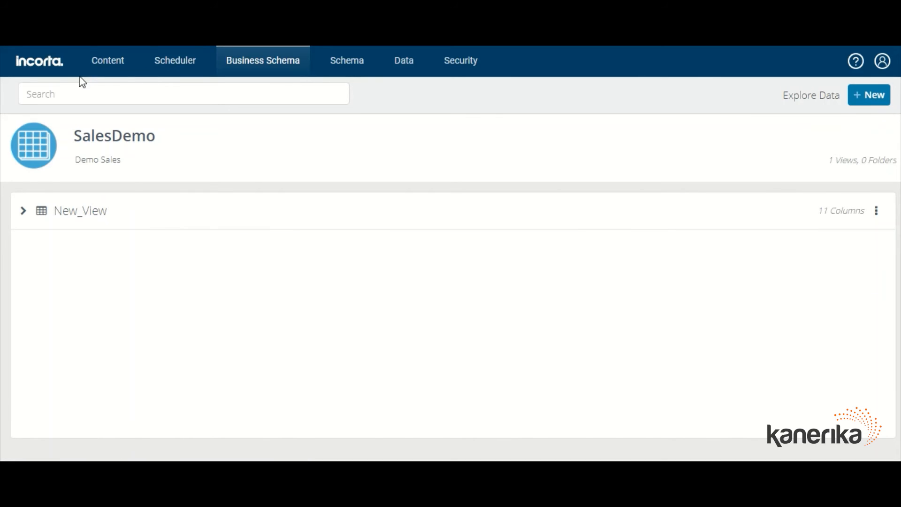
pyautogui.click(270, 66)
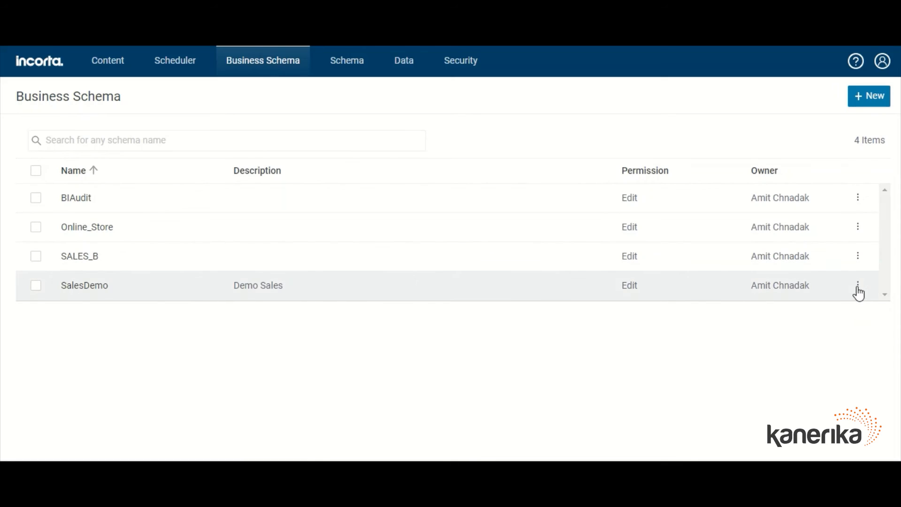
pyautogui.click(859, 287)
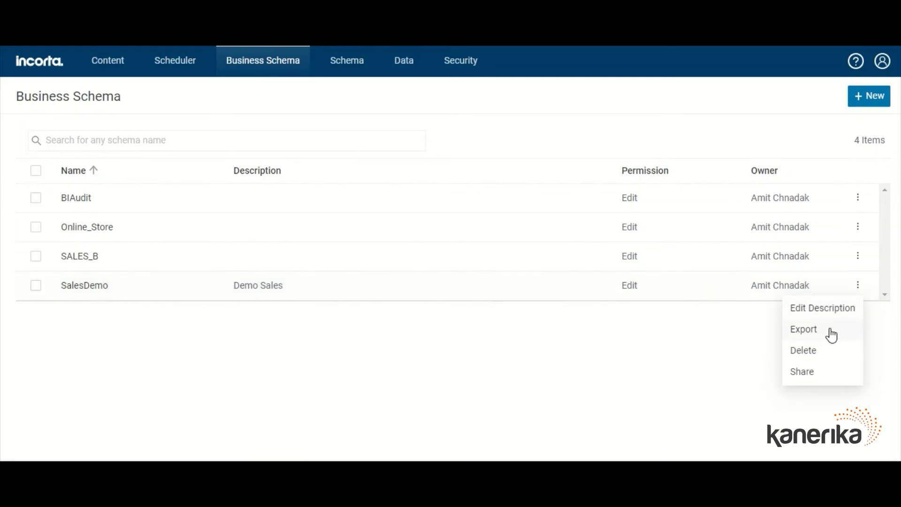
pyautogui.click(813, 357)
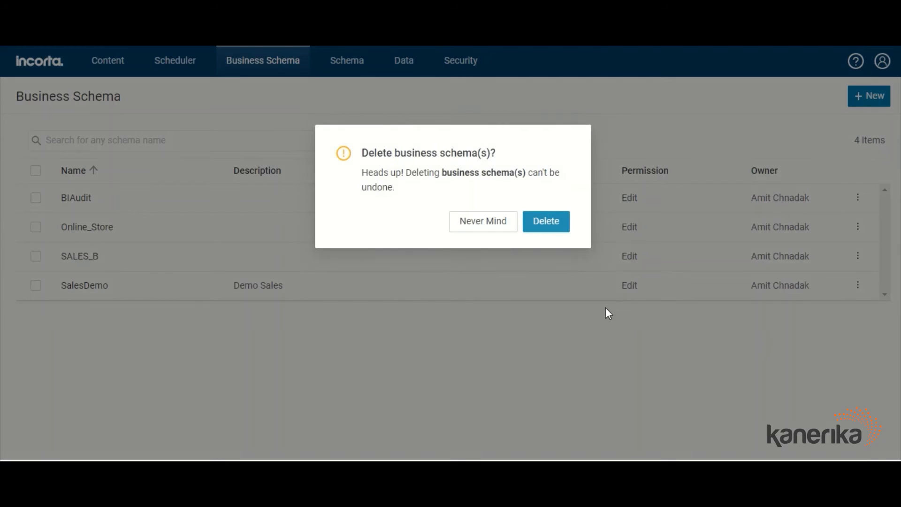
pyautogui.click(547, 229)
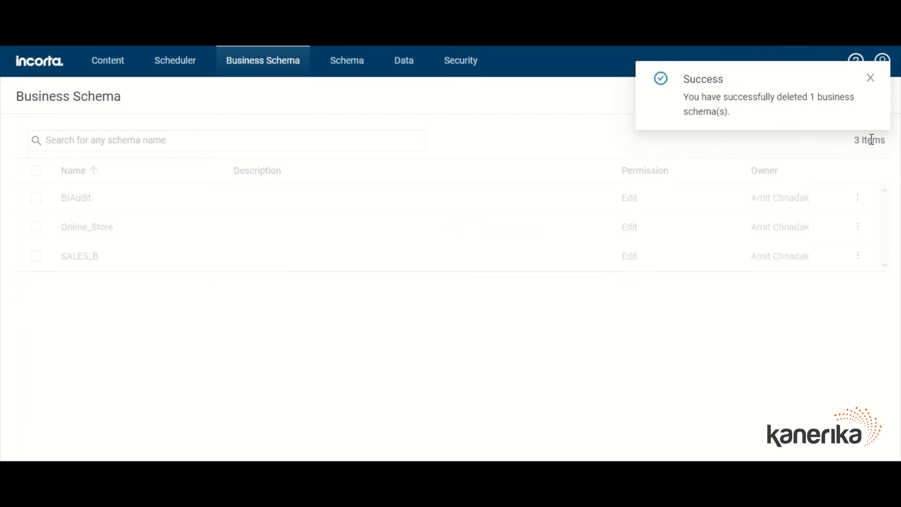
pyautogui.click(870, 78)
# Step: Create a business schema named SalesDemo with the description Sales Demo
pyautogui.click(871, 101)
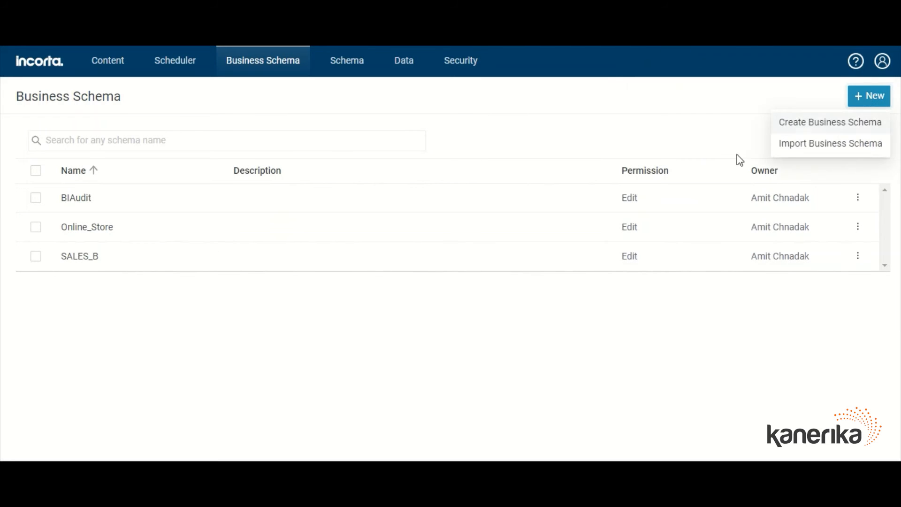
pyautogui.click(801, 131)
pyautogui.click(349, 226)
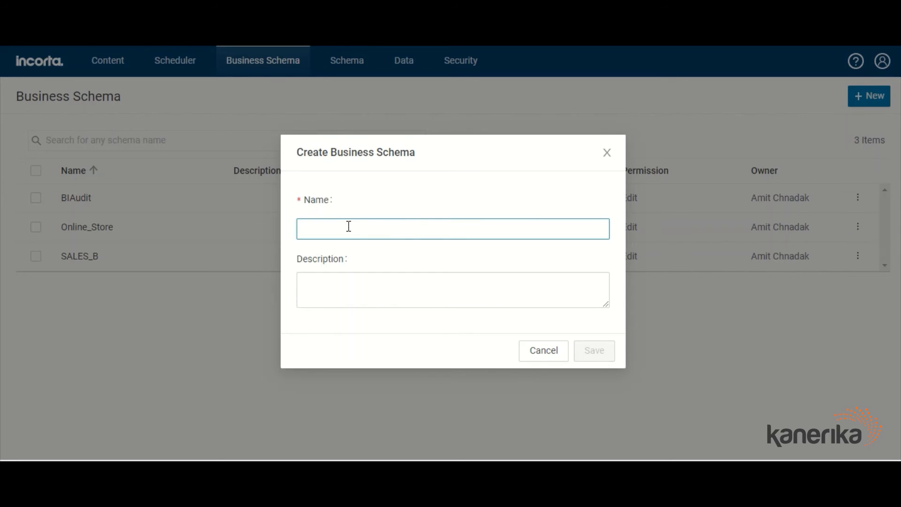
pyautogui.write('DemoSales')
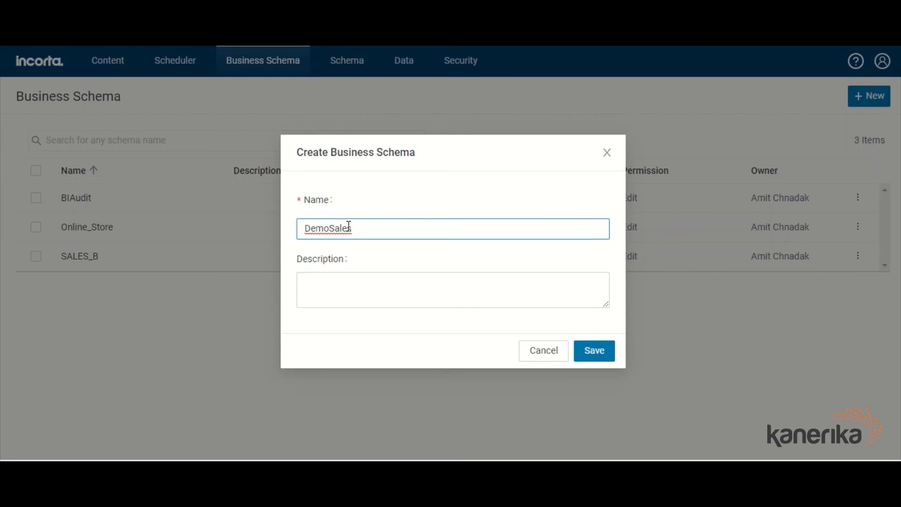
pyautogui.hotkey('shift', 'Left')
pyautogui.hotkey('shift', 'Left')
pyautogui.press('BackSpace')
pyautogui.press('Tab')
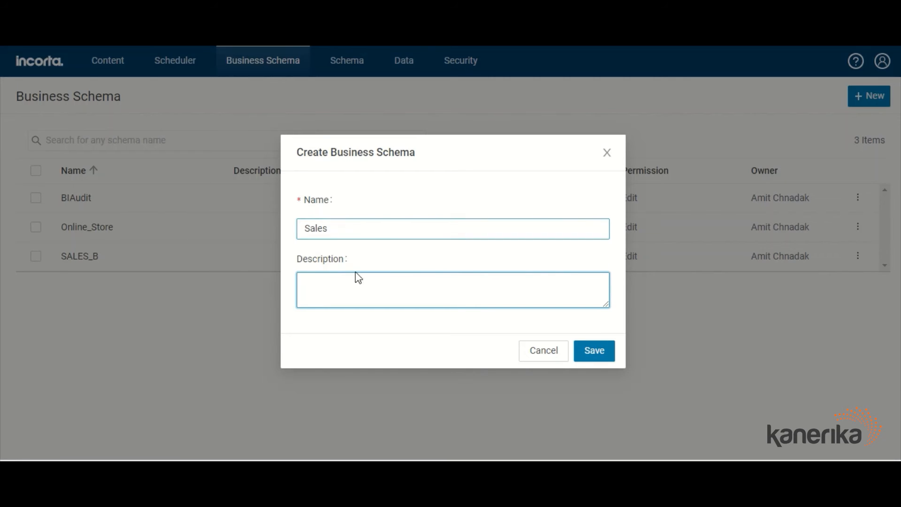
pyautogui.click(348, 229)
pyautogui.write('Demo')
pyautogui.click(341, 282)
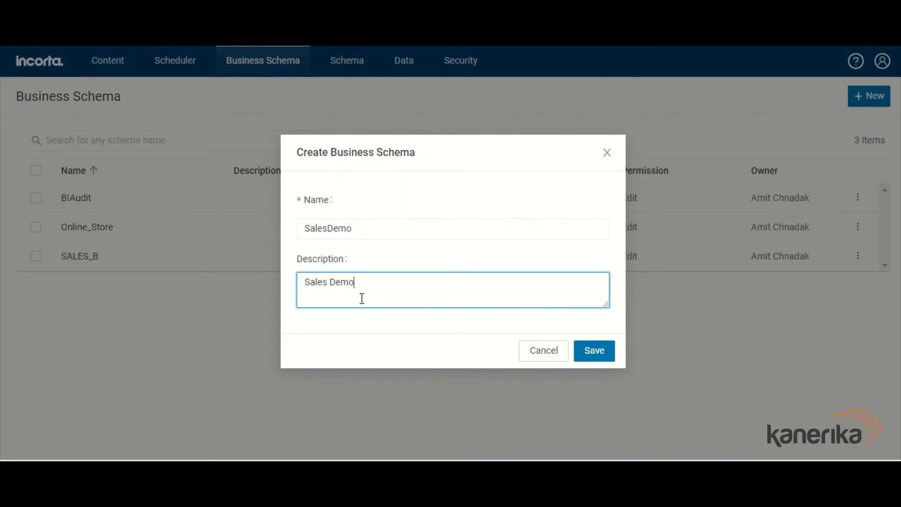
pyautogui.click(594, 350)
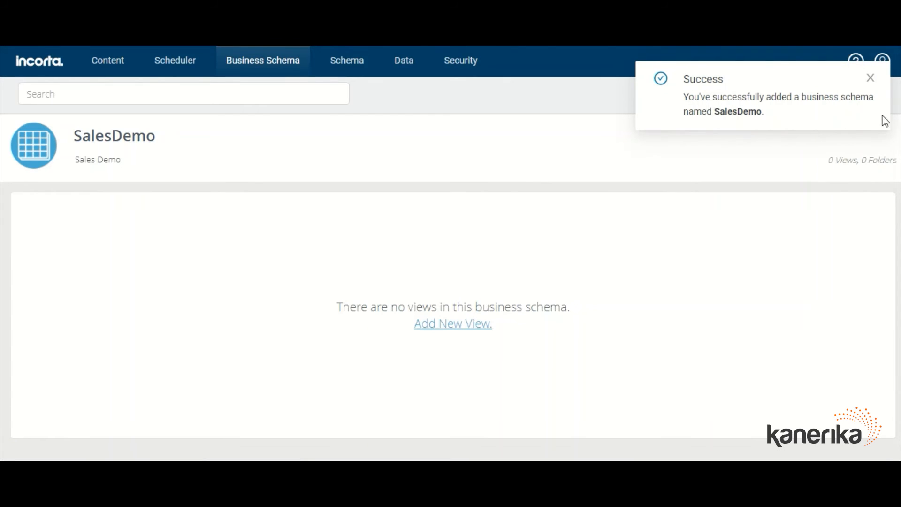
pyautogui.click(872, 82)
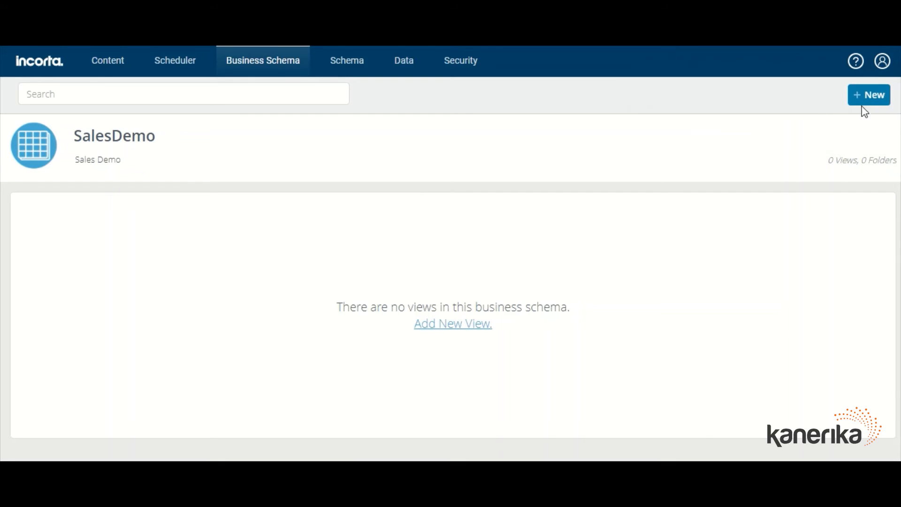
# Step: Add a new view to SalesDemo and make the demosales tables customer, Geography, Item and sales available as column sources
pyautogui.click(879, 98)
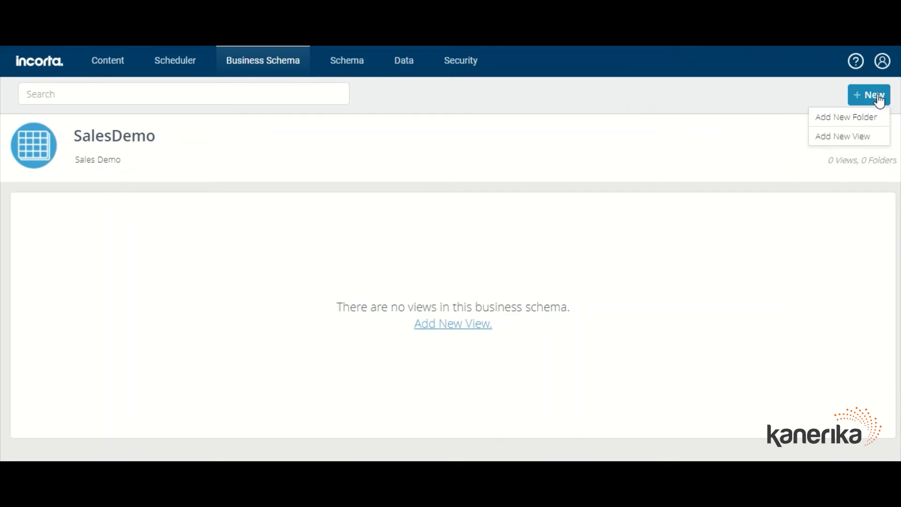
pyautogui.click(845, 137)
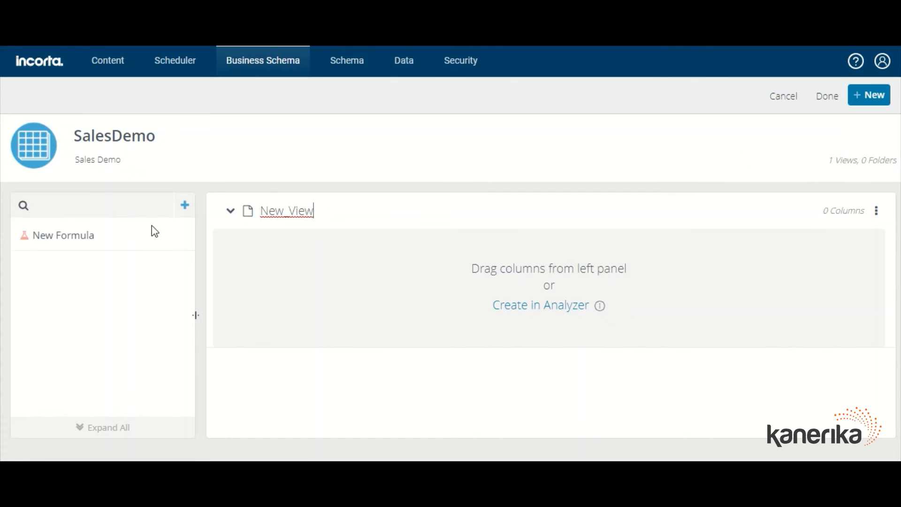
pyautogui.click(185, 205)
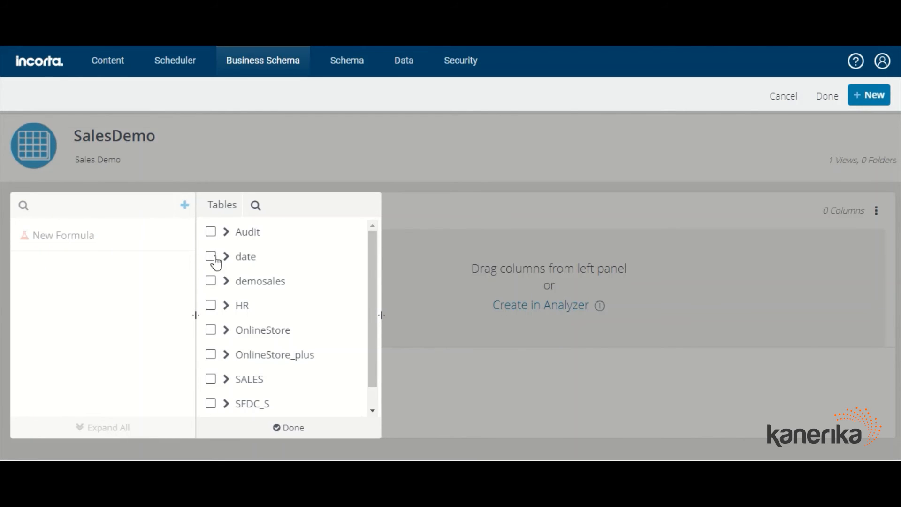
pyautogui.scroll(-1, 268, 296)
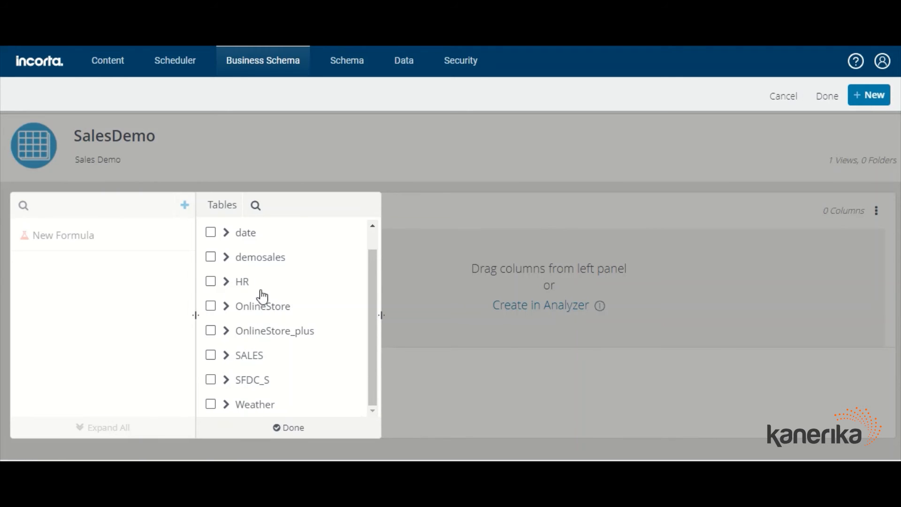
pyautogui.scroll(1, 261, 294)
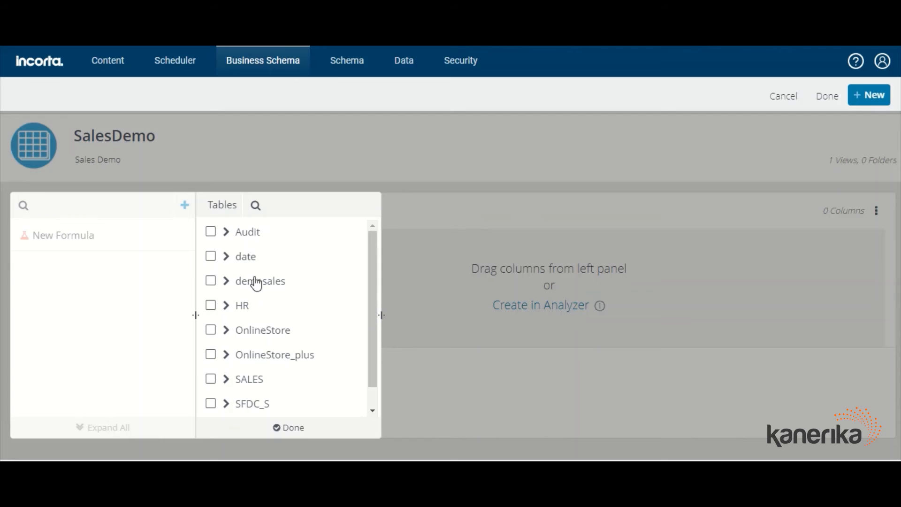
pyautogui.scroll(-1, 250, 331)
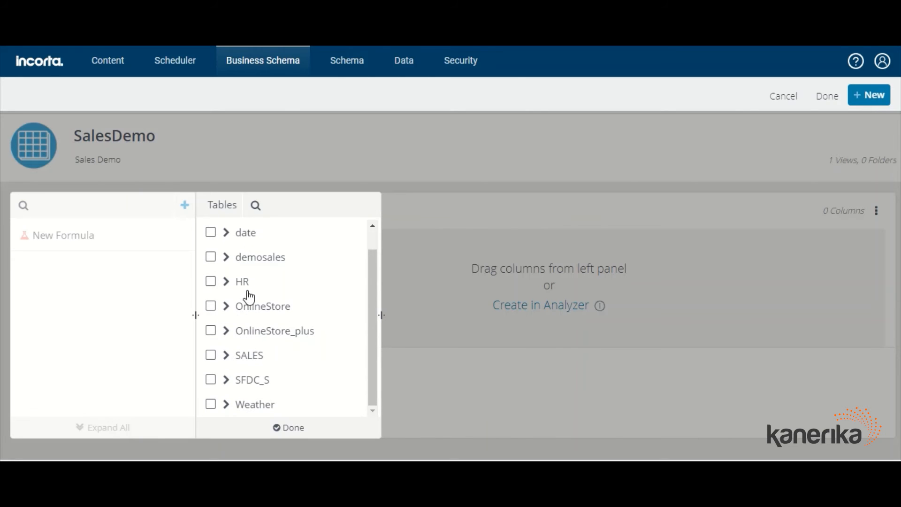
pyautogui.click(230, 259)
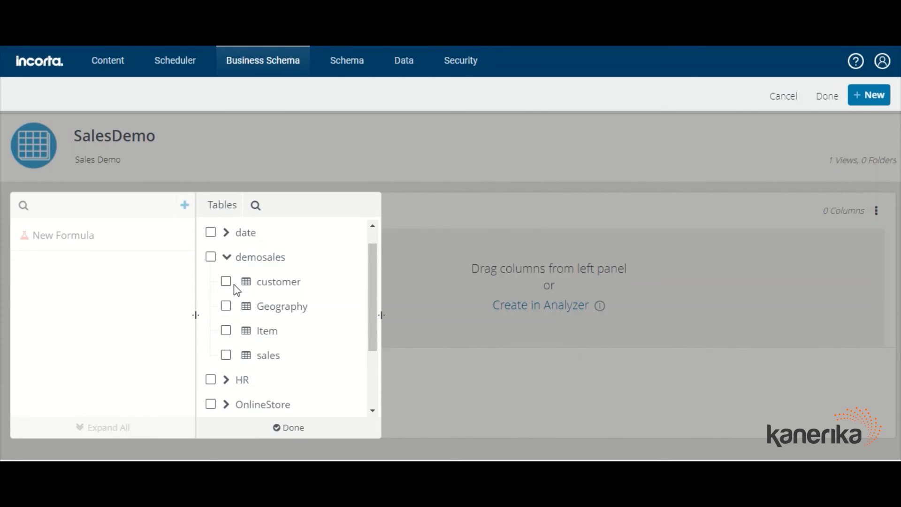
pyautogui.click(227, 282)
pyautogui.click(227, 306)
pyautogui.click(226, 331)
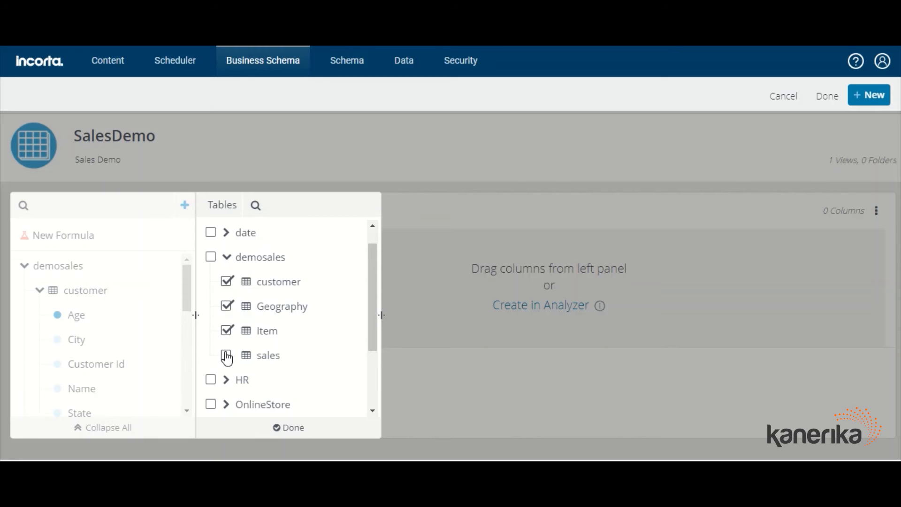
pyautogui.click(226, 356)
pyautogui.click(284, 428)
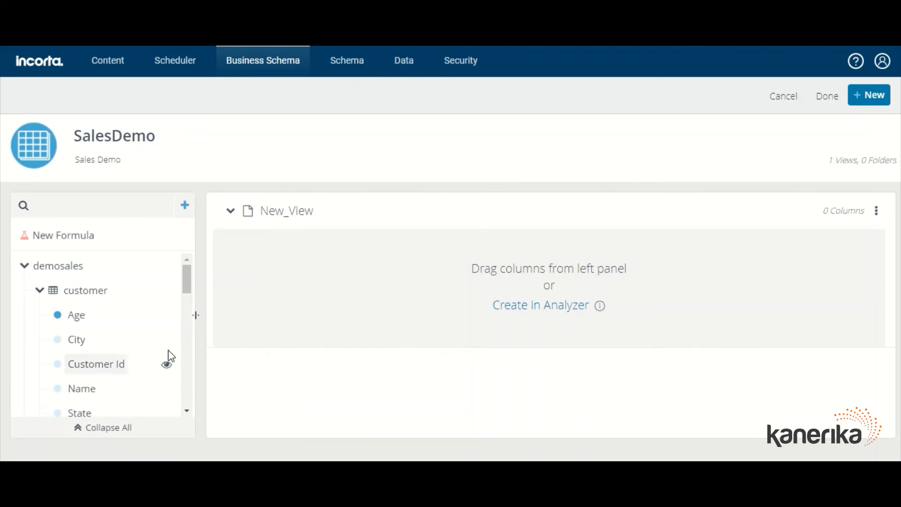
# Step: Add the customer table's Name column to the view, naming it CustName with the label Customer Name
pyautogui.scroll(-1, 121, 317)
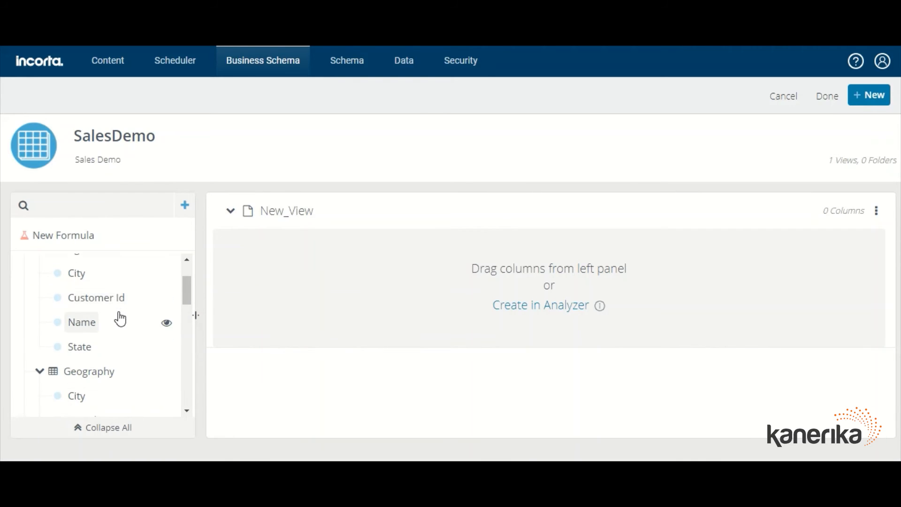
pyautogui.scroll(2, 117, 317)
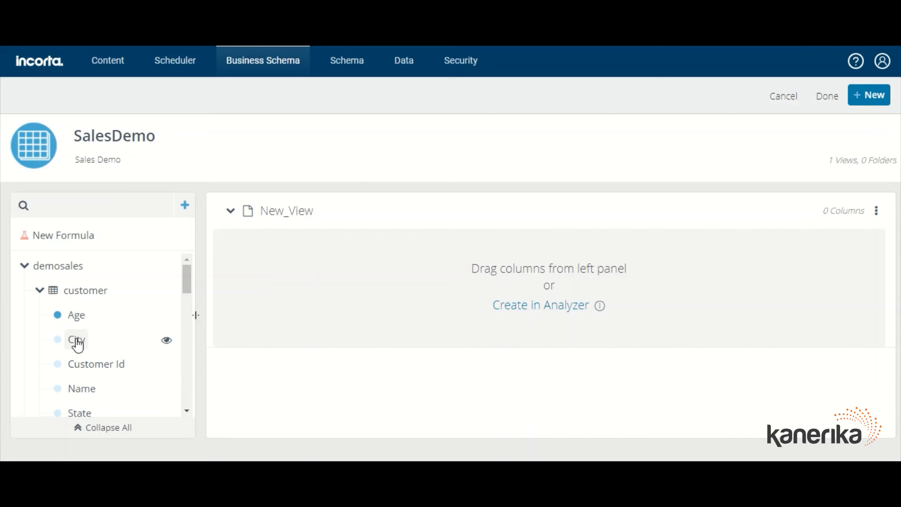
pyautogui.scroll(-2, 105, 332)
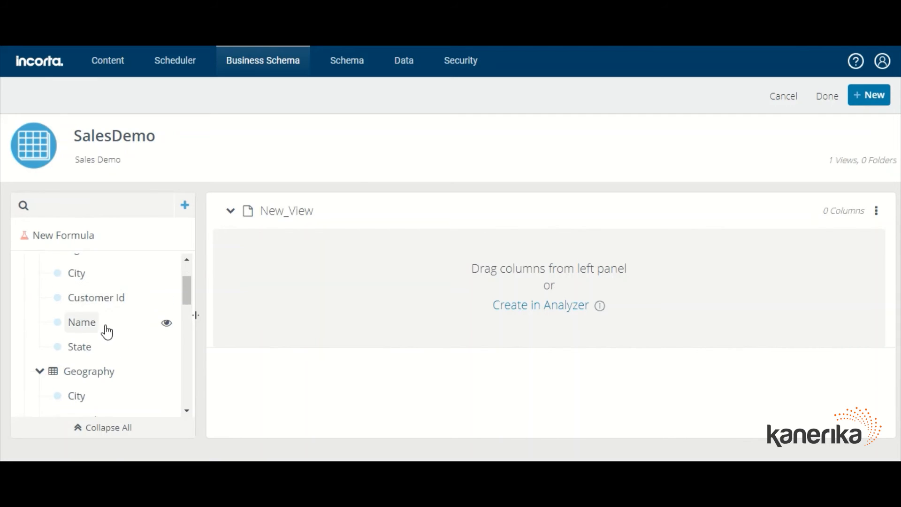
pyautogui.moveTo(85, 330); pyautogui.dragTo(252, 272)
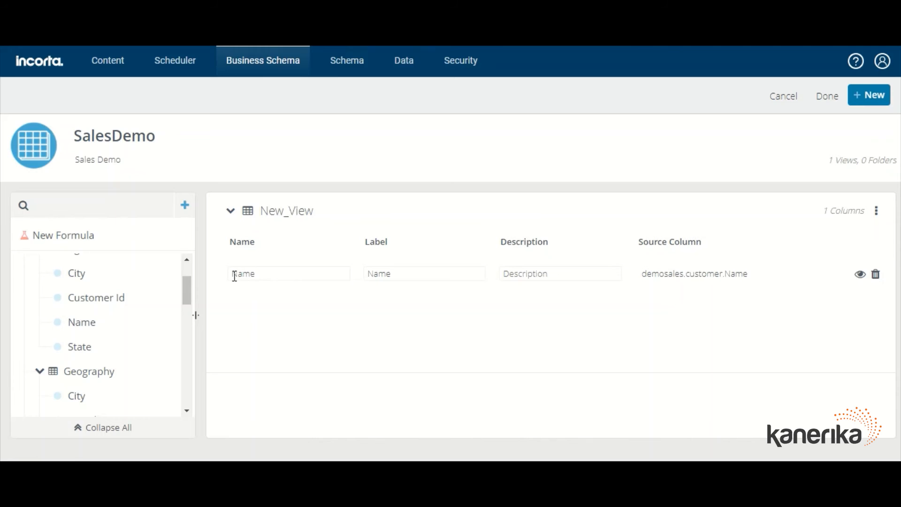
pyautogui.click(234, 277)
pyautogui.write('Cust')
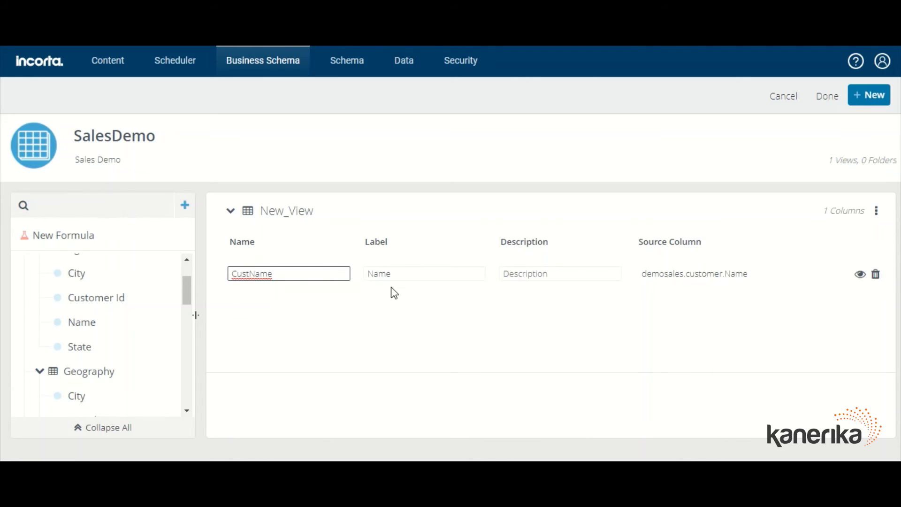
pyautogui.click(368, 274)
pyautogui.write('Customer')
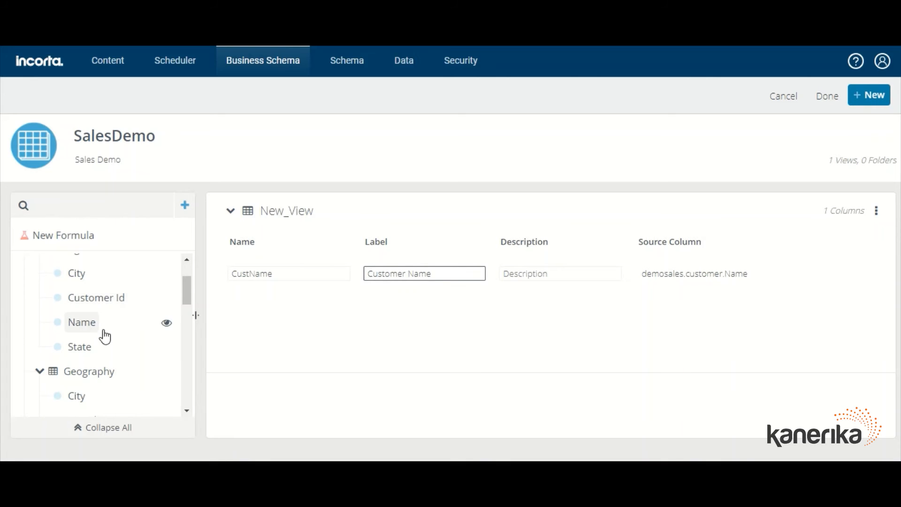
# Step: Add the State and City columns from the Geography table to the view
pyautogui.scroll(2, 110, 328)
pyautogui.scroll(-4, 111, 318)
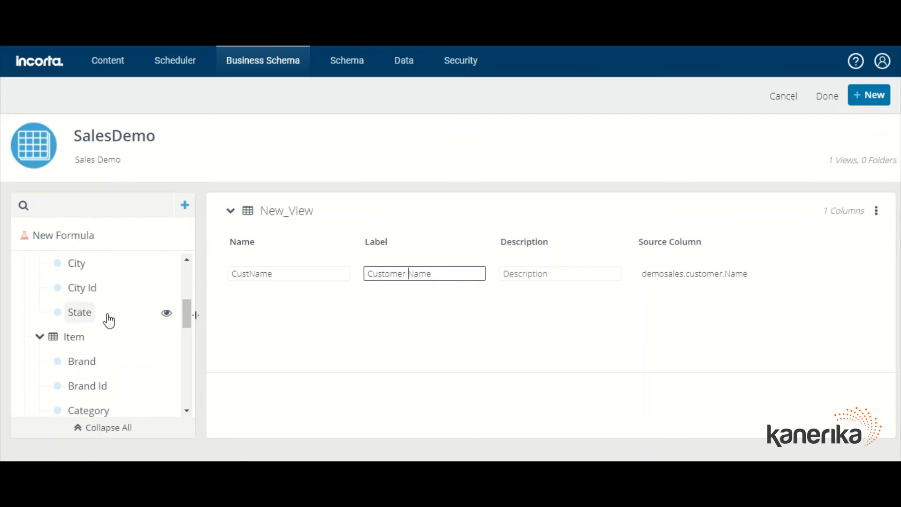
pyautogui.moveTo(97, 316); pyautogui.dragTo(221, 302)
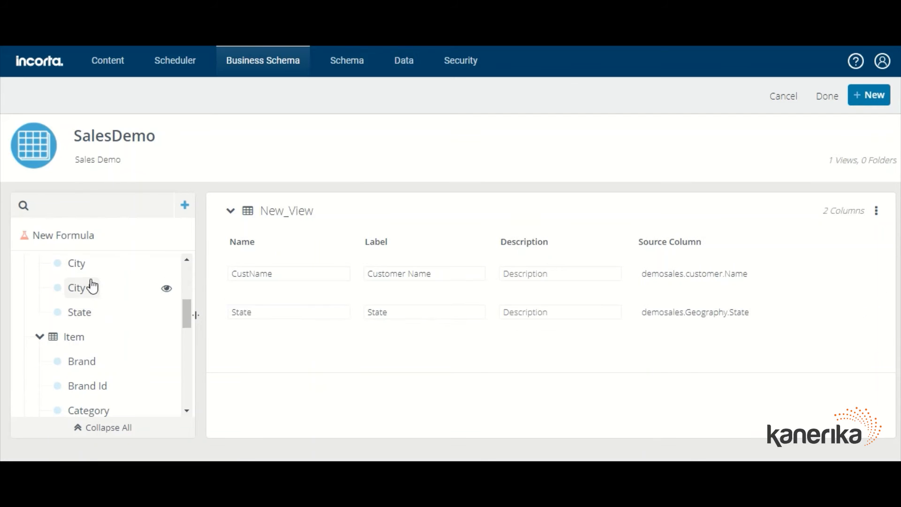
pyautogui.moveTo(79, 263); pyautogui.dragTo(241, 311)
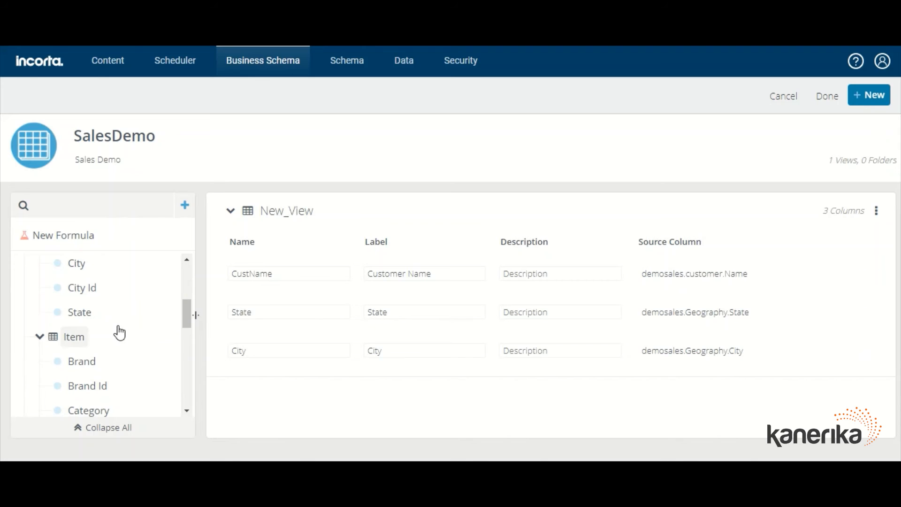
# Step: Add the Brand, Category, Sub Category and Name columns from the Item table to the view
pyautogui.scroll(-3, 89, 321)
pyautogui.moveTo(84, 295); pyautogui.dragTo(236, 365)
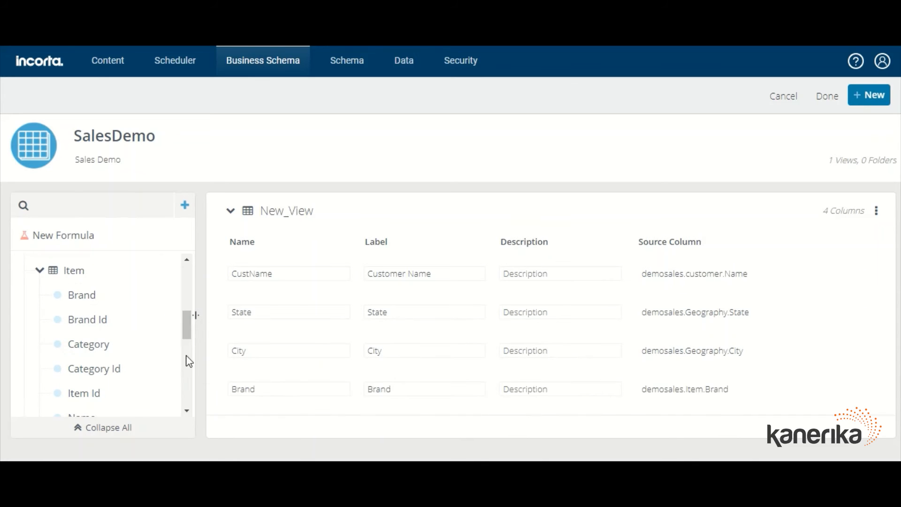
pyautogui.moveTo(94, 350); pyautogui.dragTo(247, 375)
pyautogui.scroll(-2, 125, 373)
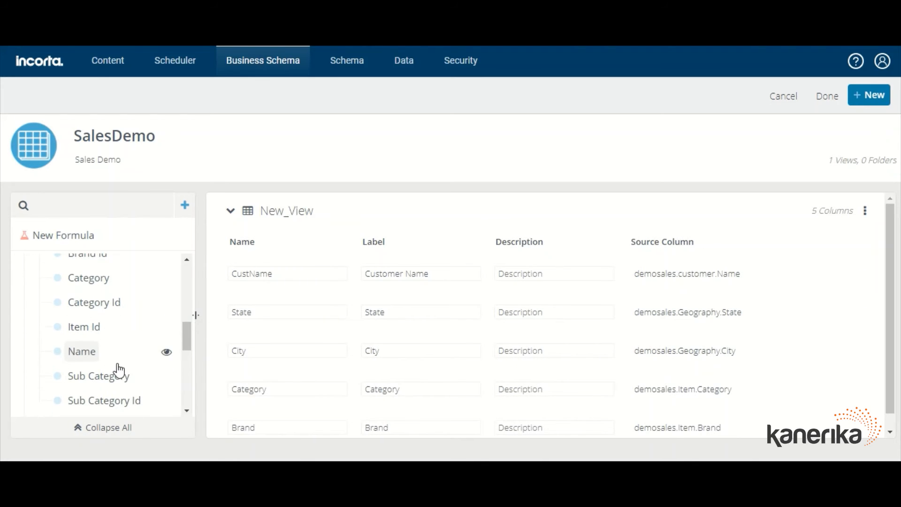
pyautogui.moveTo(91, 384); pyautogui.dragTo(245, 386)
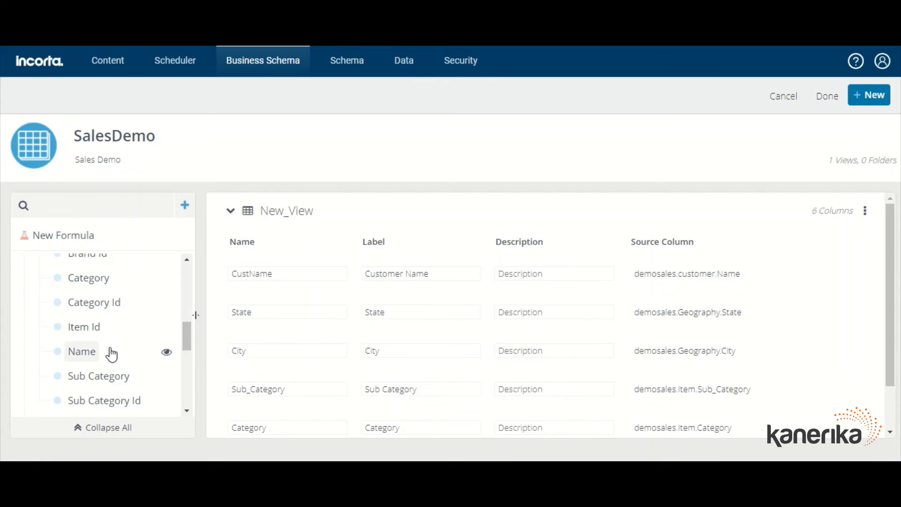
pyautogui.moveTo(94, 357); pyautogui.dragTo(258, 374)
# Step: Rename the view's Item Name column to ItName and label it Item Name
pyautogui.scroll(-2, 244, 371)
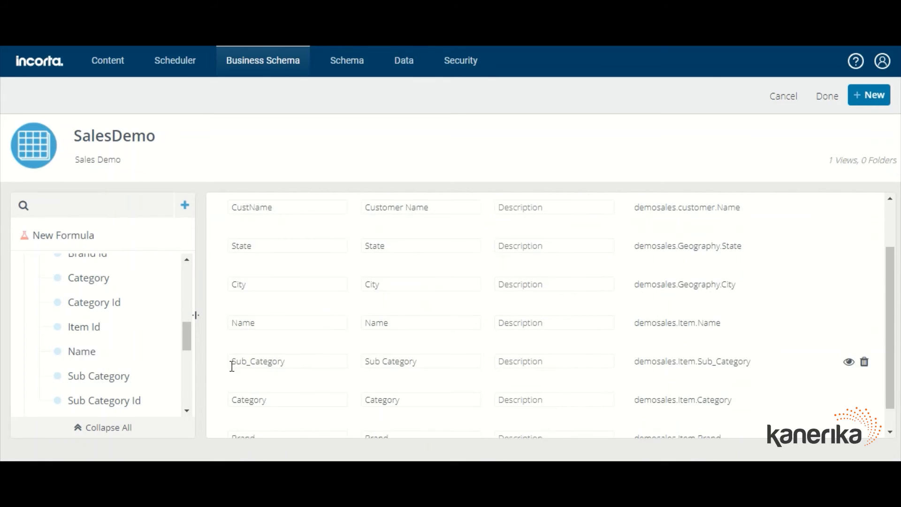
pyautogui.click(234, 324)
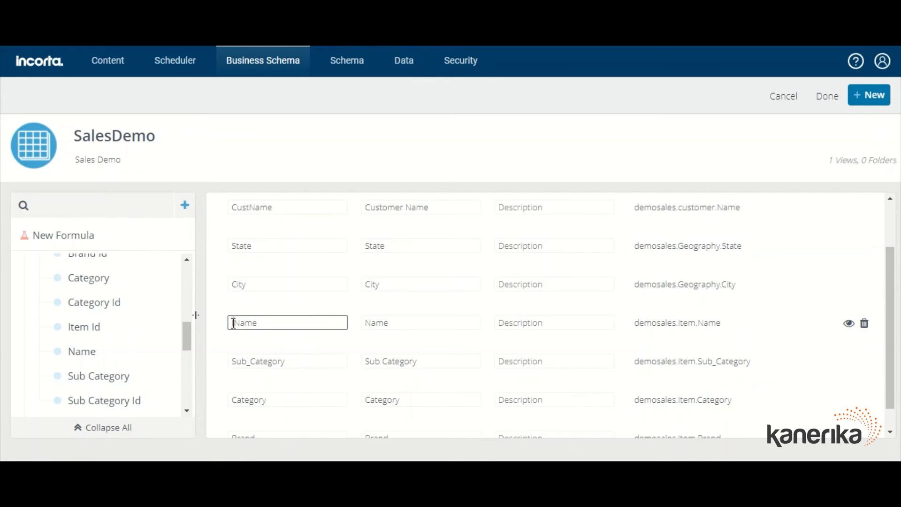
pyautogui.write('It')
pyautogui.click(365, 323)
pyautogui.write('Item')
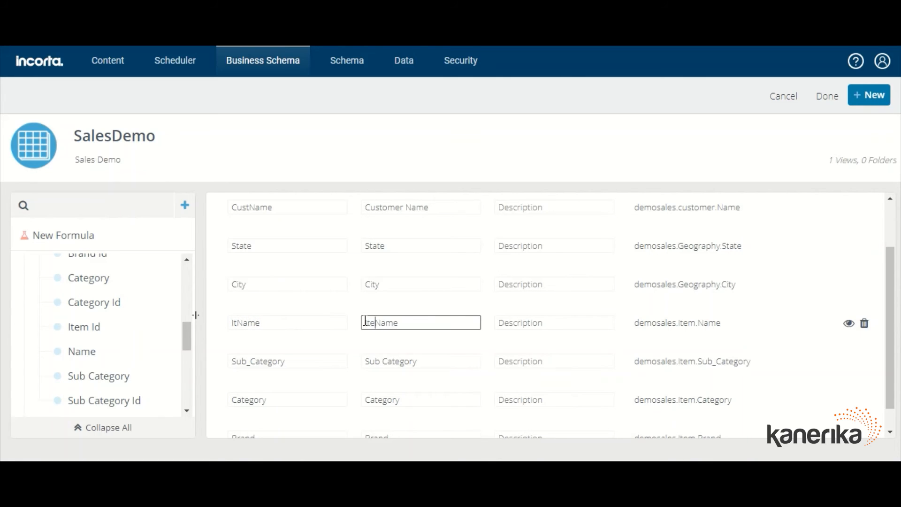
# Step: Add the Discount Amount, Gross Amount and Order No columns from the sales table to the view
pyautogui.scroll(-5, 147, 322)
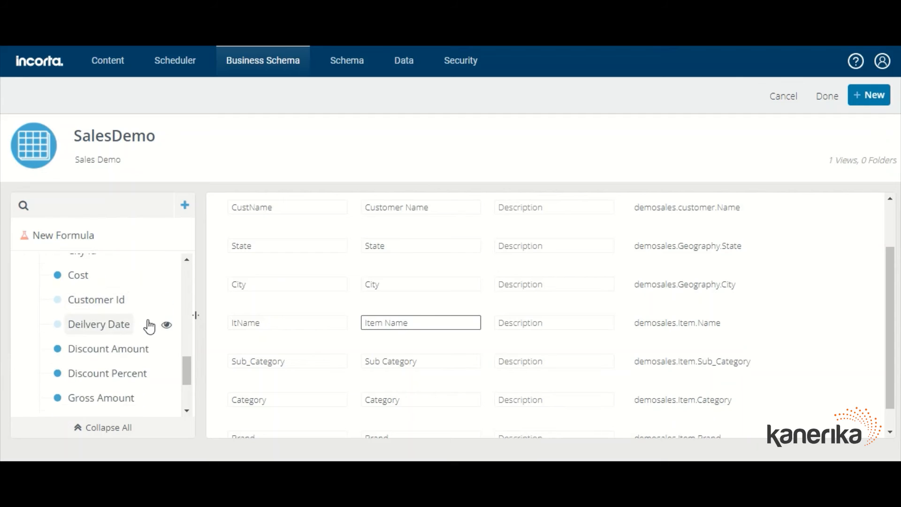
pyautogui.scroll(3, 147, 334)
pyautogui.scroll(-3, 141, 345)
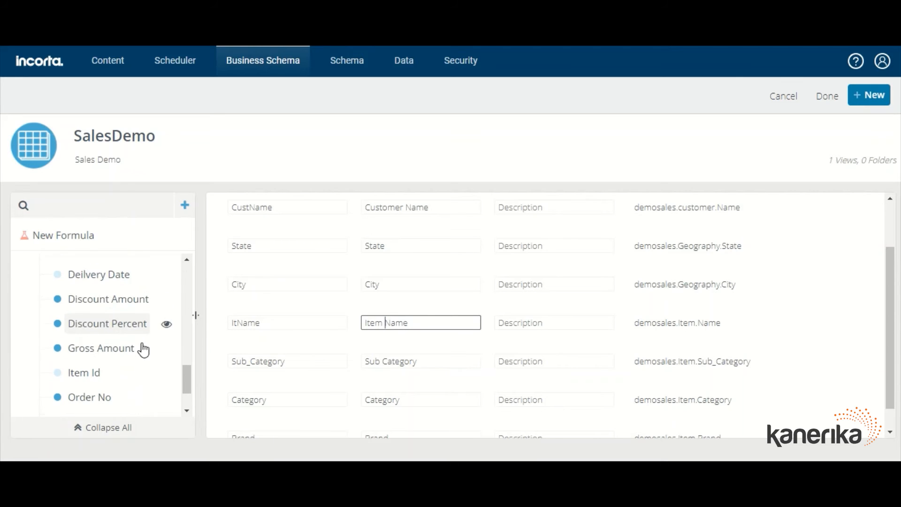
pyautogui.moveTo(118, 302); pyautogui.dragTo(277, 399)
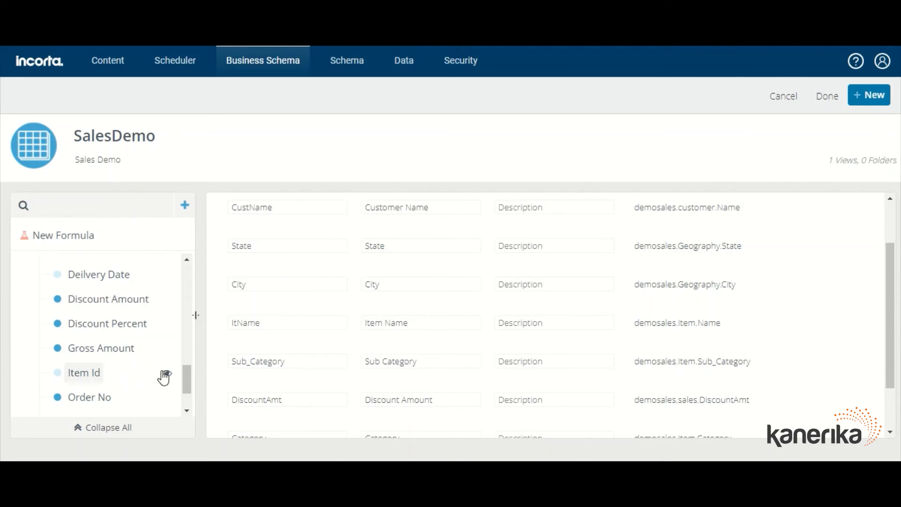
pyautogui.moveTo(112, 350); pyautogui.dragTo(301, 398)
pyautogui.scroll(-3, 282, 383)
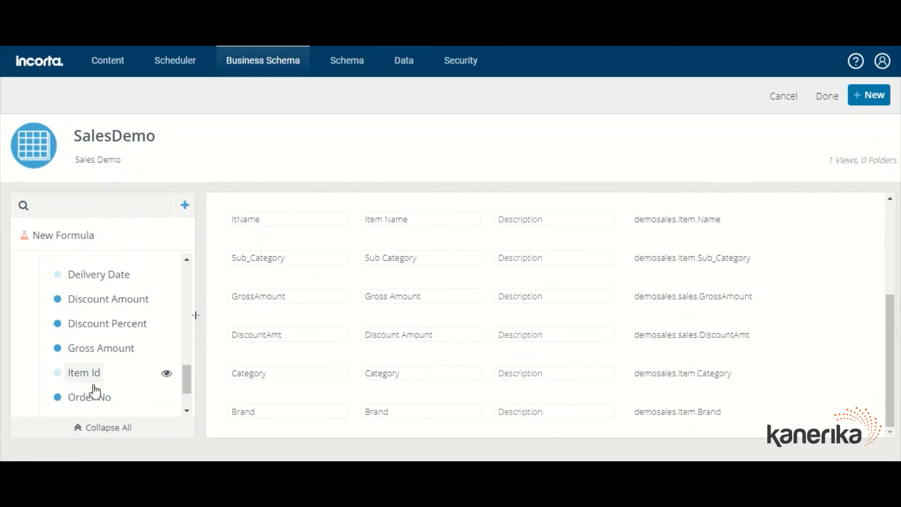
pyautogui.moveTo(90, 397); pyautogui.dragTo(261, 406)
# Step: Add the Qty, Sales Date and Deilvery Date columns from the sales table to the view
pyautogui.scroll(-3, 167, 354)
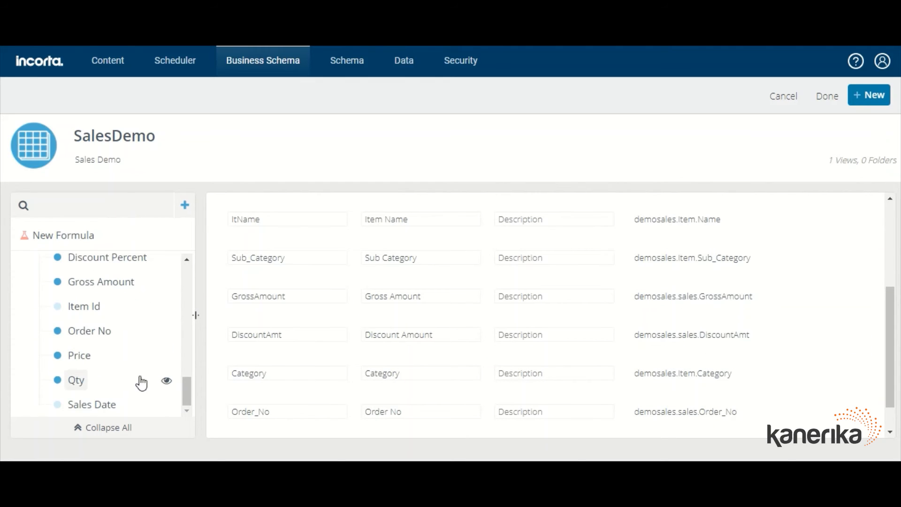
pyautogui.moveTo(84, 384); pyautogui.dragTo(261, 402)
pyautogui.moveTo(120, 404); pyautogui.dragTo(249, 400)
pyautogui.scroll(4, 100, 370)
pyautogui.scroll(-3, 115, 369)
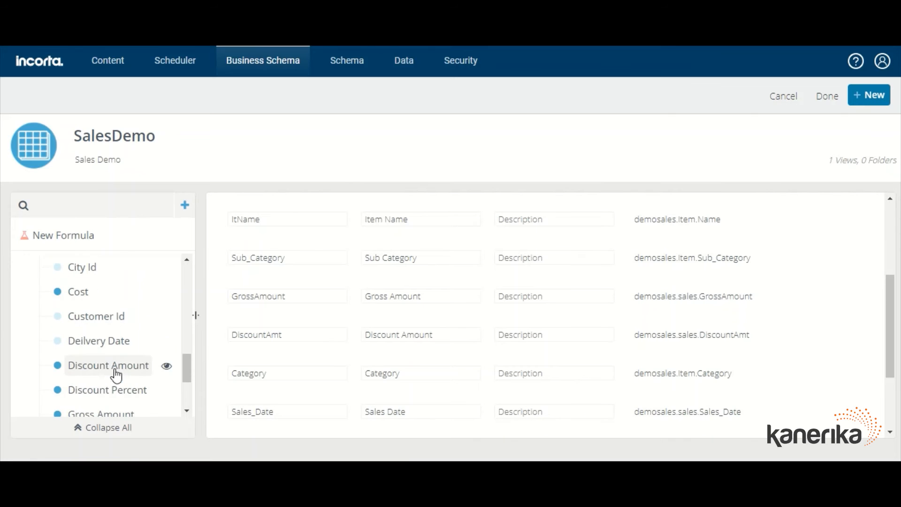
pyautogui.moveTo(99, 348); pyautogui.dragTo(279, 404)
# Step: Add a new formula column to the view, name it NetSales and label it Net Sales
pyautogui.scroll(-3, 416, 373)
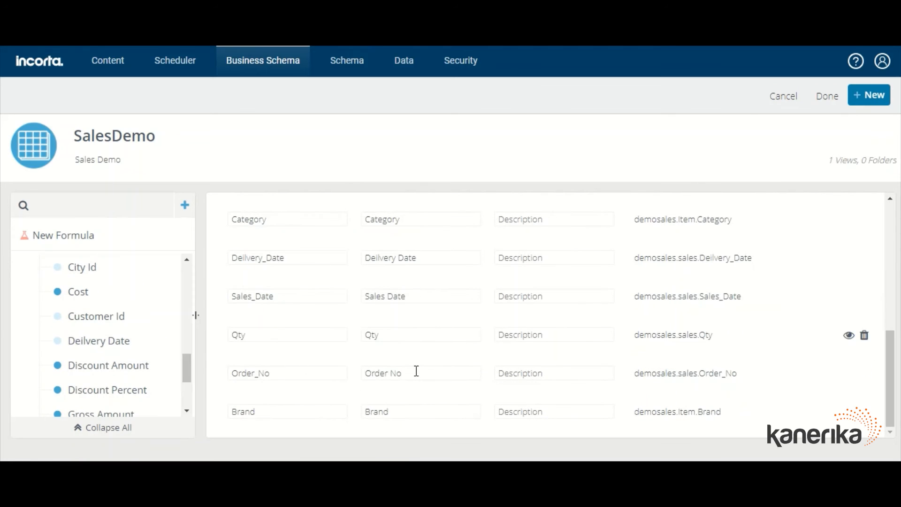
pyautogui.scroll(2, 289, 338)
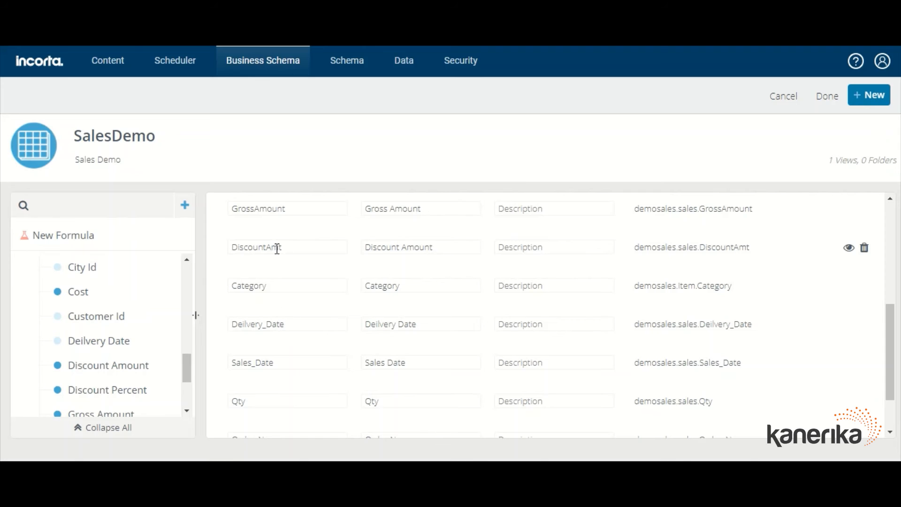
pyautogui.scroll(2, 388, 266)
pyautogui.scroll(10, 144, 312)
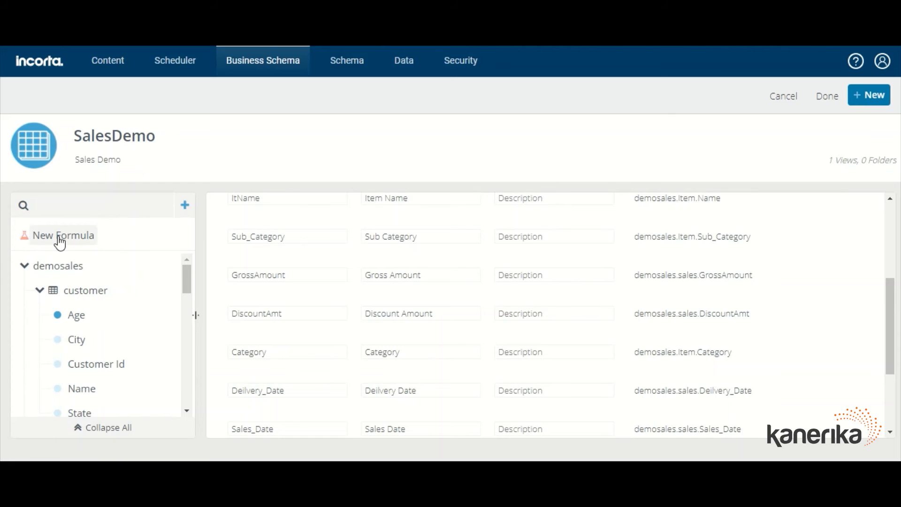
pyautogui.moveTo(60, 241); pyautogui.dragTo(296, 267)
pyautogui.scroll(5, 605, 295)
pyautogui.click(291, 277)
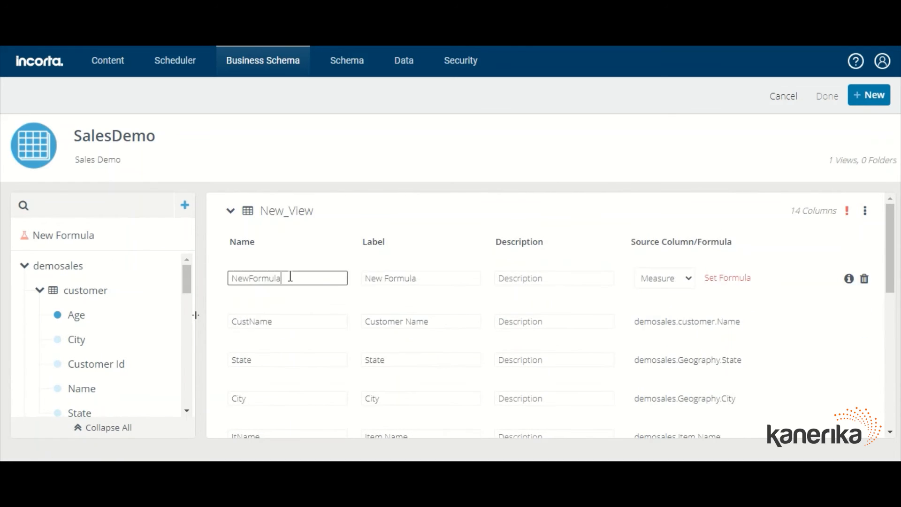
pyautogui.doubleClick(291, 277)
pyautogui.write('Net Sal')
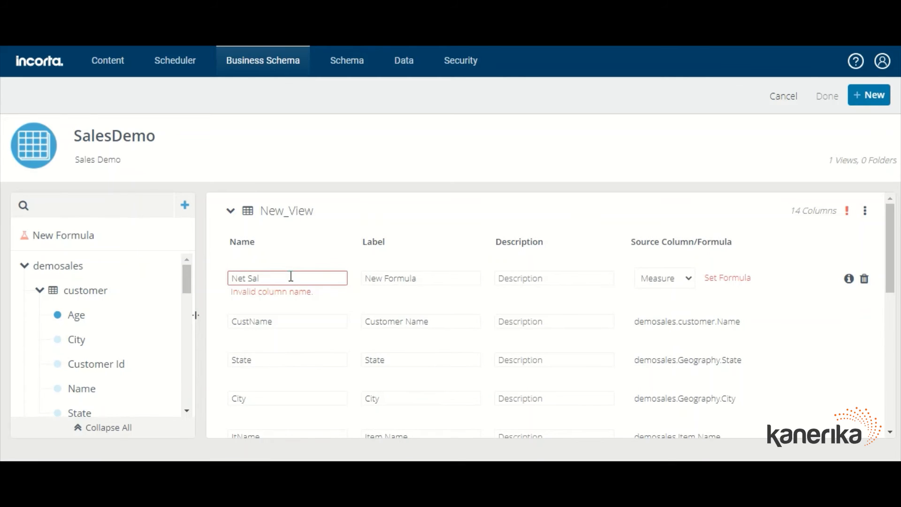
pyautogui.write('esS')
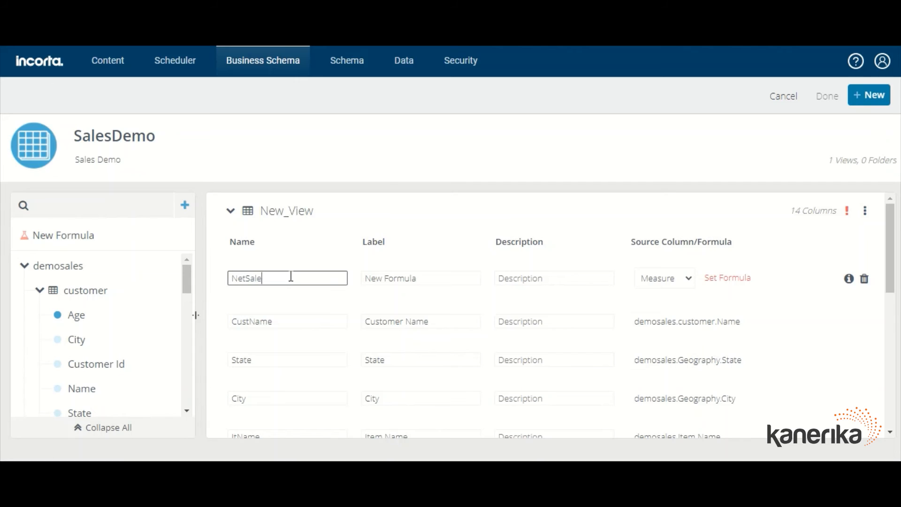
pyautogui.press('Tab')
pyautogui.write('Ne')
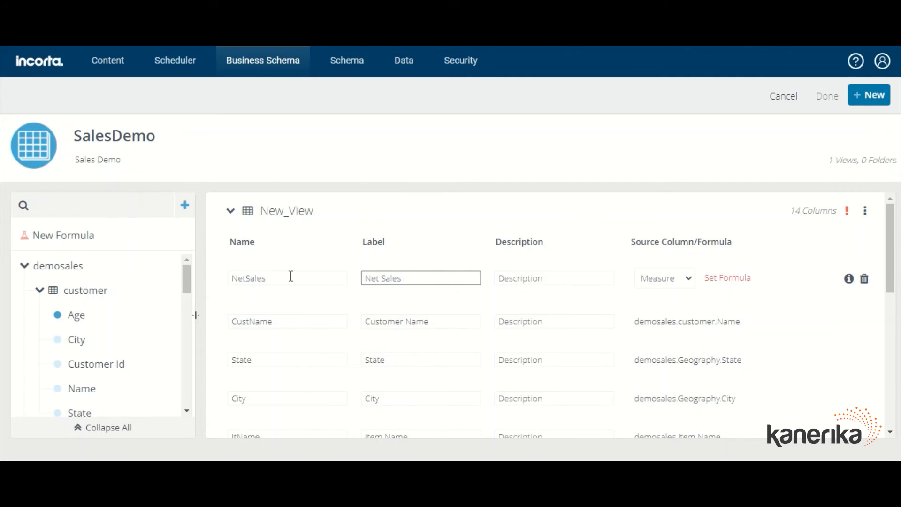
# Step: Copy the Net Sales label into the formula column's description and keep the column's type as Measure
pyautogui.tripleClick(406, 279)
pyautogui.hotkey('ctrl', 'c')
pyautogui.click(516, 282)
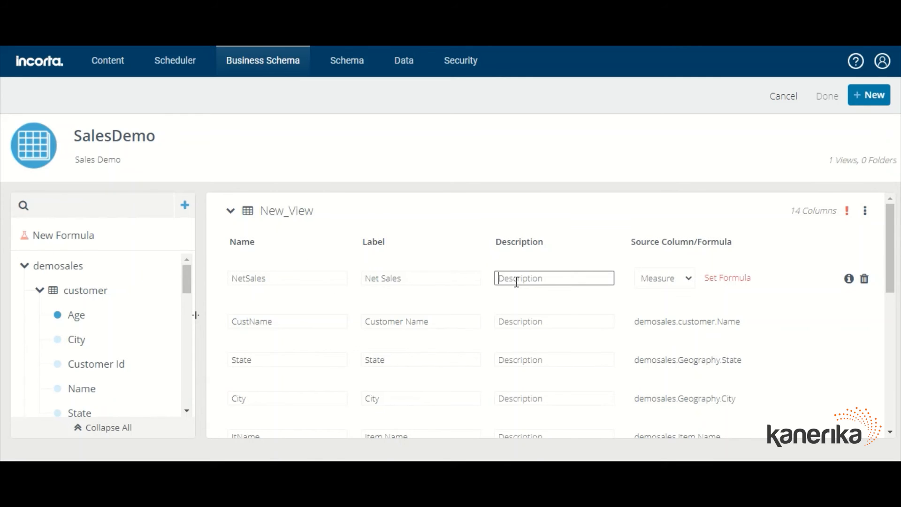
pyautogui.hotkey('ctrl', 'v')
pyautogui.click(686, 283)
pyautogui.click(688, 284)
# Step: Open the formula for the NetSales column, find the sales table's Gross Amount column and insert it into the expression
pyautogui.click(734, 280)
pyautogui.click(197, 178)
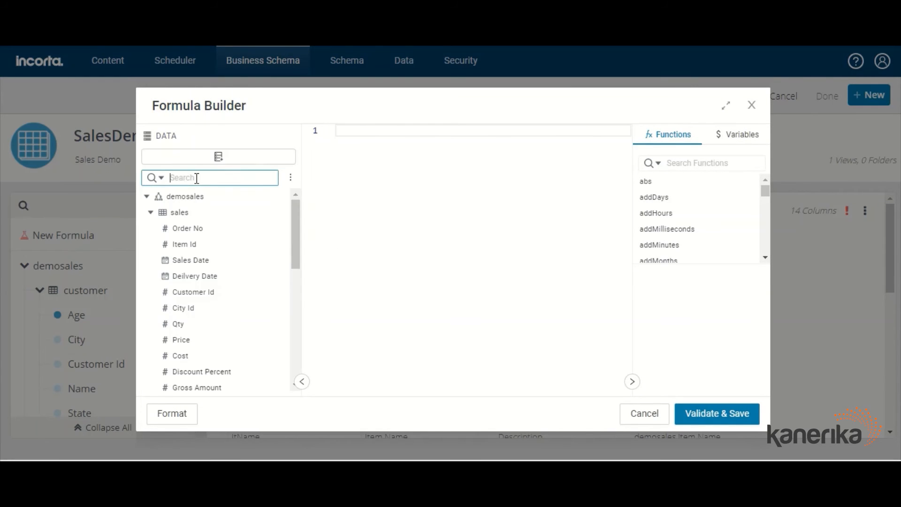
pyautogui.write('Go')
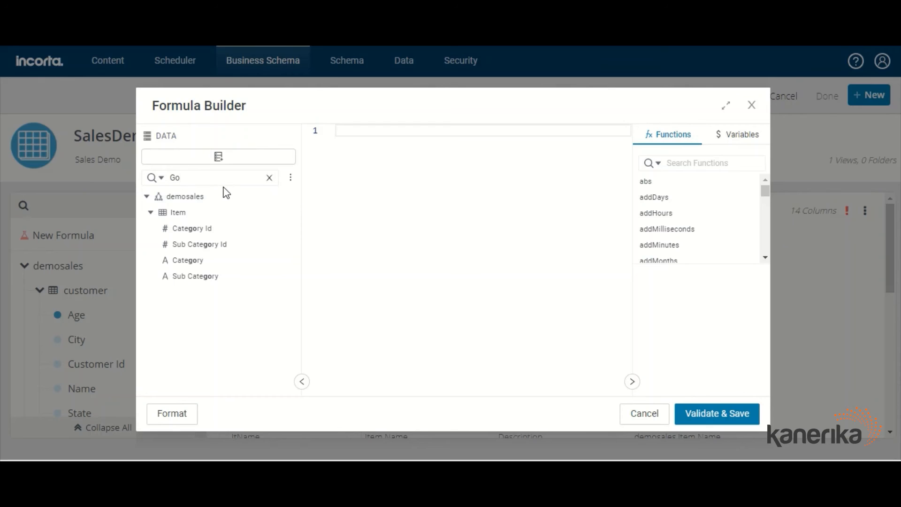
pyautogui.press('BackSpace')
pyautogui.write('r')
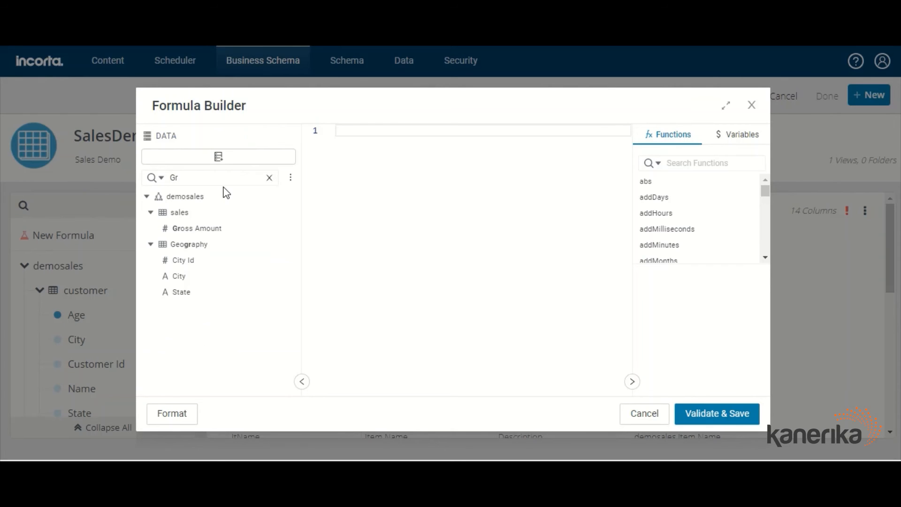
pyautogui.moveTo(201, 229); pyautogui.dragTo(334, 199)
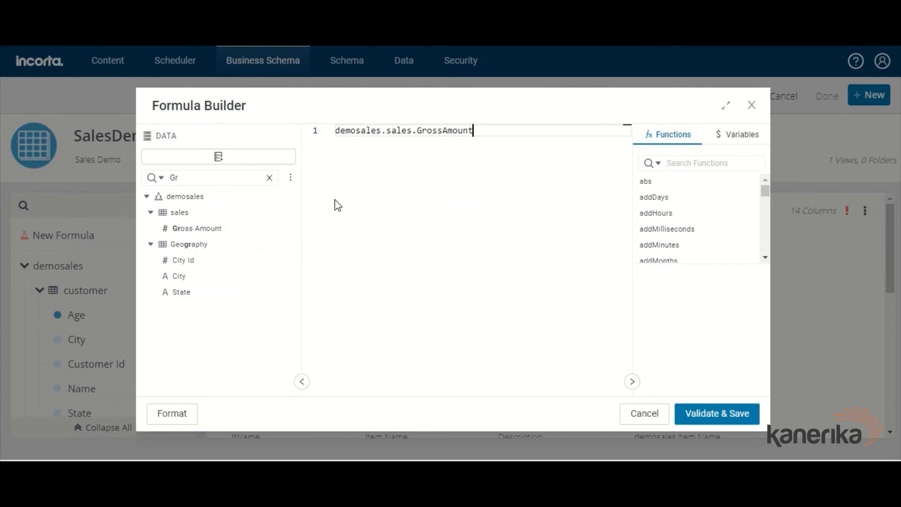
# Step: Subtract the sales table's Discount Amount column from Gross Amount in the expression and try to validate and save it
pyautogui.moveTo(201, 177); pyautogui.dragTo(155, 181)
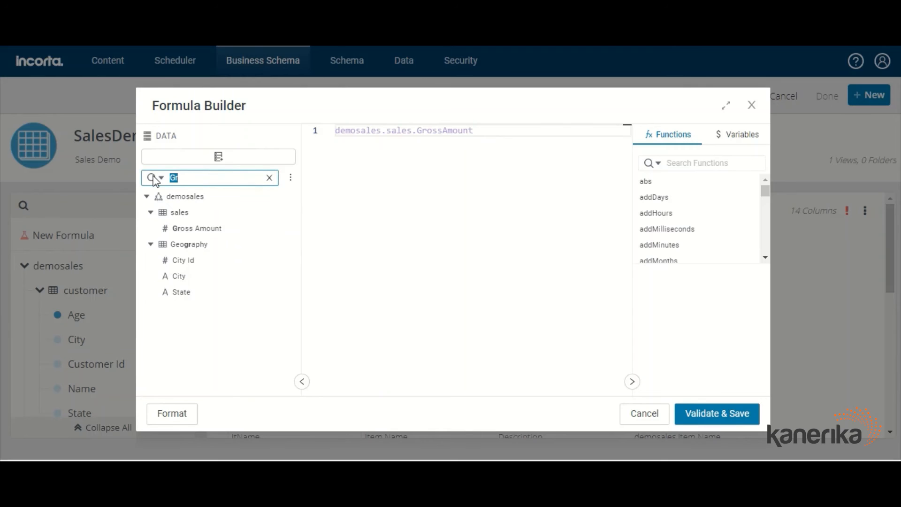
pyautogui.click(502, 135)
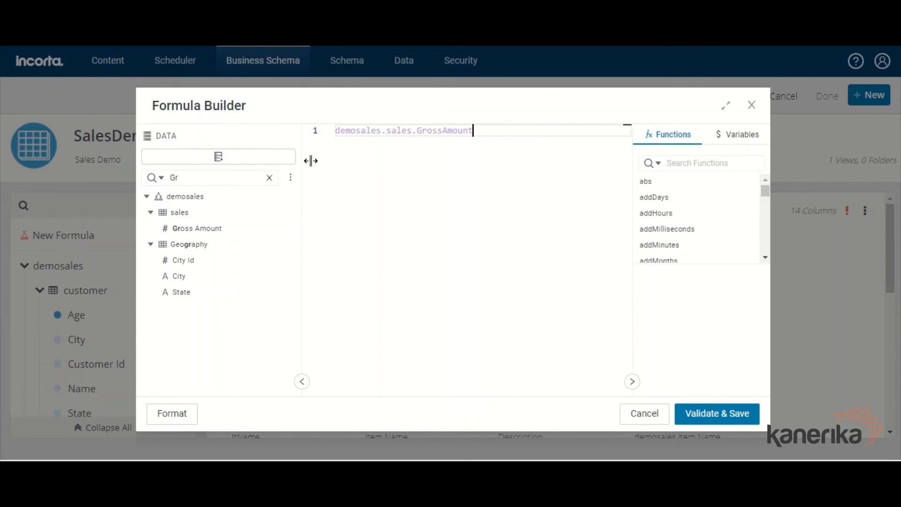
pyautogui.moveTo(228, 179); pyautogui.dragTo(177, 179)
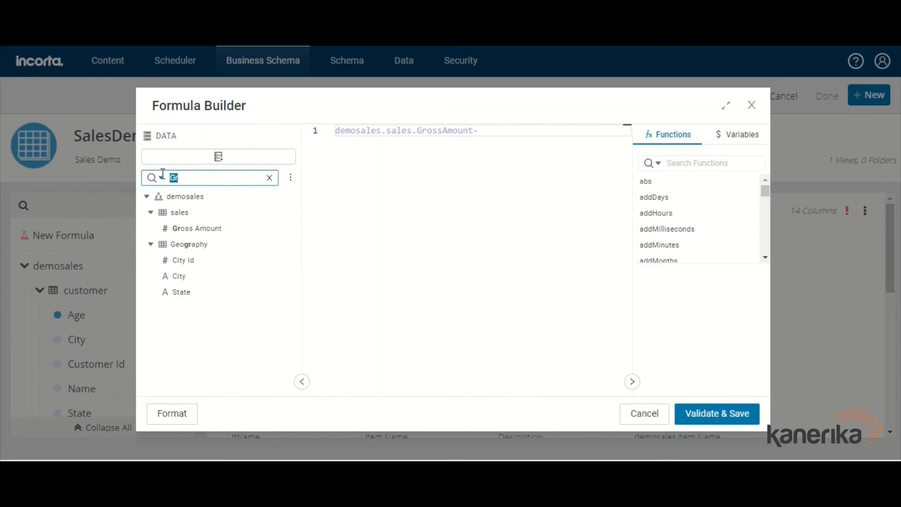
pyautogui.write('Dis')
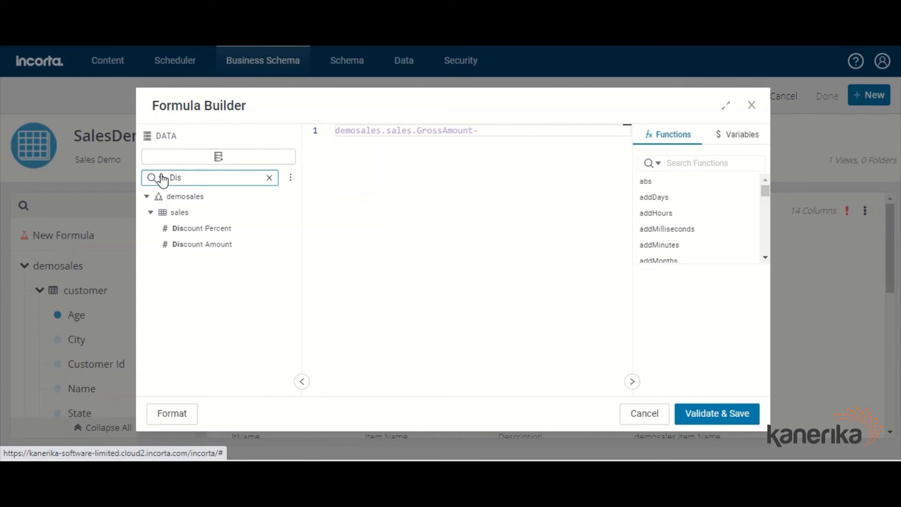
pyautogui.moveTo(203, 248); pyautogui.dragTo(541, 142)
pyautogui.click(705, 414)
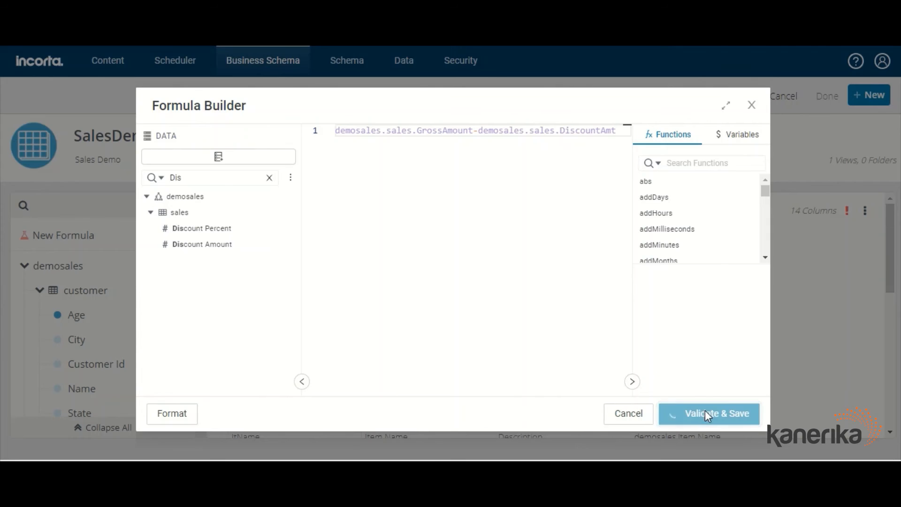
pyautogui.scroll(-3, 523, 361)
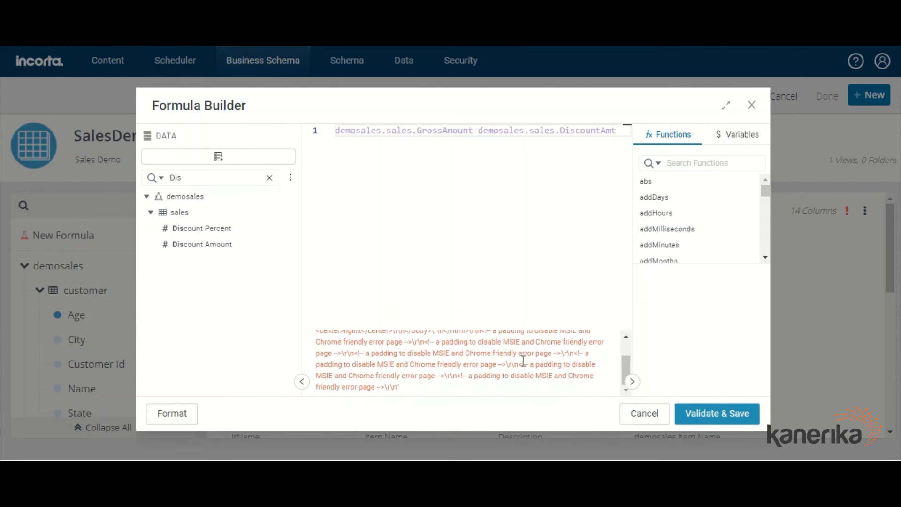
pyautogui.scroll(3, 521, 362)
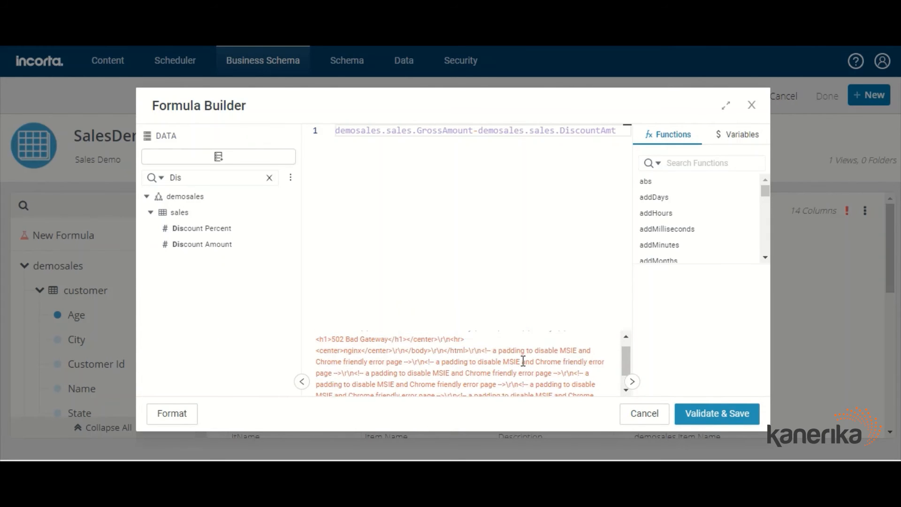
# Step: Wrap the demosales.sales.GrossAmount term of the formula in a sum function
pyautogui.doubleClick(340, 129)
pyautogui.click(340, 129)
pyautogui.write('s')
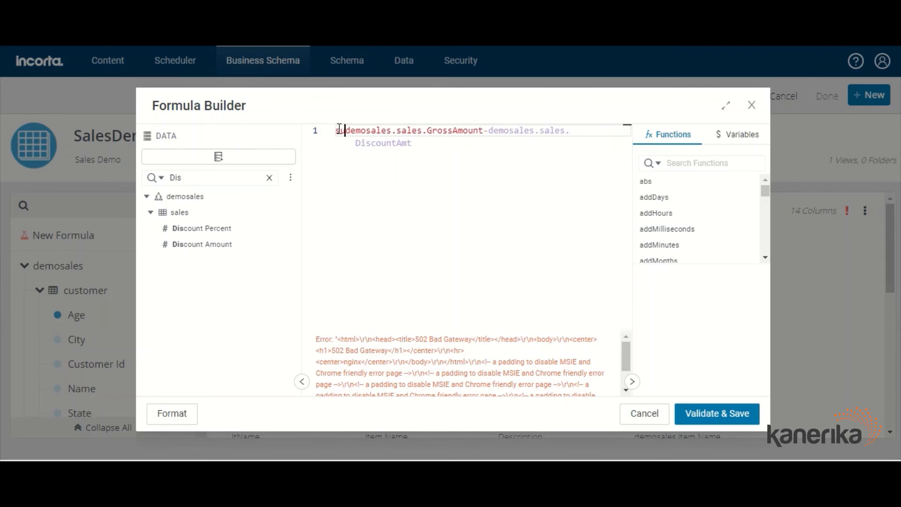
pyautogui.write('um(')
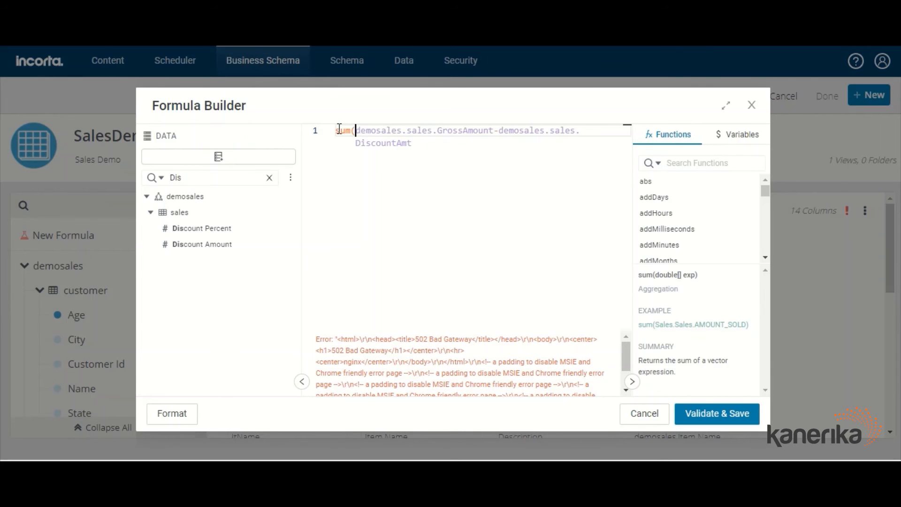
pyautogui.press('Right')
pyautogui.press('Right')
pyautogui.press('Right')
pyautogui.press('Right')
pyautogui.press('Right')
pyautogui.press('Right')
pyautogui.press('Right')
pyautogui.press('Right')
pyautogui.press('Right')
pyautogui.press('Right')
pyautogui.press('Right')
pyautogui.press('Right')
pyautogui.press('Right')
pyautogui.press('Right')
pyautogui.write(')')
# Step: Wrap the demosales.sales.DiscountAmt term of the formula in a sum function
pyautogui.press('Right')
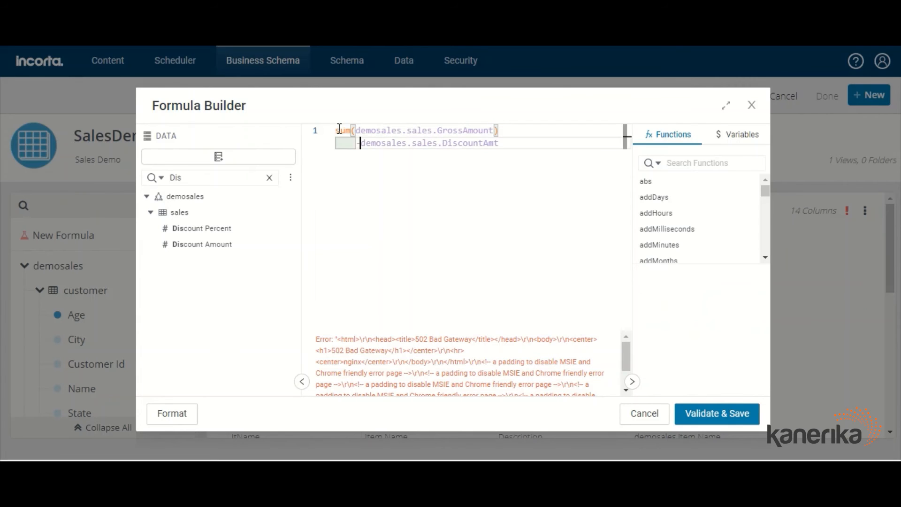
pyautogui.write('Sum(')
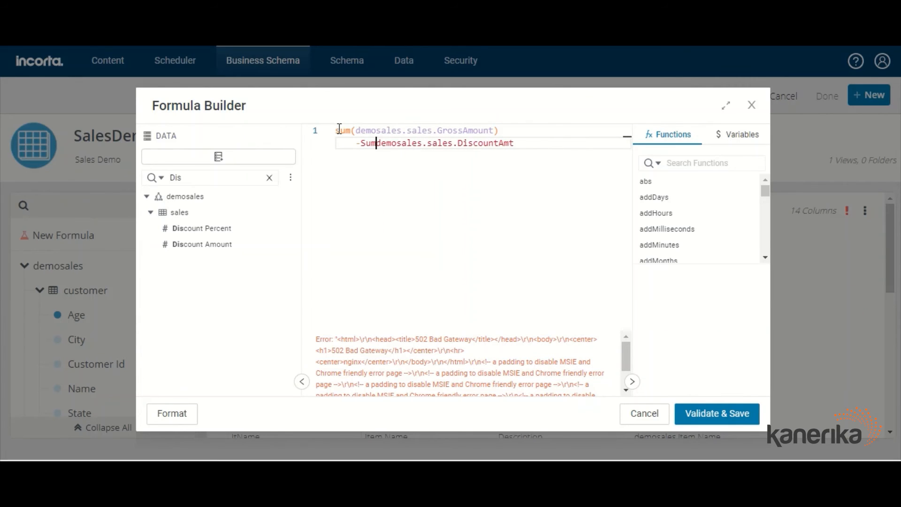
pyautogui.press('Right')
pyautogui.press('Right')
pyautogui.press('Right')
pyautogui.press('Right')
pyautogui.press('Right')
pyautogui.press('Right')
pyautogui.press('Right')
pyautogui.press('Right')
pyautogui.press('Right')
pyautogui.press('Right')
pyautogui.press('Right')
pyautogui.press('Right')
pyautogui.press('Right')
pyautogui.press('Right')
pyautogui.press('Right')
pyautogui.press('Right')
pyautogui.press('Right')
pyautogui.press('Right')
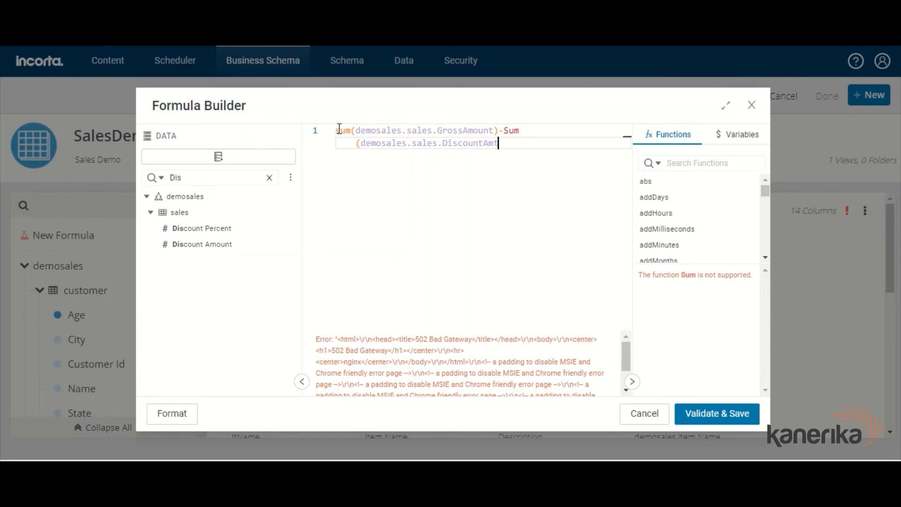
pyautogui.write(')')
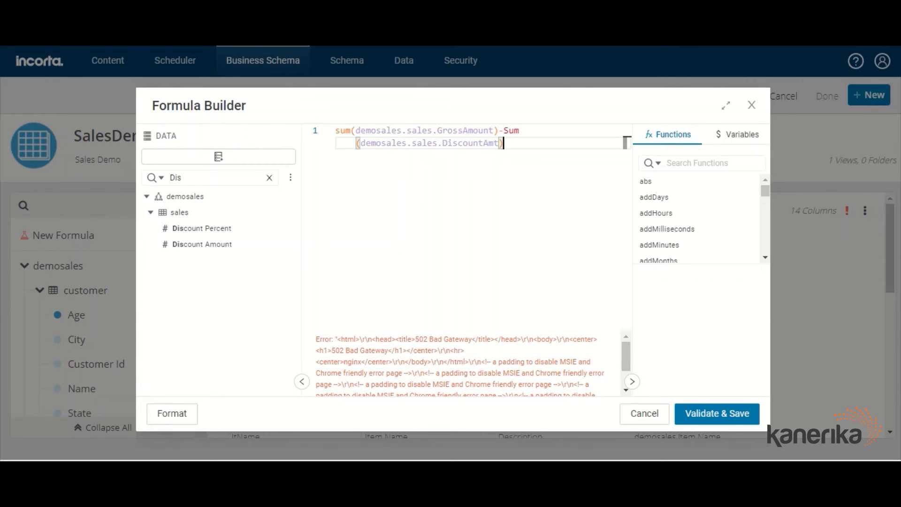
# Step: Validate and save the NetSales formula and finish editing the SalesDemo business schema
pyautogui.click(703, 407)
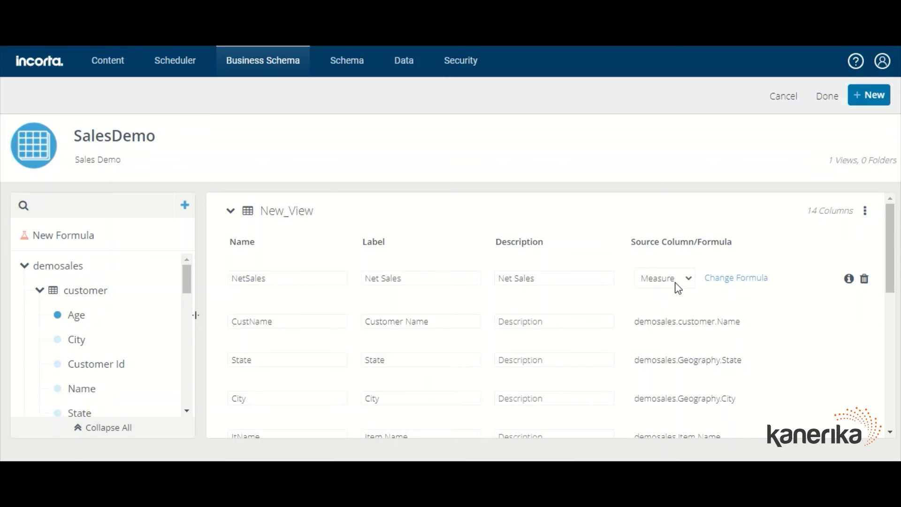
pyautogui.scroll(-9, 678, 287)
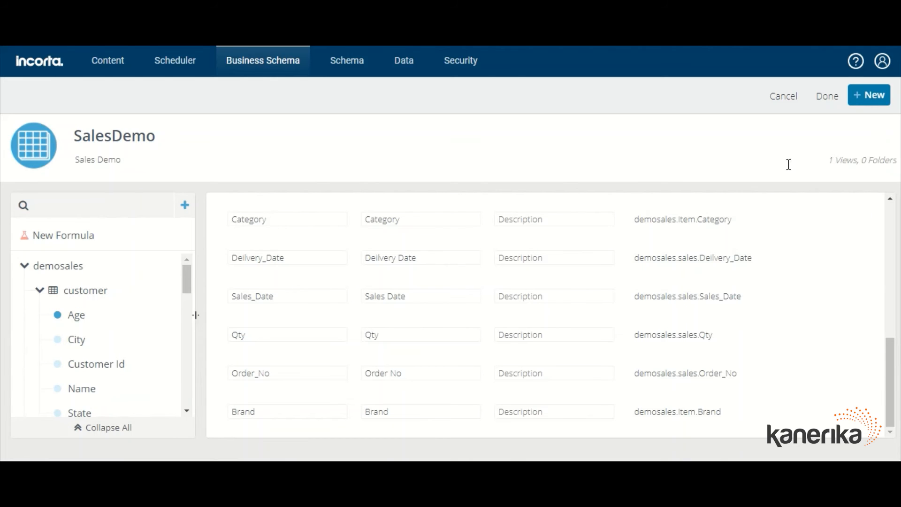
pyautogui.click(828, 99)
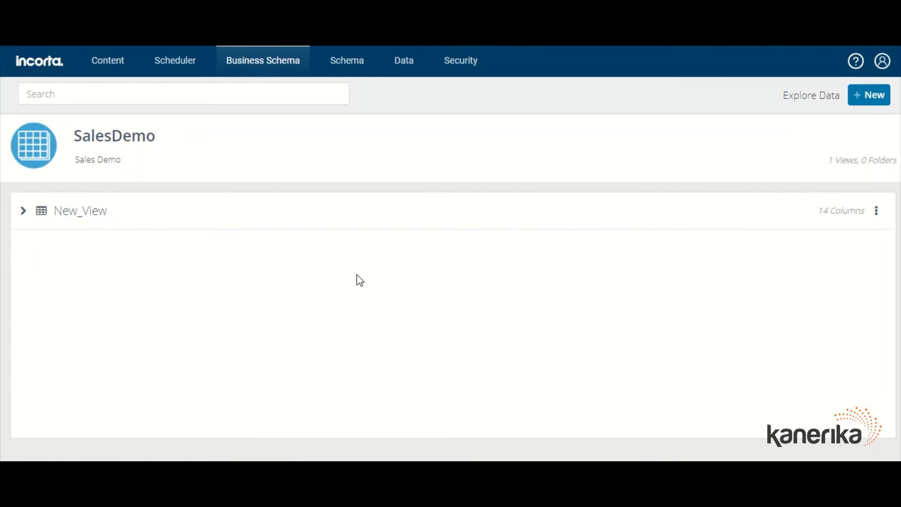
# Step: Create a new dashboard named Demo Sales 2 in the content home
pyautogui.click(102, 66)
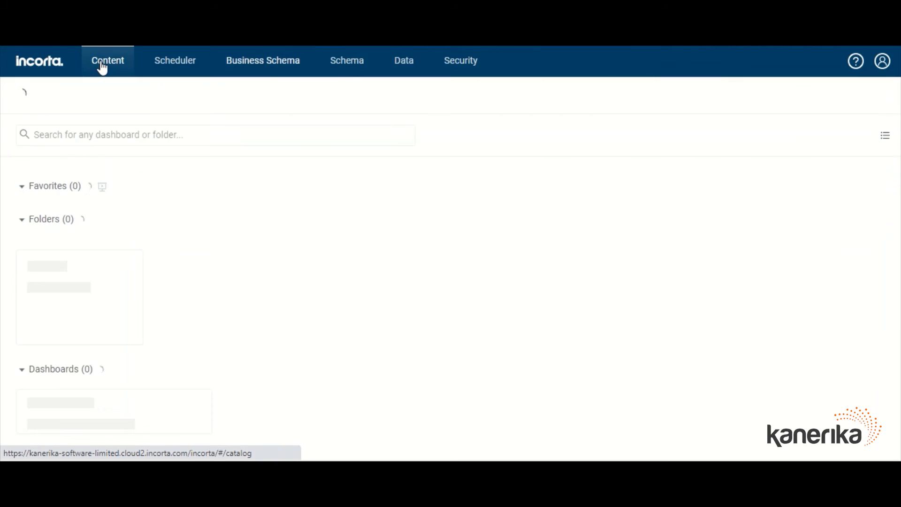
pyautogui.click(107, 141)
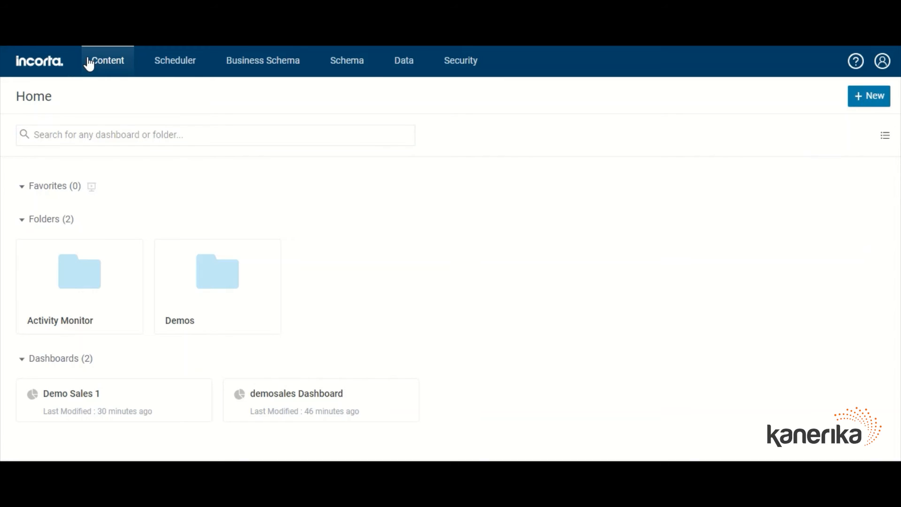
pyautogui.click(866, 95)
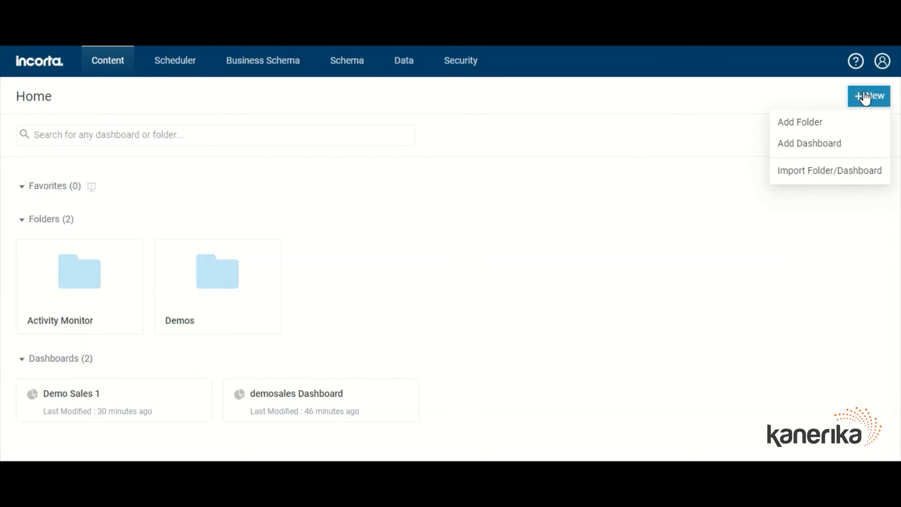
pyautogui.click(827, 145)
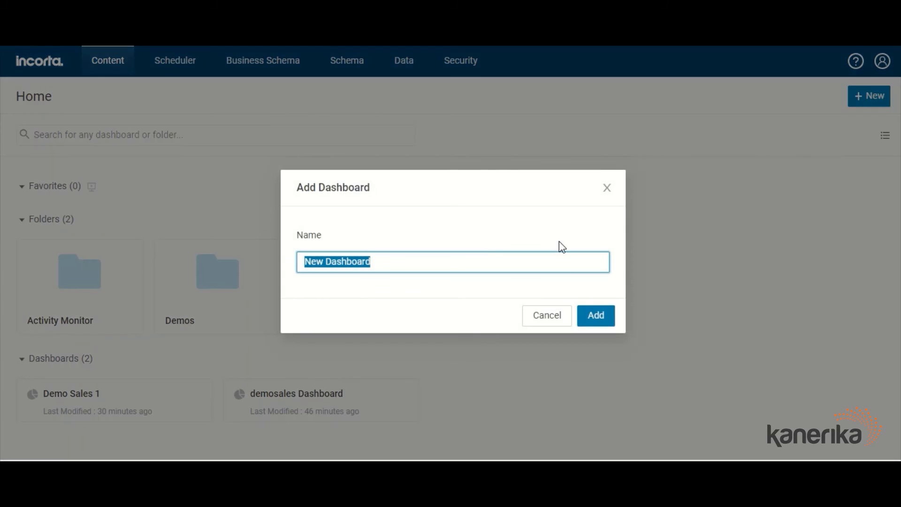
pyautogui.write('Demo Sales 2')
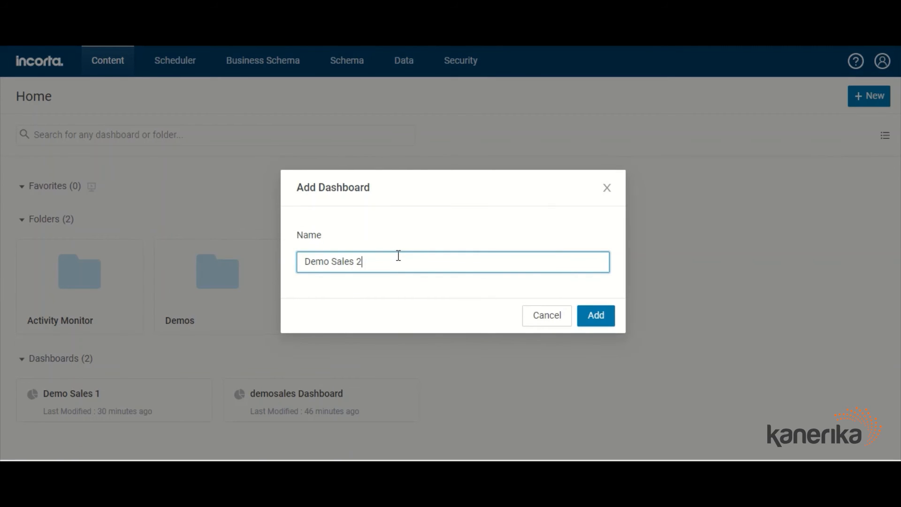
pyautogui.click(598, 321)
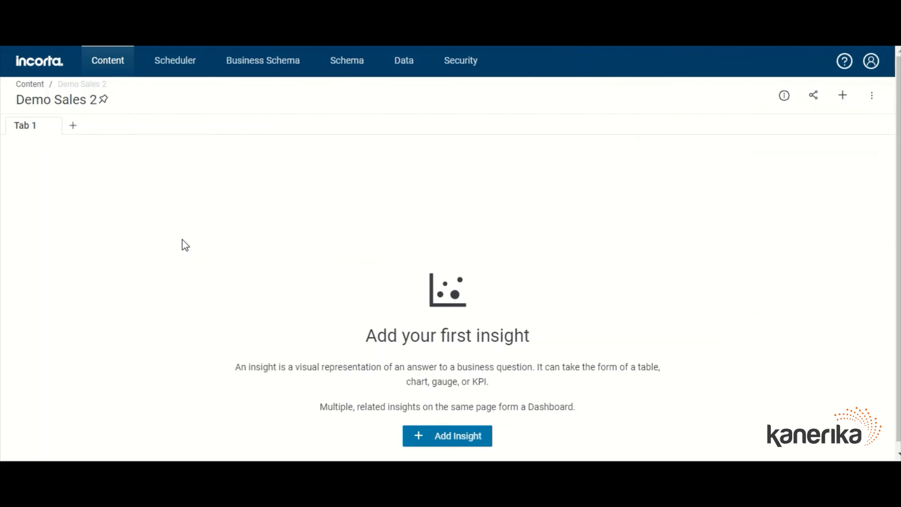
# Step: Add a first insight to the Demo Sales 2 dashboard with the SalesDemo New_View view as its data set
pyautogui.click(458, 435)
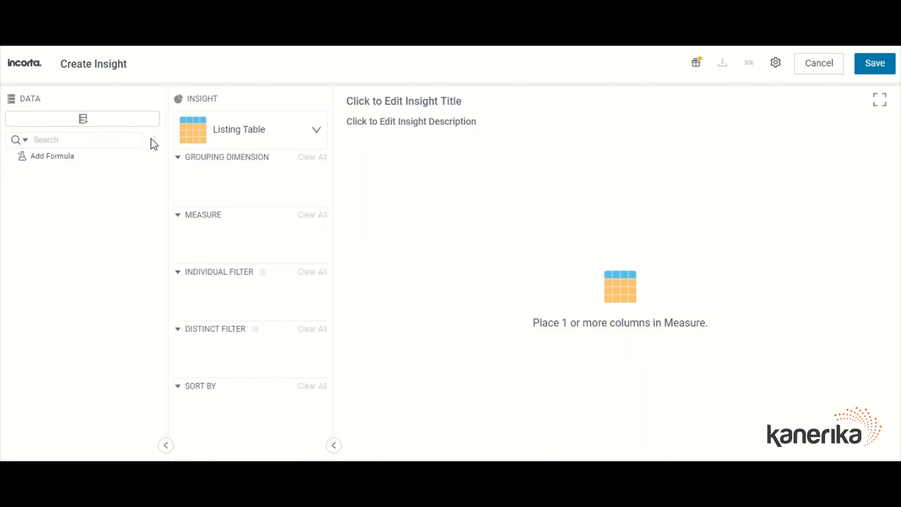
pyautogui.click(84, 120)
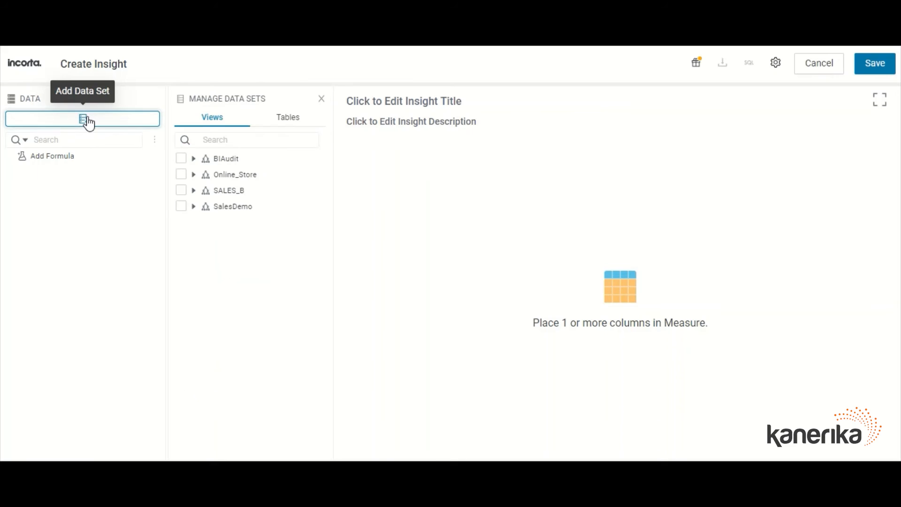
pyautogui.click(194, 210)
pyautogui.click(193, 224)
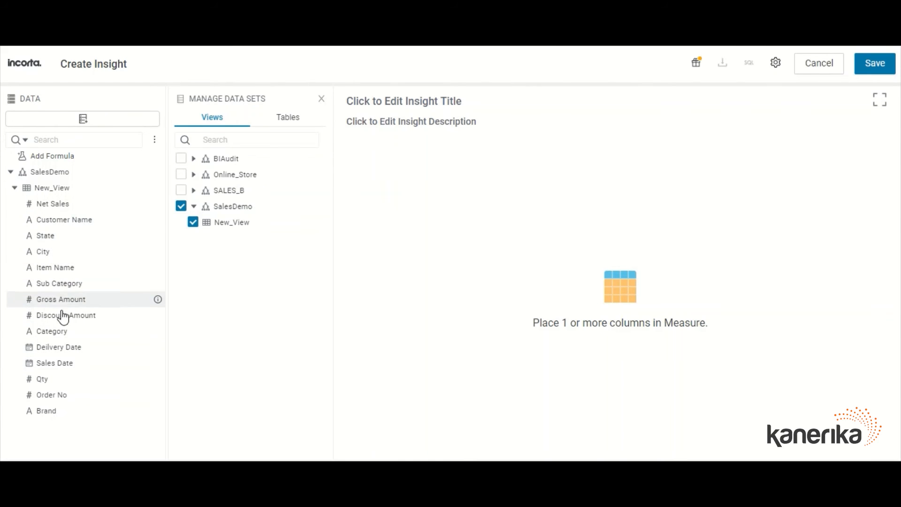
pyautogui.click(622, 318)
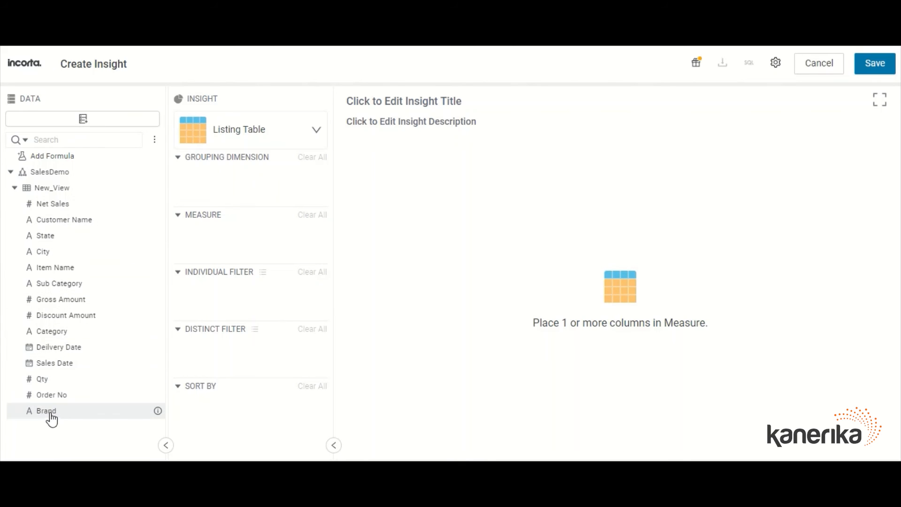
# Step: Build and save an Aggregated Table insight with Brand as the grouping dimension and Gross Amount as the measure
pyautogui.moveTo(50, 415); pyautogui.dragTo(224, 180)
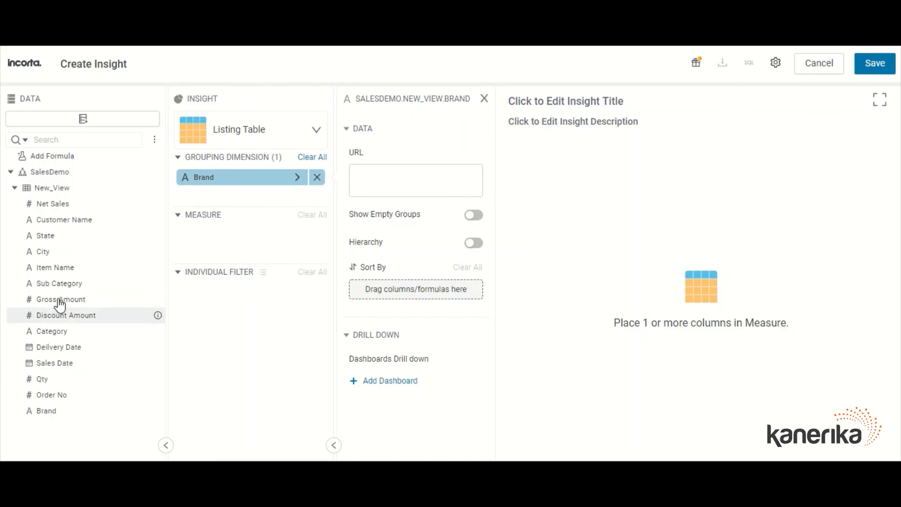
pyautogui.moveTo(49, 301); pyautogui.dragTo(211, 236)
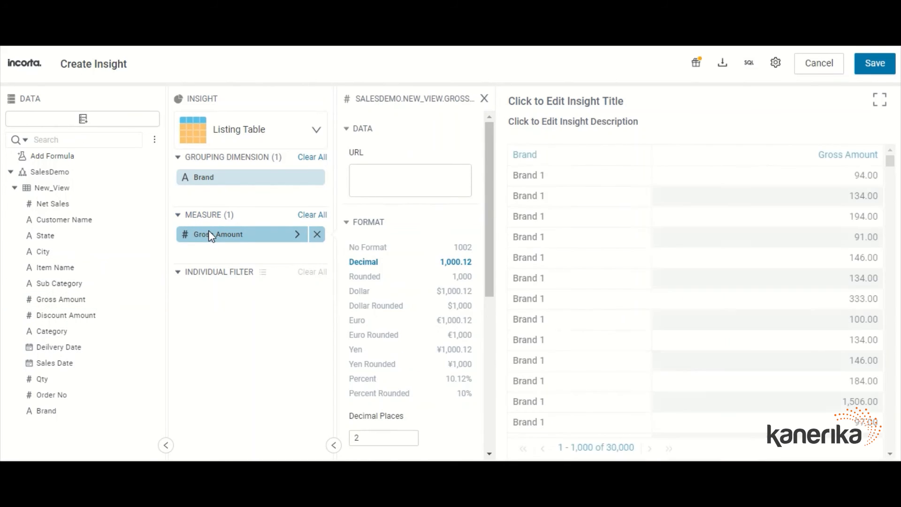
pyautogui.click(300, 135)
pyautogui.click(288, 148)
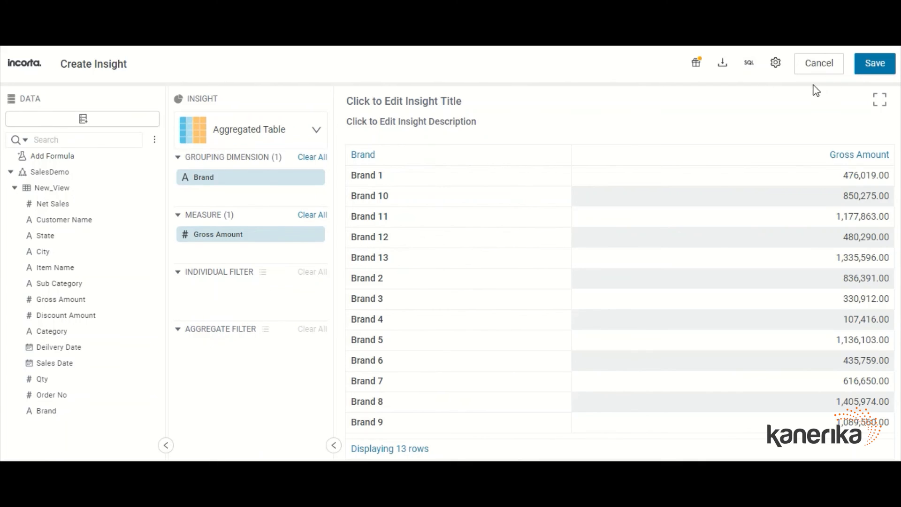
pyautogui.click(877, 71)
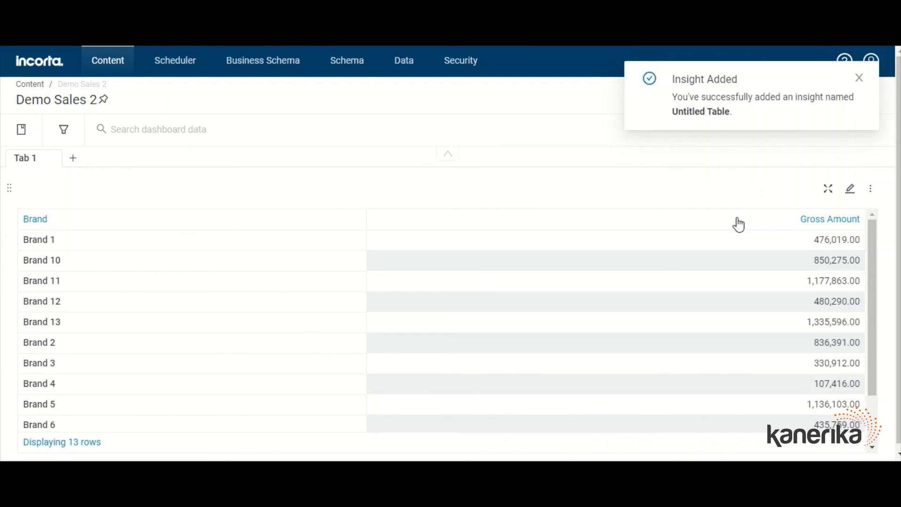
# Step: Sort the dashboard table by Gross Amount in descending order and save the insight with Net Sales as a second measure
pyautogui.click(738, 222)
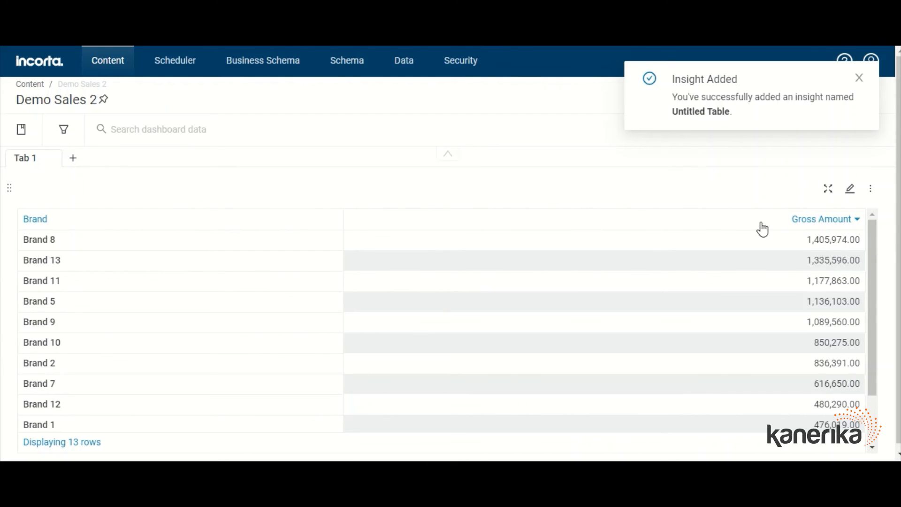
pyautogui.click(855, 193)
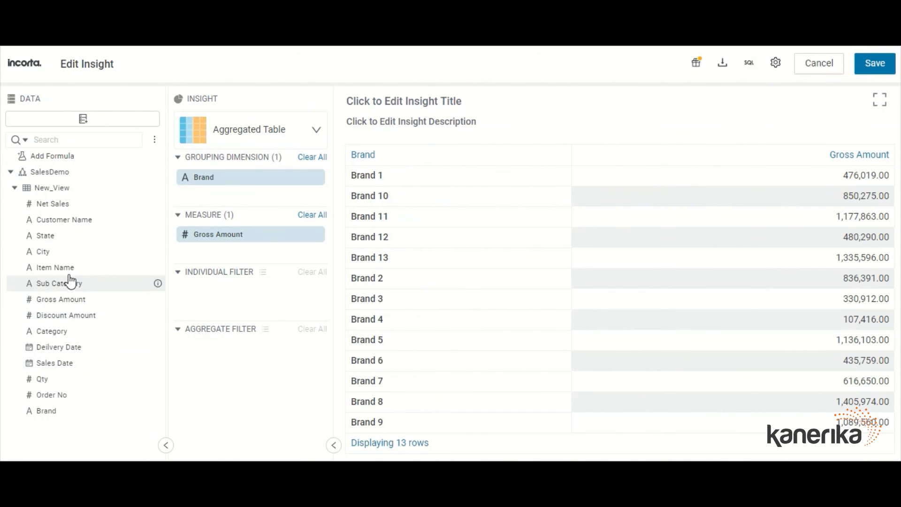
pyautogui.moveTo(69, 205); pyautogui.dragTo(230, 258)
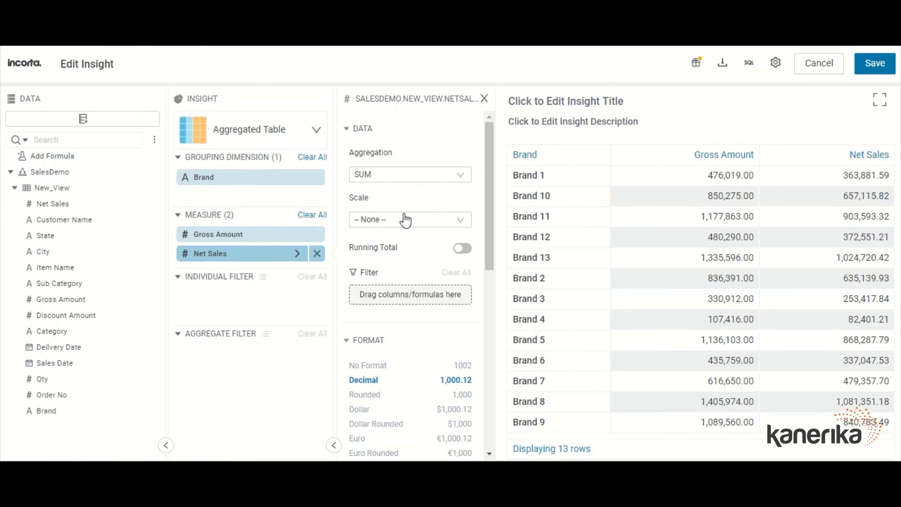
pyautogui.click(261, 235)
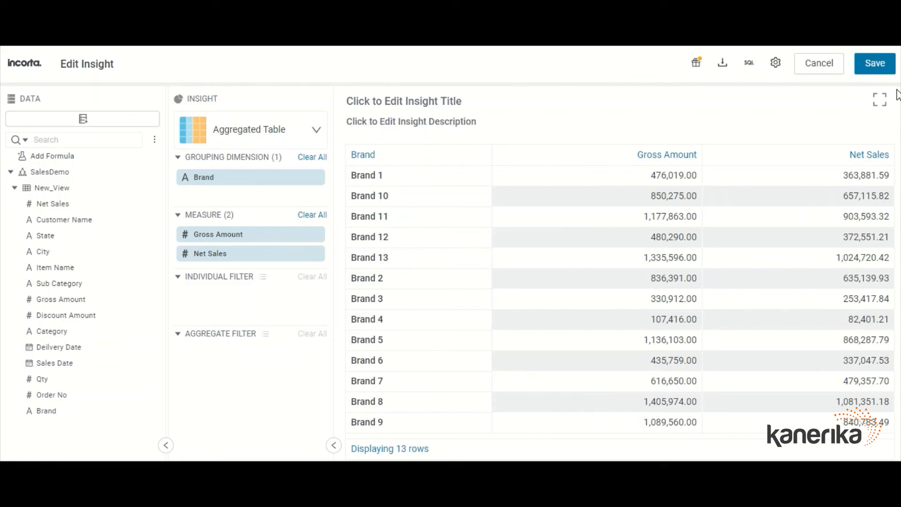
pyautogui.click(874, 69)
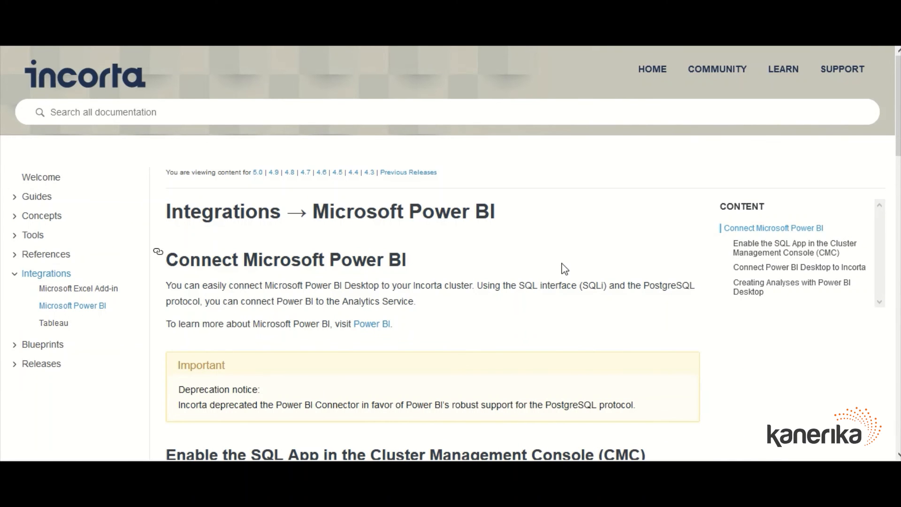
# Step: Examine the Incorta documentation on enabling the SQL App and connecting Power BI Desktop to Incorta
pyautogui.scroll(-3, 481, 215)
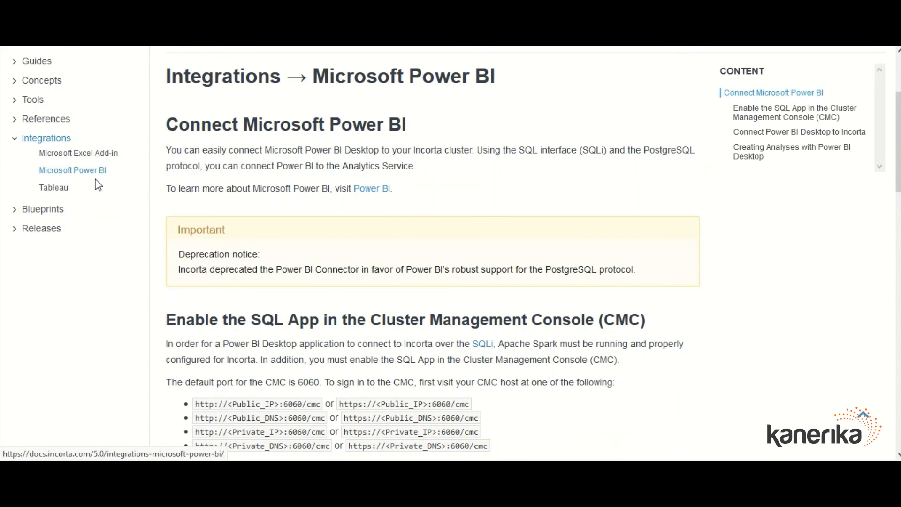
pyautogui.scroll(-5, 423, 207)
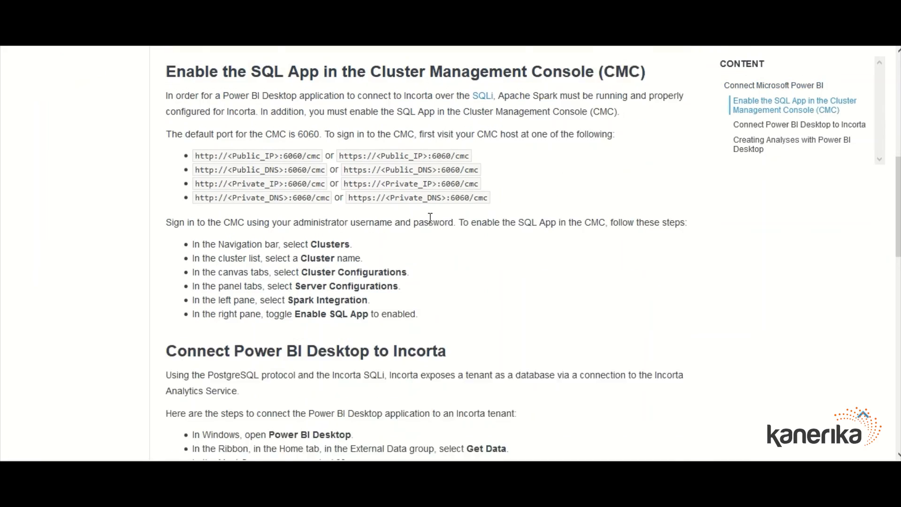
pyautogui.scroll(-1, 430, 218)
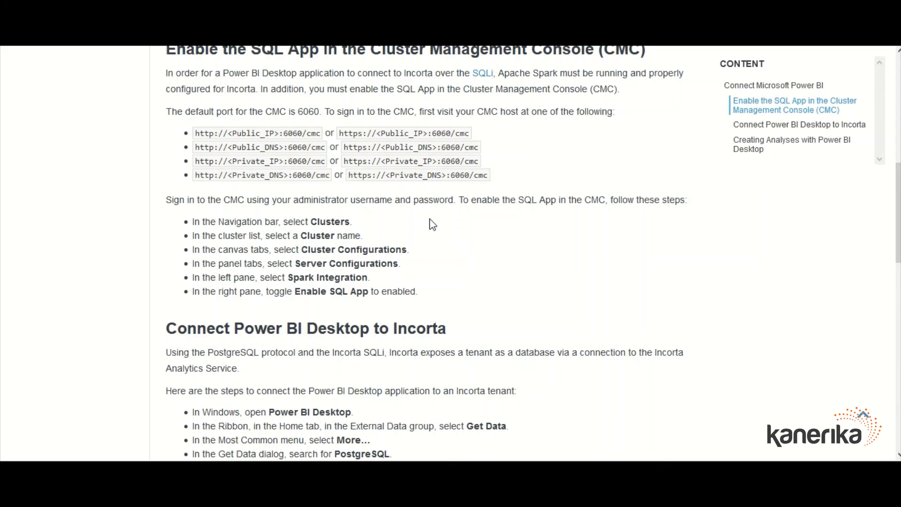
pyautogui.scroll(-4, 443, 153)
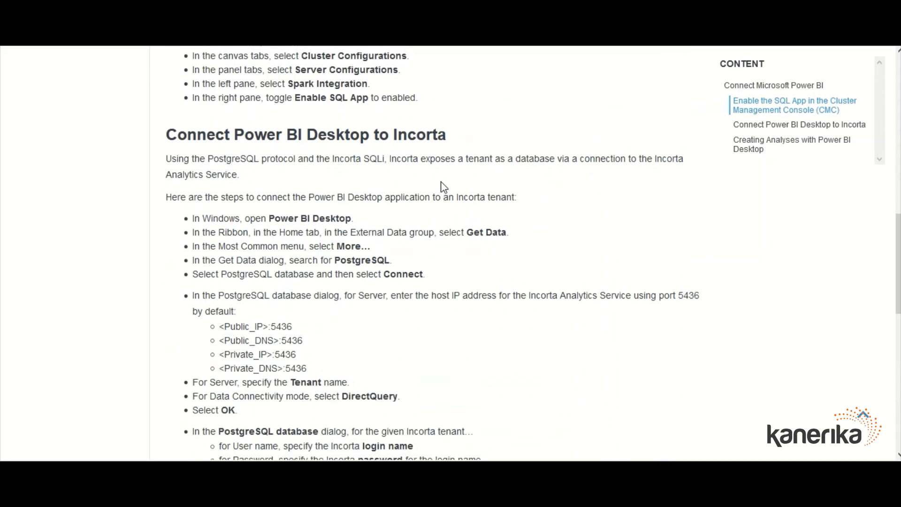
pyautogui.scroll(-6, 443, 187)
pyautogui.scroll(13, 437, 223)
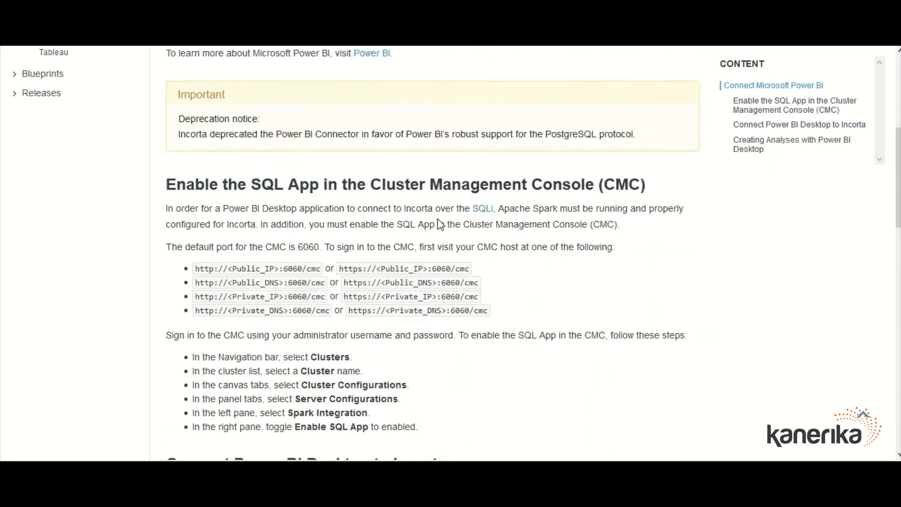
pyautogui.scroll(6, 441, 224)
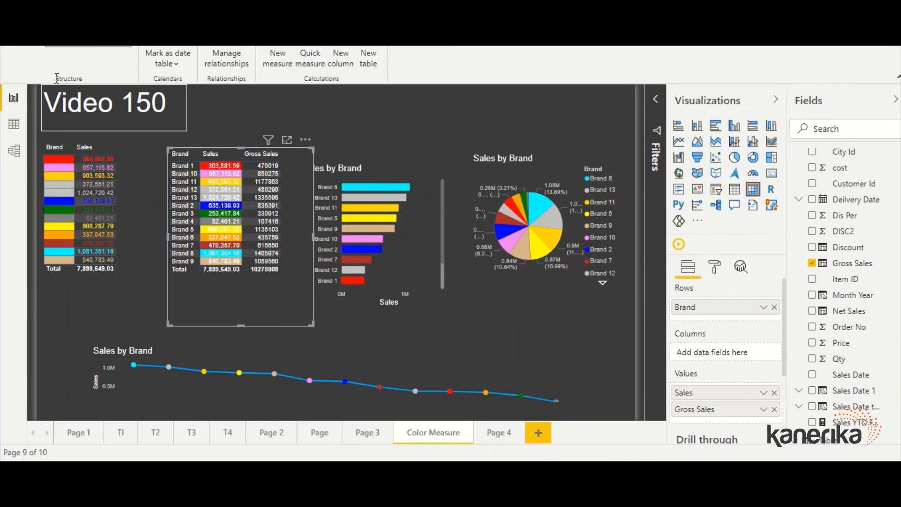
# Step: Switch to Power BI Desktop and start a PostgreSQL database connection in a new blank report
pyautogui.click(16, 22)
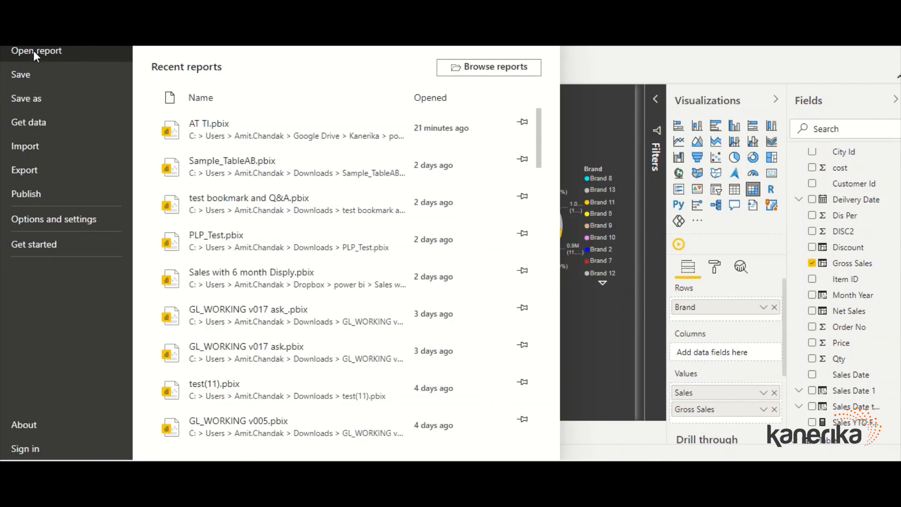
pyautogui.click(22, 27)
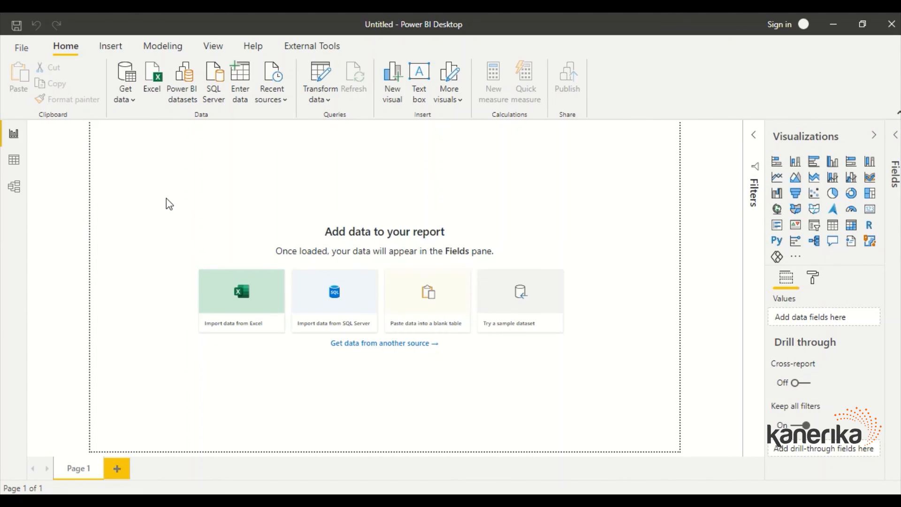
pyautogui.click(138, 98)
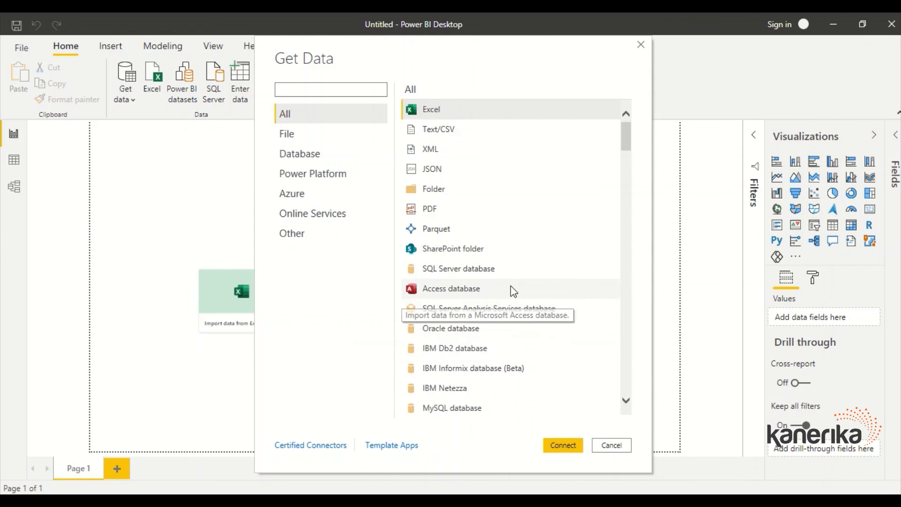
pyautogui.click(330, 89)
pyautogui.write('pos')
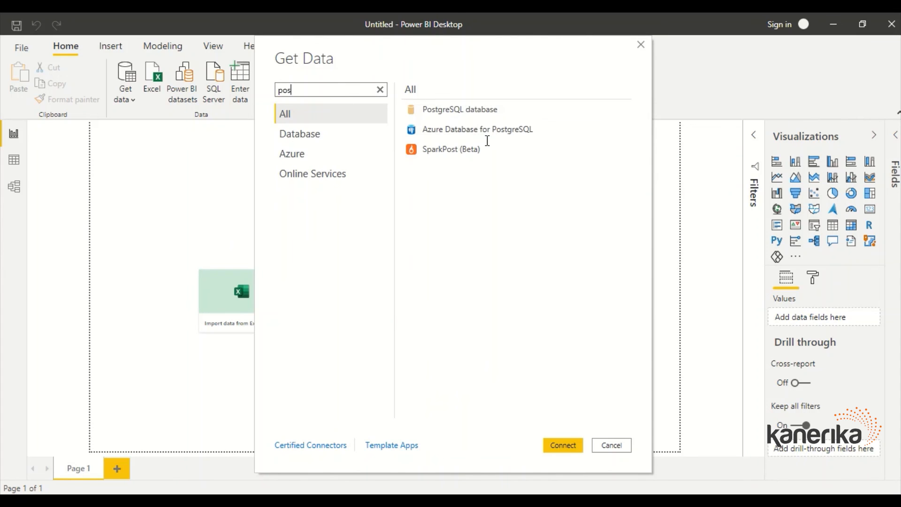
pyautogui.click(469, 110)
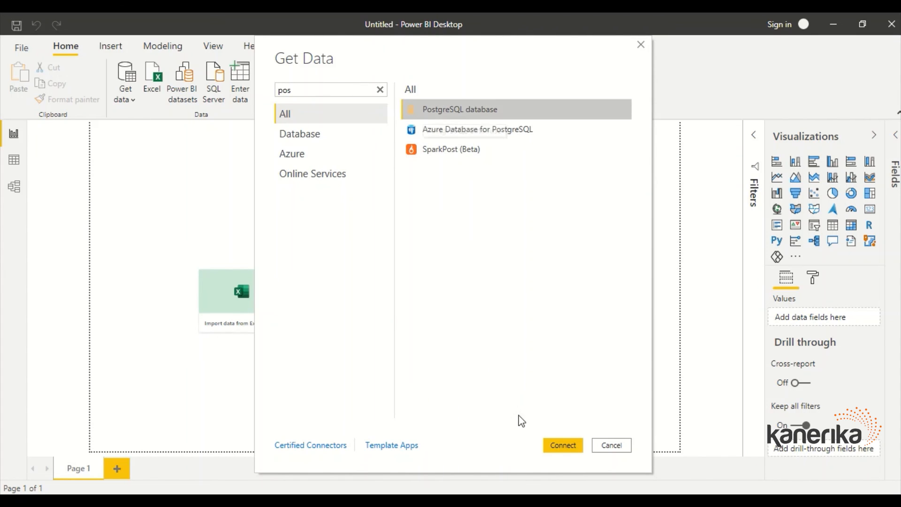
pyautogui.click(553, 446)
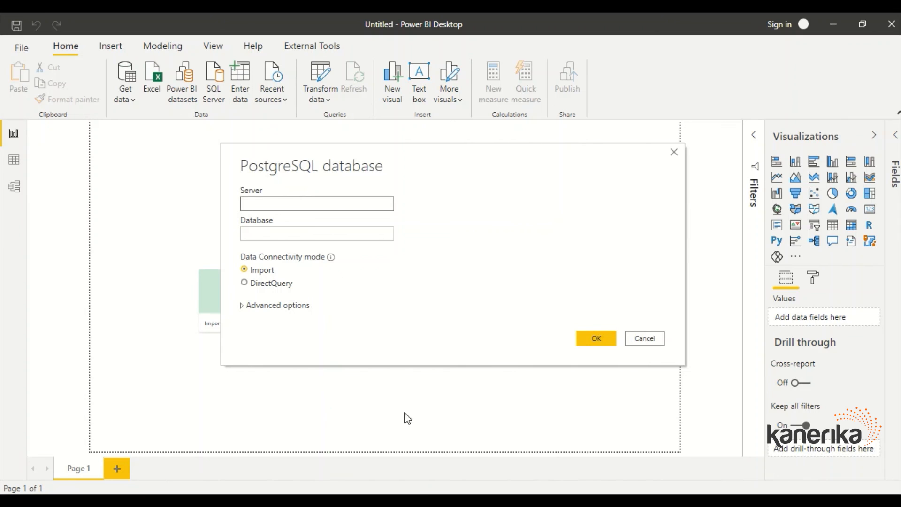
# Step: Enter the SQL Interface Connection String from the Incorta Cloud cluster page, kanerika-software-limited.sqli-cloud.incorta.com:10368, as the PostgreSQL server in Power BI Desktop
pyautogui.click(423, 501)
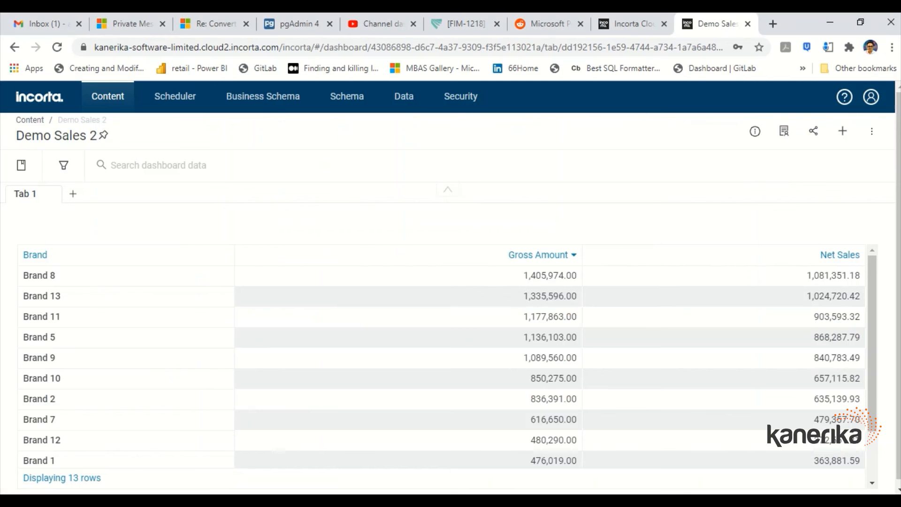
pyautogui.click(630, 26)
pyautogui.hotkey('alt', 'Tab')
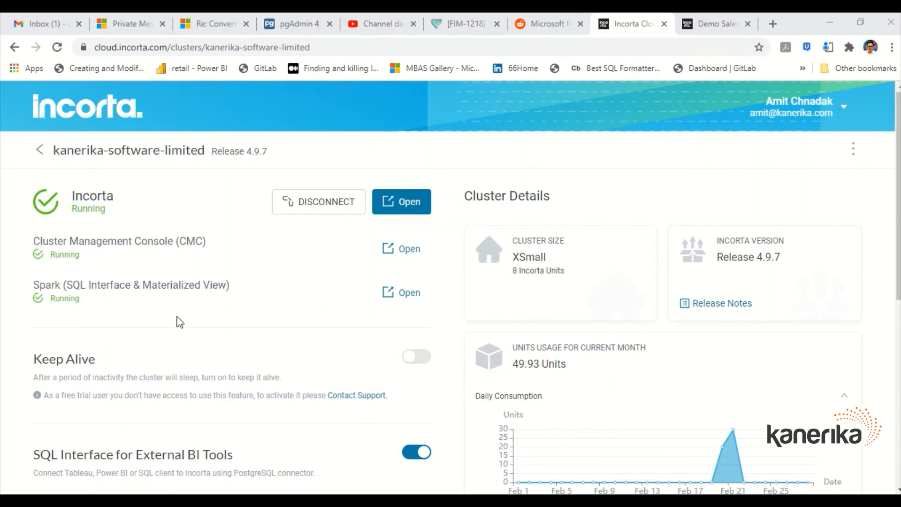
pyautogui.scroll(-1, 180, 323)
pyautogui.scroll(-2, 202, 278)
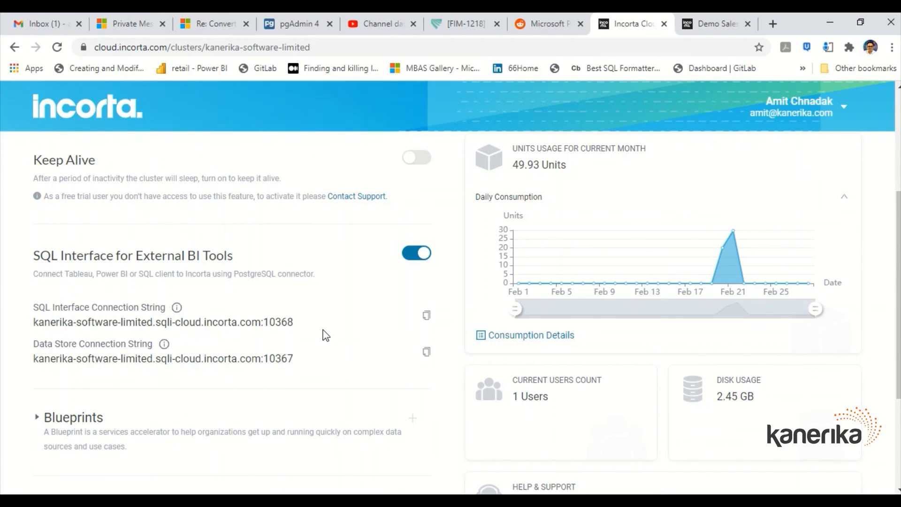
pyautogui.hotkey('alt', 'Tab')
pyautogui.hotkey('alt', 'Tab')
pyautogui.hotkey('alt', 'shift', 'Tab')
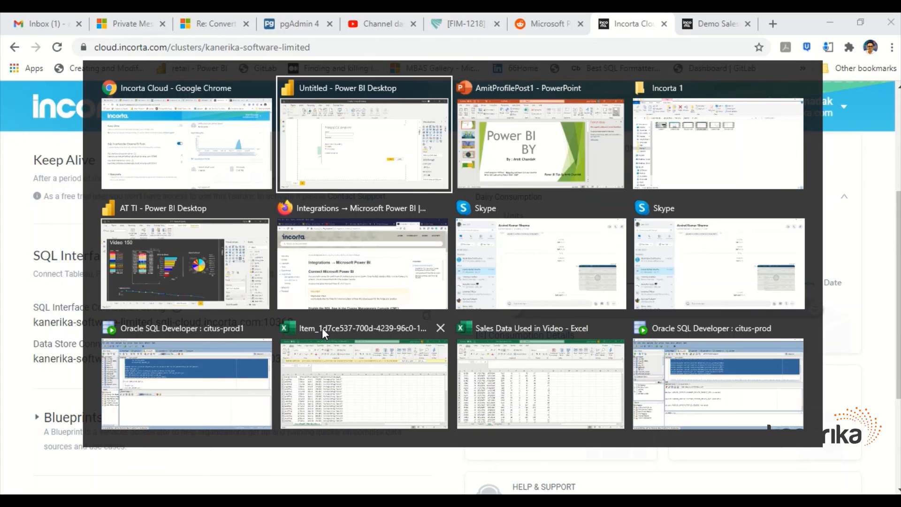
pyautogui.write('ftware-limited.sqli-cloud.incorta.com:10368')
# Step: Set the PostgreSQL database to default with DirectQuery connectivity and connect to it
pyautogui.click(285, 234)
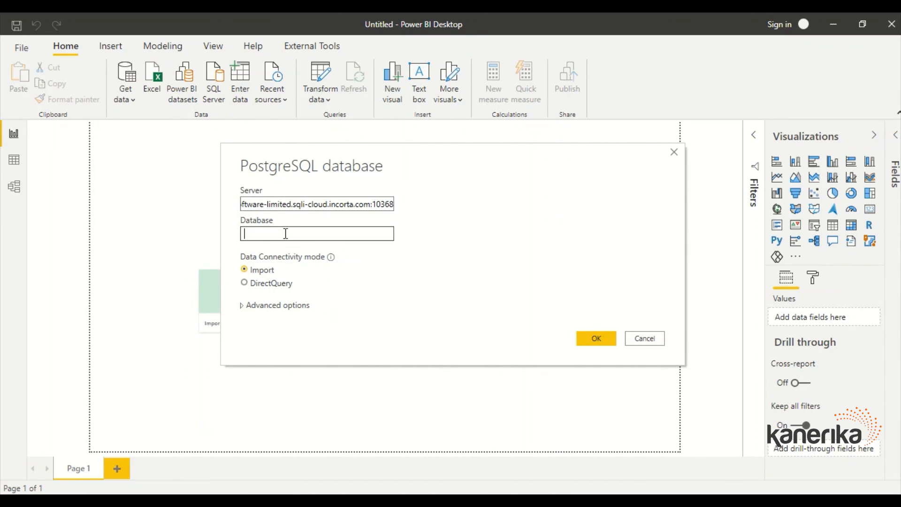
pyautogui.write('de')
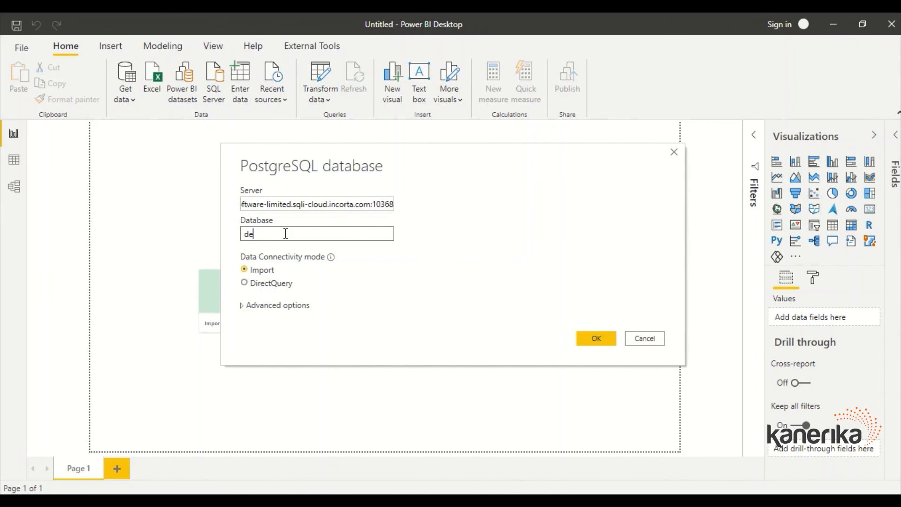
pyautogui.write('fault')
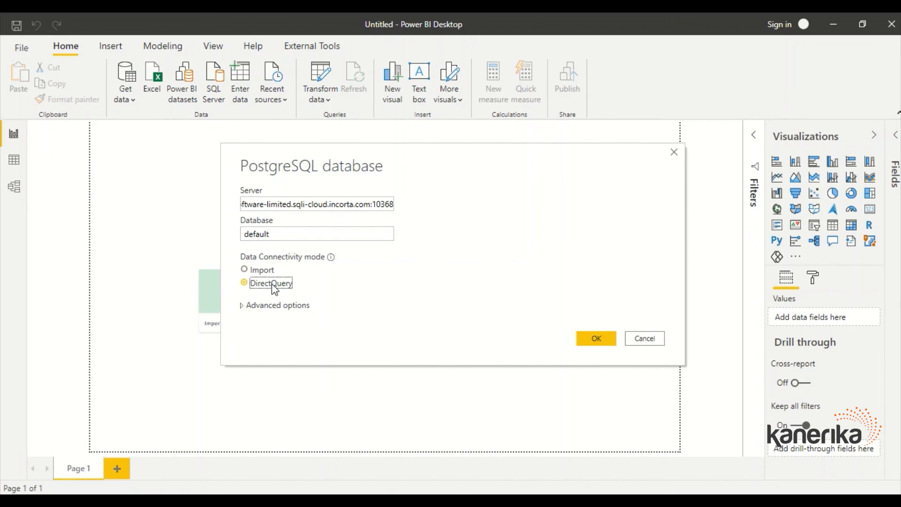
pyautogui.click(274, 233)
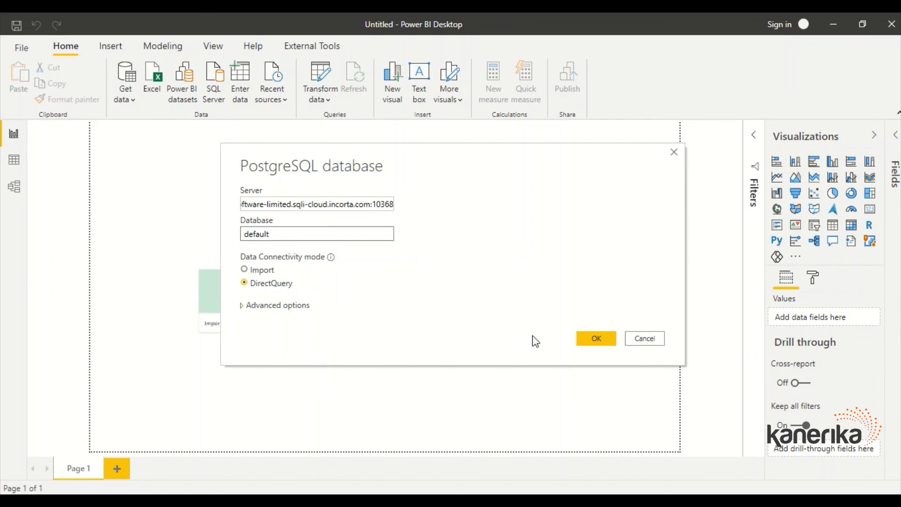
pyautogui.click(242, 306)
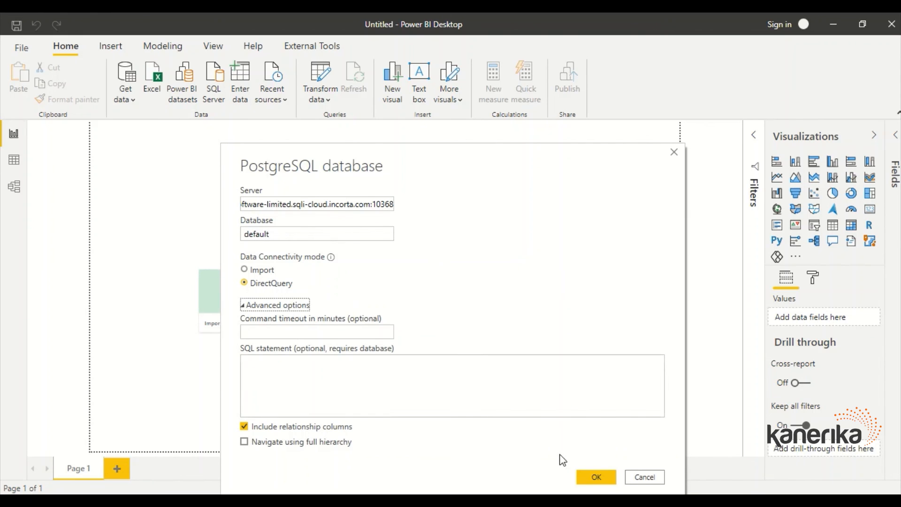
pyautogui.click(592, 478)
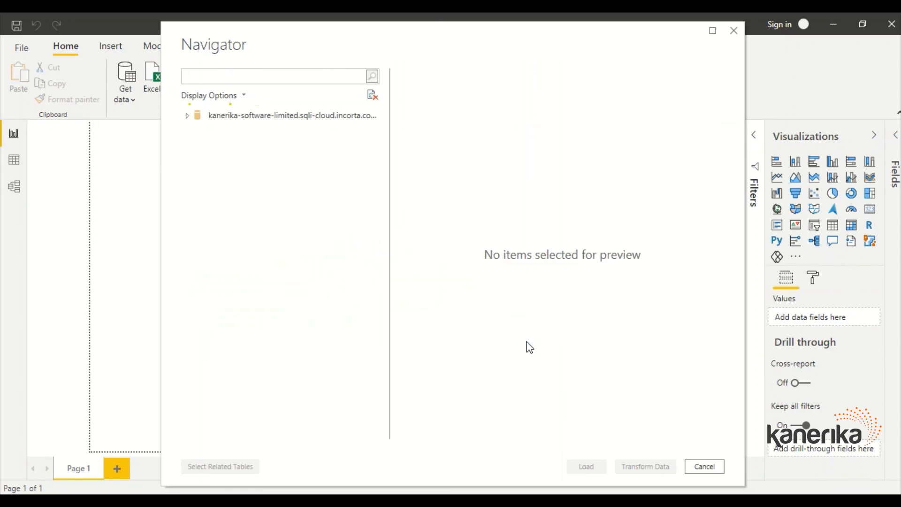
# Step: Load the demosales.customer, demosales.Geography, demosales.Item and demosales.sales tables from the Incorta connection into the report
pyautogui.click(186, 116)
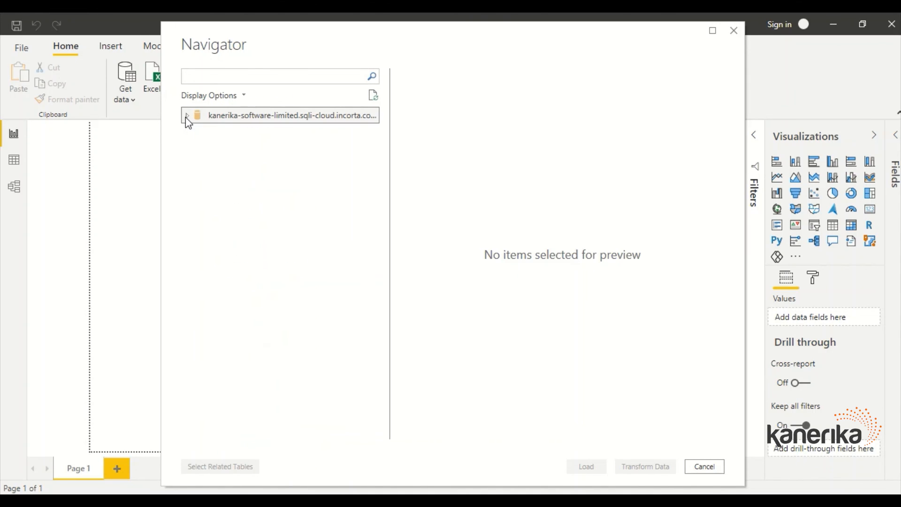
pyautogui.scroll(-6, 298, 197)
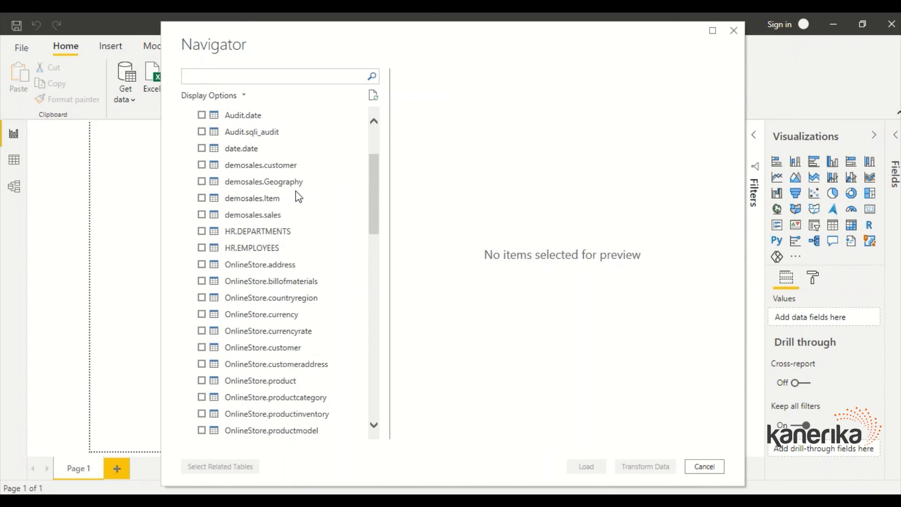
pyautogui.scroll(-10, 309, 219)
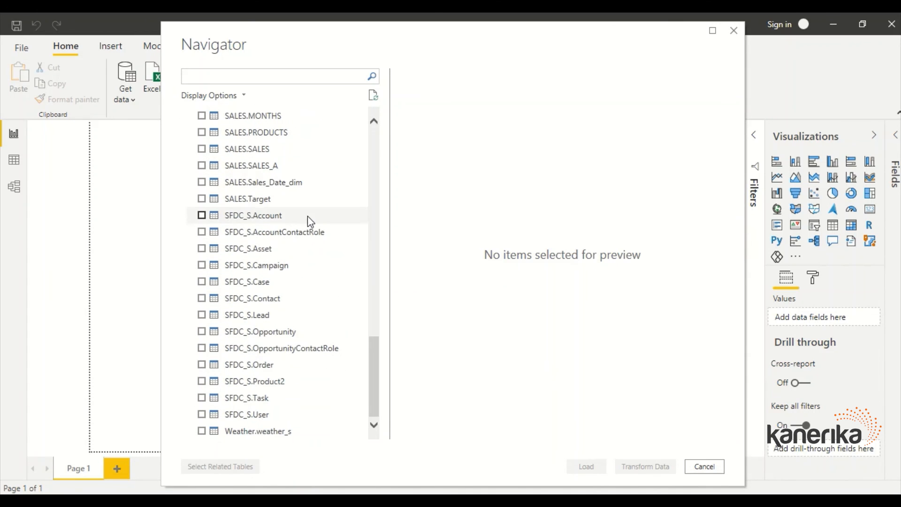
pyautogui.scroll(5, 308, 216)
pyautogui.scroll(12, 315, 220)
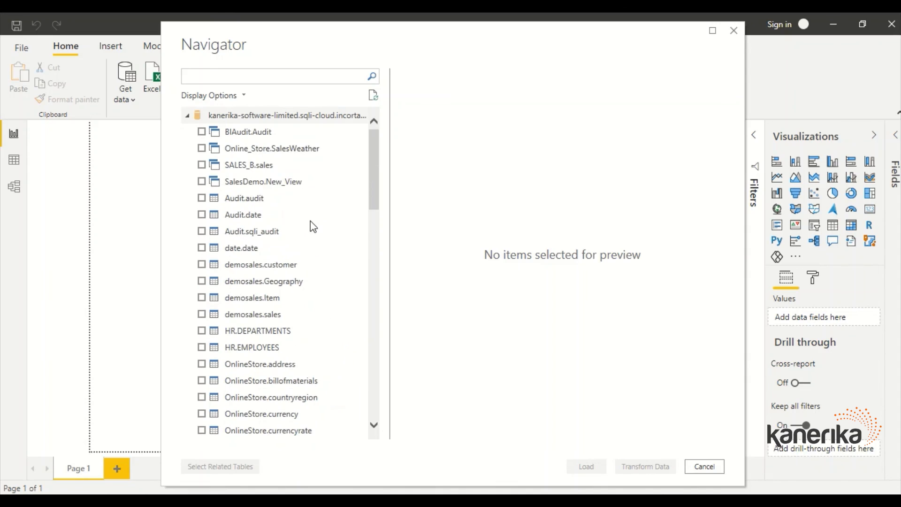
pyautogui.click(202, 265)
pyautogui.click(202, 281)
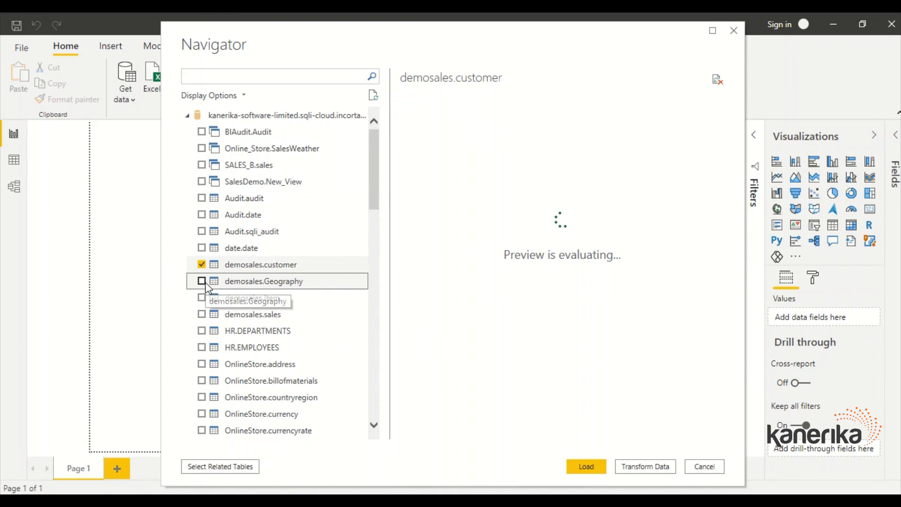
pyautogui.click(203, 298)
pyautogui.click(203, 314)
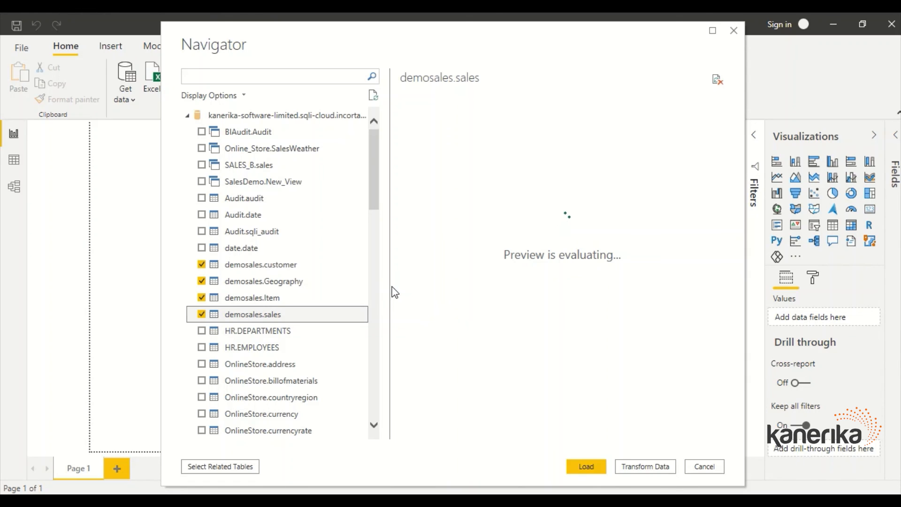
pyautogui.click(582, 473)
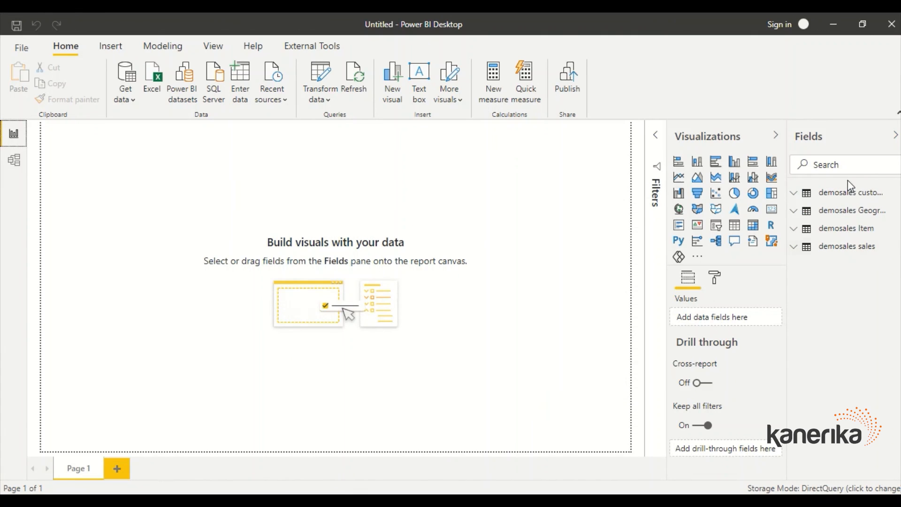
# Step: Show the data model with the side panes collapsed and move the Geography, Item and sales tables closer together
pyautogui.click(17, 162)
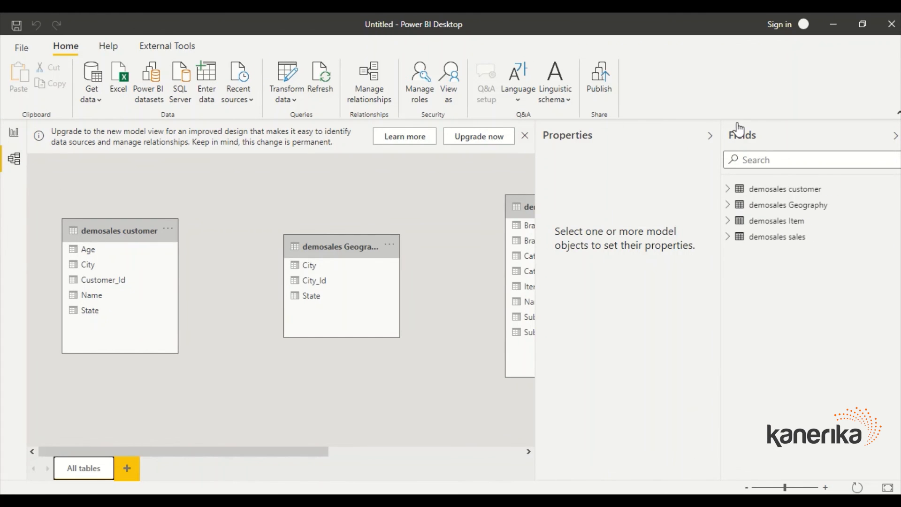
pyautogui.click(710, 137)
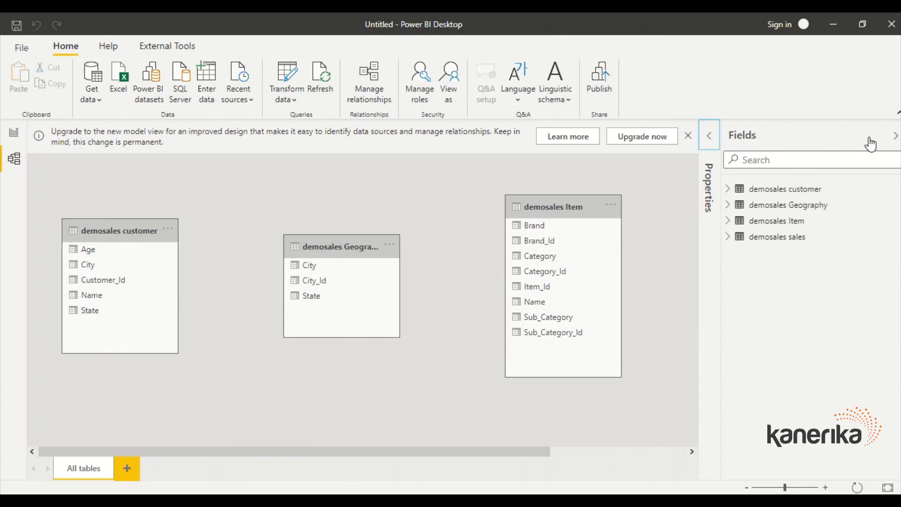
pyautogui.click(895, 137)
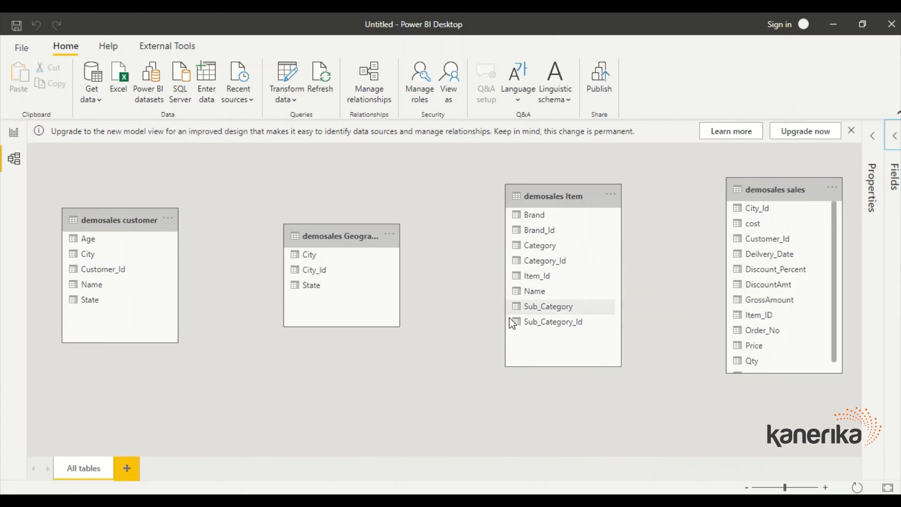
pyautogui.moveTo(350, 237); pyautogui.dragTo(312, 206)
pyautogui.moveTo(575, 196); pyautogui.dragTo(518, 200)
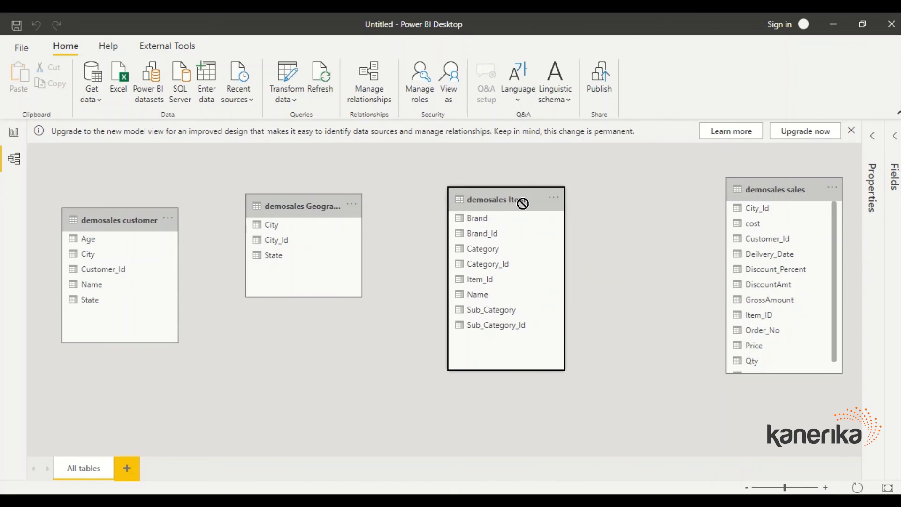
pyautogui.moveTo(789, 182); pyautogui.dragTo(697, 180)
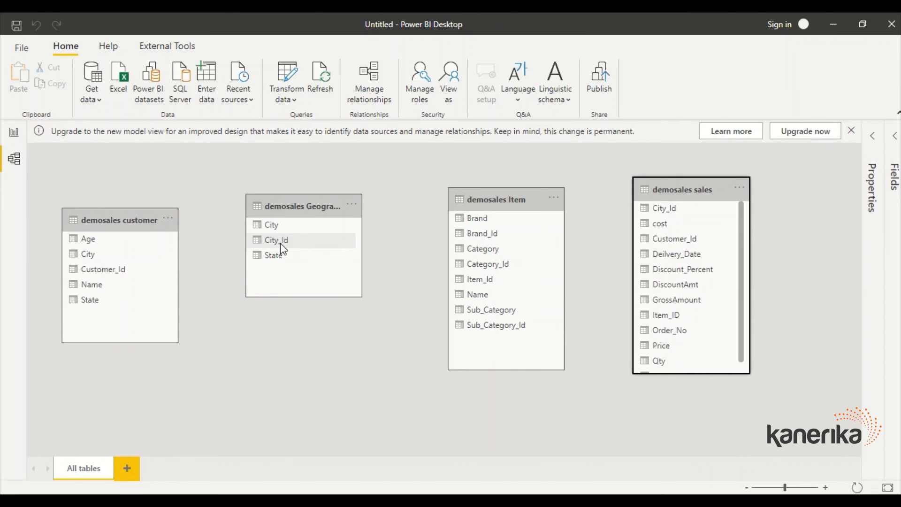
# Step: Create an active many-to-one relationship between demosales sales and demosales Geography on City_Id, with single cross filter direction
pyautogui.scroll(-1, 700, 333)
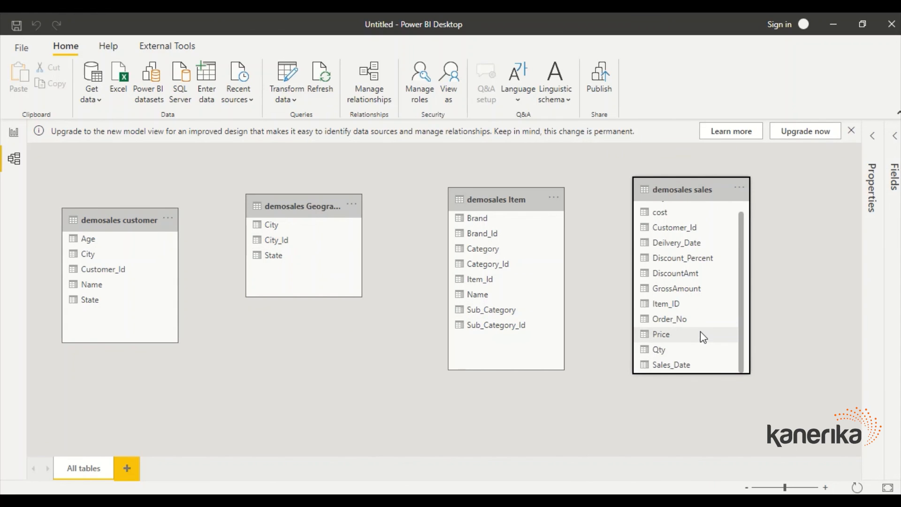
pyautogui.scroll(1, 702, 338)
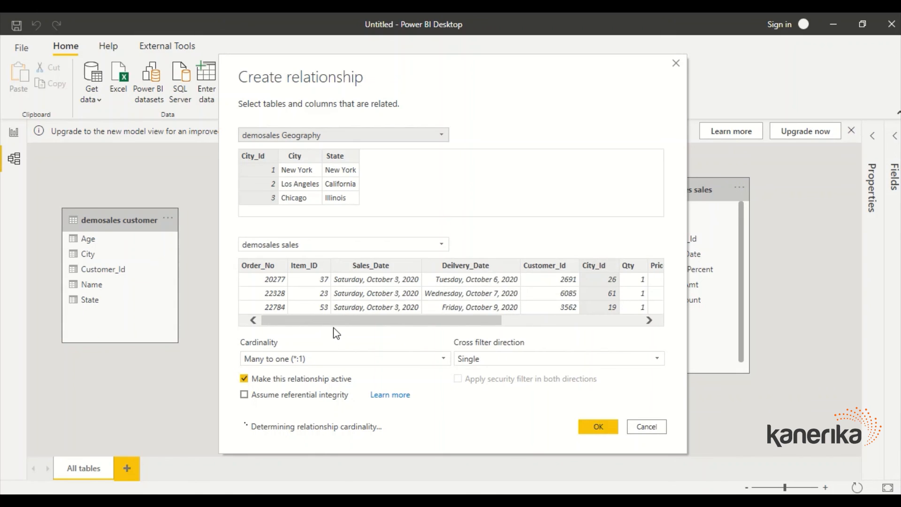
pyautogui.click(596, 426)
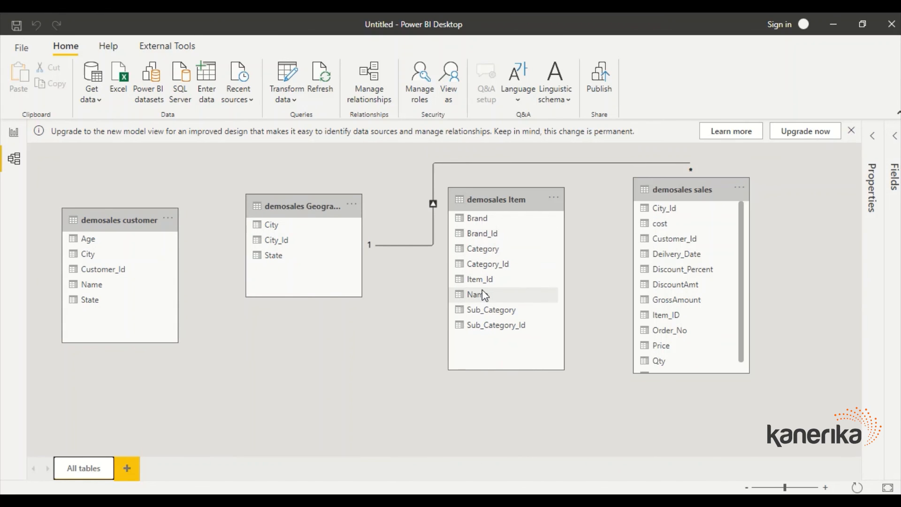
# Step: Relate demosales sales to demosales Item on the item ID and to demosales customer on Customer_Id, both many to one
pyautogui.moveTo(484, 288); pyautogui.dragTo(676, 319)
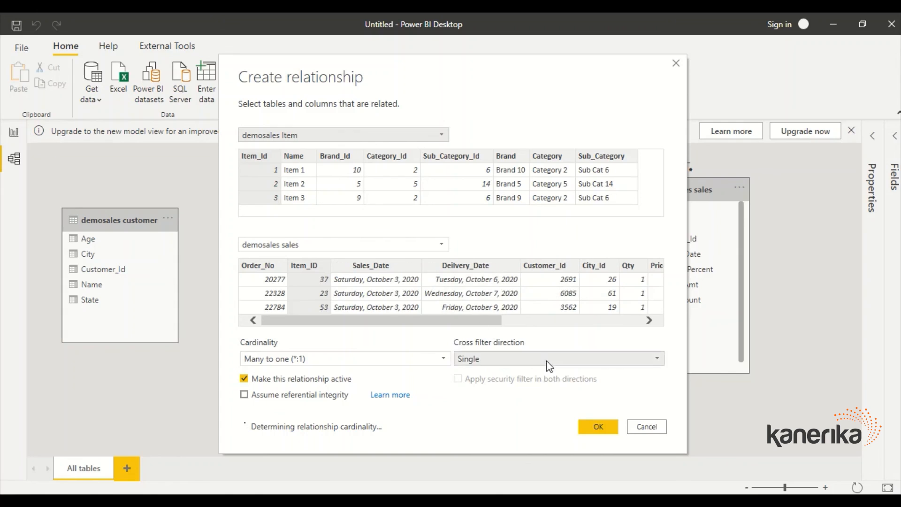
pyautogui.click(589, 421)
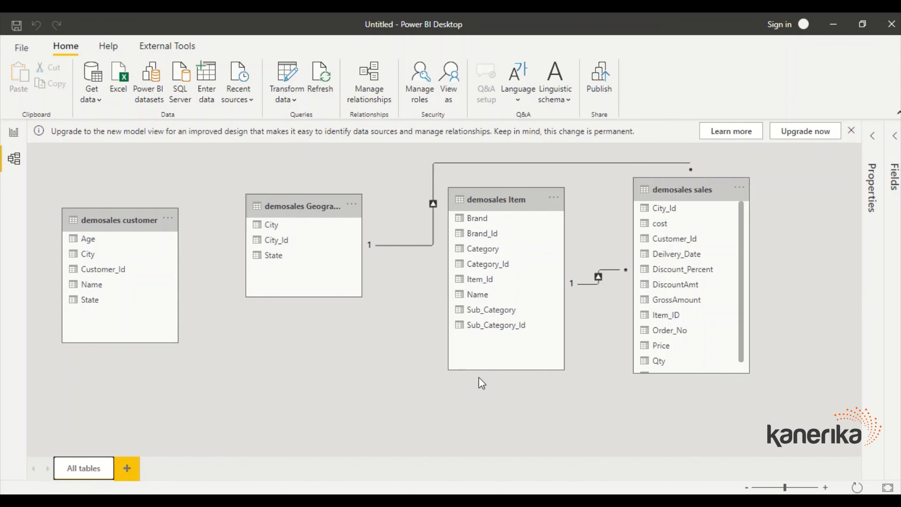
pyautogui.moveTo(105, 269); pyautogui.dragTo(683, 244)
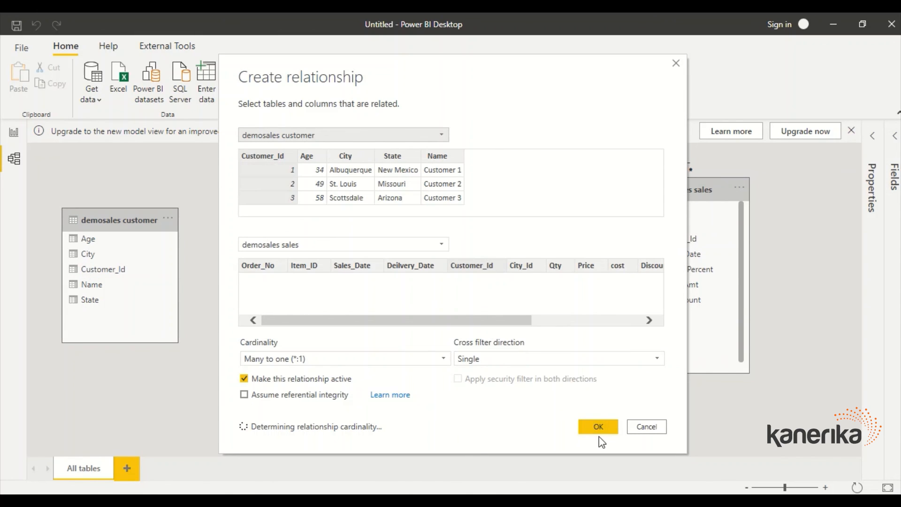
pyautogui.click(603, 431)
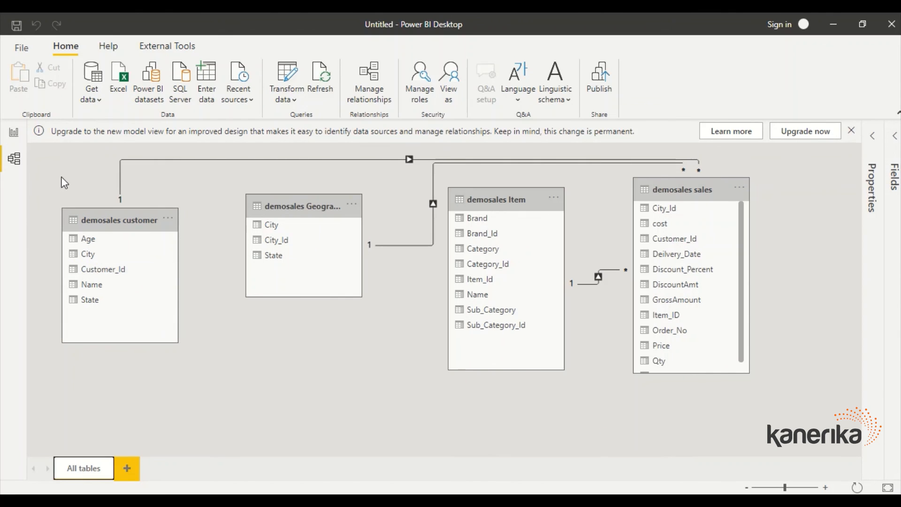
# Step: Build a table visual on the report page showing Item Brand with sales GrossAmount, and enlarge it to fit every brand
pyautogui.click(14, 133)
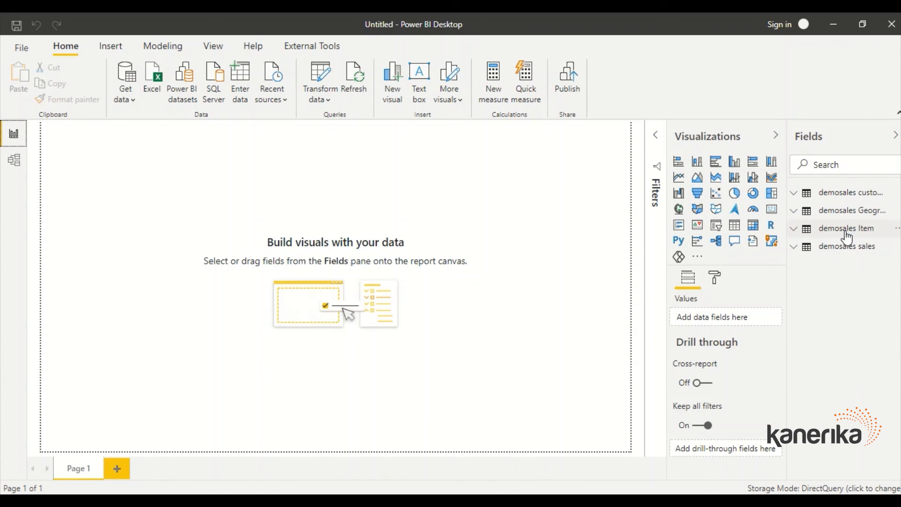
pyautogui.click(797, 230)
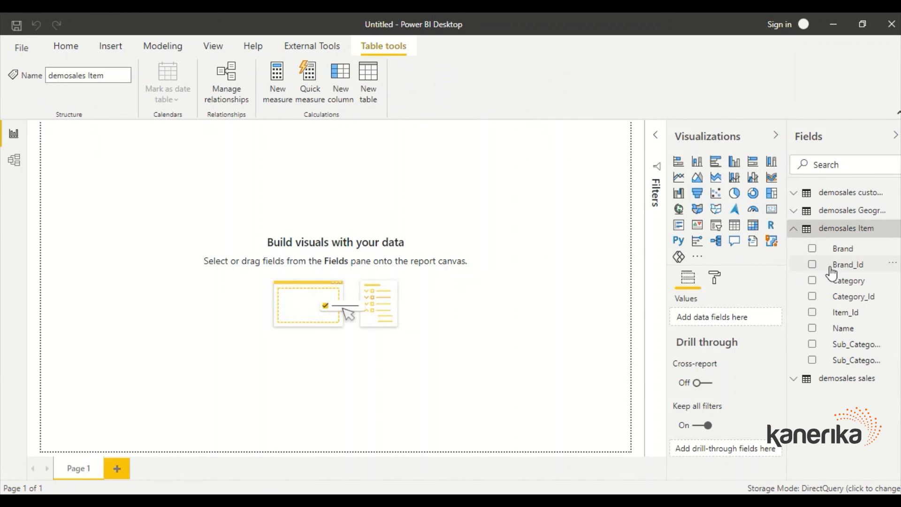
pyautogui.moveTo(838, 250); pyautogui.dragTo(172, 236)
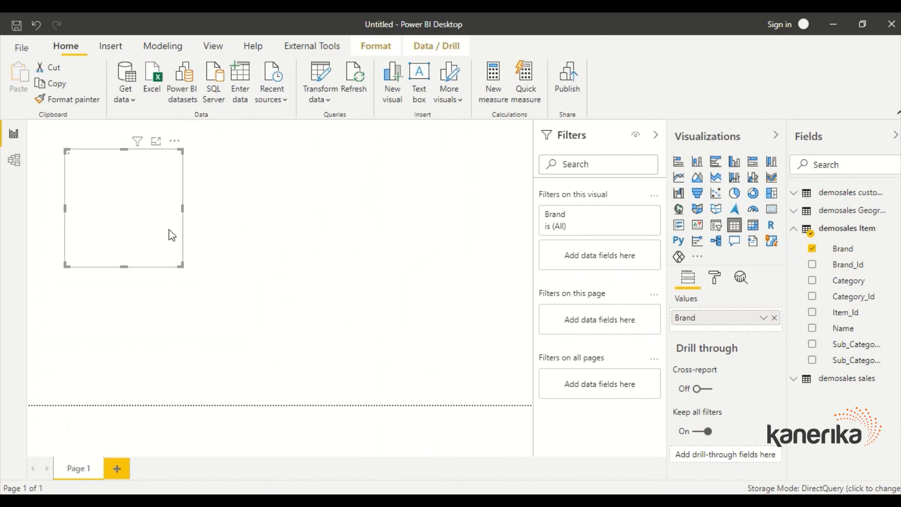
pyautogui.click(842, 381)
pyautogui.scroll(-3, 848, 394)
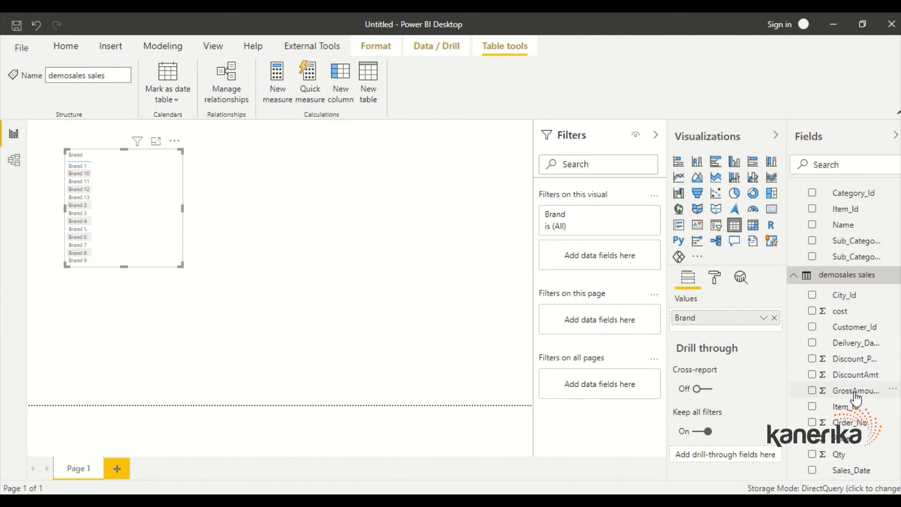
pyautogui.moveTo(855, 398); pyautogui.dragTo(141, 203)
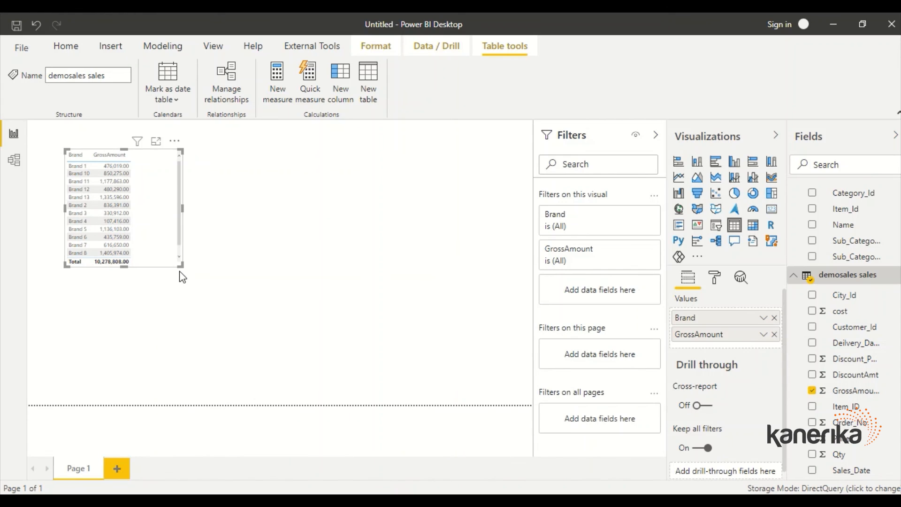
pyautogui.moveTo(180, 265); pyautogui.dragTo(198, 340)
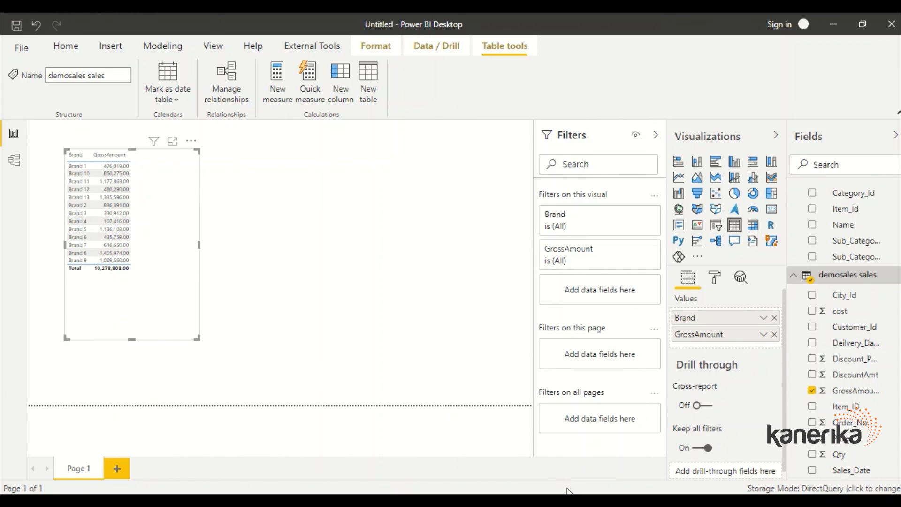
# Step: Compare the brand amounts with Gross Sales in the AT TI report, then move the table visual lower on the untitled report's page
pyautogui.click(595, 480)
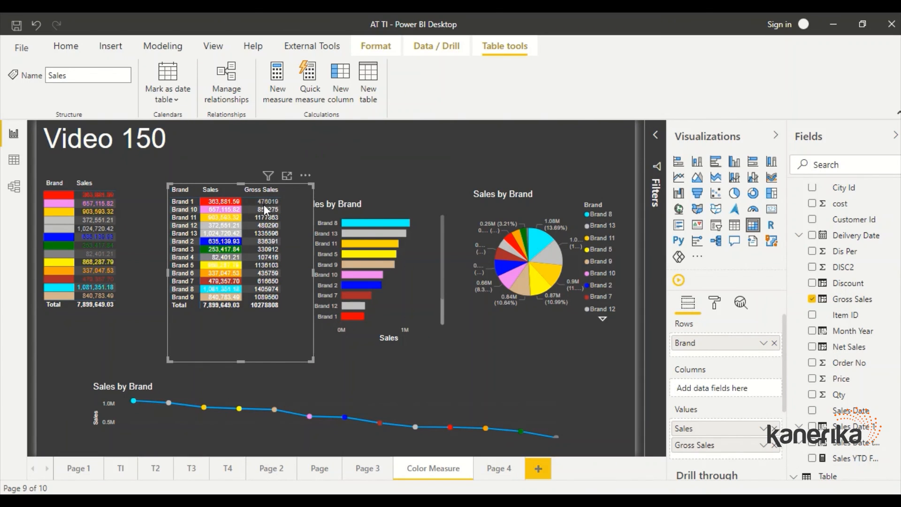
pyautogui.click(716, 469)
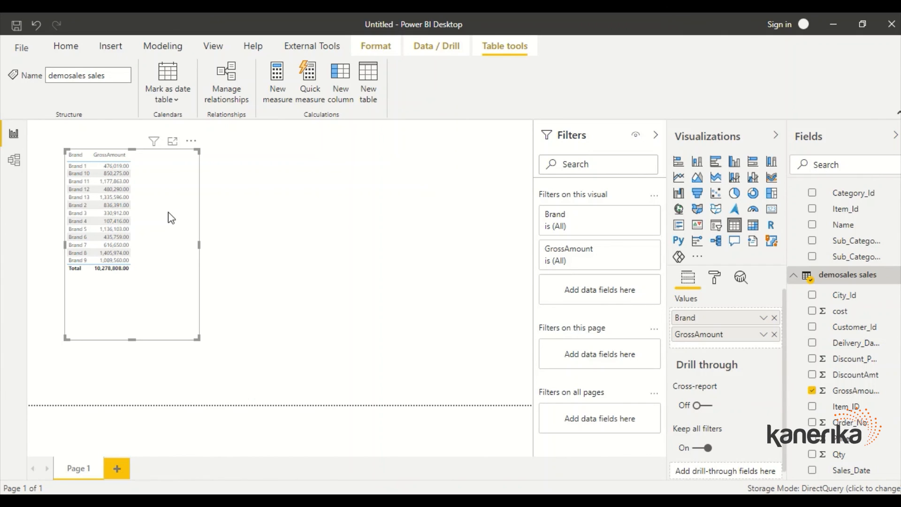
pyautogui.moveTo(171, 219); pyautogui.dragTo(145, 266)
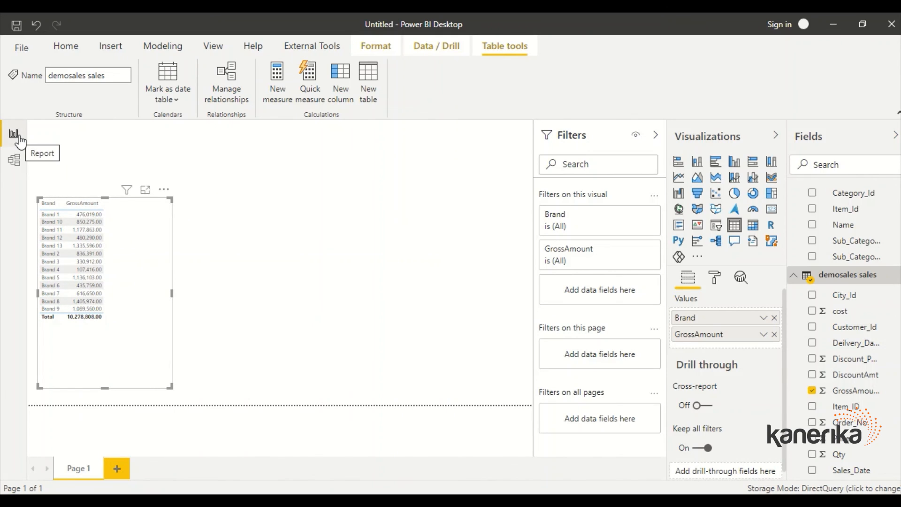
# Step: Start a new calculated table named Date, defined with the CALENDAR function
pyautogui.click(362, 93)
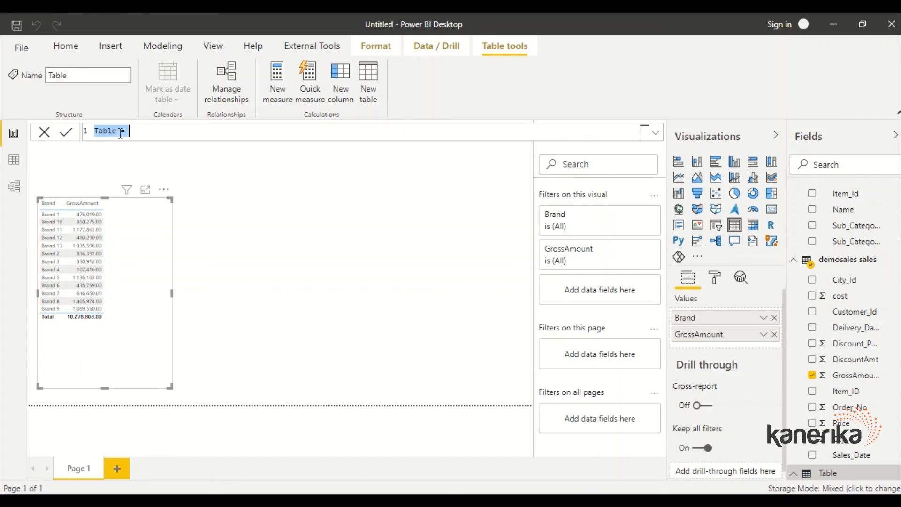
pyautogui.moveTo(121, 133); pyautogui.dragTo(74, 136)
pyautogui.write('Date')
pyautogui.press('End')
pyautogui.write('cal')
pyautogui.press('Down')
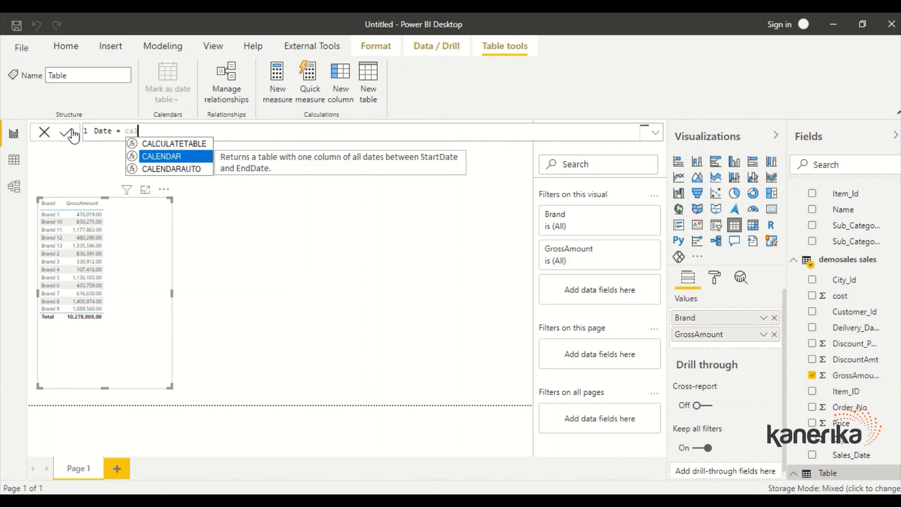
pyautogui.press('Tab')
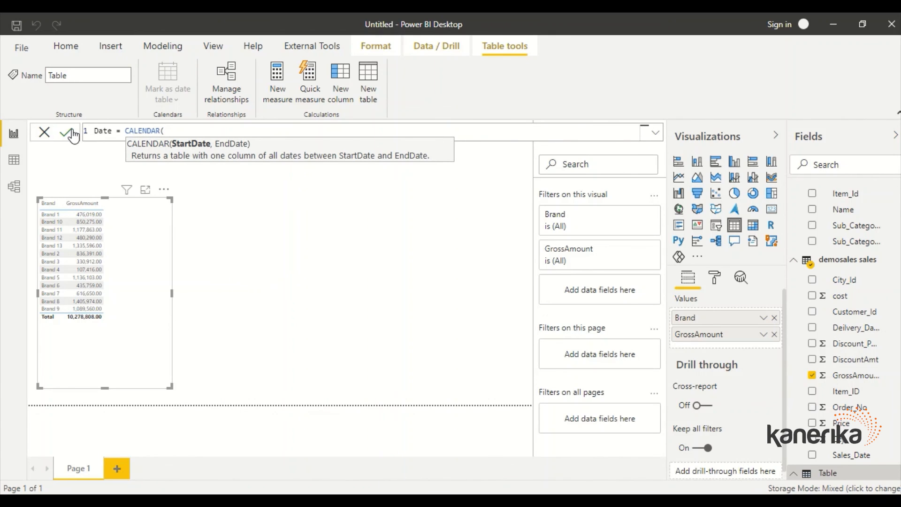
# Step: Complete the CALENDAR range of the Date table from date(2018,1,1) to date(2020,12,31)
pyautogui.write('date(2018,1,1')
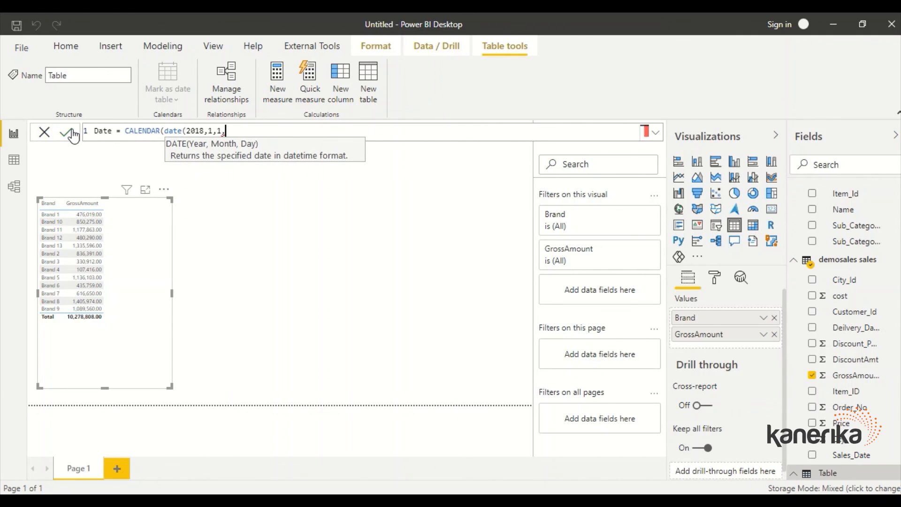
pyautogui.write(')')
pyautogui.write(', da')
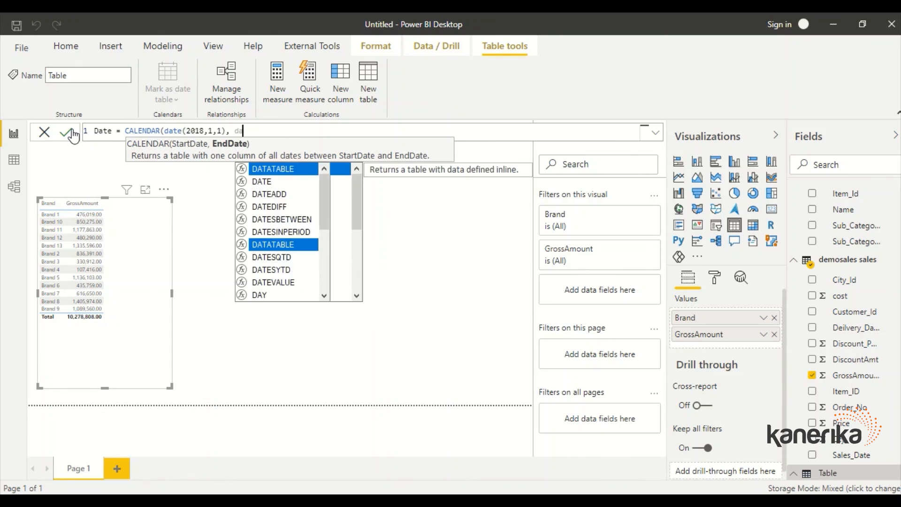
pyautogui.write('te(20')
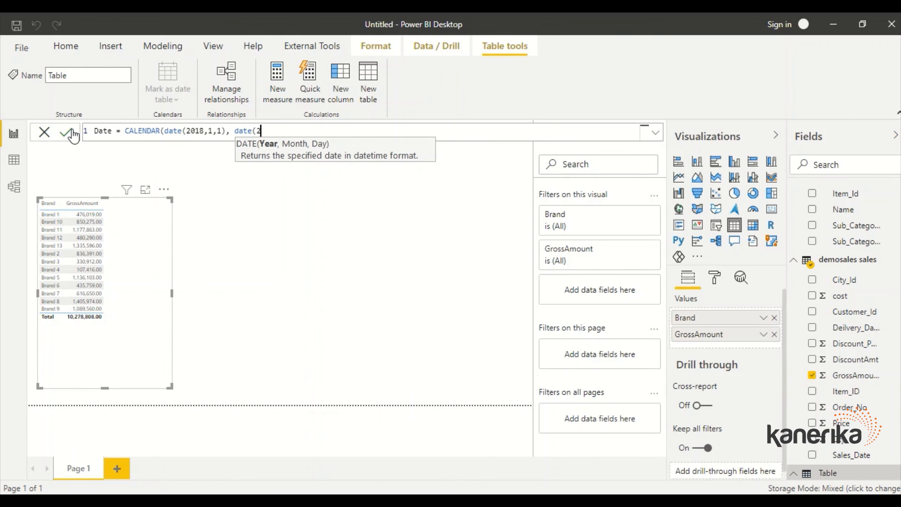
pyautogui.write('20,12,3')
pyautogui.write('1)')
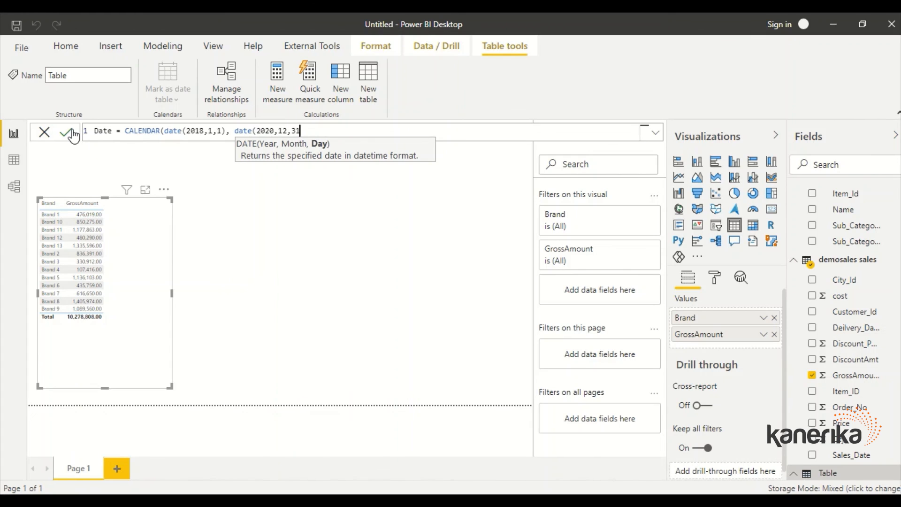
# Step: Wrap the CALENDAR expression of the Date table in an ADDCOLUMNS function
pyautogui.press('Left')
pyautogui.press('Left')
pyautogui.press('Left')
pyautogui.press('Left')
pyautogui.press('Left')
pyautogui.press('Left')
pyautogui.press('Left')
pyautogui.press('Left')
pyautogui.press('Left')
pyautogui.press('Left')
pyautogui.press('Left')
pyautogui.press('Left')
pyautogui.press('Left')
pyautogui.press('Left')
pyautogui.press('Left')
pyautogui.press('Left')
pyautogui.press('Left')
pyautogui.press('Left')
pyautogui.press('Left')
pyautogui.press('Left')
pyautogui.press('Left')
pyautogui.press('Left')
pyautogui.press('Left')
pyautogui.press('Left')
pyautogui.press('Left')
pyautogui.press('Left')
pyautogui.press('Left')
pyautogui.press('Left')
pyautogui.press('Left')
pyautogui.press('Left')
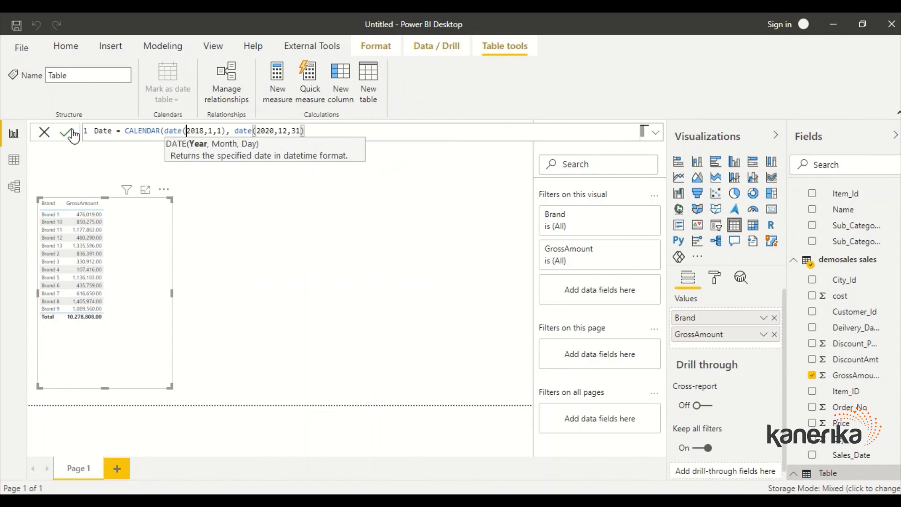
pyautogui.write('addcol')
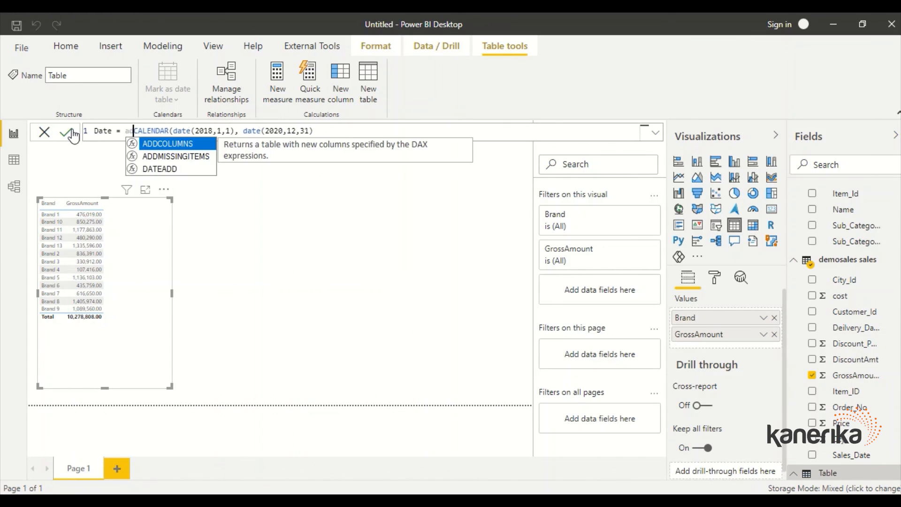
pyautogui.press('Tab')
pyautogui.press('Right')
pyautogui.press('Right')
pyautogui.press('Right')
pyautogui.press('Right')
pyautogui.press('Right')
pyautogui.press('Right')
pyautogui.press('Right')
pyautogui.press('Right')
pyautogui.press('Right')
pyautogui.press('Right')
pyautogui.press('Right')
pyautogui.press('Right')
pyautogui.press('Right')
pyautogui.press('Right')
pyautogui.press('Right')
pyautogui.press('Right')
pyautogui.press('Right')
pyautogui.press('Right')
pyautogui.press('Right')
pyautogui.press('Right')
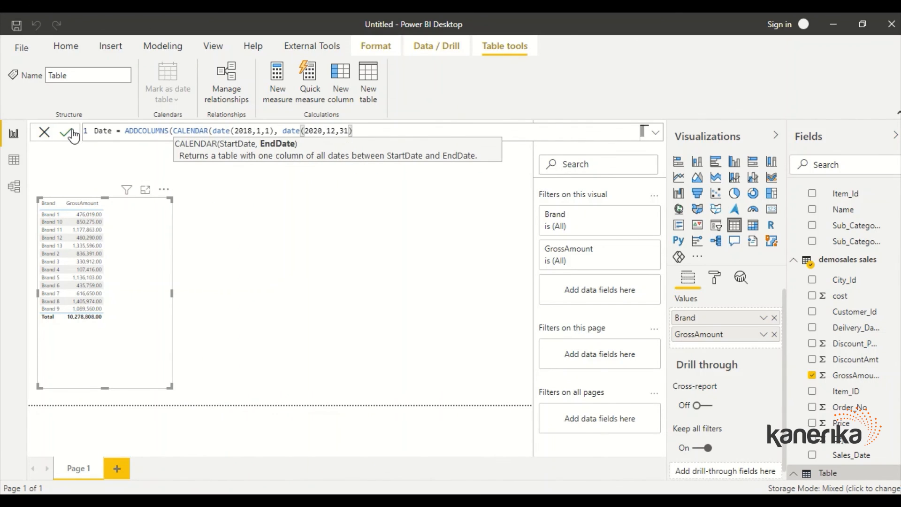
# Step: Name the added column "Month Sort" in the Date formula and close the CALENDAR function before it
pyautogui.write(', ')
pyautogui.write('"Mont')
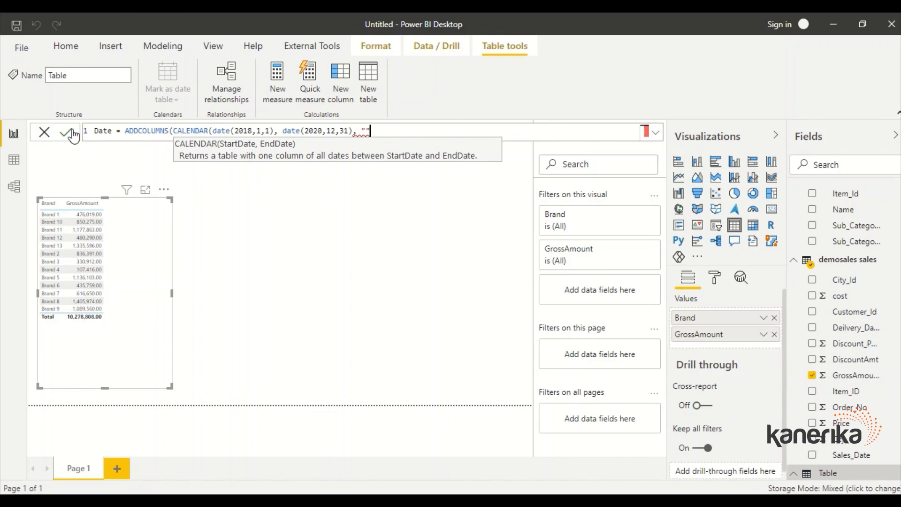
pyautogui.write('h Sort')
pyautogui.press('Left')
pyautogui.press('Left')
pyautogui.press('Left')
pyautogui.press('Left')
pyautogui.press('Left')
pyautogui.press('Left')
pyautogui.press('Left')
pyautogui.press('Left')
pyautogui.press('Left')
pyautogui.press('Left')
pyautogui.press('Left')
pyautogui.press('Left')
pyautogui.press('Left')
pyautogui.write(')')
pyautogui.press('Right')
pyautogui.press('Right')
pyautogui.press('Right')
pyautogui.press('Right')
pyautogui.press('Right')
pyautogui.press('Right')
pyautogui.press('Right')
pyautogui.press('Right')
pyautogui.press('Right')
pyautogui.press('Right')
pyautogui.press('Right')
pyautogui.press('Right')
pyautogui.press('Right')
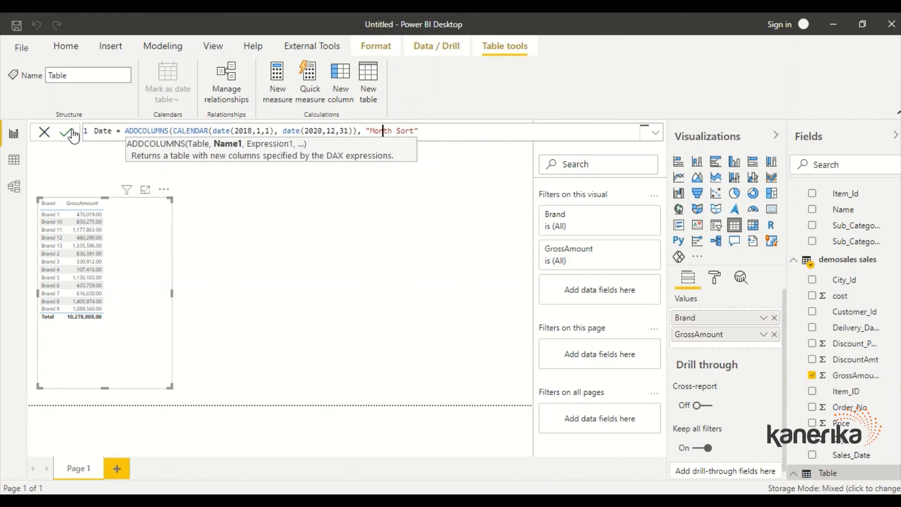
# Step: Define Month Sort as FORMAT([Date], "YYYYMM") and commit the Date table formula
pyautogui.write(', ')
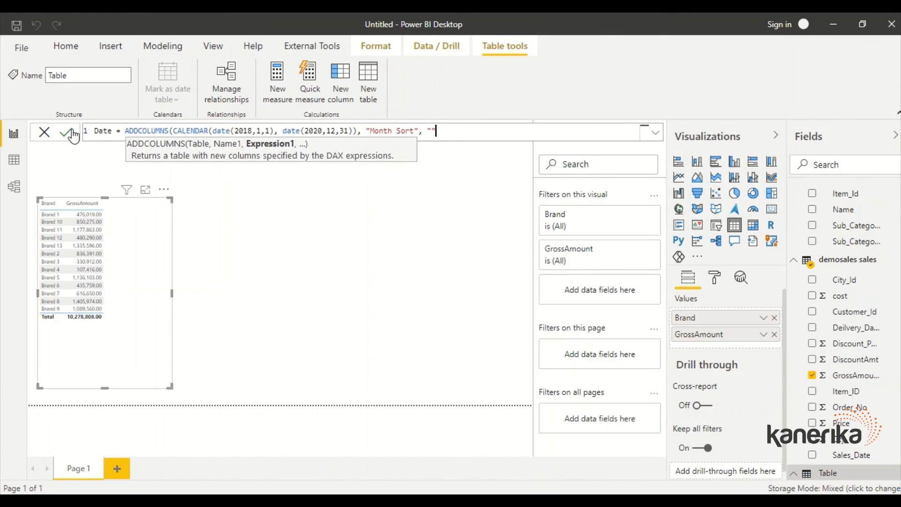
pyautogui.write('formt(')
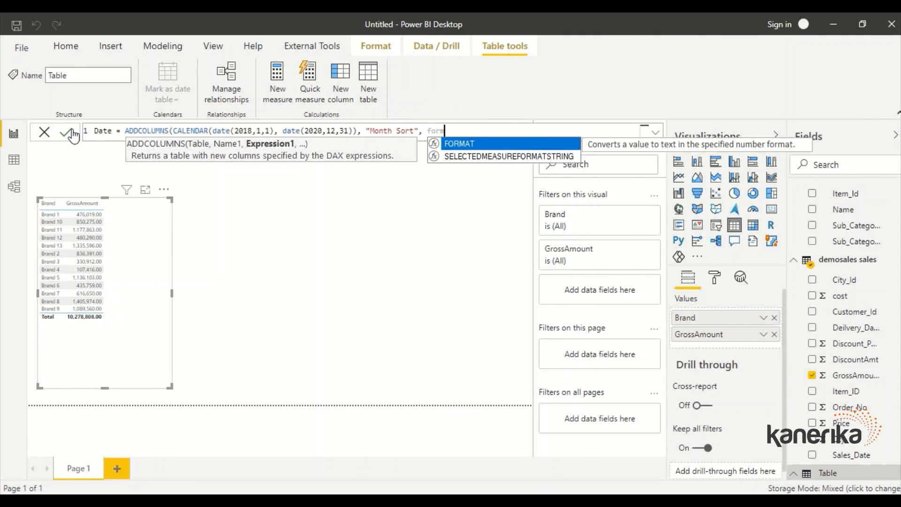
pyautogui.press('BackSpace')
pyautogui.press('BackSpace')
pyautogui.press('Tab')
pyautogui.write('[Da')
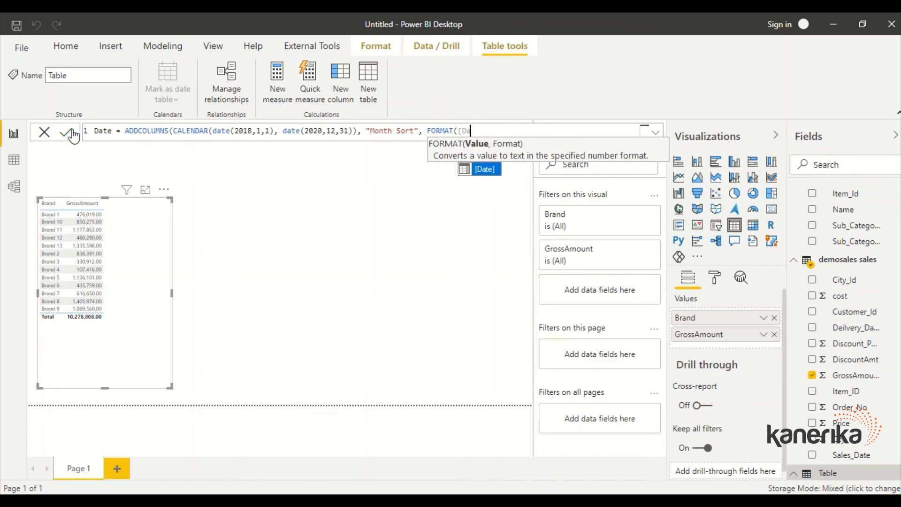
pyautogui.press('Tab')
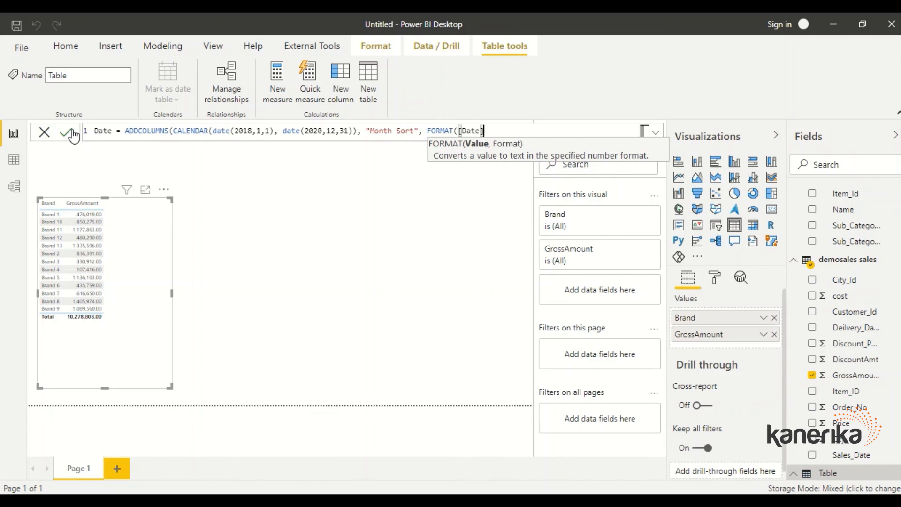
pyautogui.write(', "')
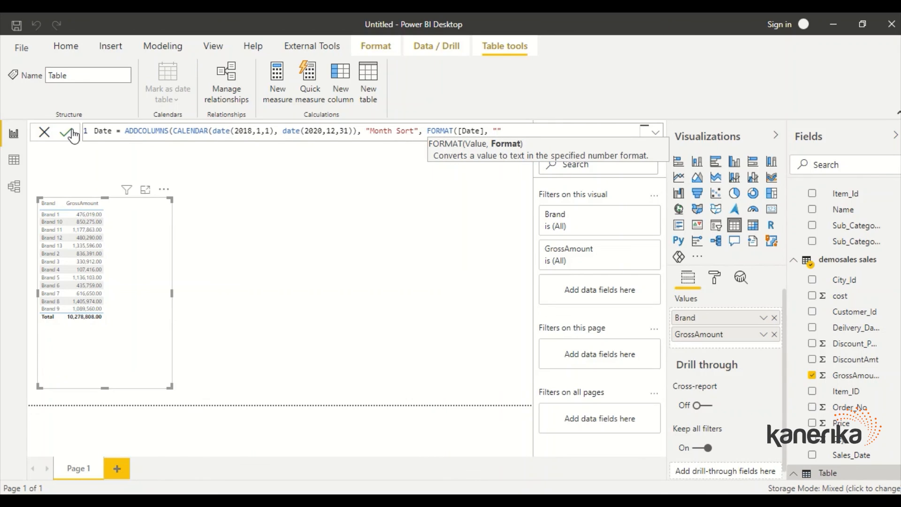
pyautogui.write('YYYYMM")')
pyautogui.click(70, 133)
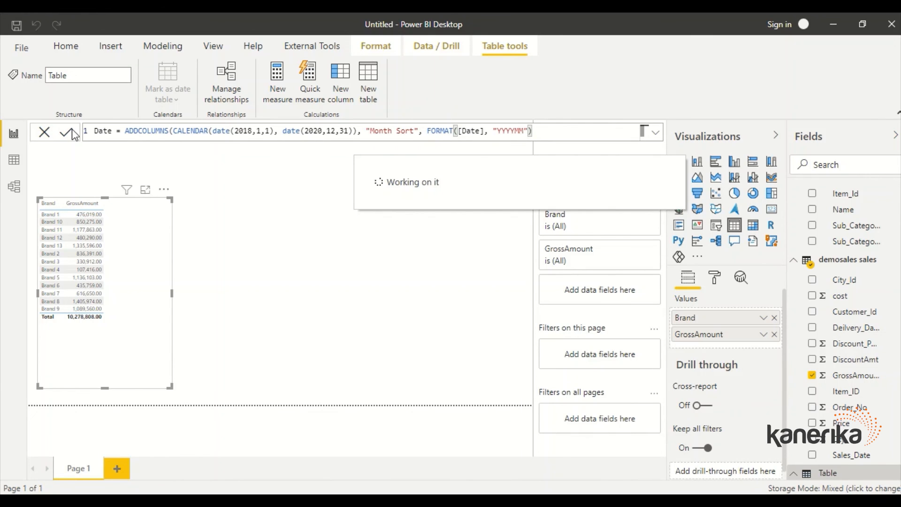
# Step: Relate the Date table's Date column to Sales_Date in demosales sales as an active one-to-many relationship with single cross filter direction
pyautogui.click(14, 185)
pyautogui.moveTo(684, 456); pyautogui.dragTo(774, 451)
pyautogui.moveTo(770, 209); pyautogui.dragTo(572, 366)
pyautogui.scroll(-1, 590, 315)
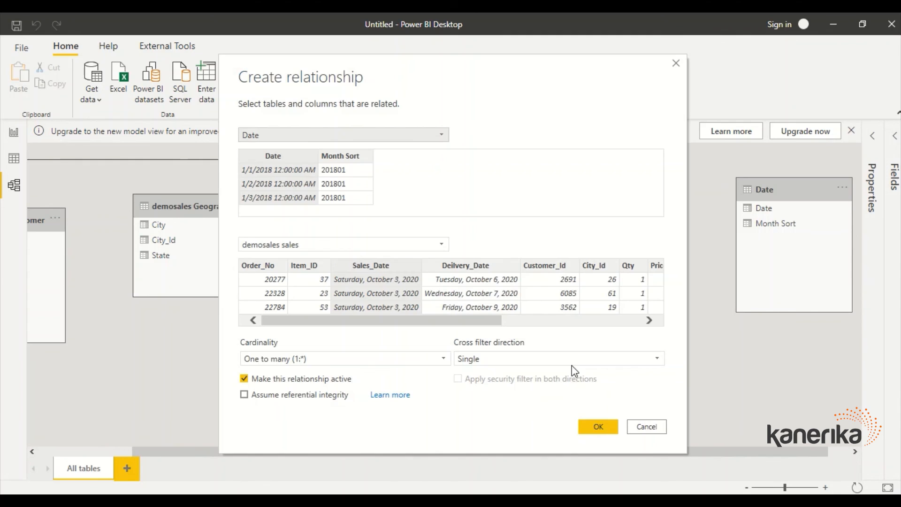
pyautogui.click(595, 428)
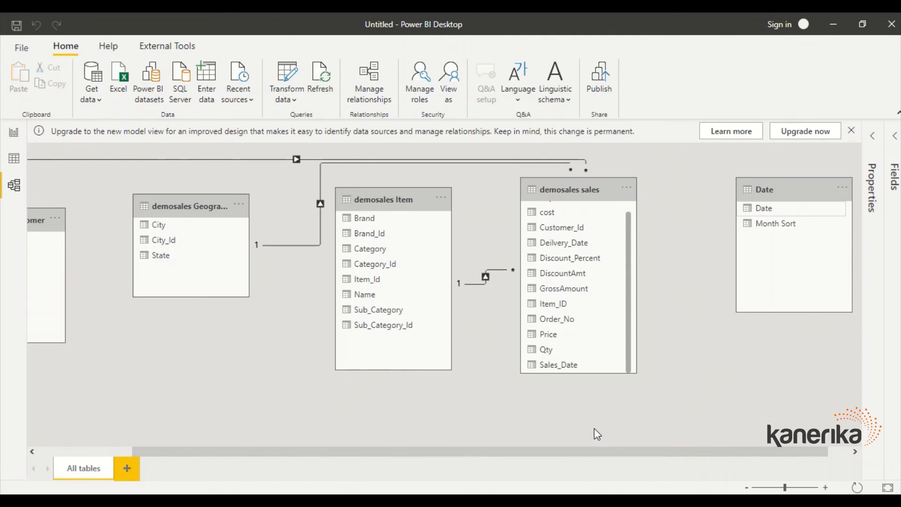
# Step: Add a Month Sort slicer from the Date table to the report page beside the brand table
pyautogui.click(14, 133)
pyautogui.scroll(3, 869, 247)
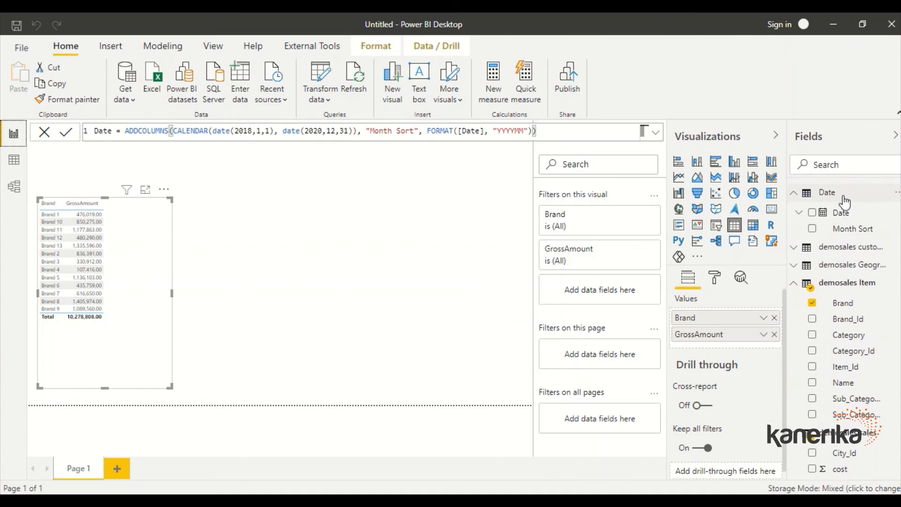
pyautogui.moveTo(861, 235); pyautogui.dragTo(408, 210)
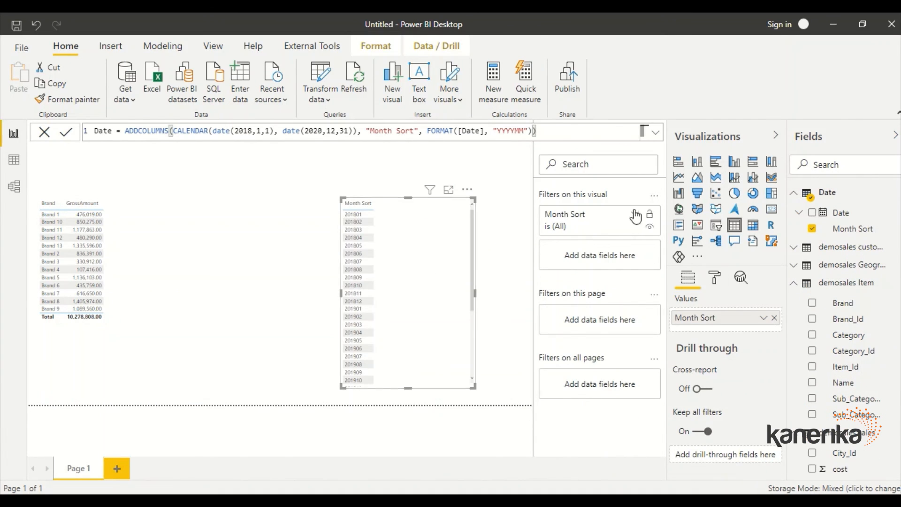
pyautogui.click(716, 226)
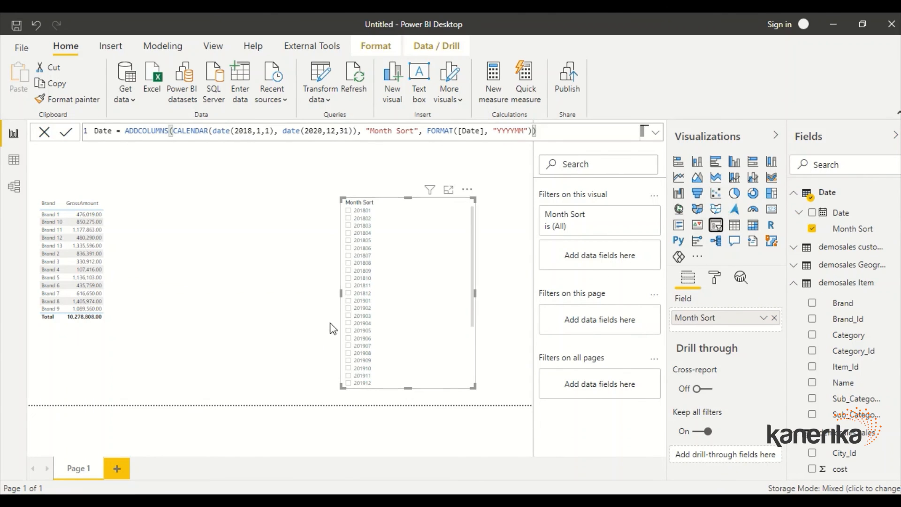
# Step: Filter the brand table with the Month Sort slicer by 201902, 201905 and finally 201908
pyautogui.click(349, 308)
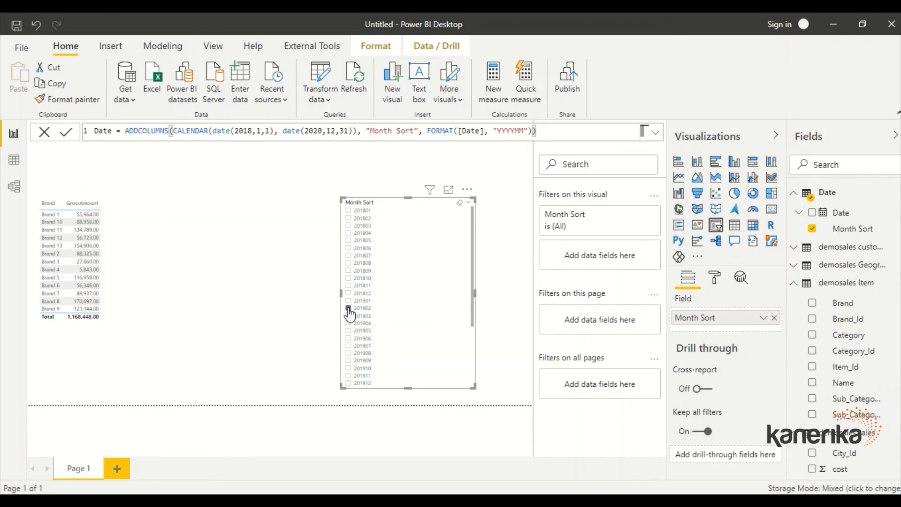
pyautogui.click(349, 331)
pyautogui.click(349, 353)
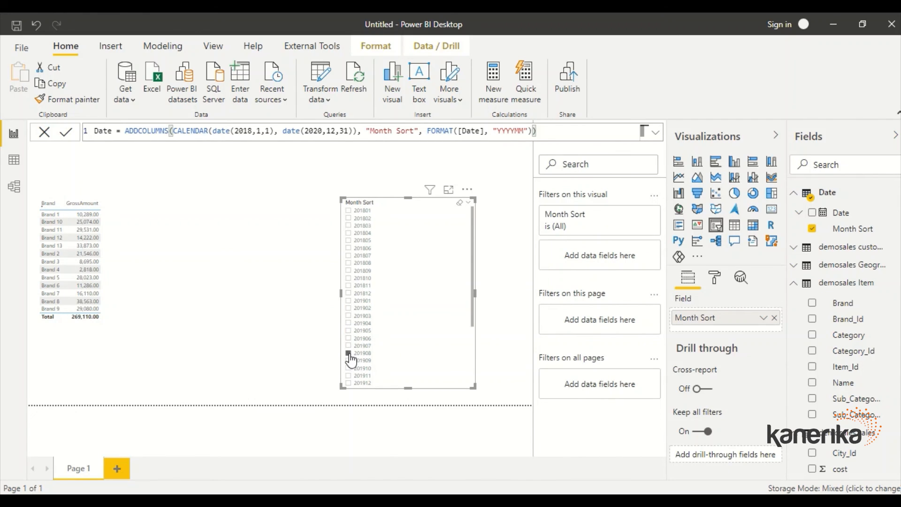